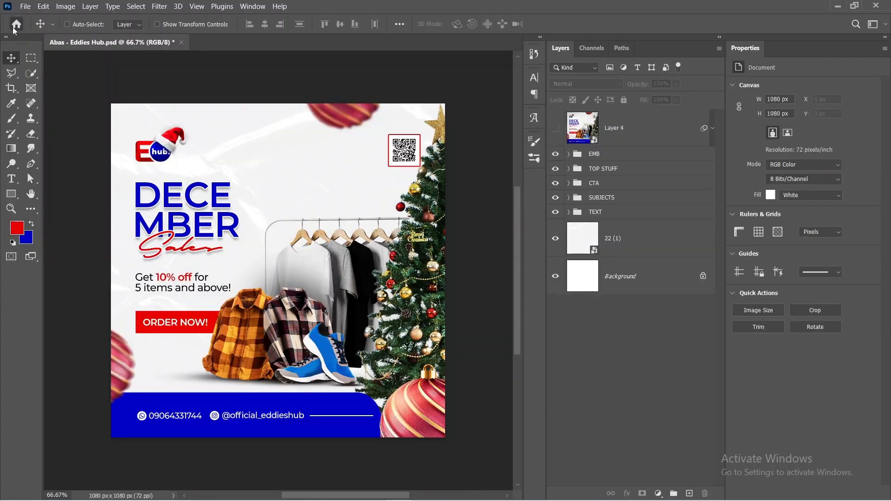
Step: Start a new document and review the unit choices for its width
left_click(16, 26)
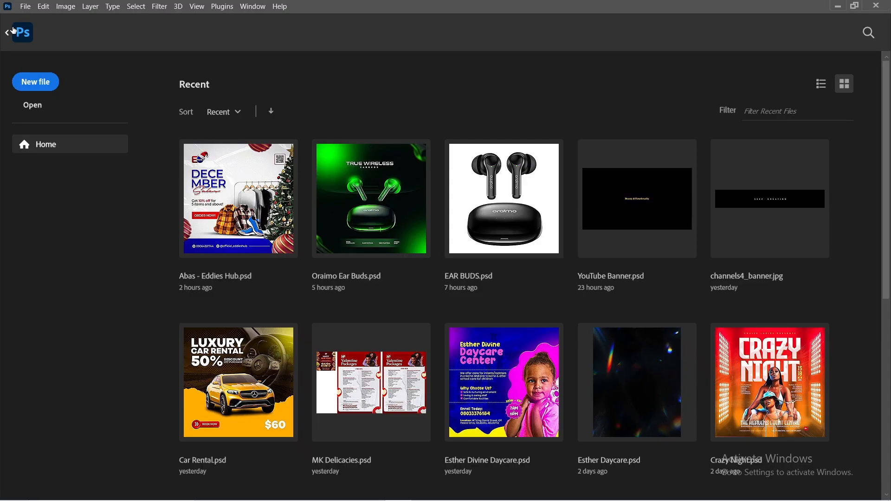
left_click(36, 84)
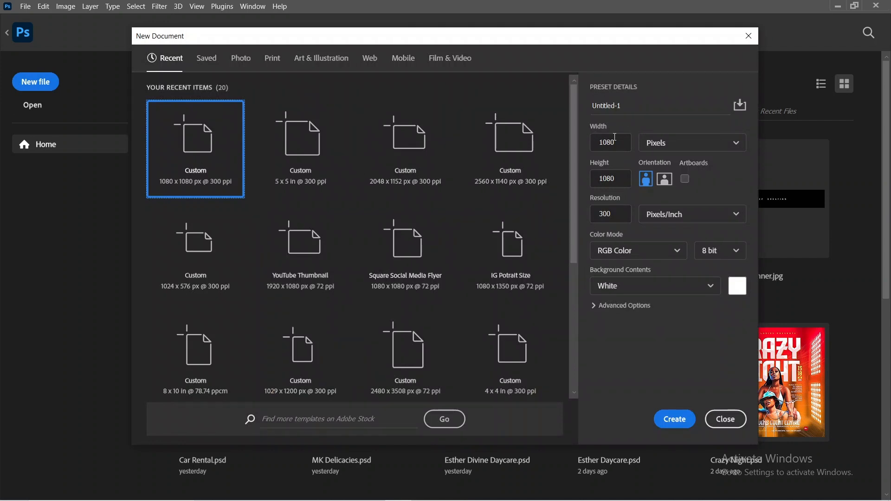
left_click(703, 144)
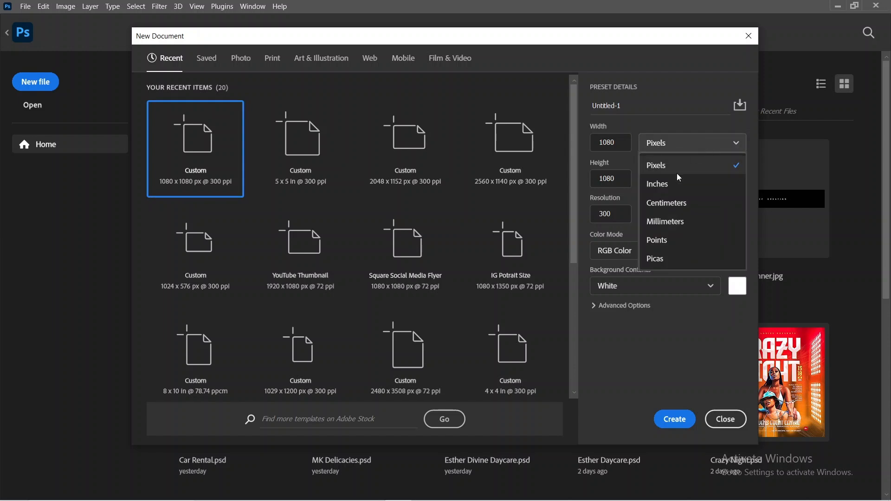
left_click(666, 122)
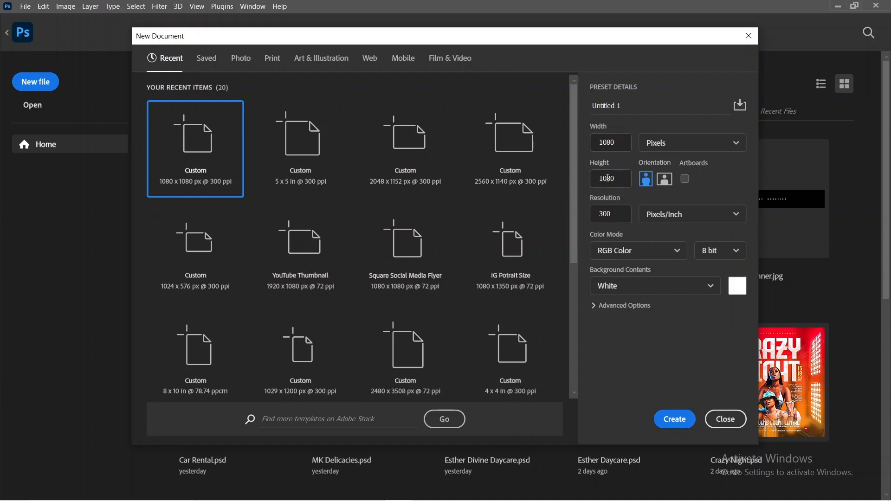
Step: Examine the new document's resolution value and the available resolution units
left_click_drag(600, 215, 605, 216)
left_click(648, 194)
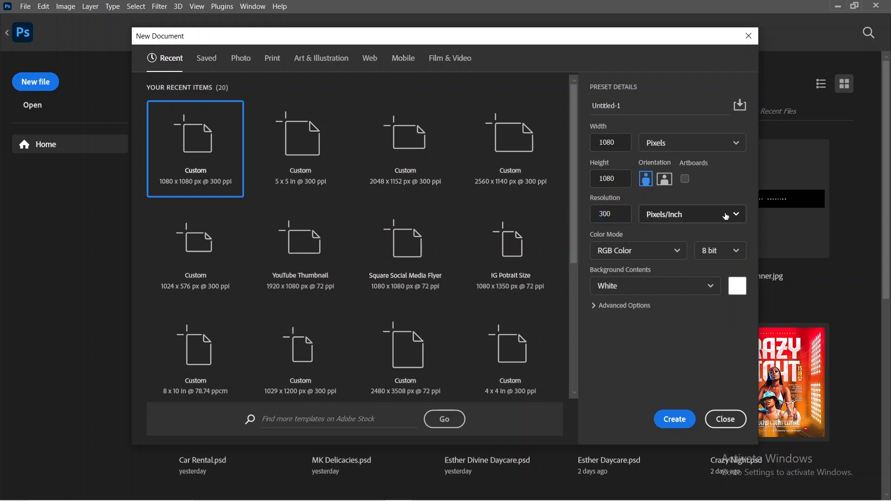
left_click(711, 220)
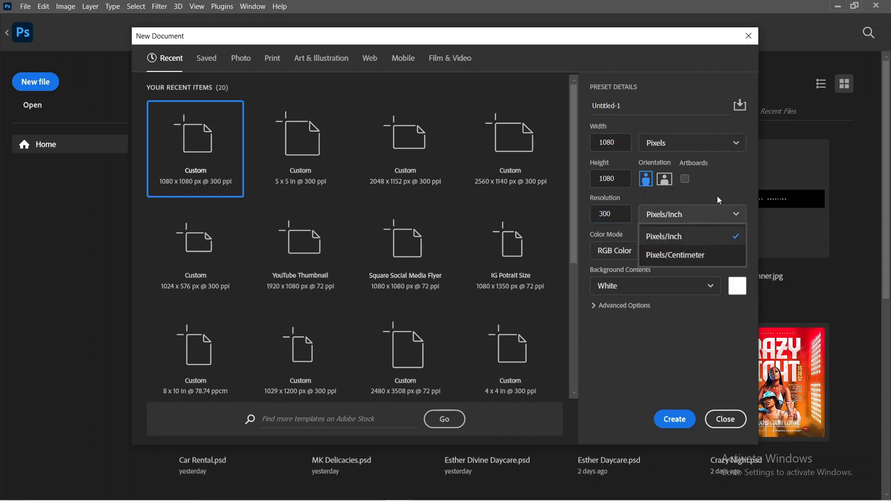
left_click(738, 189)
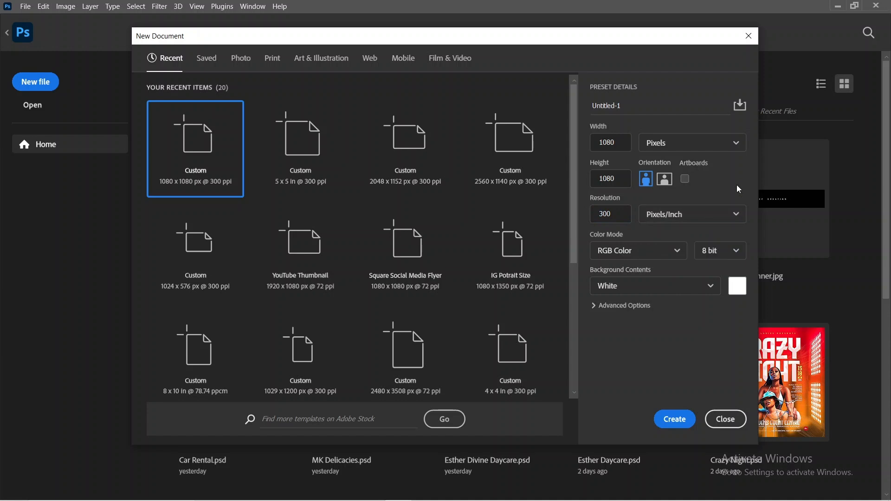
left_click(707, 212)
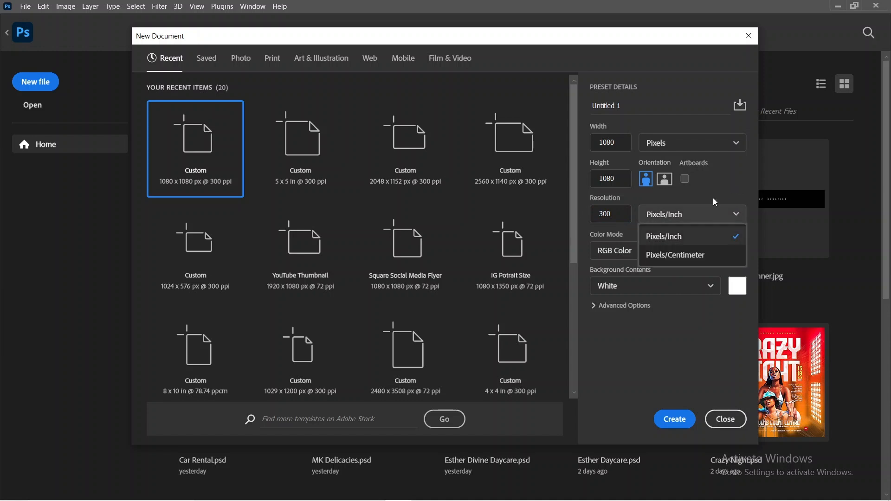
left_click(713, 198)
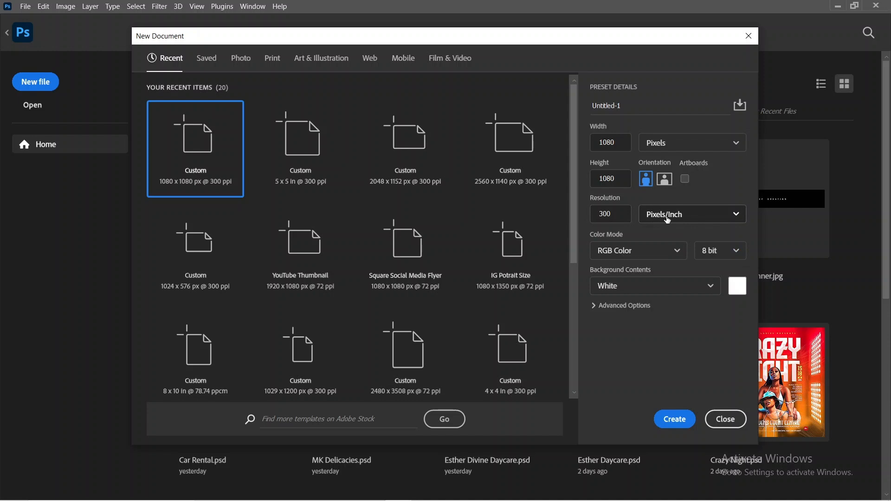
left_click(712, 216)
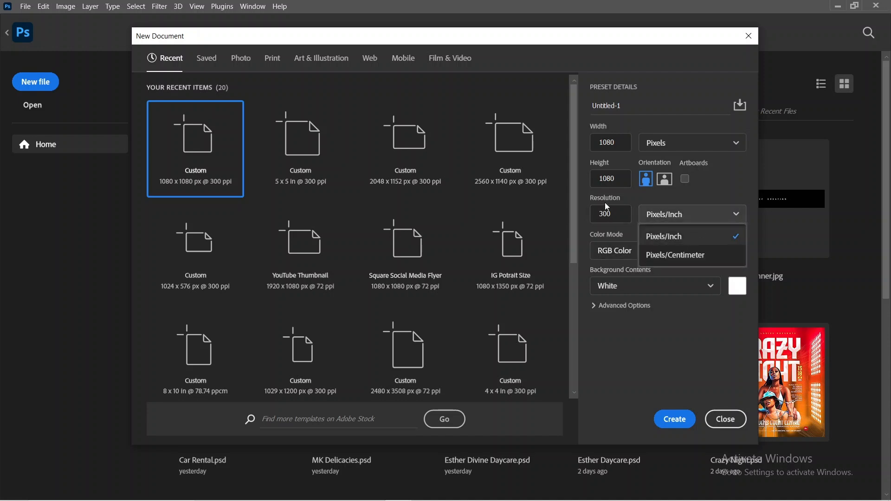
left_click(734, 182)
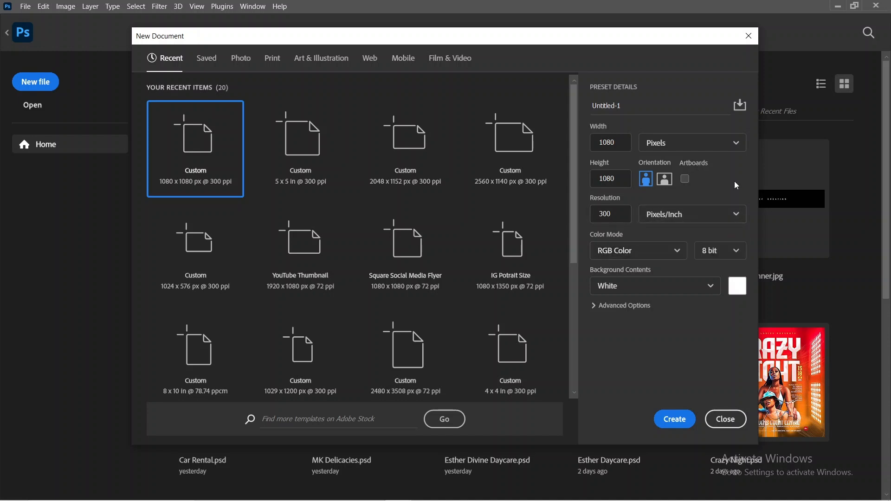
Step: Create a 1080 x 1080 px document at 300 pixels/inch in RGB Color, 8 bit, with a white background
left_click(641, 253)
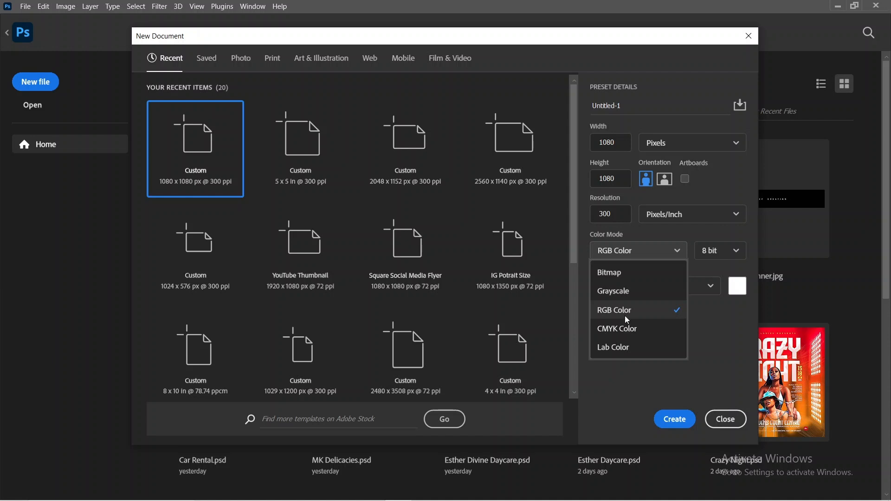
left_click(731, 336)
left_click(722, 252)
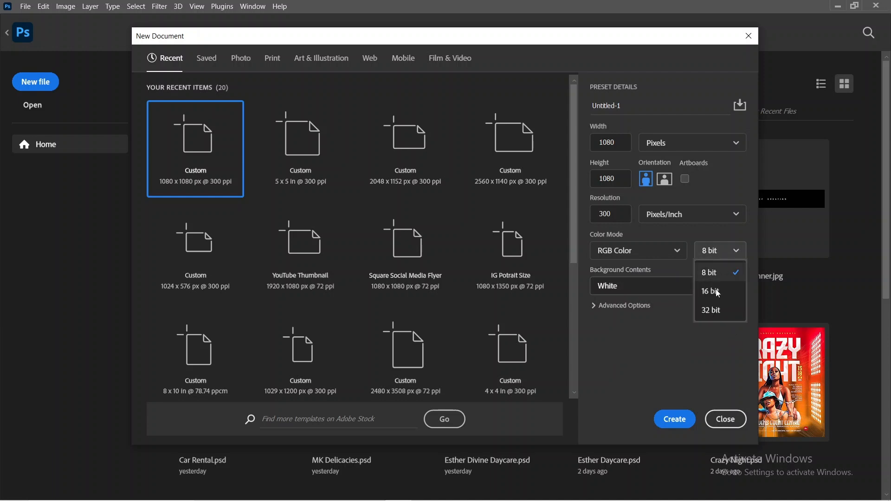
left_click(647, 360)
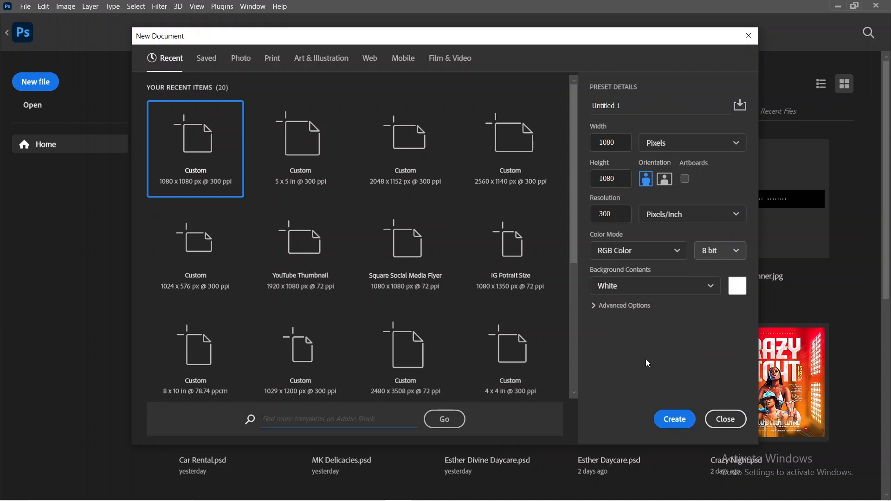
left_click(638, 294)
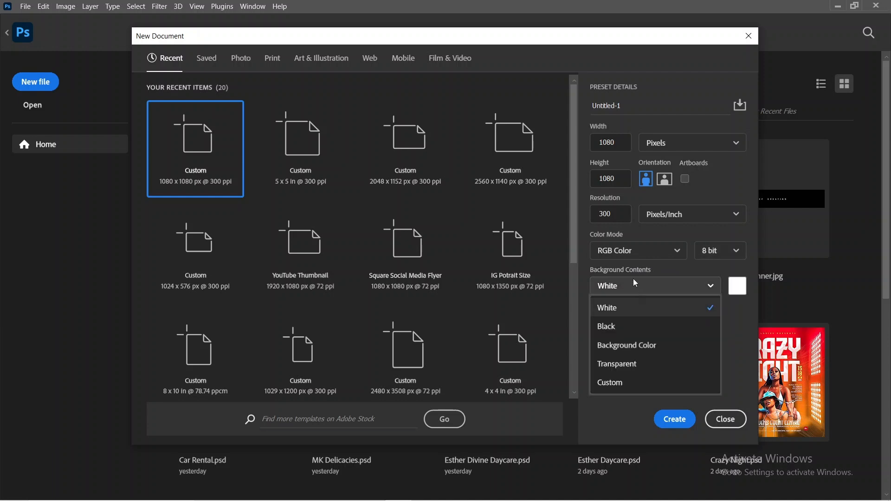
left_click(740, 345)
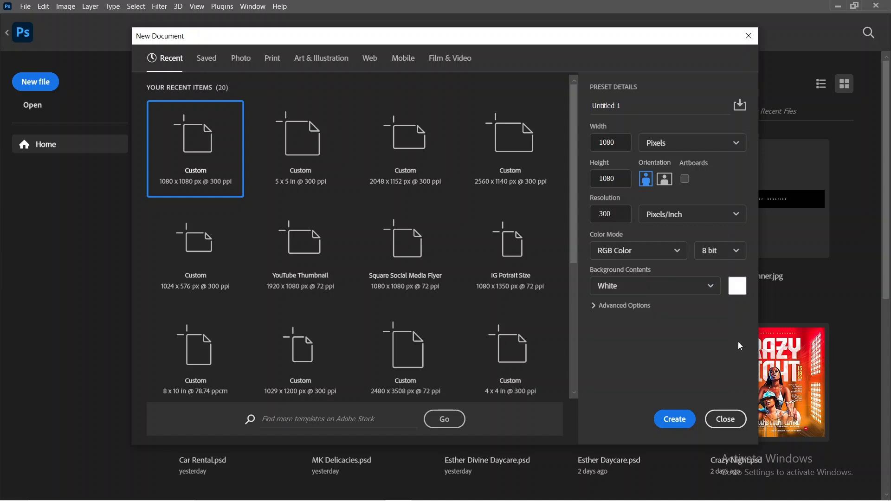
left_click(674, 418)
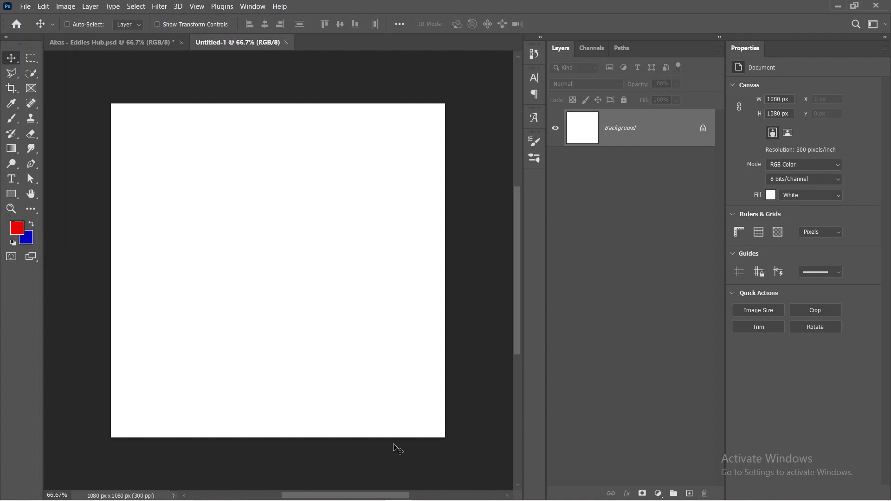
Step: Switch to the Eddies Hub Assets folder on the desktop and place the Xmas Tree image into the new document
left_click(836, 6)
double_click(726, 445)
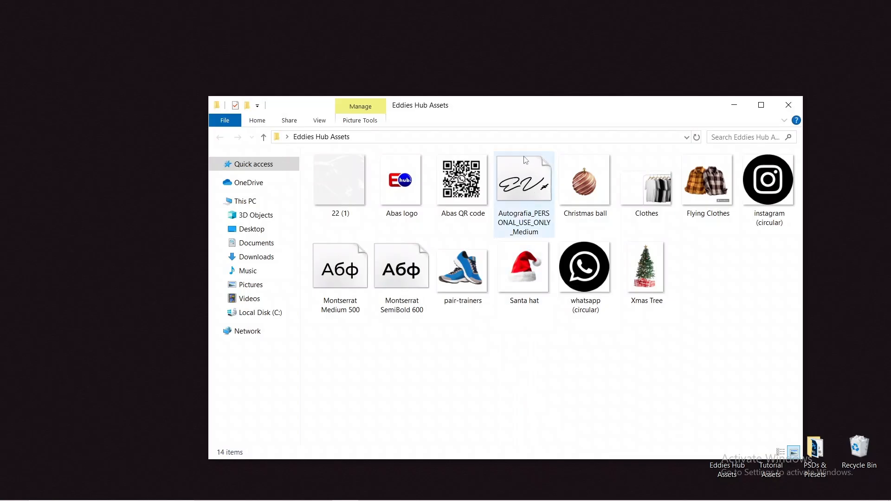
left_click_drag(508, 116, 469, 94)
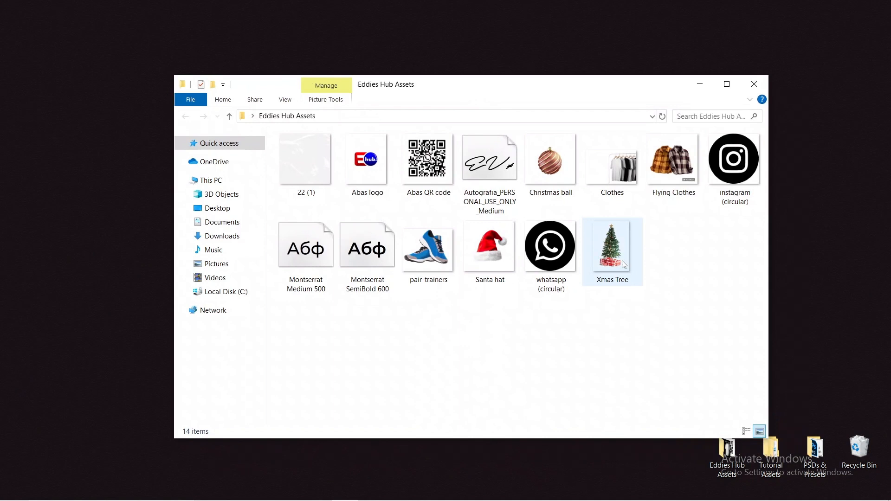
left_click_drag(624, 265, 358, 302)
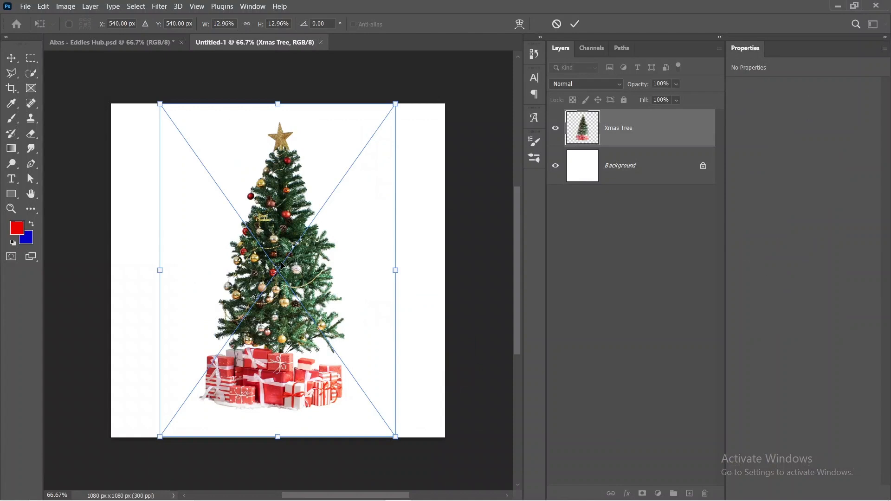
Step: Enlarge the Christmas tree to about 16.3% and position it partly off the canvas's right edge, centred near X 1053, Y 651.5 px
left_click_drag(393, 268, 456, 270)
left_click_drag(324, 258, 432, 288)
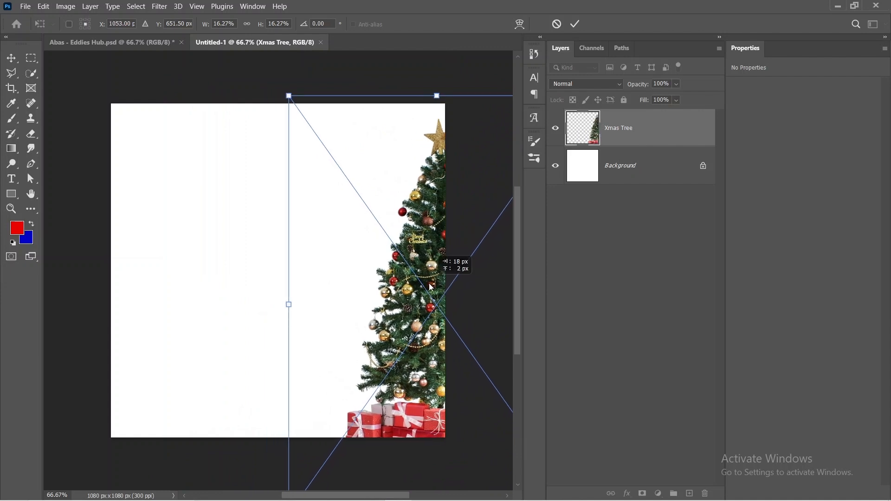
left_click(576, 24)
Step: Place the Clothes image from the Eddies Hub Assets folder and reorder its layer beneath Xmas Tree
mouse_move(381, 499)
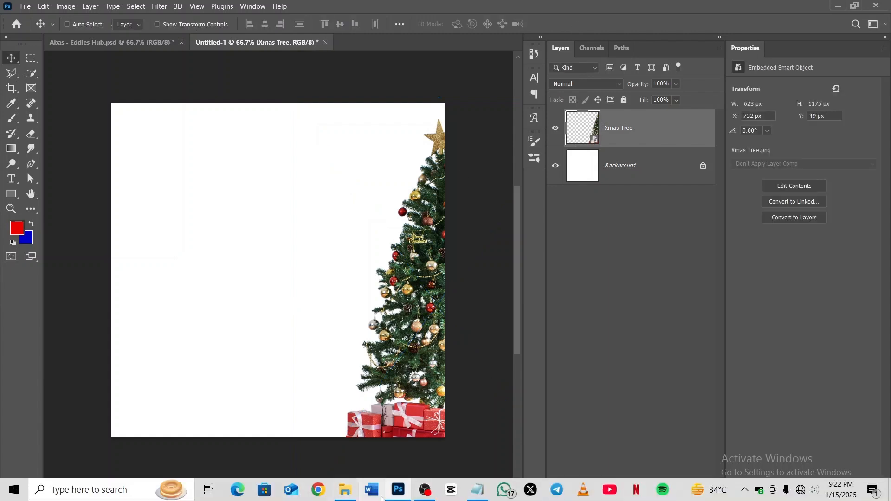
mouse_move(345, 489)
left_click(367, 458)
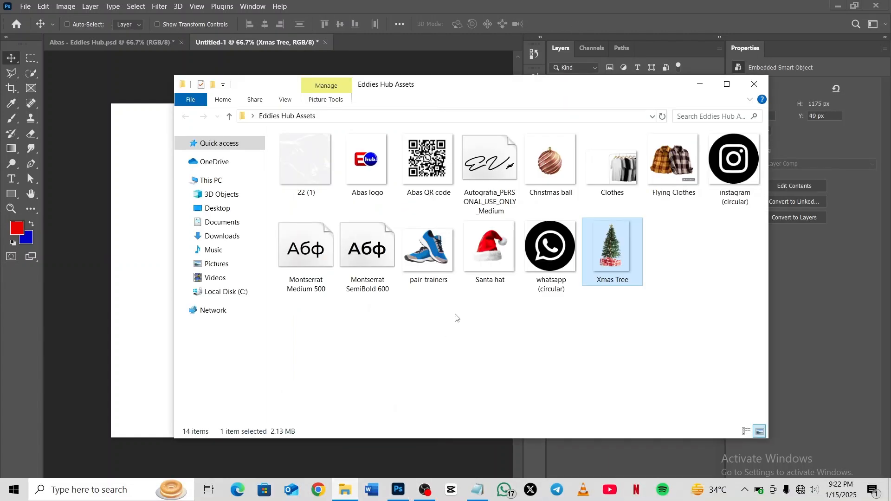
left_click_drag(613, 162, 141, 225)
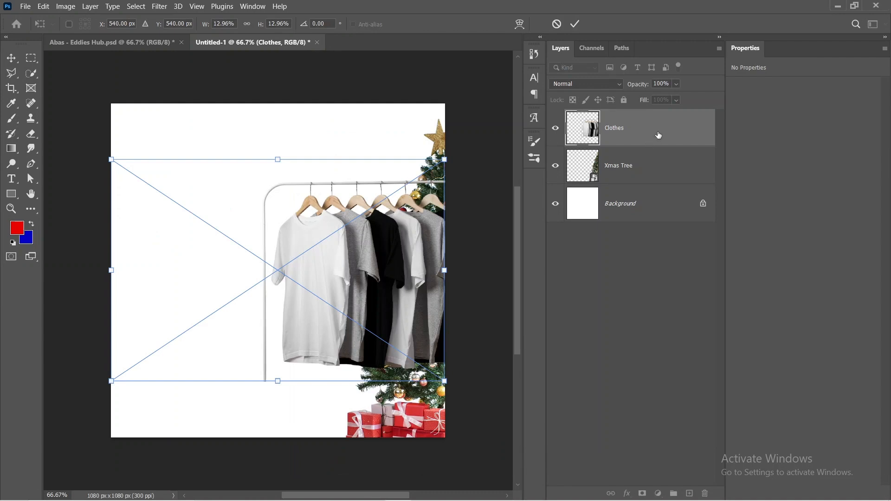
left_click_drag(656, 135, 662, 179)
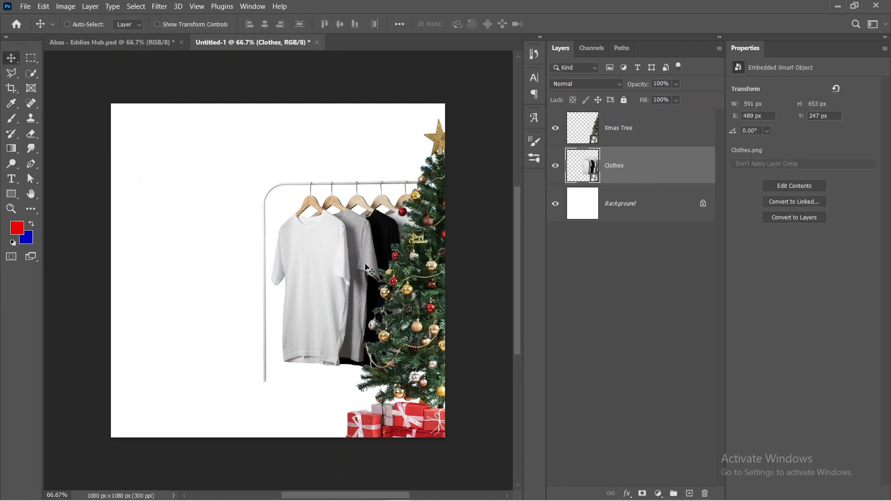
Step: Scale the clothes rack to about 10.2% and position it beside the tree, centred near X 540, Y 616.5 px
left_click_drag(337, 267, 303, 313)
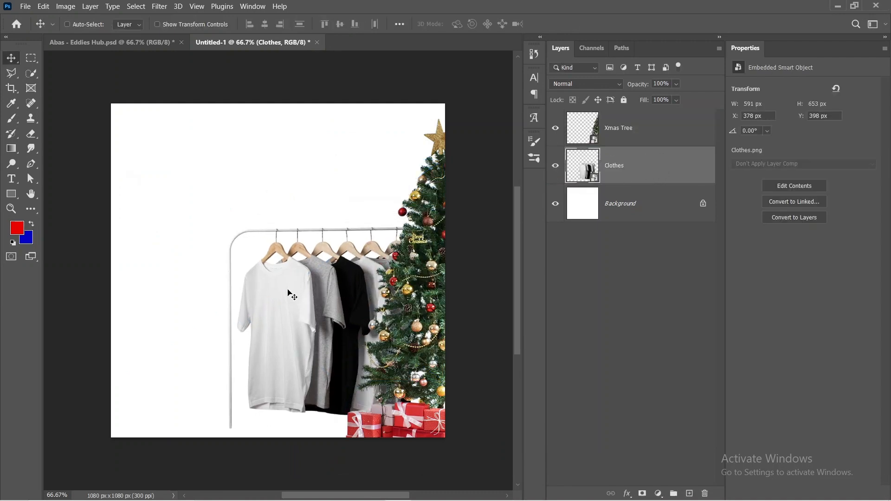
key("ctrl+t")
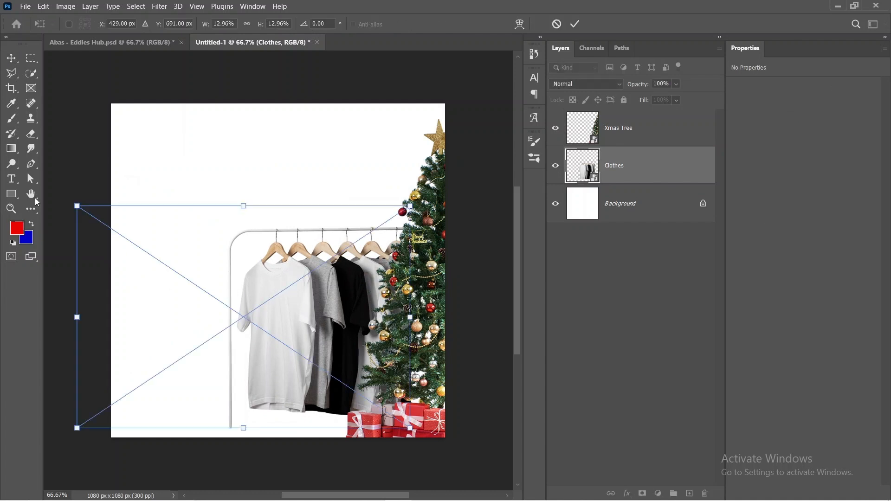
left_click_drag(77, 205, 149, 251)
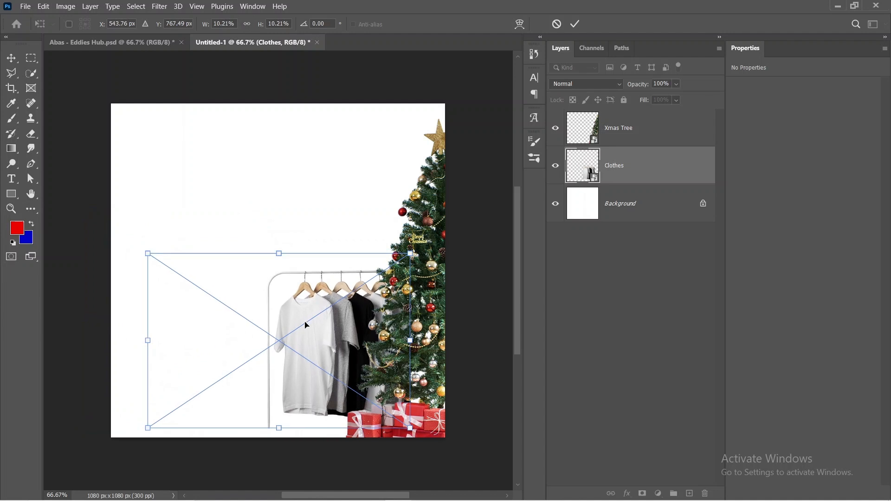
left_click_drag(308, 329, 310, 278)
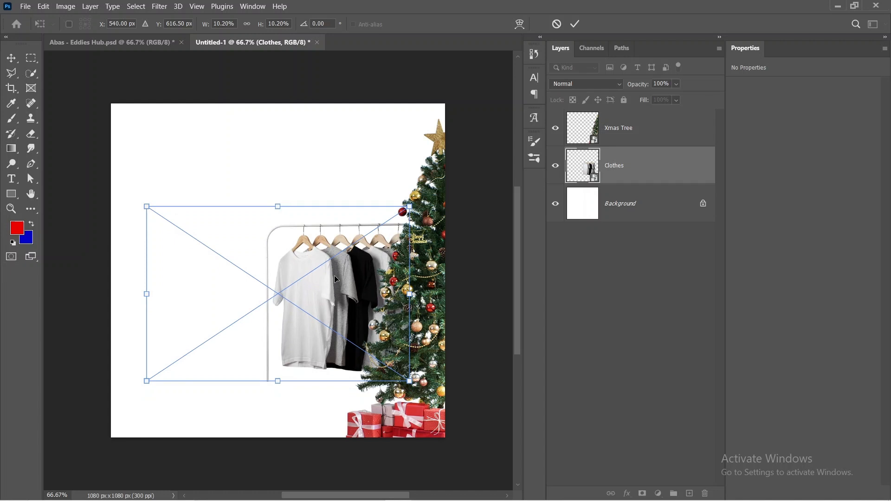
left_click(575, 24)
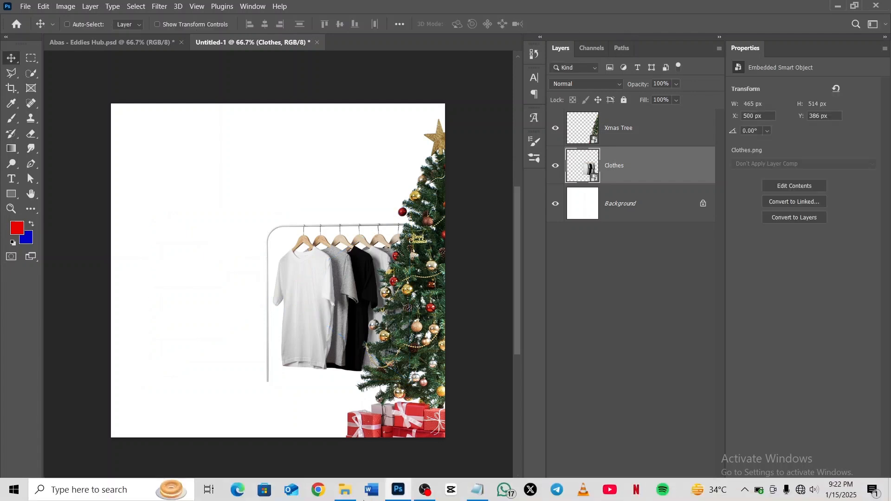
Step: Place the Flying Clothes image from the Eddies Hub Assets folder at about 6.48% in front of the clothes rack, centred near X 511, Y 759.5 px
left_click(344, 490)
left_click_drag(669, 150, 201, 246)
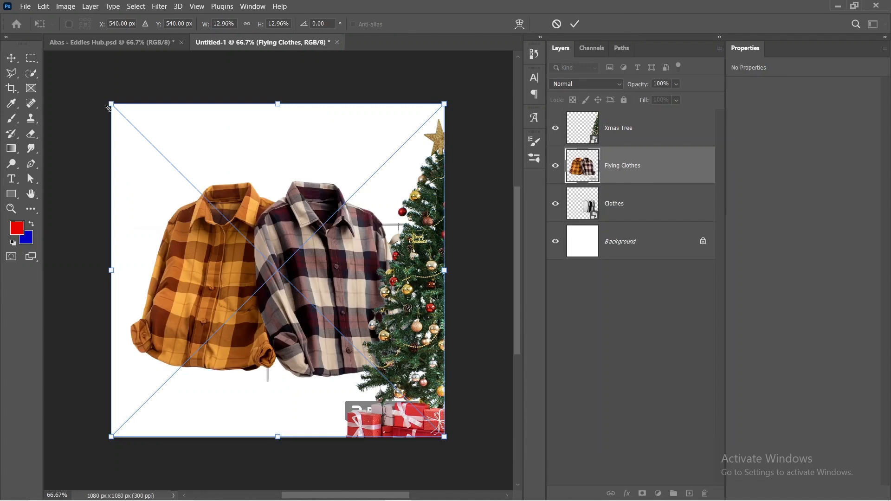
left_click_drag(109, 104, 282, 282)
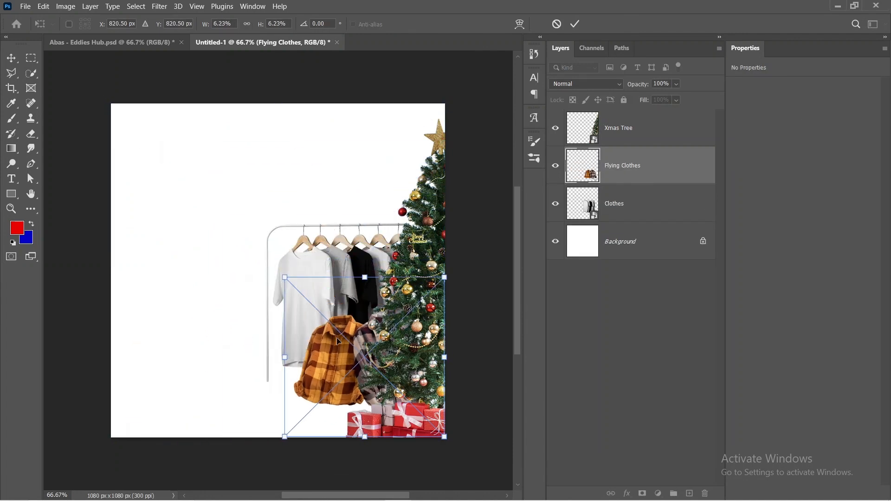
left_click_drag(336, 338, 246, 319)
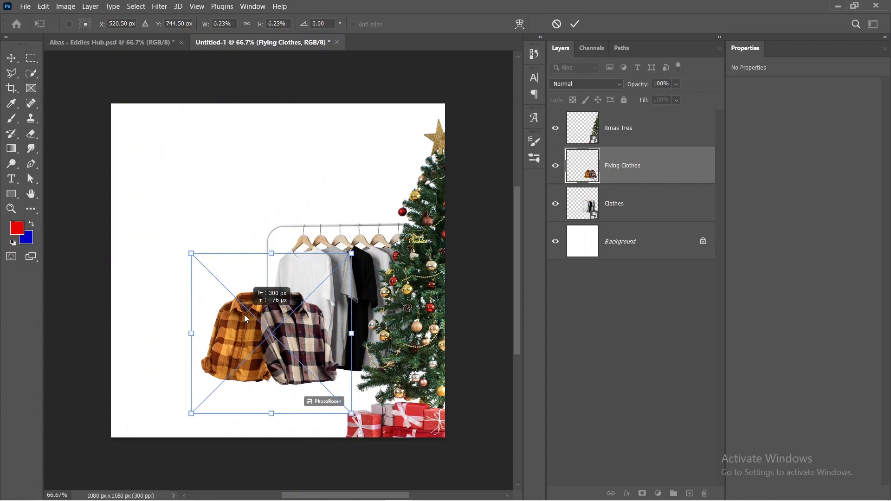
left_click_drag(246, 318, 246, 318)
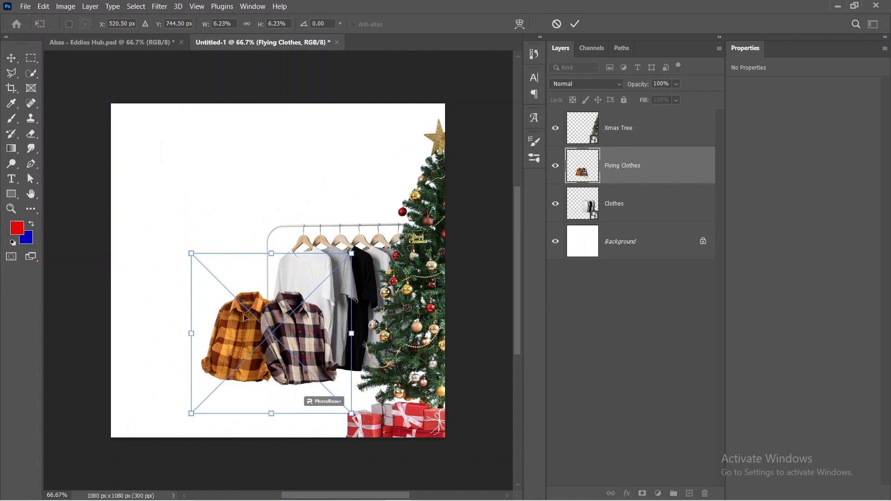
left_click_drag(246, 318, 240, 322)
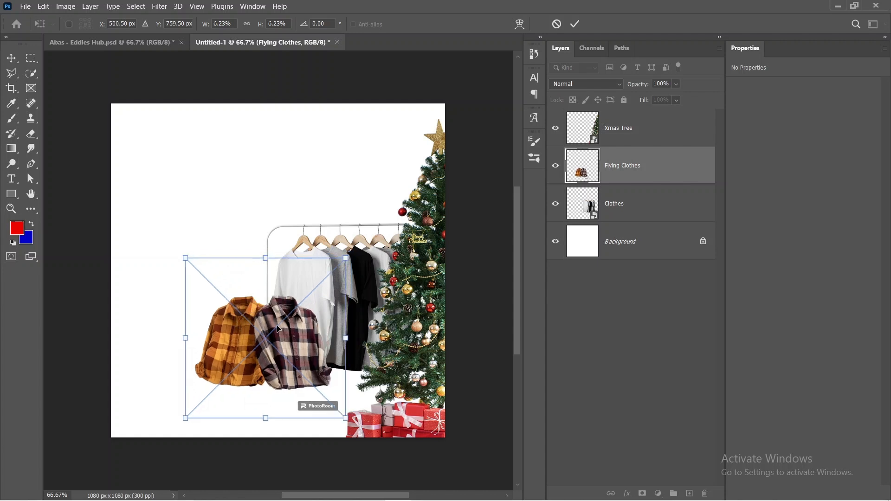
left_click_drag(347, 338, 352, 339)
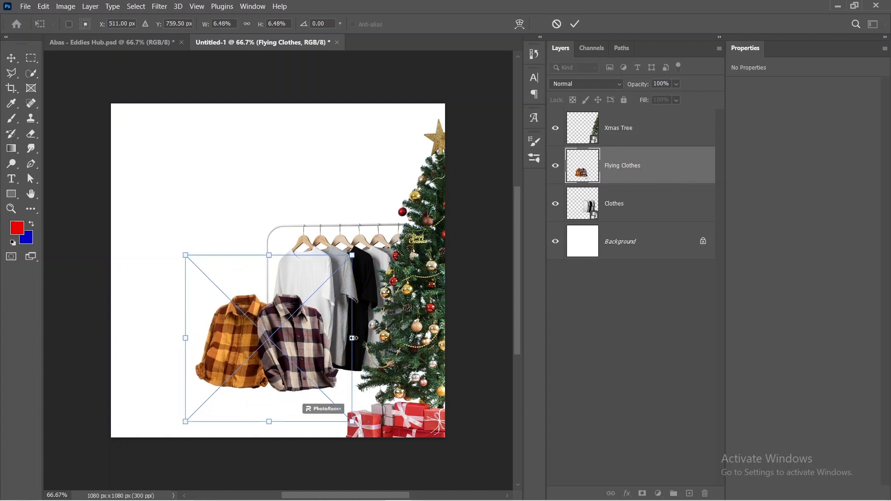
left_click(575, 23)
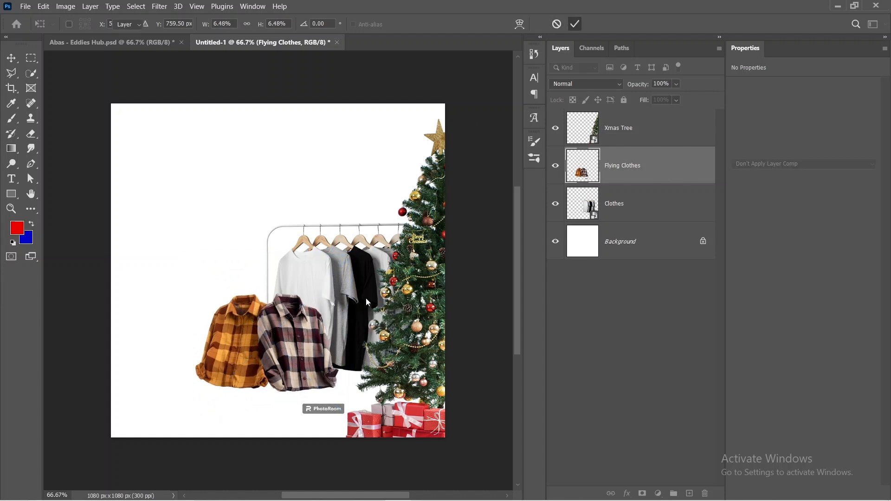
Step: Add a layer mask to the Flying Clothes layer and activate the Brush tool for masking out its PhotoRoom watermark
scroll(310, 423, "up", 2)
scroll(316, 411, "up", 5)
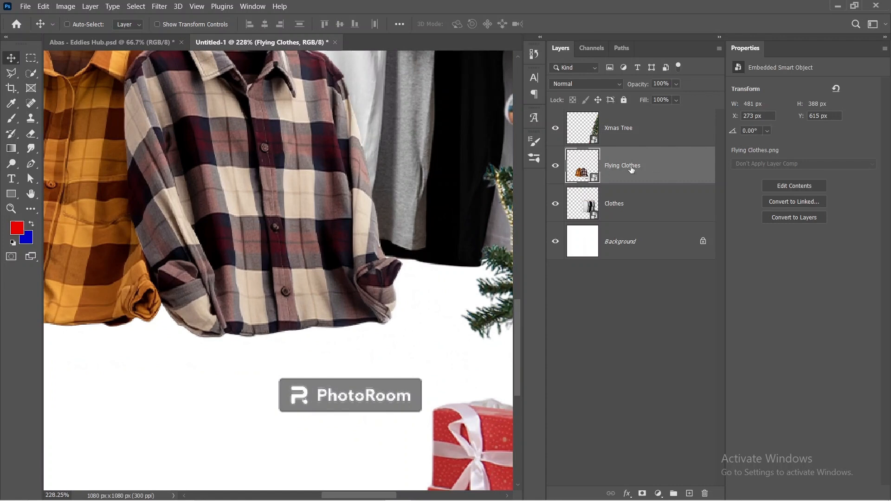
left_click(643, 493)
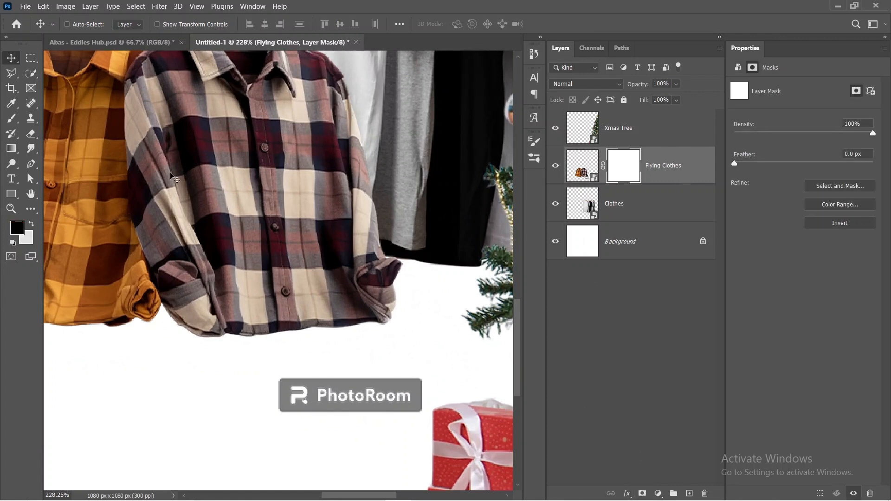
key("b")
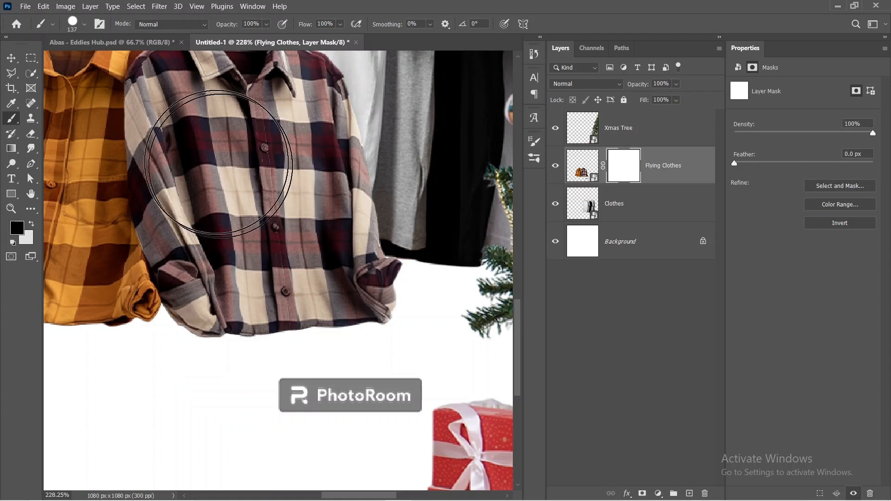
Step: Try a Soft Round brush at 0% hardness on the mask with one dab over the maroon plaid shirt's hem, and undo it
right_click(275, 234)
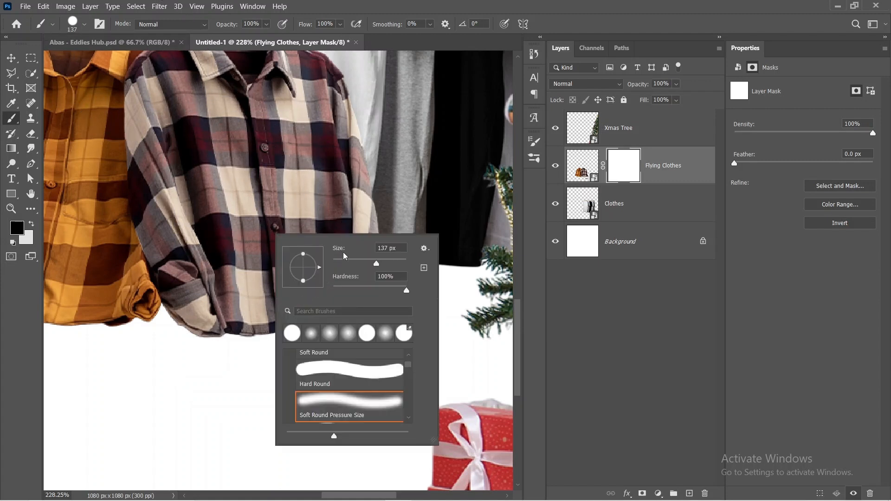
scroll(343, 407, "up", 1)
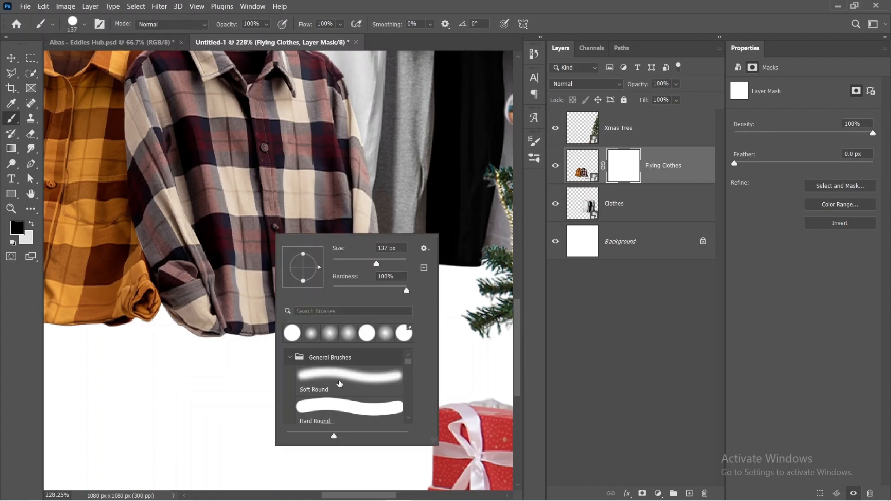
left_click(338, 380)
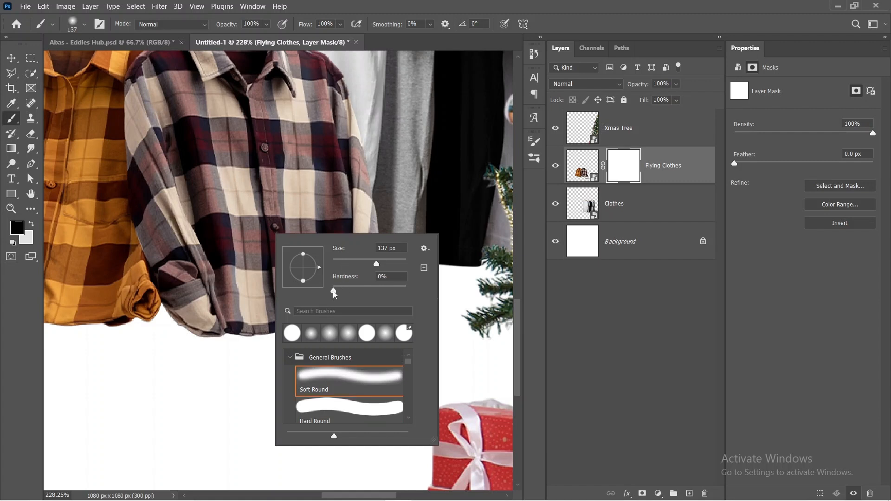
left_click_drag(333, 291, 323, 292)
left_click(211, 326)
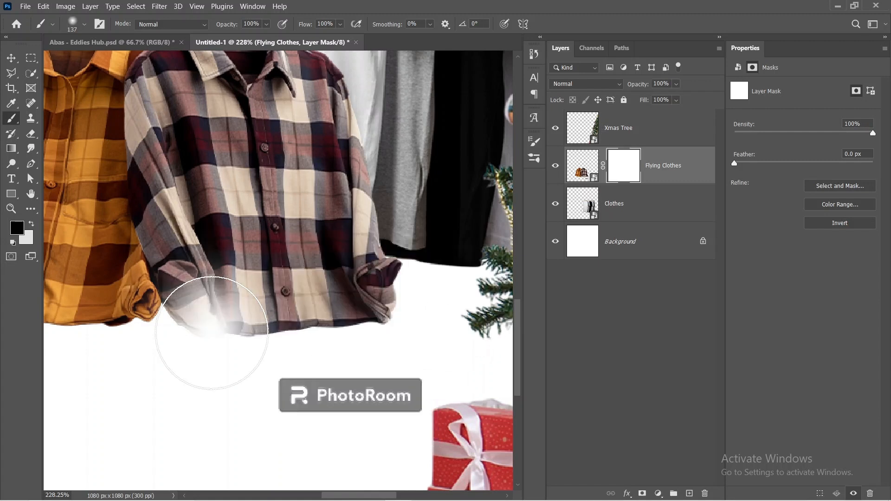
key("ctrl+z")
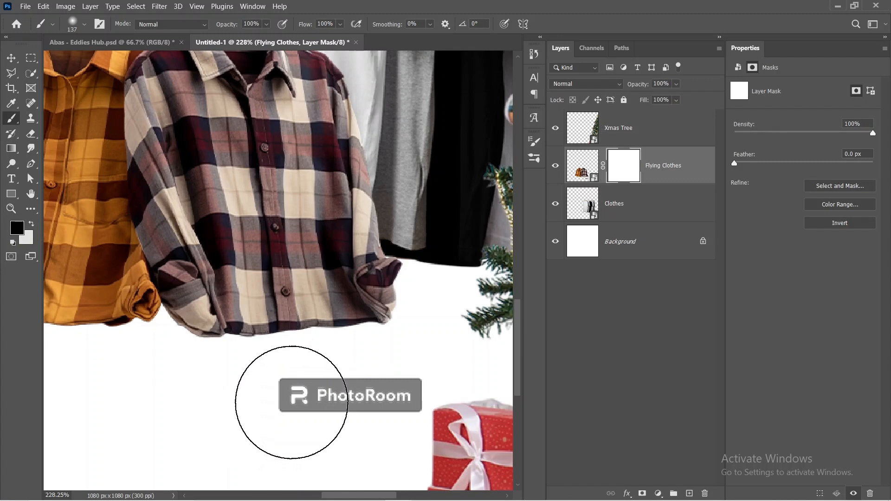
Step: Raise the 137 px brush to full hardness and paint black on the Flying Clothes mask over the PhotoRoom watermark to hide it
right_click(291, 402)
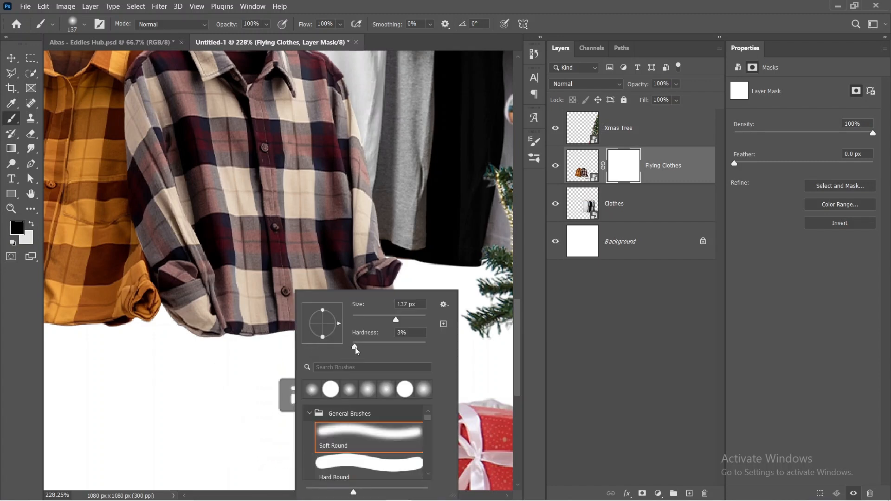
left_click_drag(355, 348, 441, 353)
left_click(208, 424)
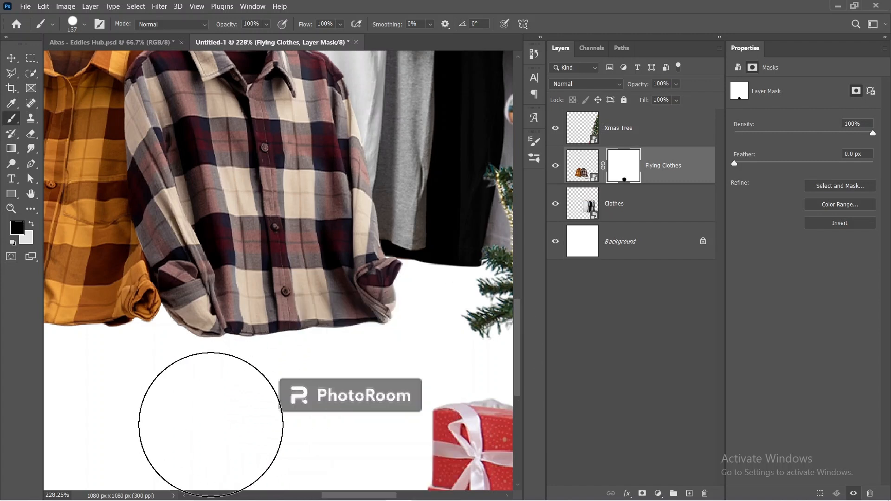
mouse_move(288, 422)
left_mouse_down()
mouse_move(362, 426)
mouse_move(374, 410)
left_mouse_up()
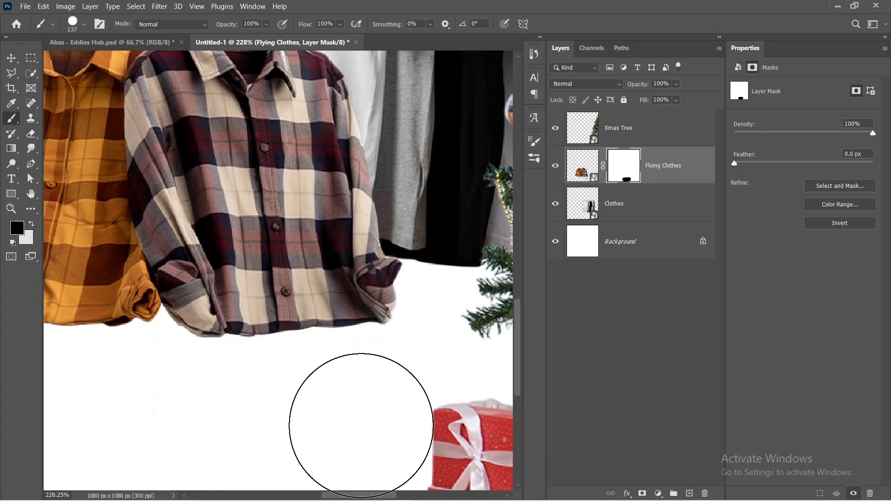
key("ctrl+0")
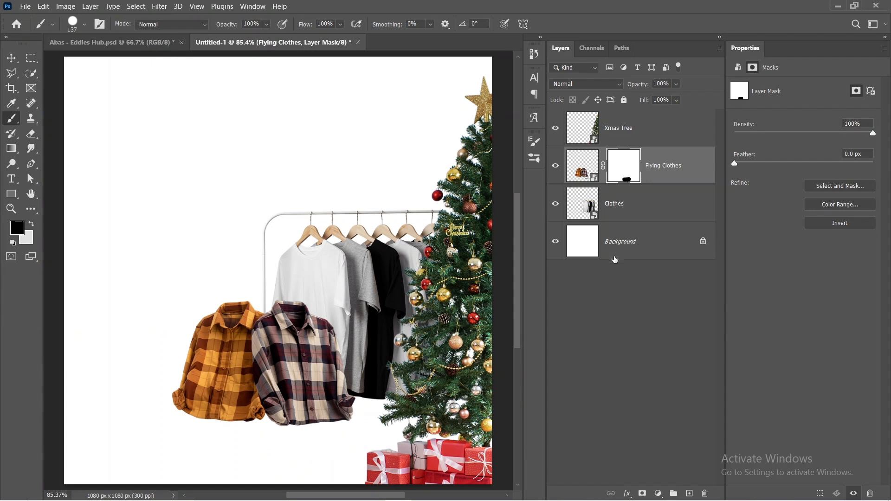
left_click(591, 304)
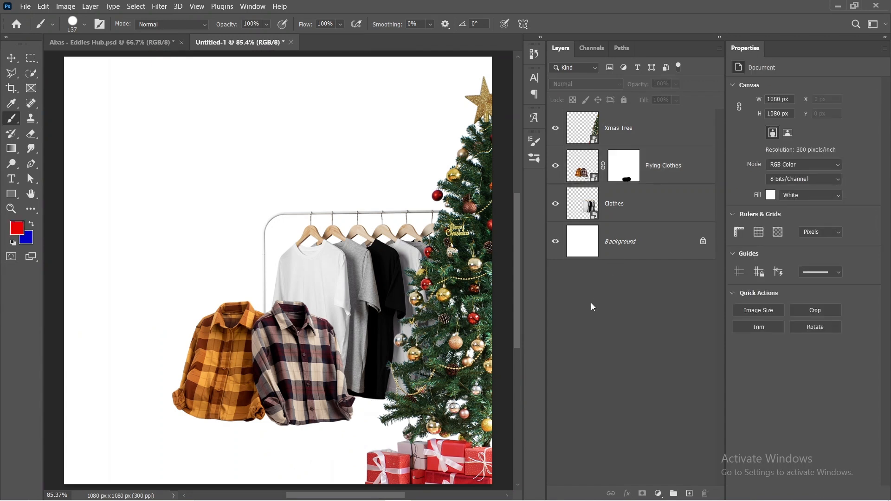
Step: Place the pair-trainers image from the Eddies Hub Assets folder at about 2.92% in front of the plaid shirts, centred near X 693.5, Y 879.5 px
mouse_move(367, 495)
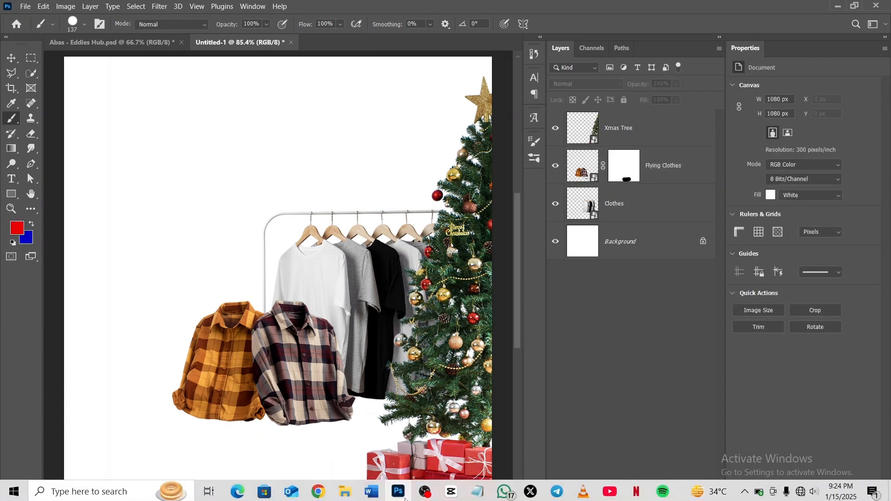
left_click(345, 490)
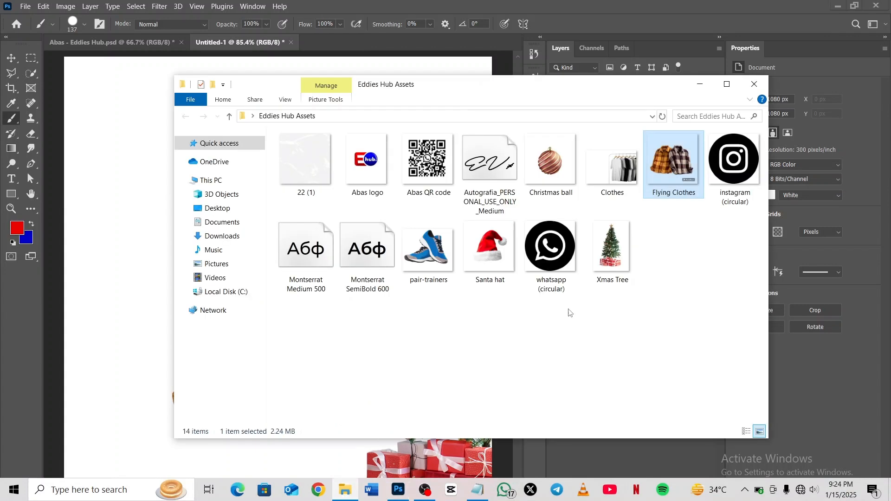
left_click_drag(434, 268, 139, 320)
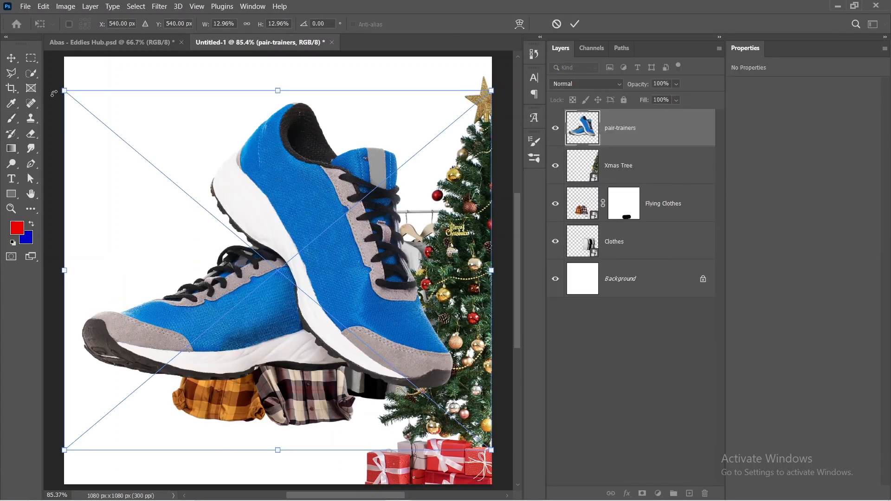
left_click_drag(64, 92, 362, 380)
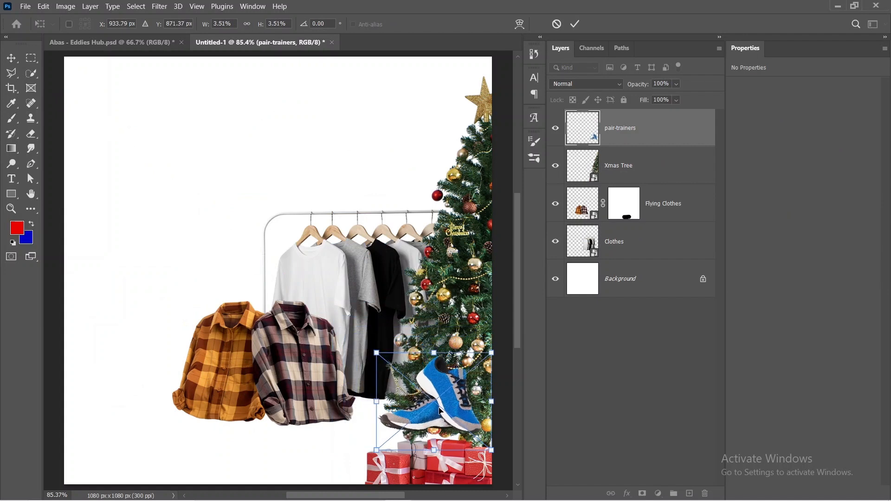
left_click_drag(440, 411, 357, 407)
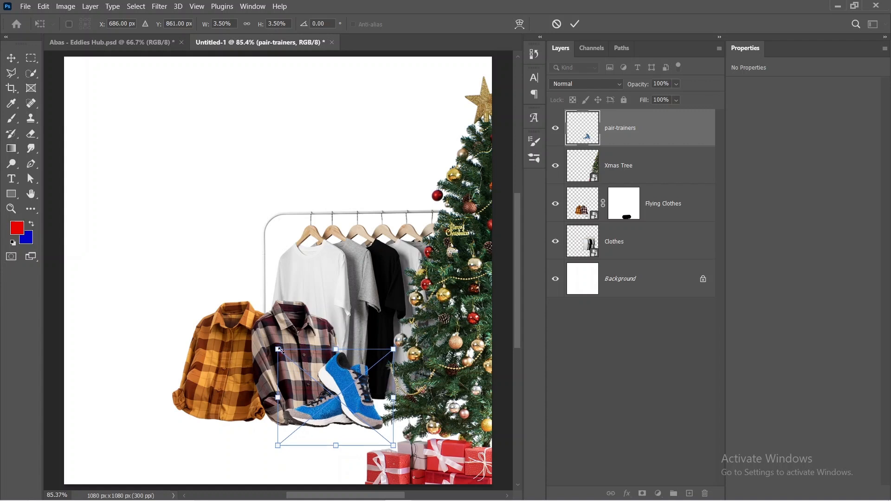
left_click_drag(282, 351, 323, 395)
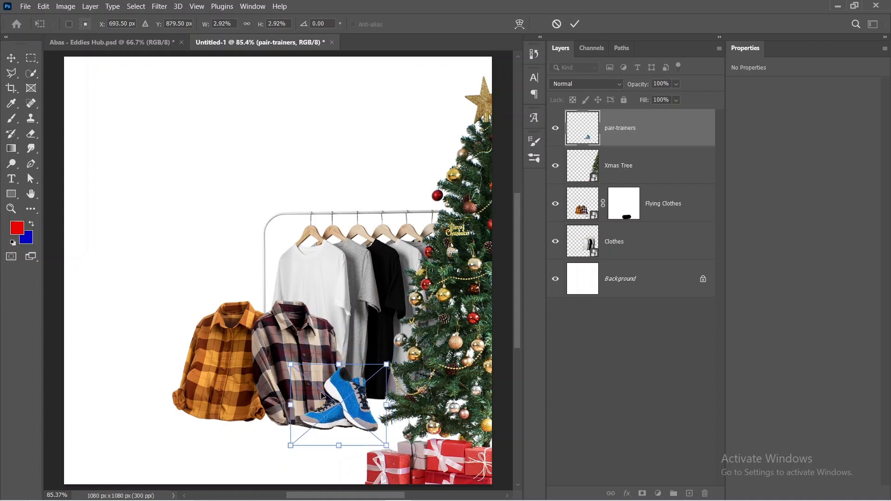
left_click(574, 26)
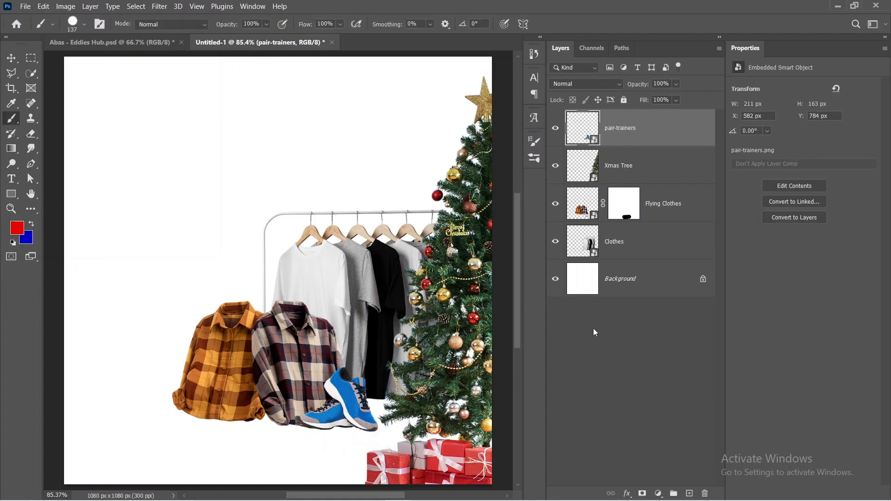
left_click(596, 340)
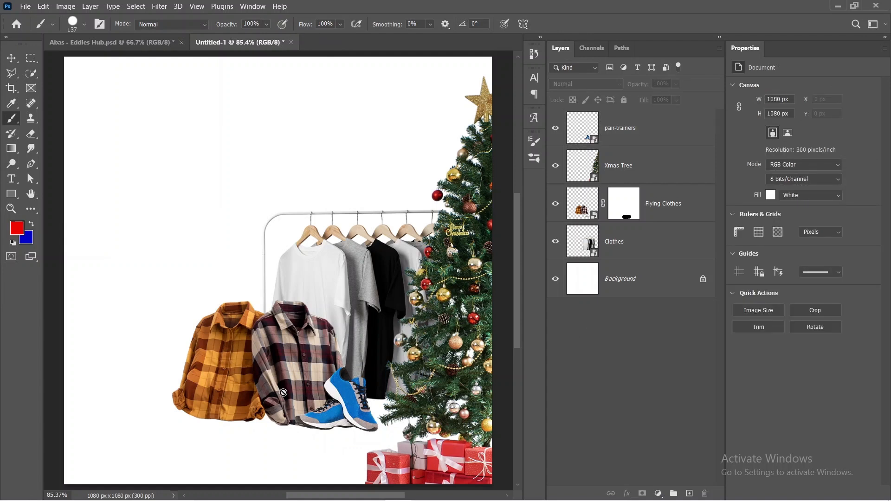
key("v")
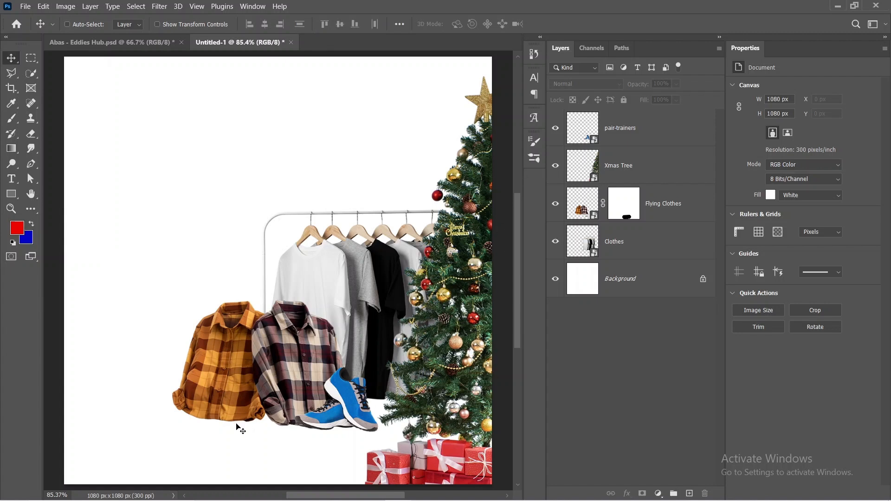
left_click(252, 350)
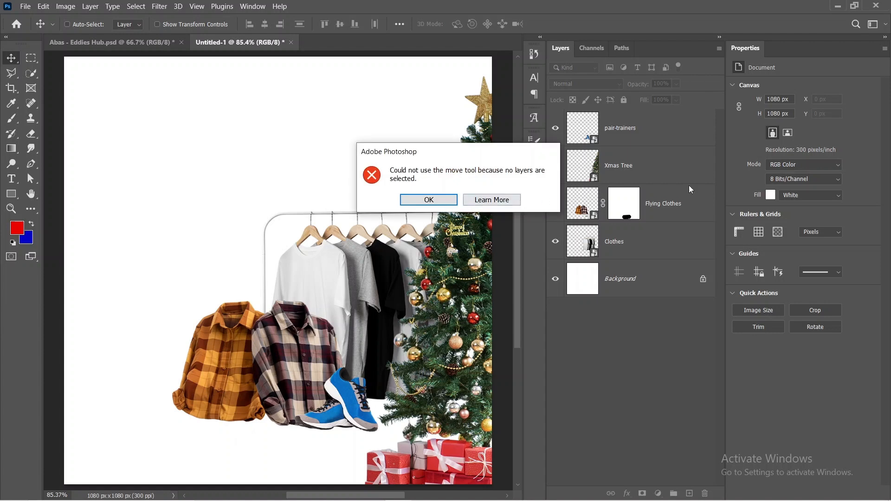
left_click(441, 200)
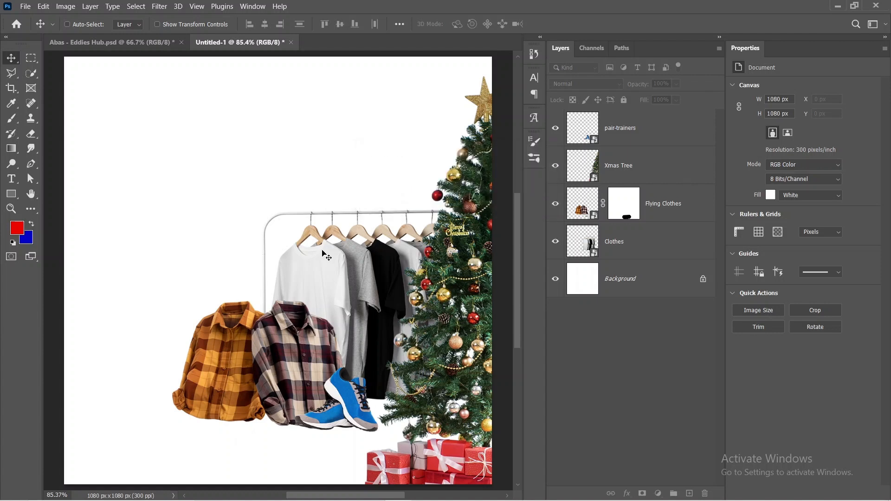
Step: Create a new empty layer directly above Clothes and beneath Flying Clothes, and activate the Brush tool on it
left_click(698, 213)
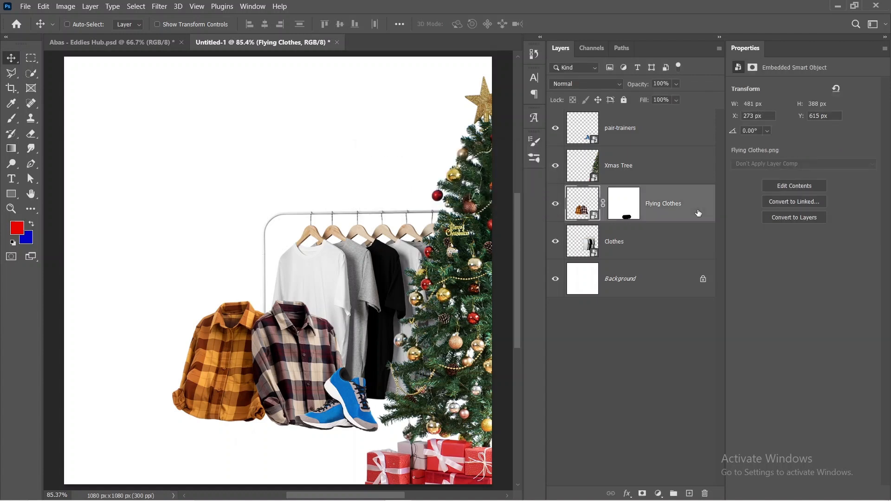
left_click(656, 245)
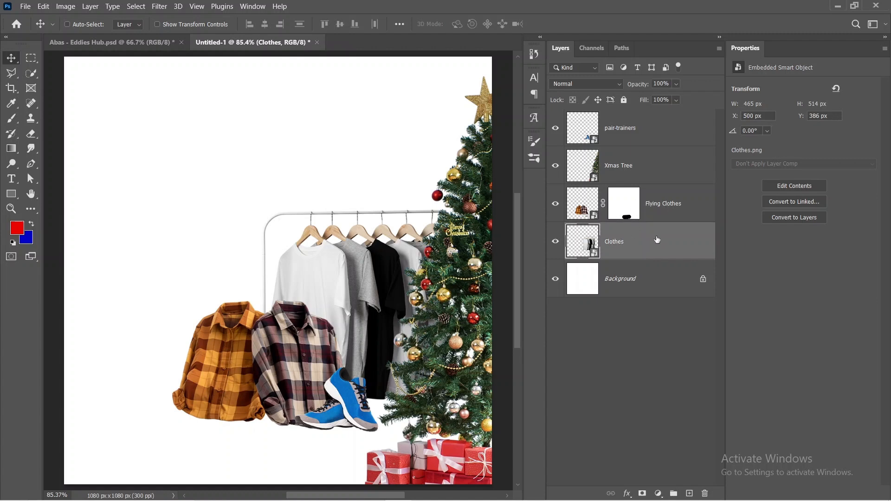
left_click(689, 493)
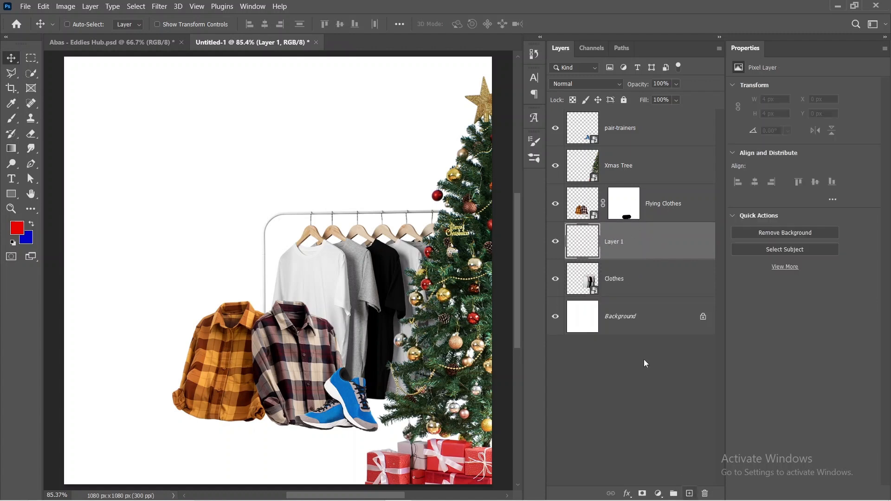
left_click(13, 121)
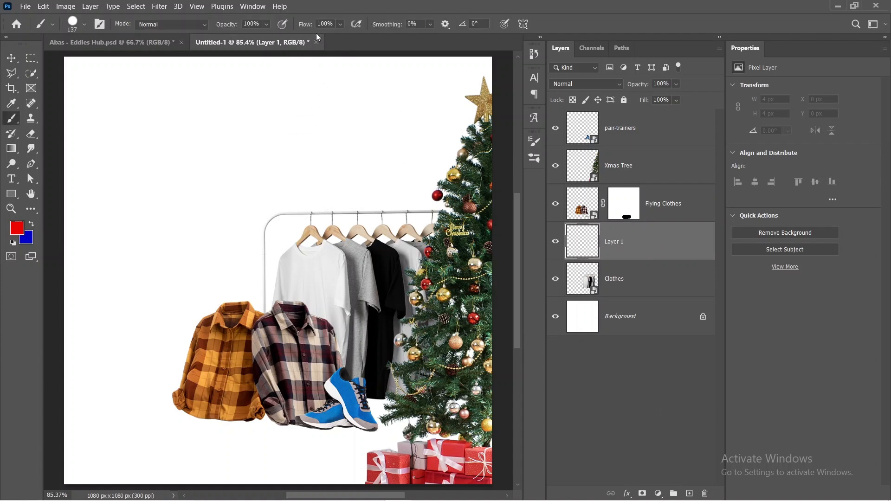
left_click(528, 148)
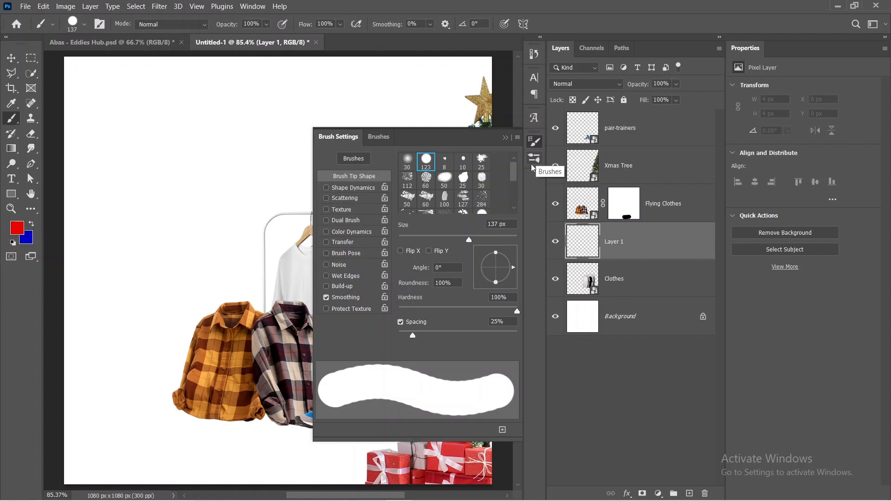
left_click(506, 138)
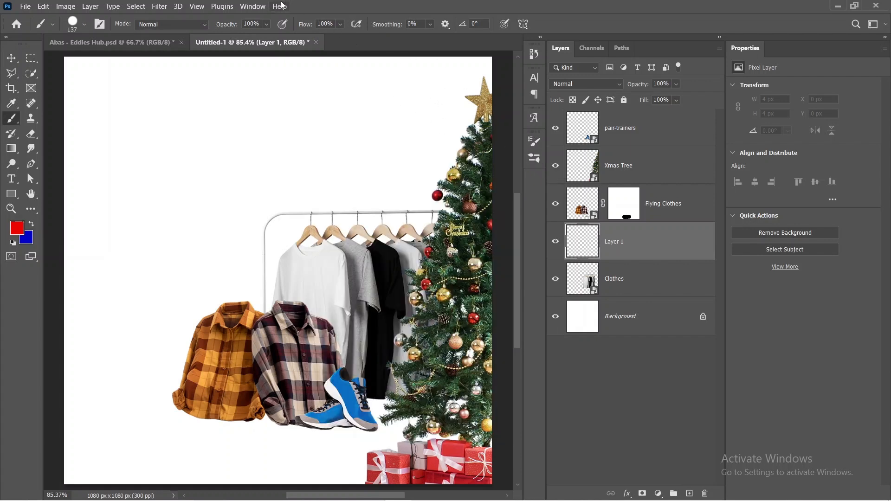
left_click(260, 6)
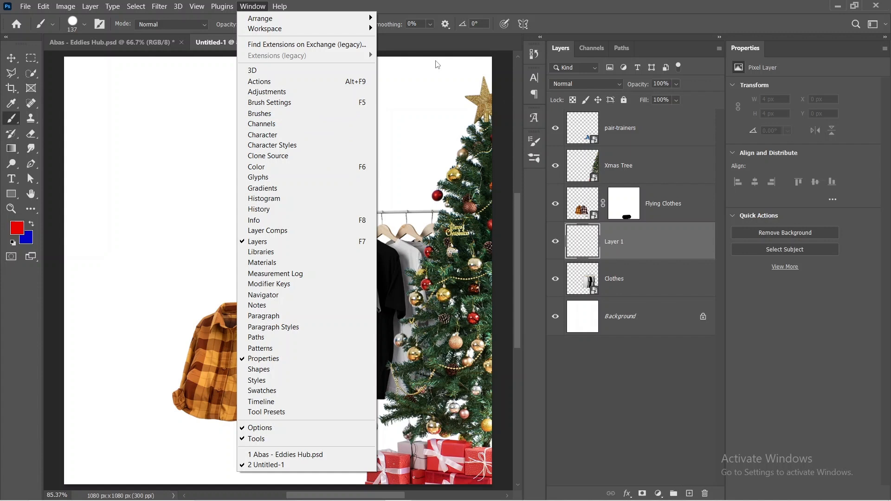
left_click(586, 374)
Step: Flatten the brush tip to 7% roundness, keeping its angle at 0°
left_click(534, 142)
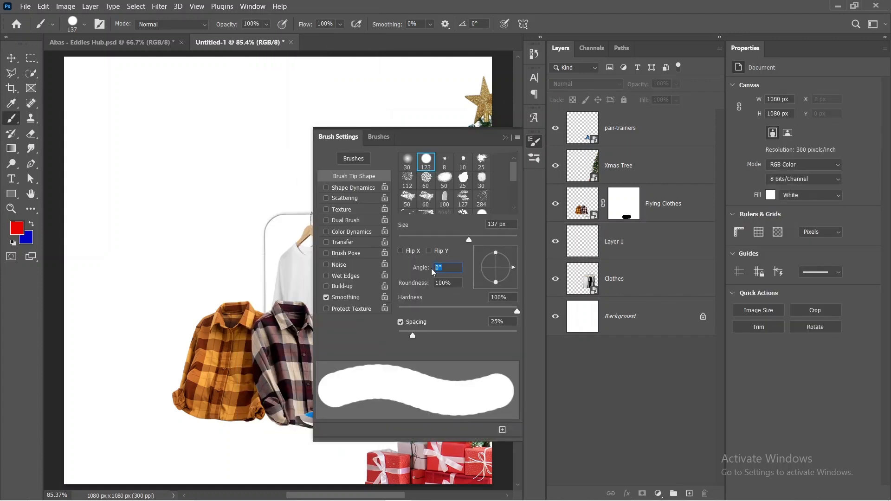
type("7")
type("0")
key("Return")
left_click(424, 286)
type("0")
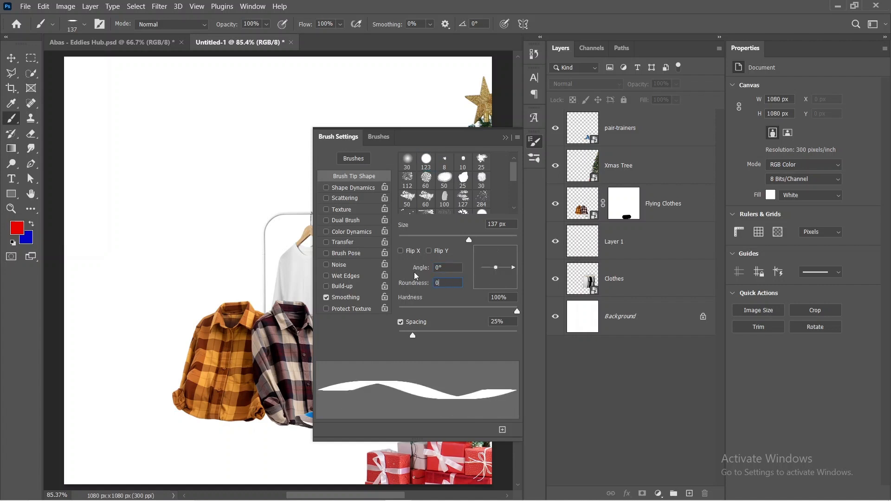
key("BackSpace")
type("7")
left_click(505, 139)
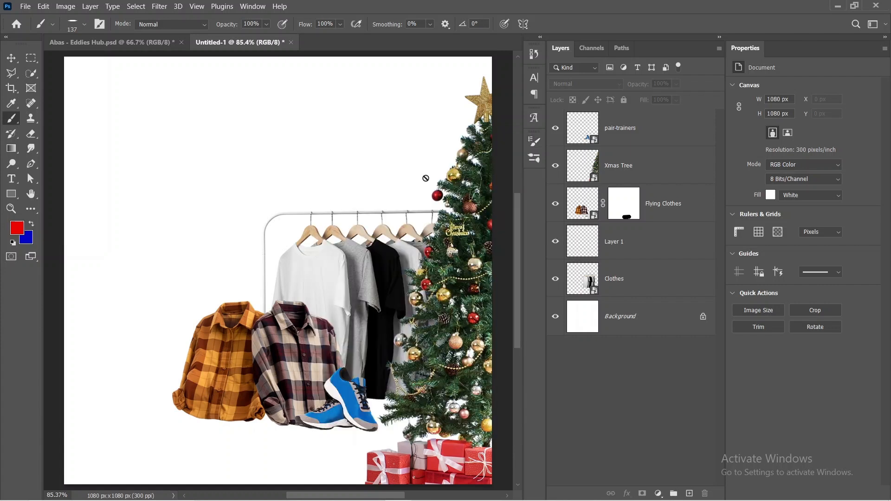
Step: Lower the brush hardness to 0% on Layer 1, try a short red stroke above the clothes rail, and undo it
left_click(584, 235)
right_click(247, 195)
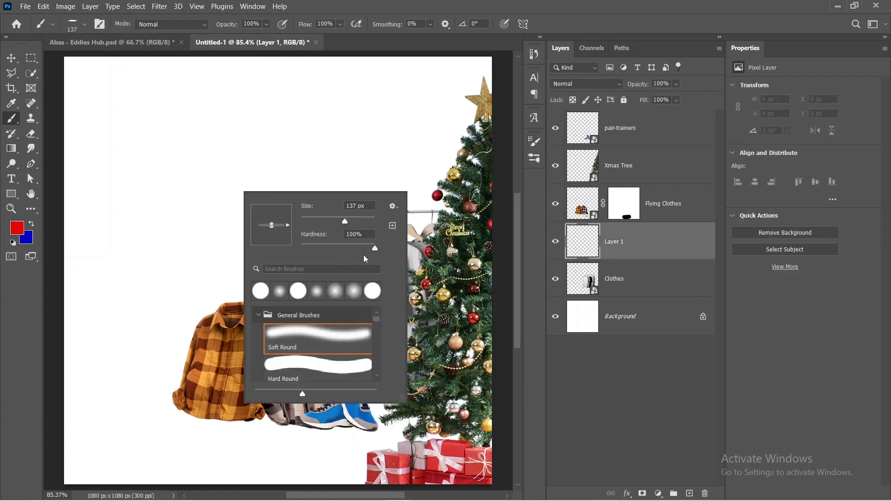
left_click_drag(376, 251, 299, 249)
right_click(207, 215)
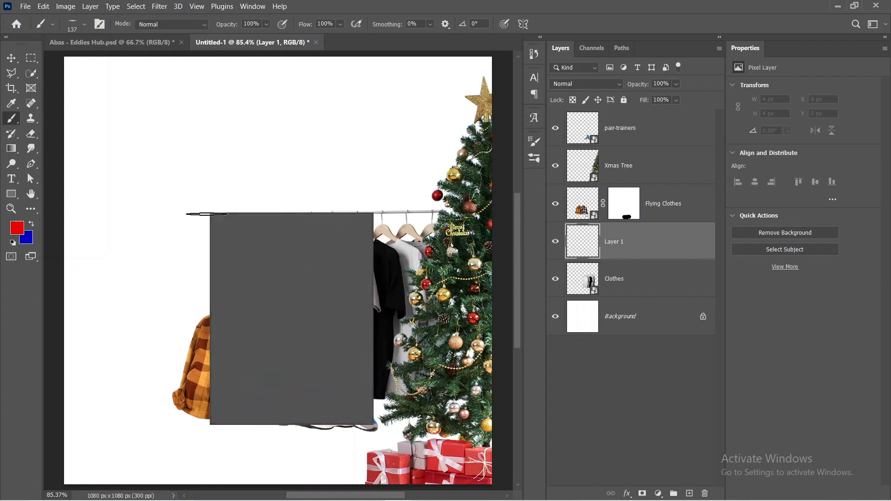
left_click_drag(301, 192, 336, 191)
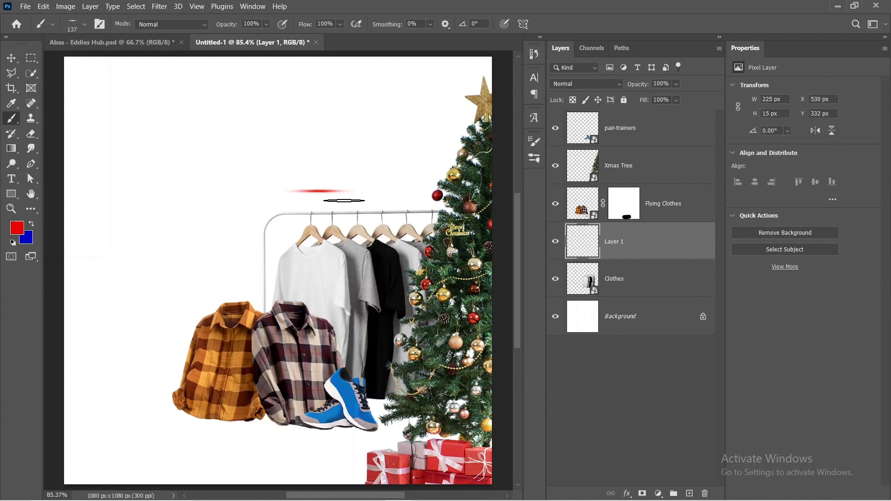
key("ctrl+z")
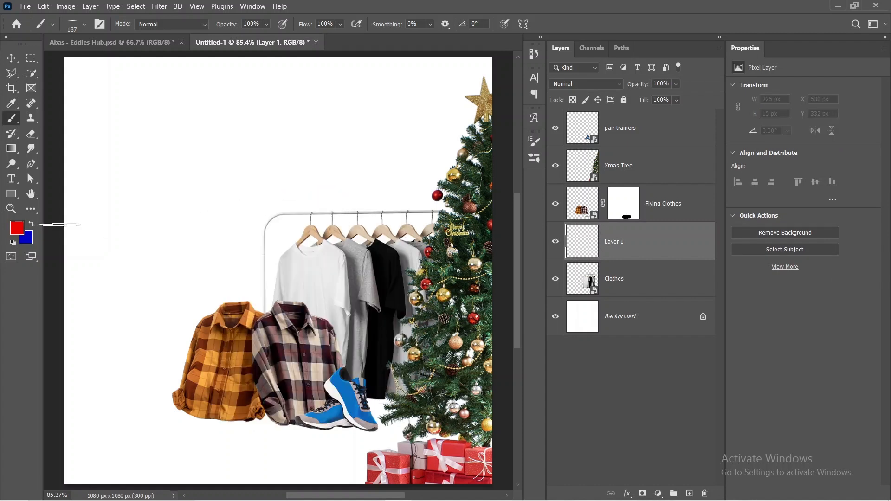
Step: Set the foreground colour to black (000000) and the brush flow to 79%
left_click(19, 233)
left_click_drag(534, 354, 403, 461)
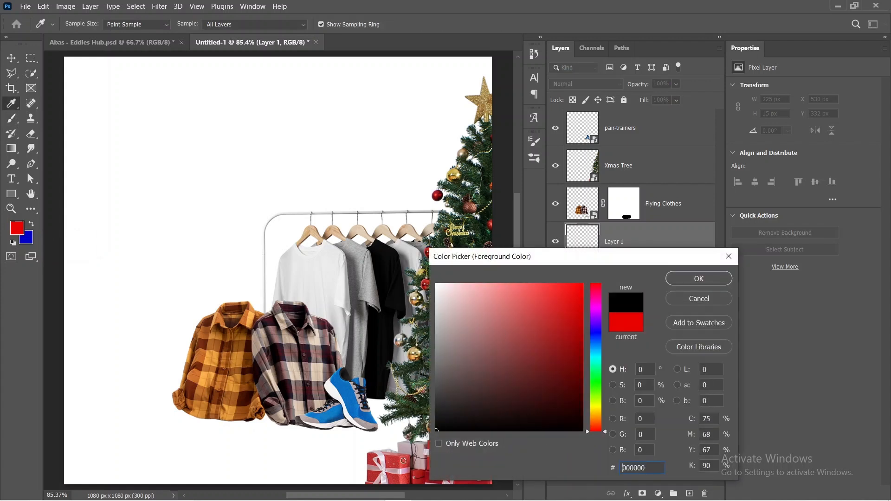
left_click(708, 278)
left_click_drag(311, 26, 299, 27)
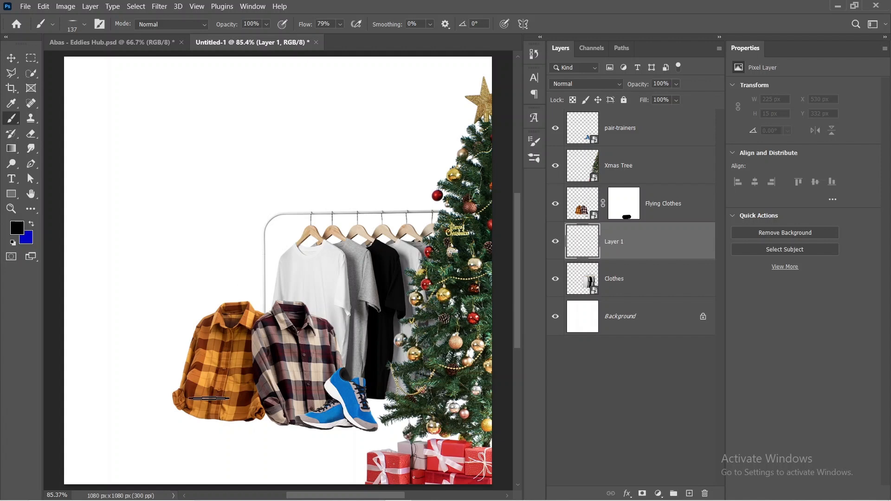
Step: Try black shadow strokes beneath the plaid shirts with the flattened brush at 446 px, and undo them
mouse_move(187, 426)
left_mouse_down()
mouse_move(238, 434)
mouse_move(234, 417)
mouse_move(294, 423)
mouse_move(278, 423)
left_mouse_up()
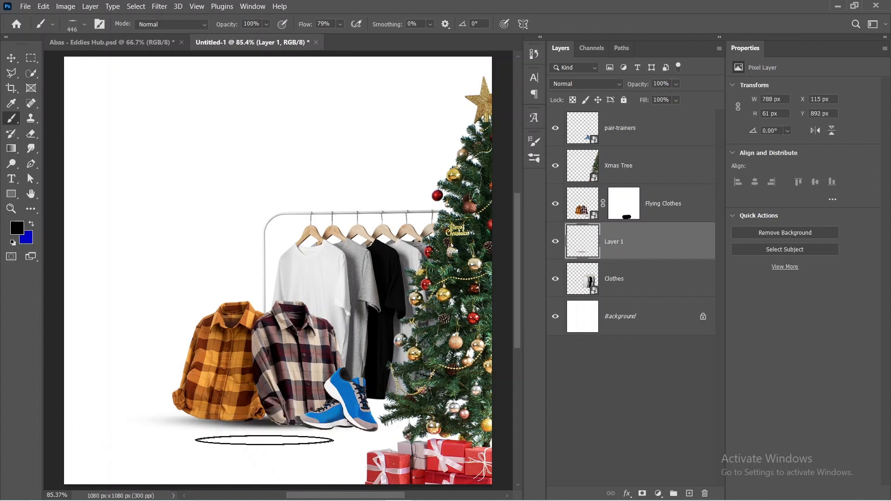
left_click(225, 418)
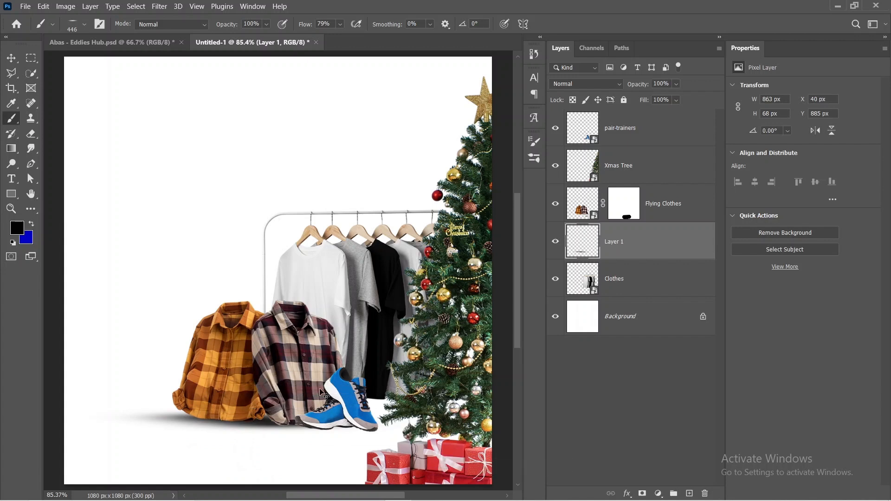
key("ctrl+z")
key("ctrl+z")
key("ctrl+z")
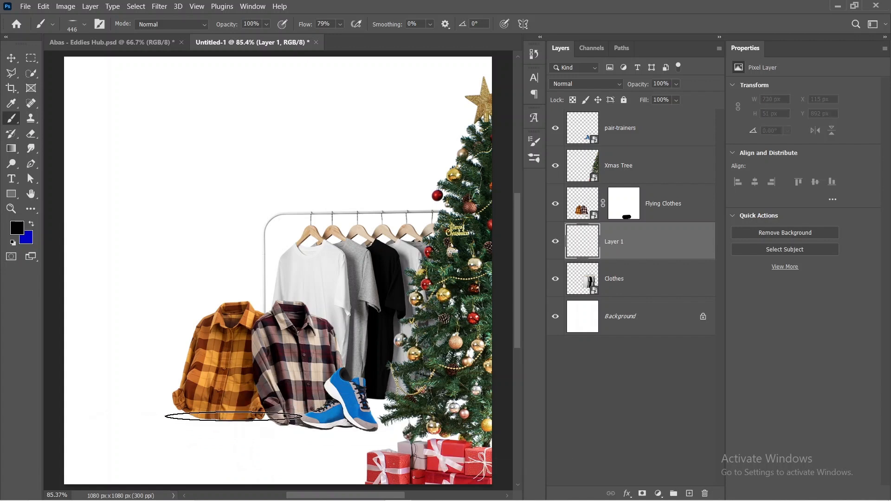
Step: Paint a soft black shadow about 832 px wide beneath the plaid shirts with the 446 px brush, and set Layer 1's opacity to 60%
mouse_move(233, 416)
left_mouse_down()
mouse_move(195, 418)
mouse_move(297, 420)
left_mouse_up()
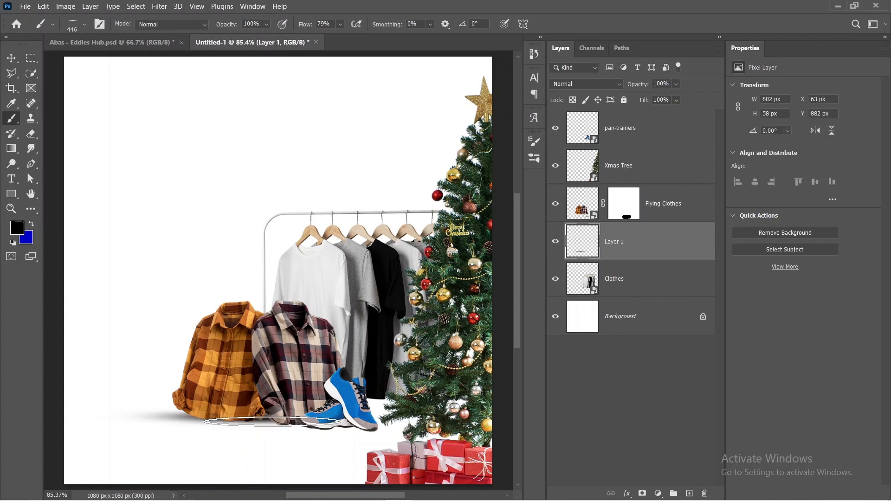
left_click(286, 427)
left_click(232, 421)
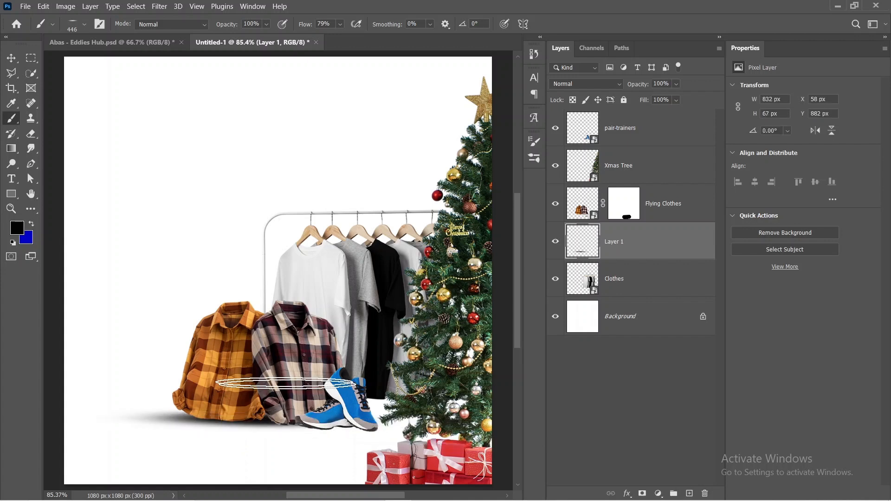
mouse_move(639, 86)
left_mouse_down()
mouse_move(627, 86)
mouse_move(634, 84)
left_mouse_up()
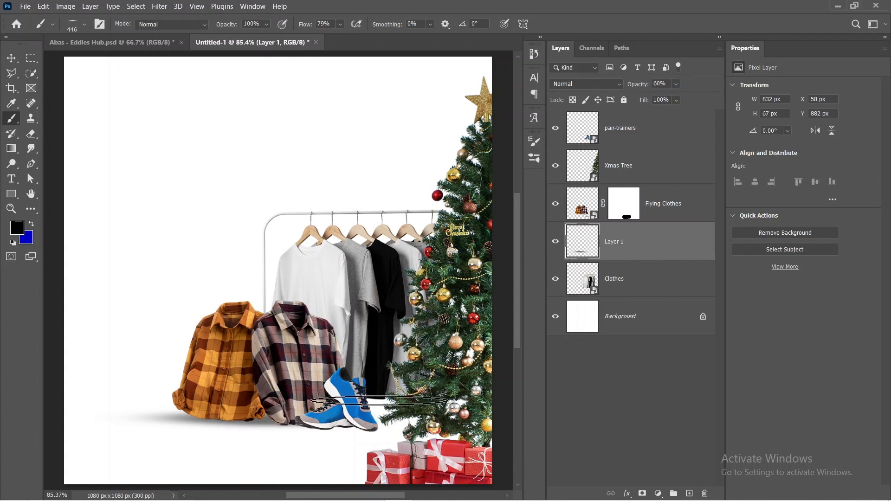
Step: Reduce the flattened soft brush to 146 px and paint a shadow beneath the blue trainers on Layer 1
mouse_move(370, 409)
left_mouse_down()
mouse_move(330, 411)
mouse_move(335, 424)
mouse_move(327, 426)
left_mouse_up()
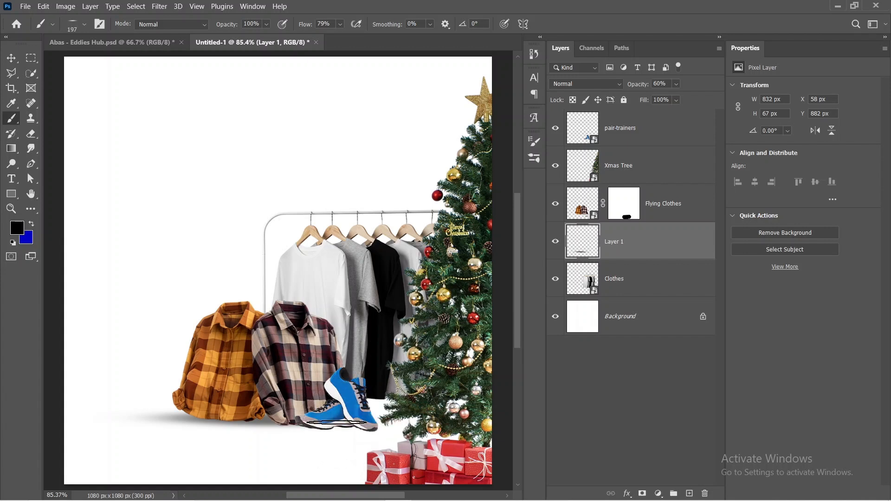
left_click_drag(348, 431, 342, 435)
right_click(145, 203)
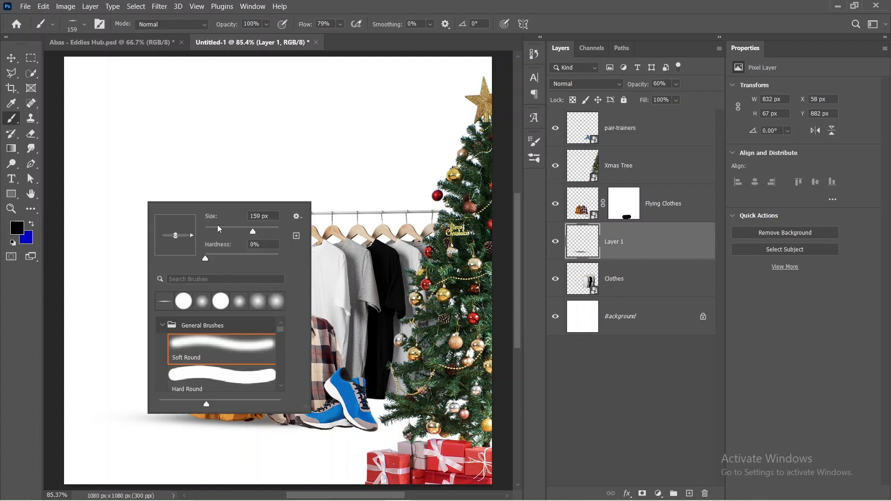
left_click_drag(255, 234, 251, 234)
right_click(350, 261)
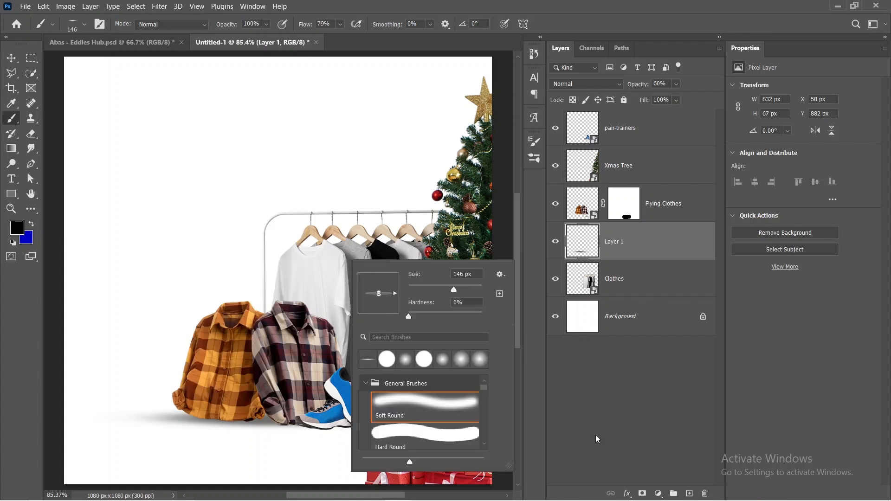
right_click(578, 426)
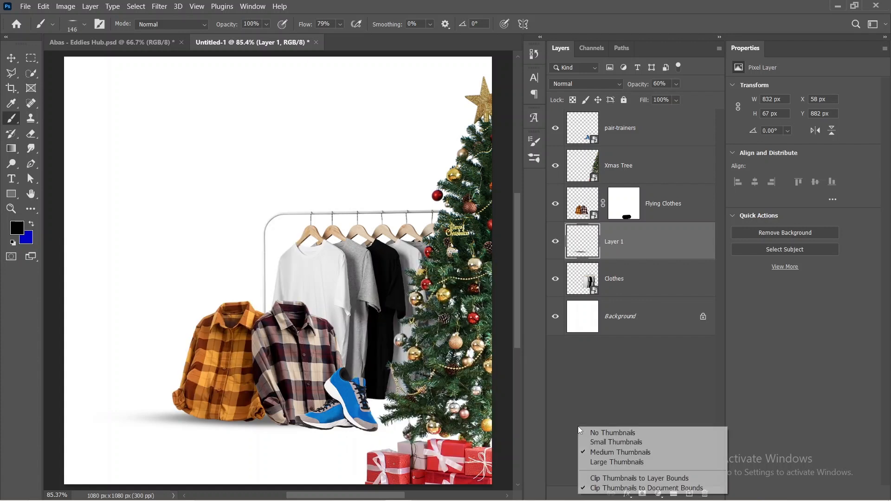
left_click(389, 420)
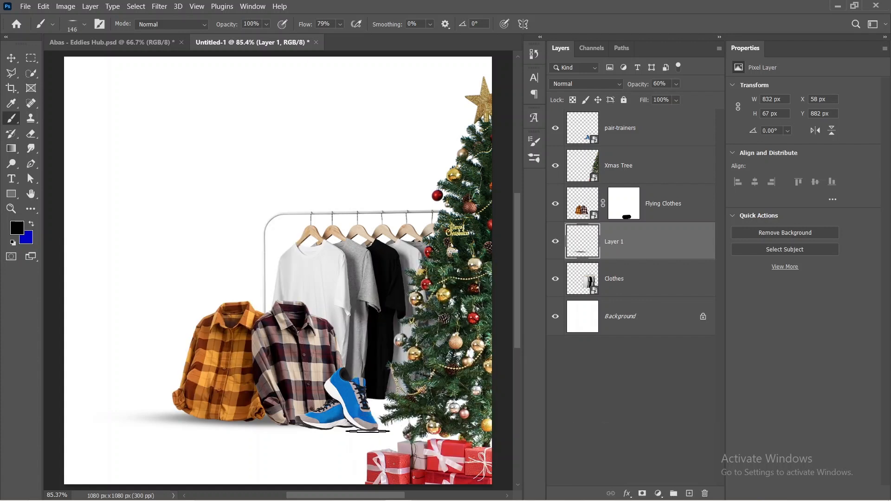
left_click(368, 431)
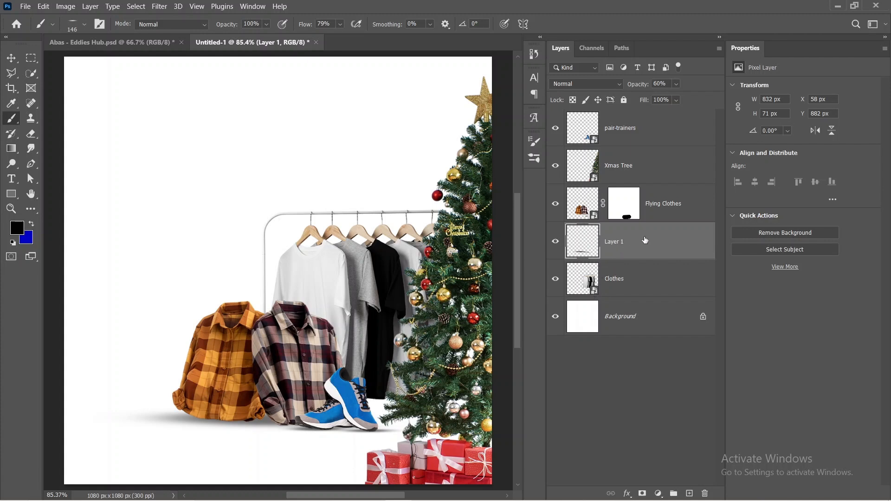
Step: Create a new layer directly above Layer 1 and restore the brush tip to 100% roundness
left_click(689, 493)
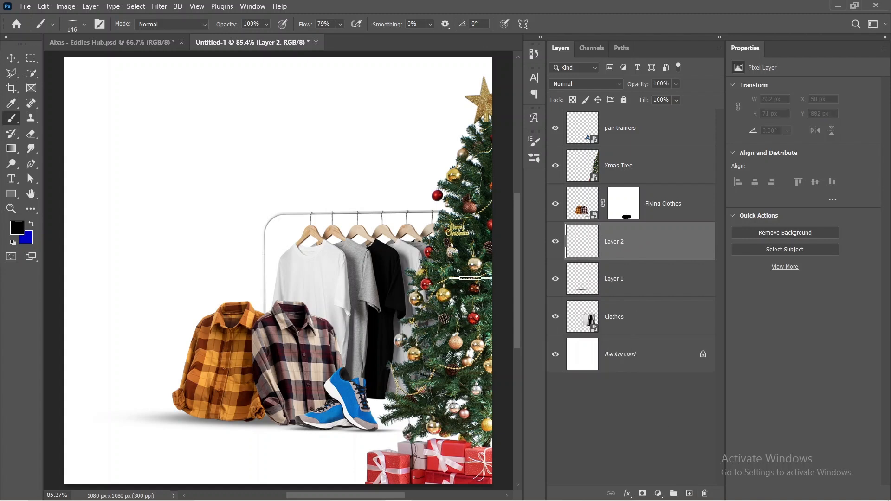
left_click(536, 144)
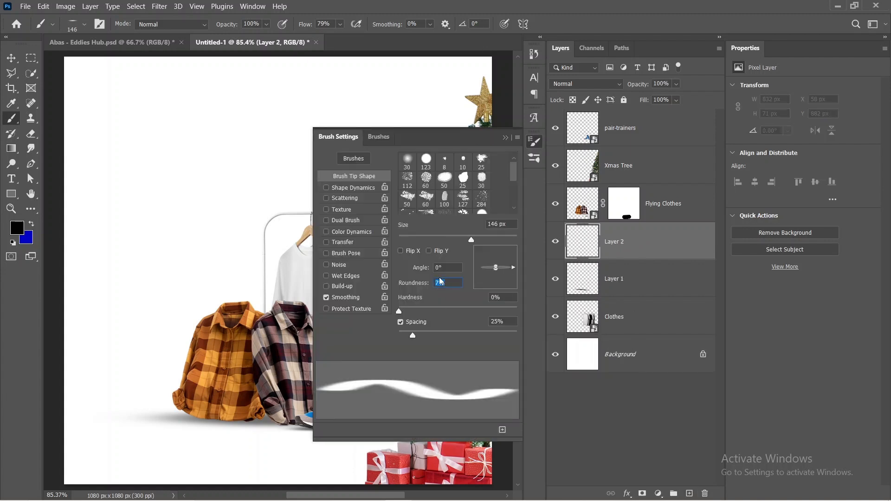
type("100")
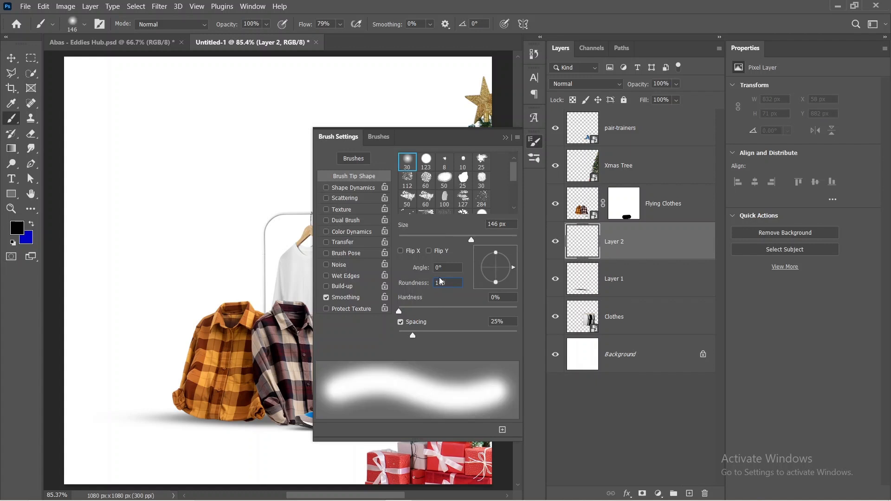
left_click(505, 138)
Step: Paint soft black shading behind the plaid shirts with a 285 px brush on Layer 2, and set the layer's opacity to 71%
left_click_drag(319, 248, 423, 250)
mouse_move(275, 314)
left_mouse_down()
mouse_move(289, 333)
mouse_move(271, 331)
left_mouse_up()
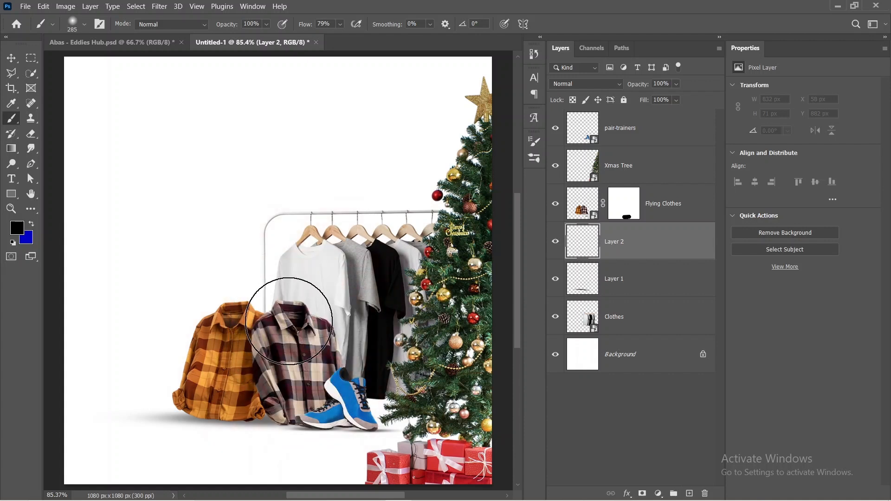
left_click(279, 314)
left_click(315, 339)
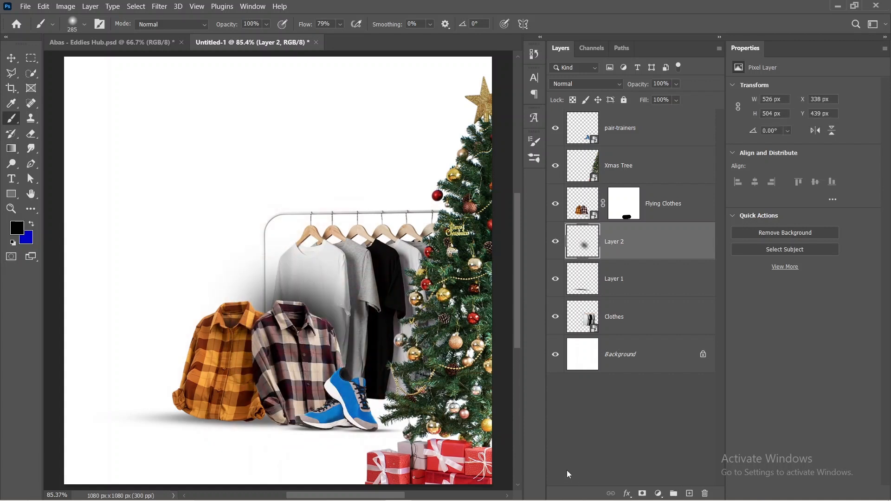
left_click_drag(644, 87, 641, 88)
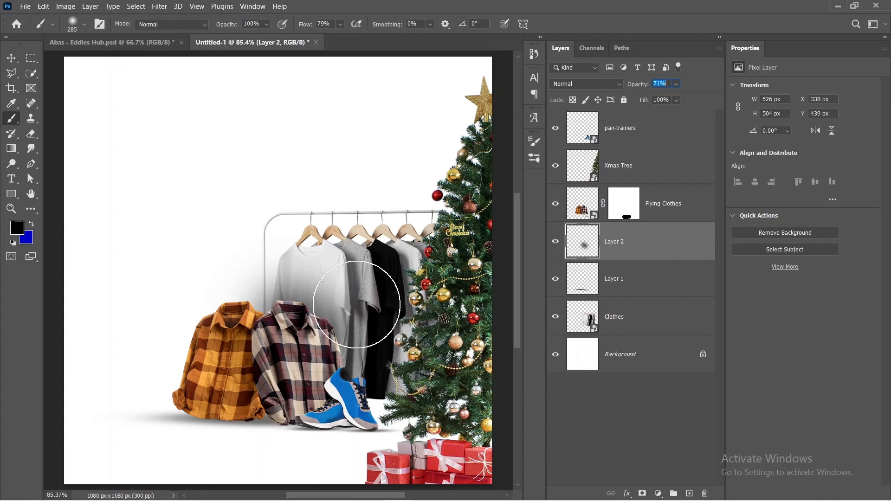
Step: Place the Abas logo image from the Eddies Hub Assets folder at 7.94% on top of the layer stack, and hide it
left_click(347, 493)
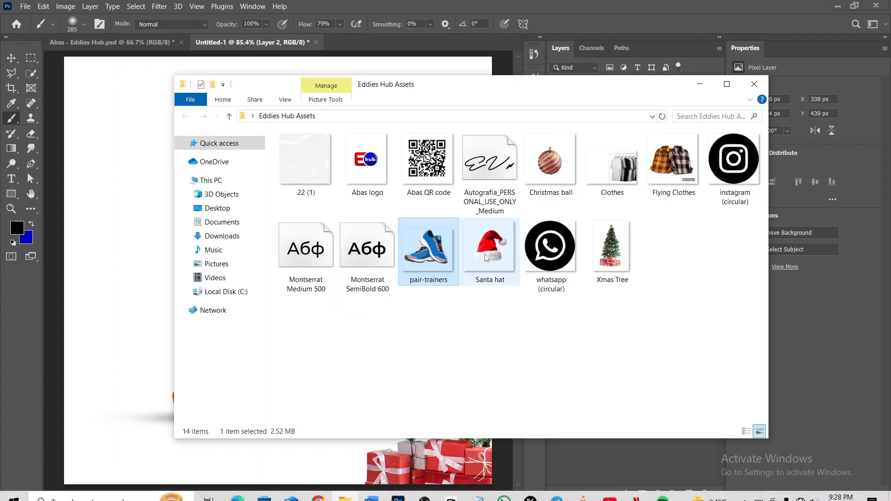
left_click_drag(357, 175, 135, 222)
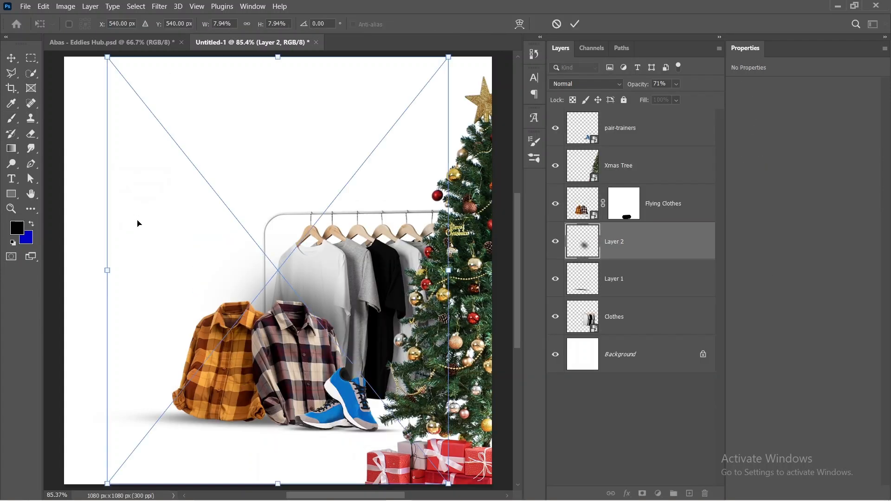
mouse_move(668, 237)
left_mouse_down()
mouse_move(668, 104)
mouse_move(668, 114)
left_mouse_up()
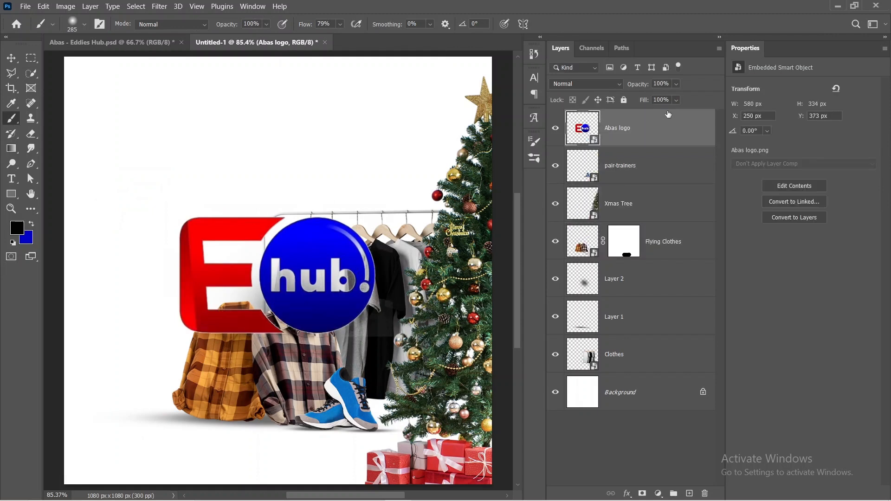
left_click(671, 173)
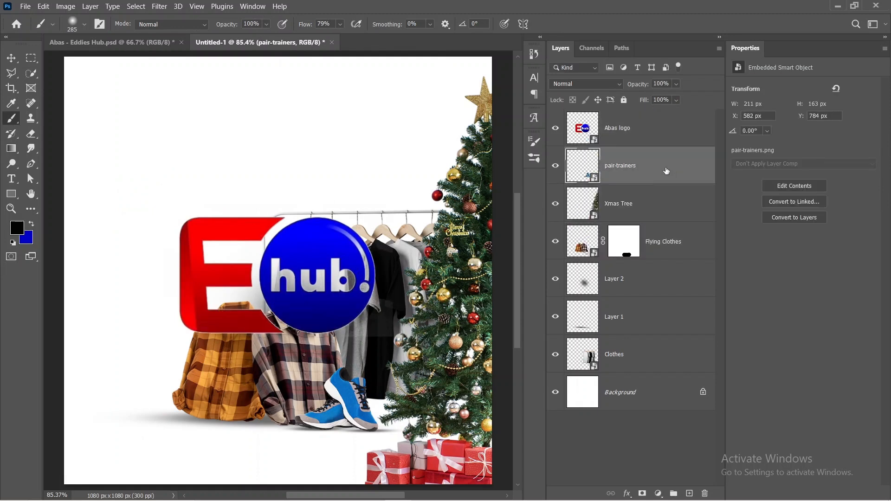
left_click(556, 129)
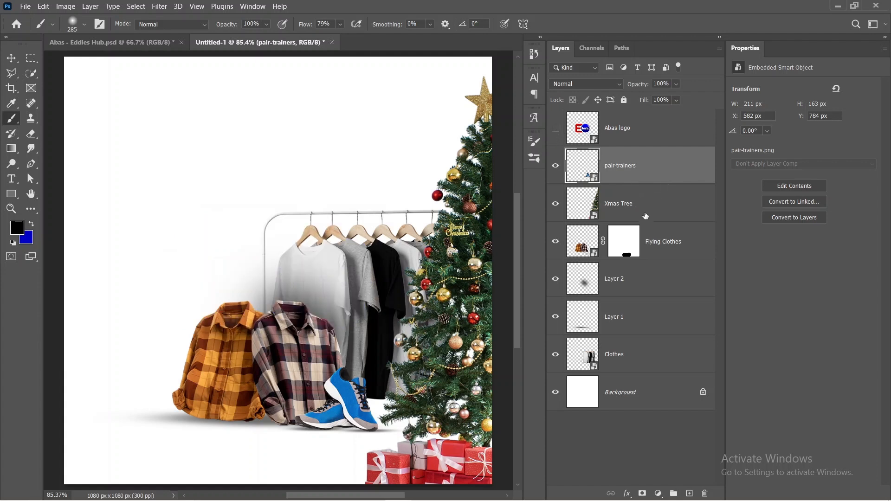
Step: Group all layers from Clothes up to pair-trainers and rename the group SUBJECTS
left_click(642, 359, "shift")
left_click(675, 178)
left_click(655, 366, "shift")
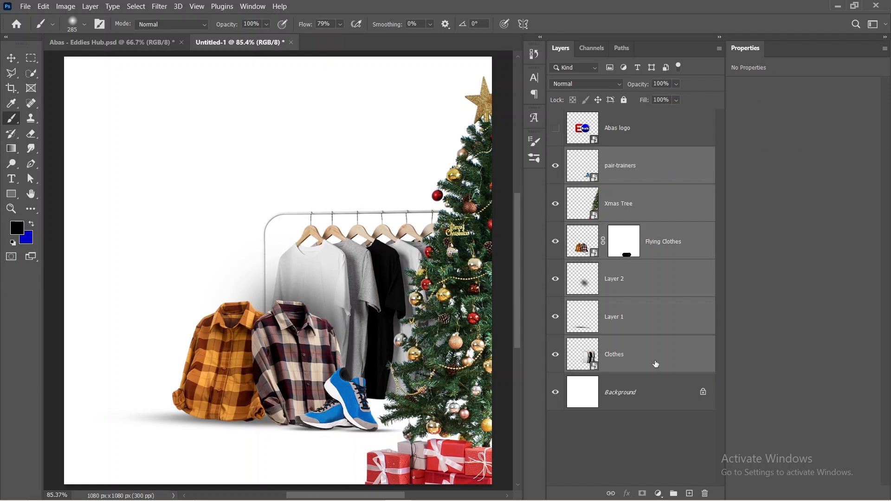
key("ctrl+g")
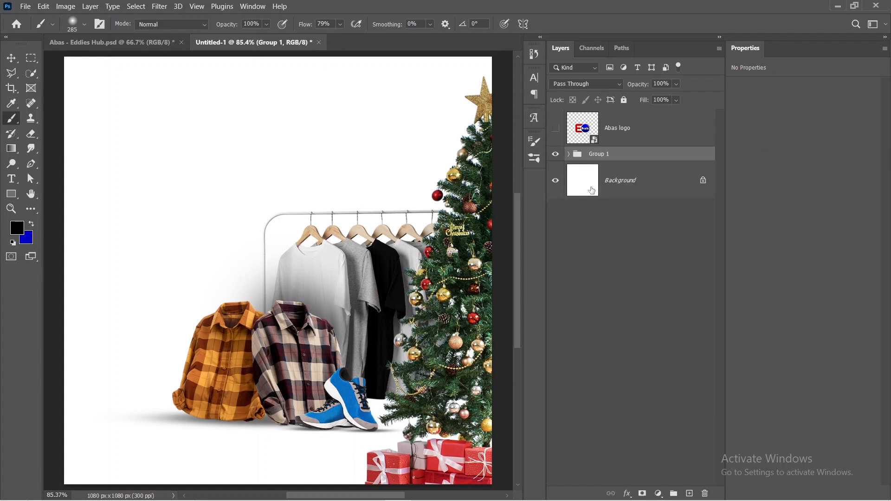
double_click(599, 153)
type("SUBJECTS")
key("Return")
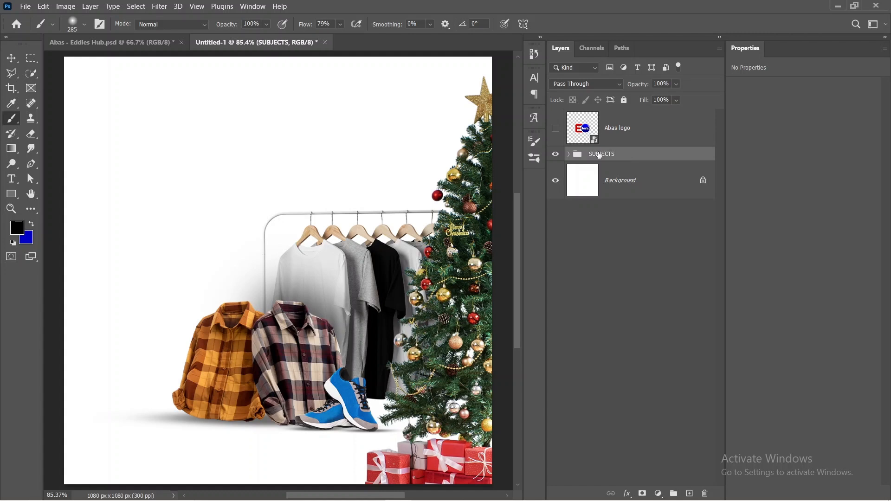
left_click(628, 218)
Step: Show the Abas logo layer, scale it to 1.58% and place it near the upper-left corner of the canvas
left_click(555, 128)
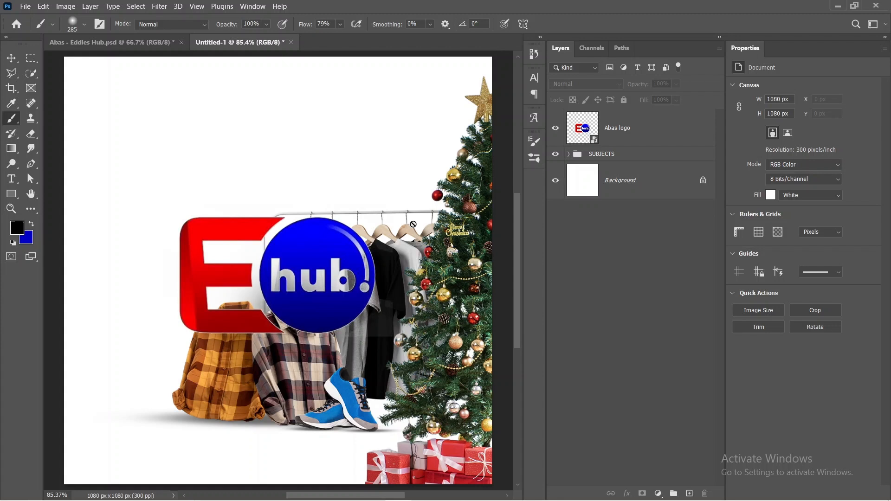
left_click(659, 126)
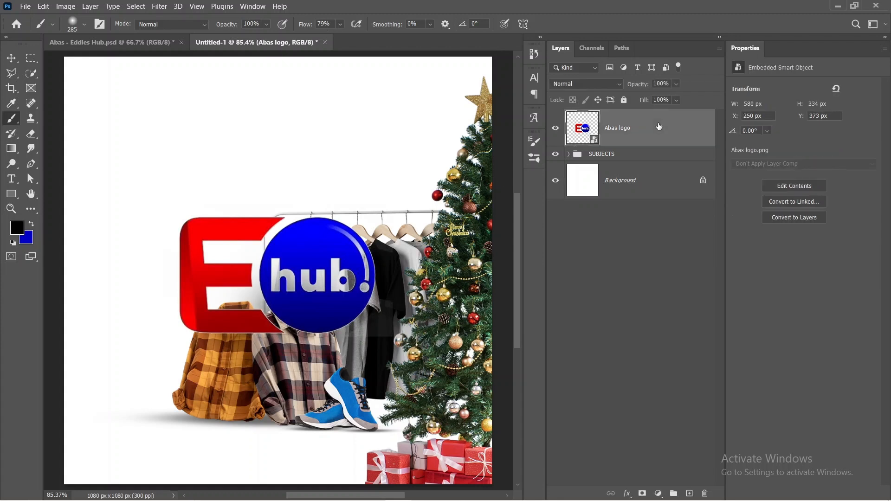
key("ctrl+t")
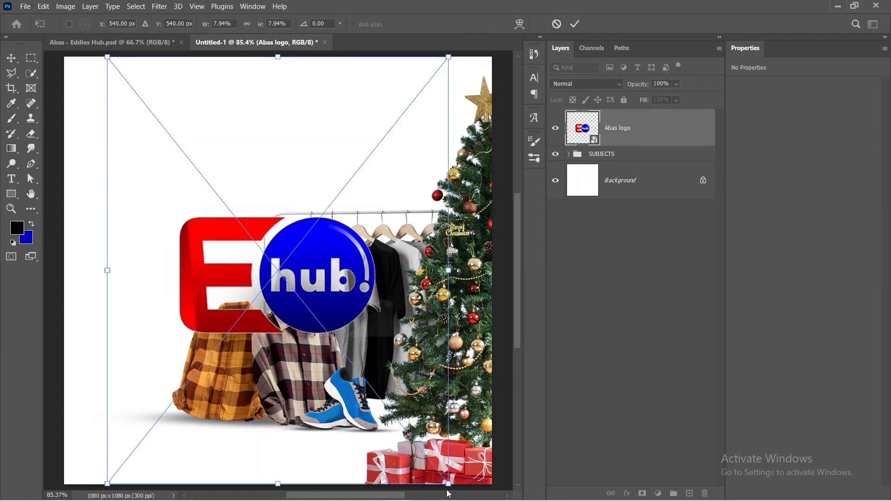
left_click_drag(449, 484, 132, 189)
left_click_drag(139, 116, 131, 135)
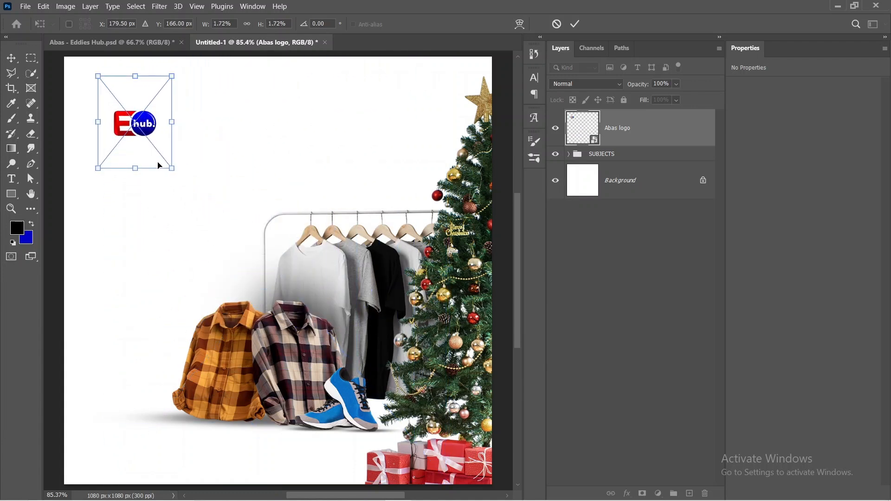
left_click_drag(169, 168, 164, 160)
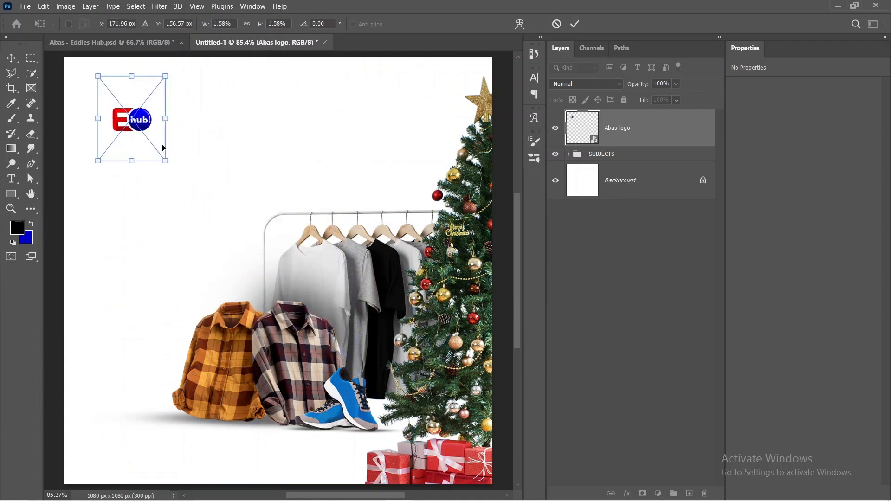
mouse_move(138, 132)
left_mouse_down()
mouse_move(126, 135)
mouse_move(132, 115)
mouse_move(125, 136)
left_mouse_up()
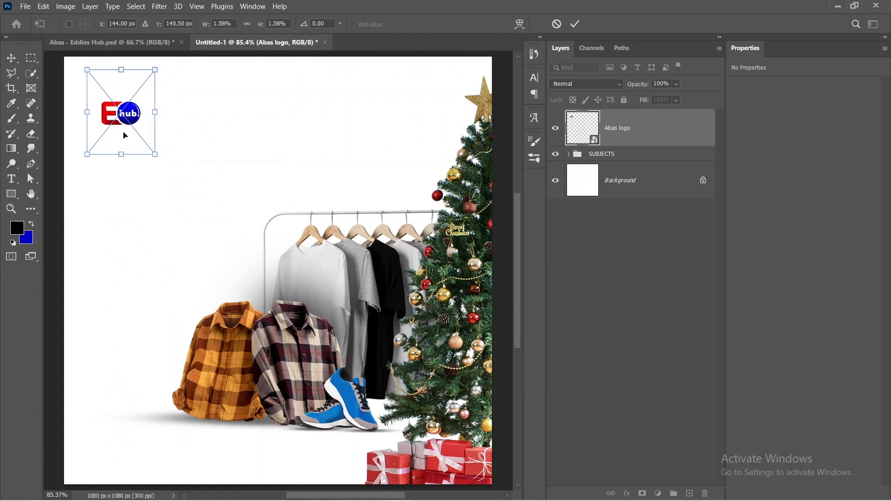
left_click(576, 24)
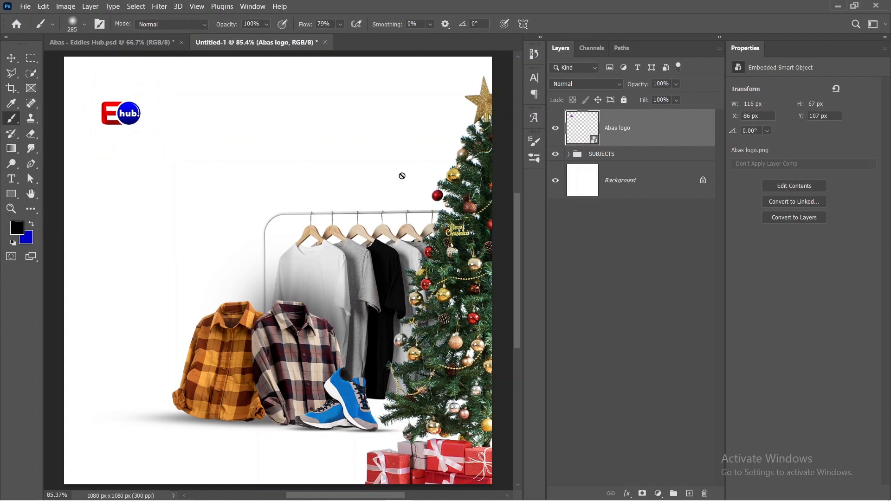
Step: Show the rulers and add a vertical guide at about 68 px, just left of the logo
key("ctrl+r")
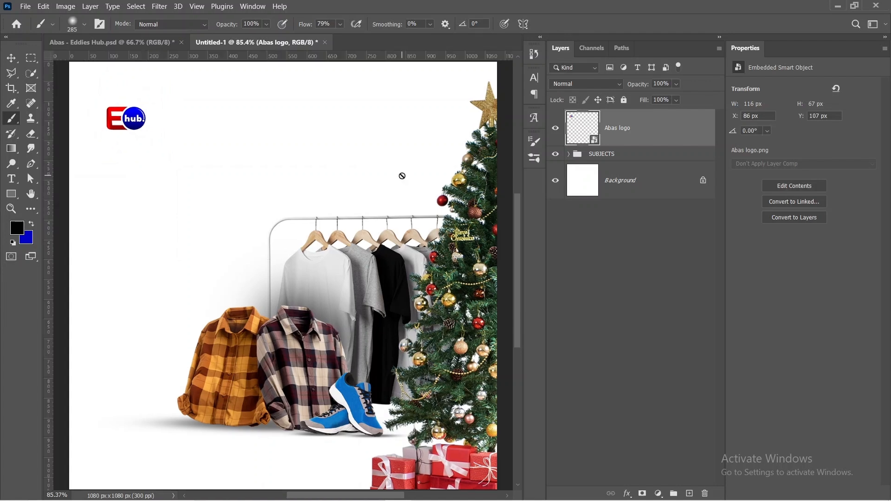
key("ctrl+r")
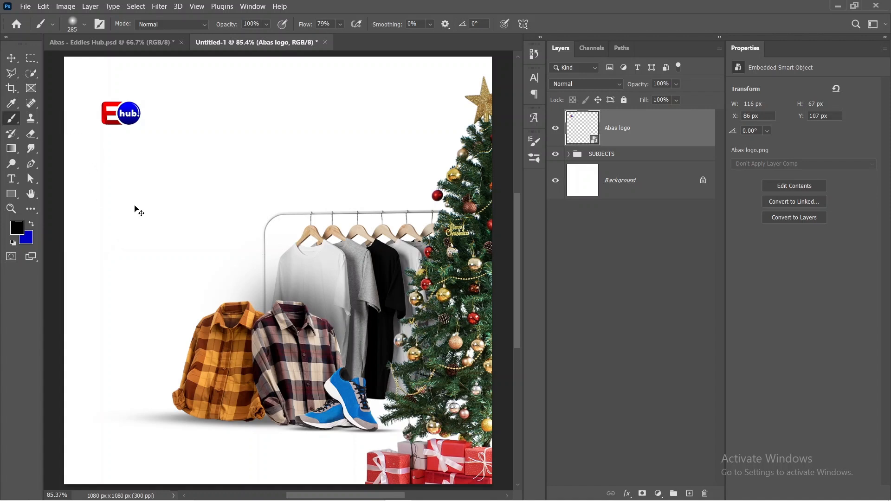
key("ctrl+r")
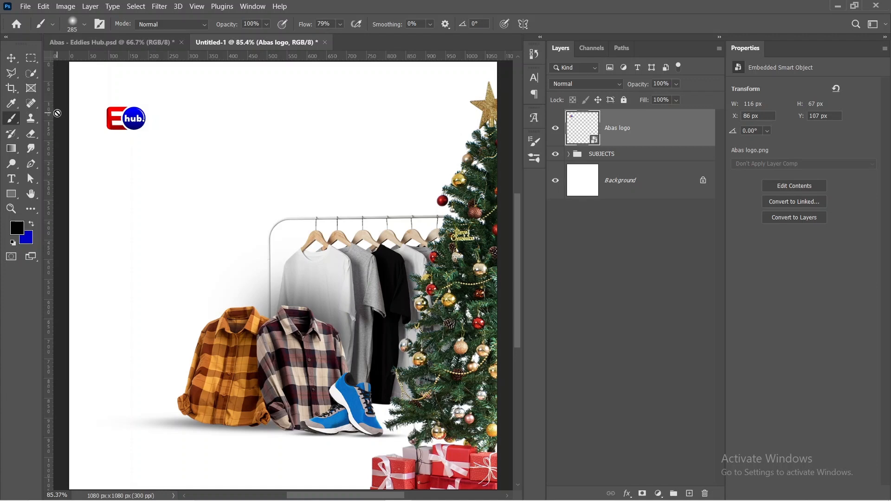
left_click_drag(51, 120, 95, 134)
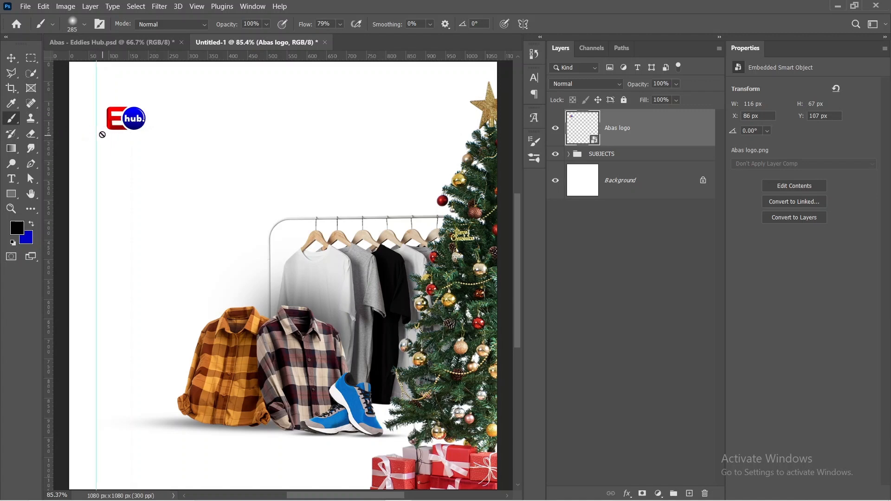
Step: Change the color of the vertical guide to red (ff0000)
key("v")
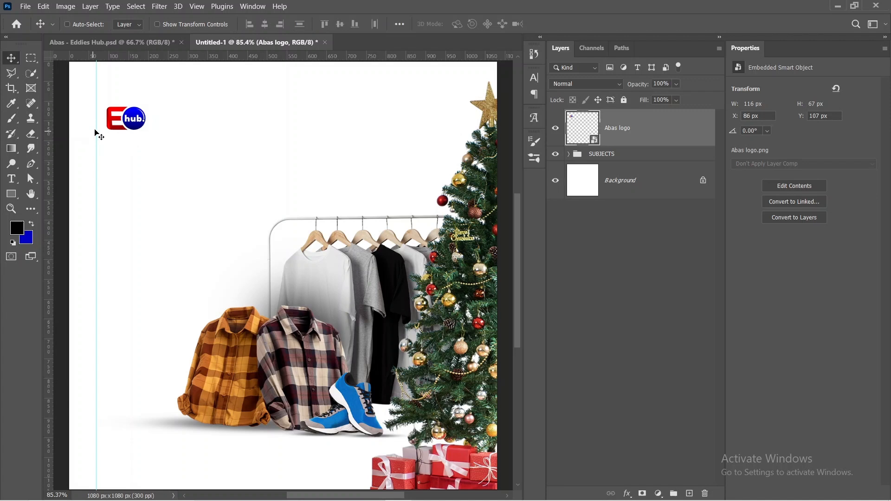
right_click(97, 128)
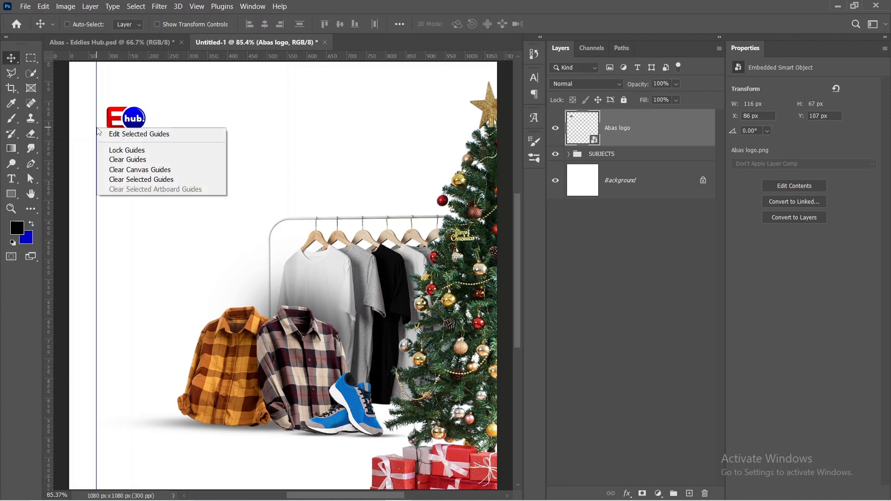
left_click(116, 133)
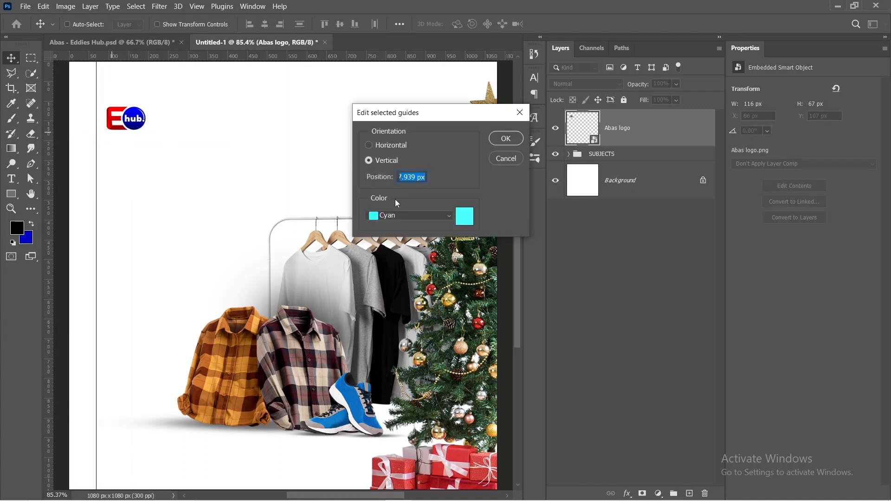
left_click(464, 216)
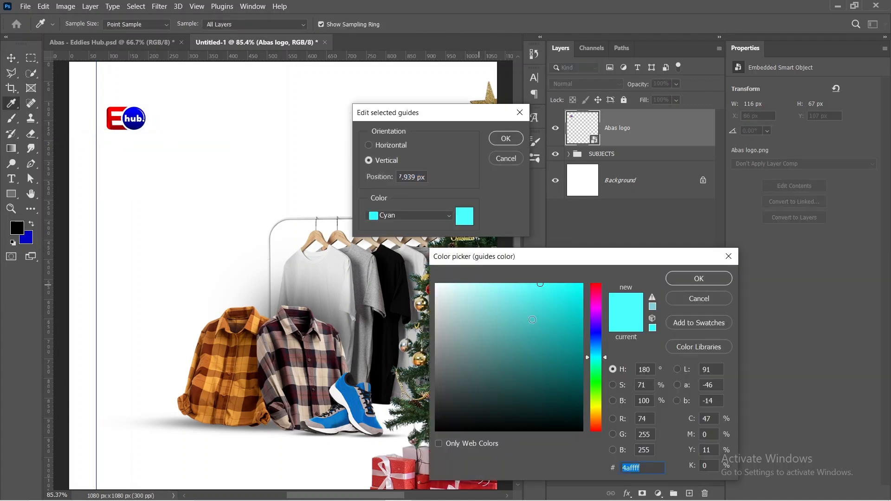
left_click(593, 339)
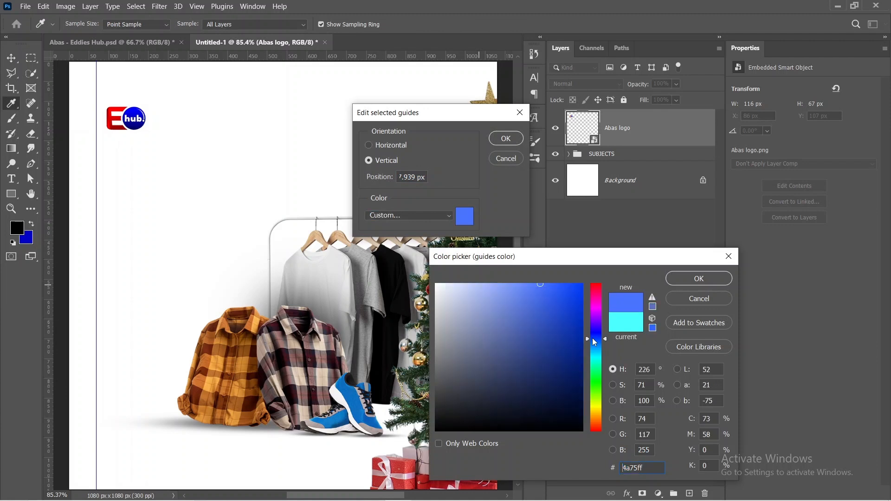
left_click(596, 285)
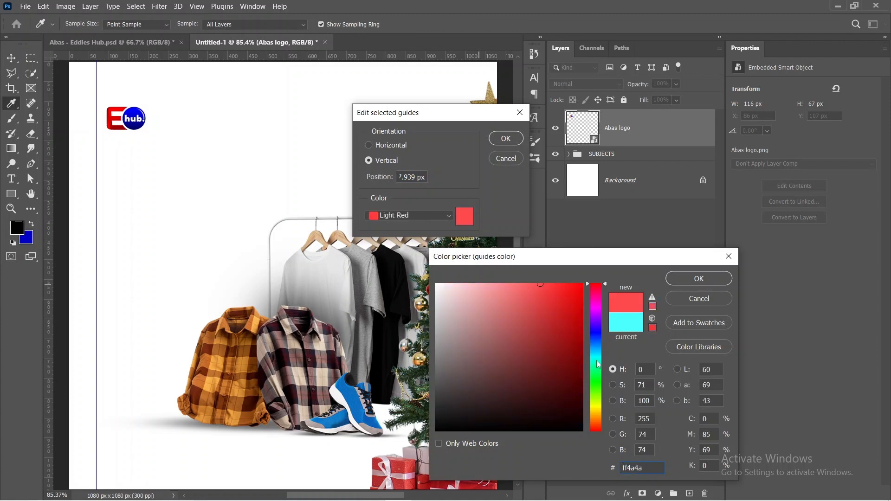
left_click(597, 329)
left_click(597, 300)
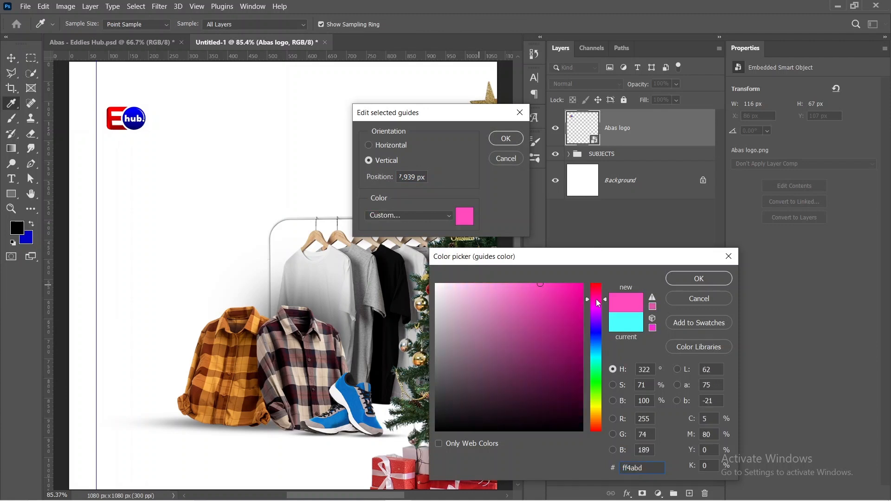
left_click(597, 285)
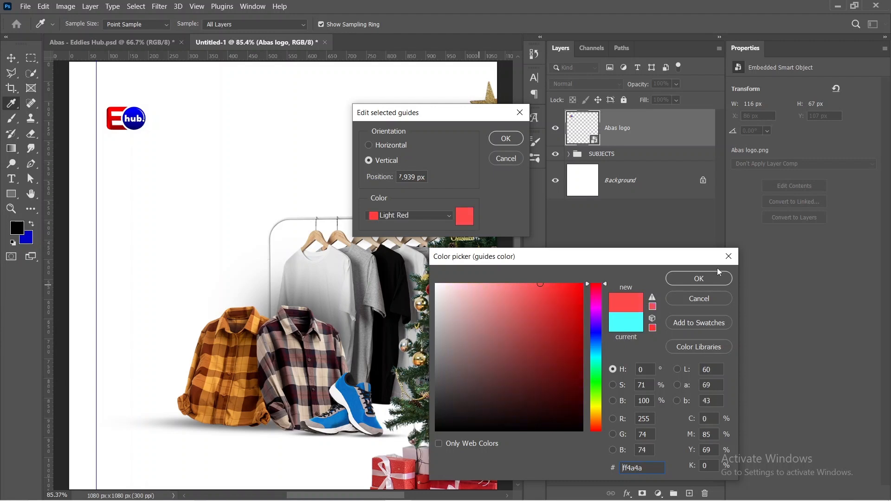
left_click_drag(531, 291, 597, 267)
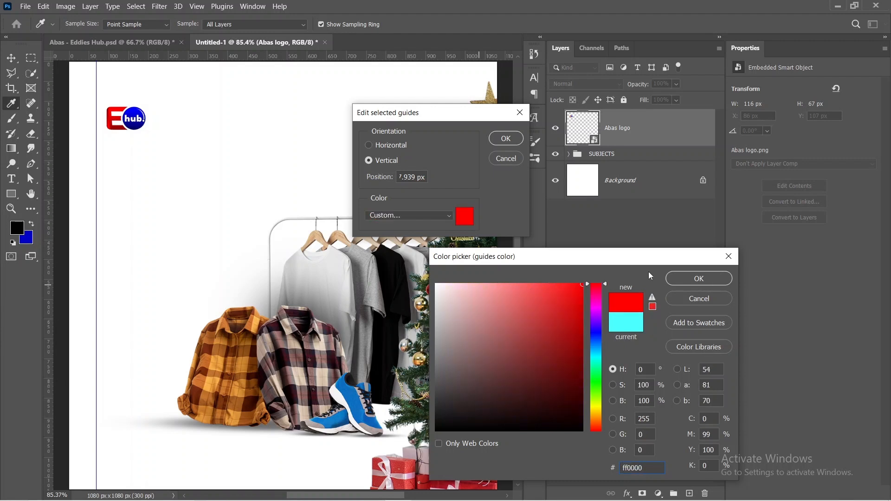
left_click(699, 279)
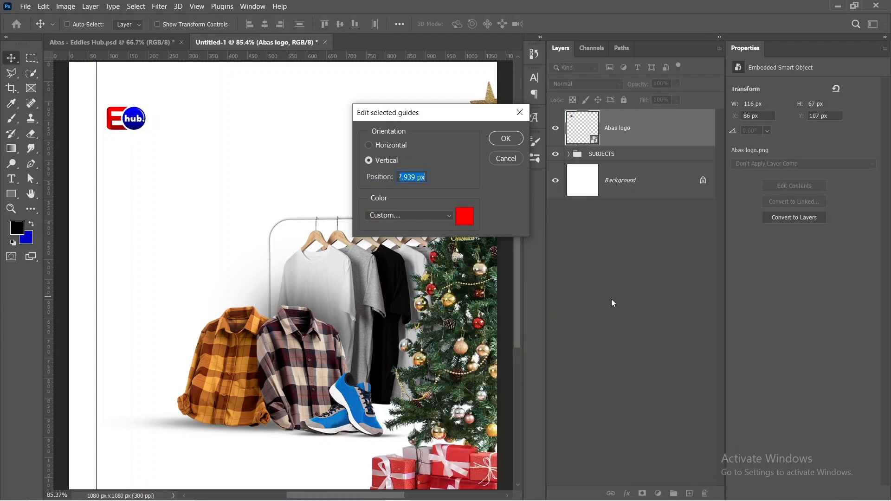
left_click(506, 138)
left_click(221, 190)
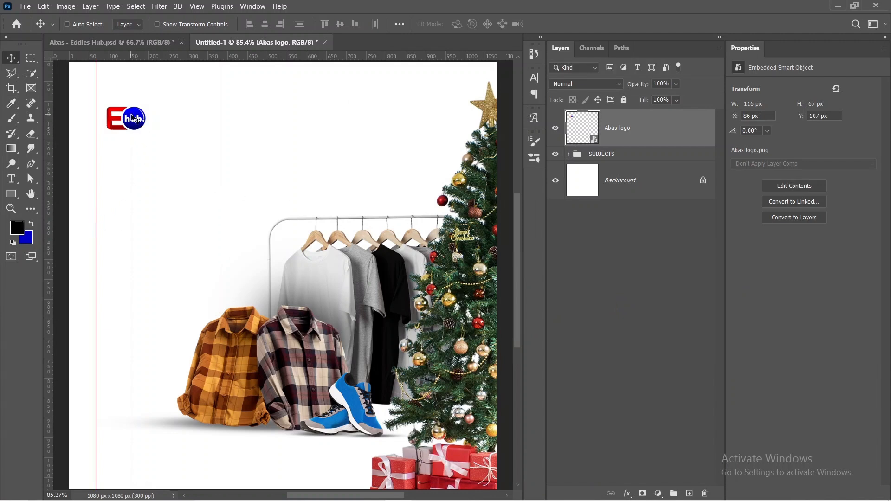
Step: Nudge the Abas logo against the vertical guide and slightly up, to X 58 px and Y 101 px
key("Left")
key("Left")
key("Left")
key("Left")
key("Left")
key("Left")
key("Left")
key("Left")
key("Left")
key("Left")
key("Left")
key("Left")
key("Left")
key("Left")
key("Left")
key("Left")
key("Left")
key("Left")
key("Left")
key("Left")
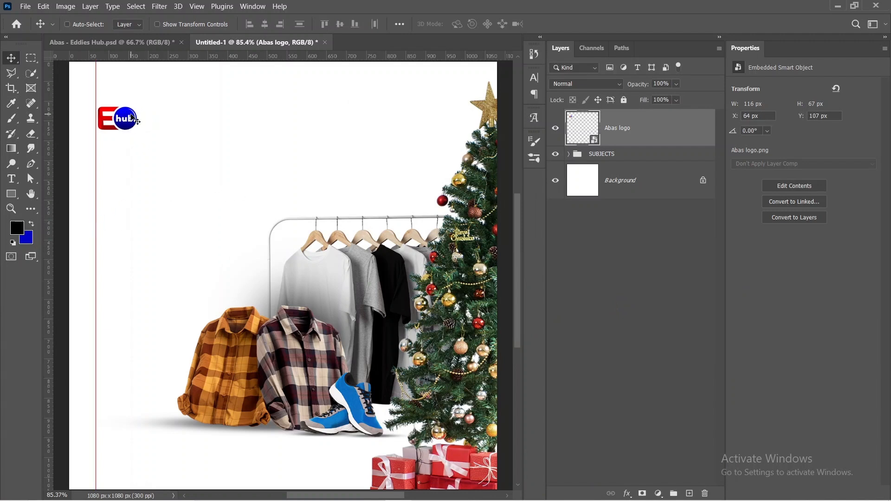
key("Up")
key("Up")
key("Up")
key("Up")
key("Up")
key("Up")
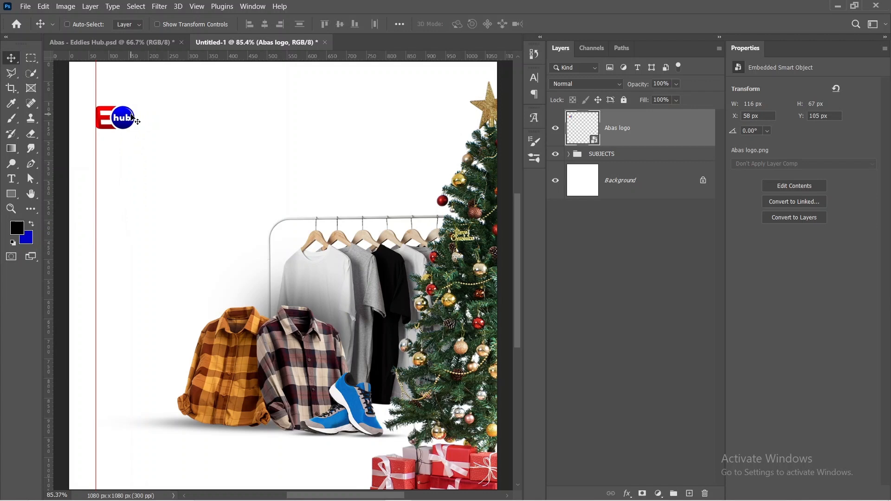
key("Right")
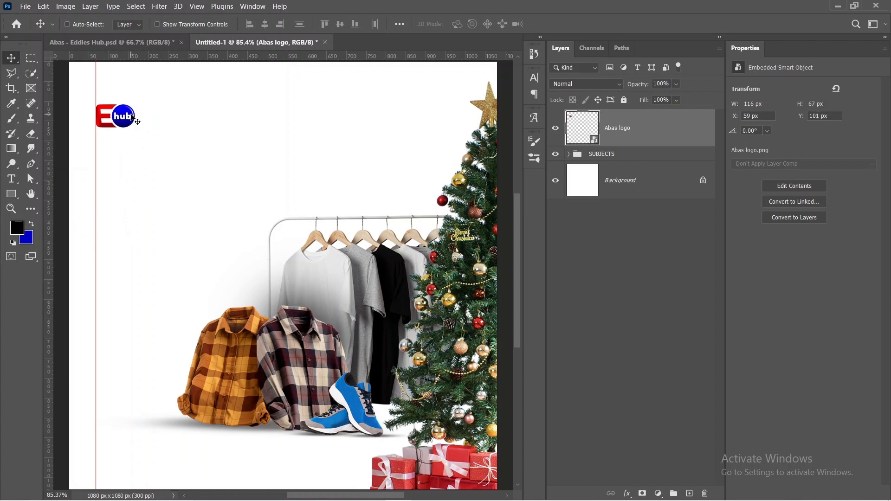
key("Right")
key("Left")
key("Left")
Step: Add the headline "DECEMBER" below the logo in 54 pt Montserrat SemiBold, split over two lines as DECE and MBER
left_click(11, 178)
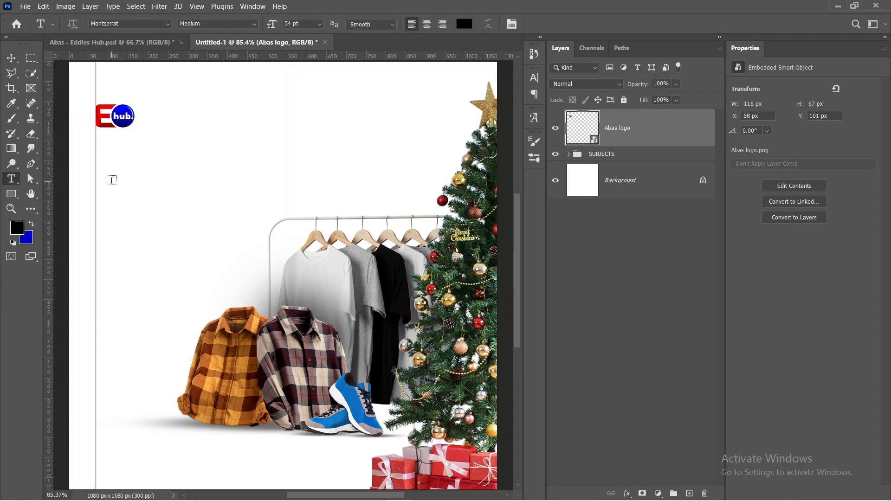
left_click(111, 180)
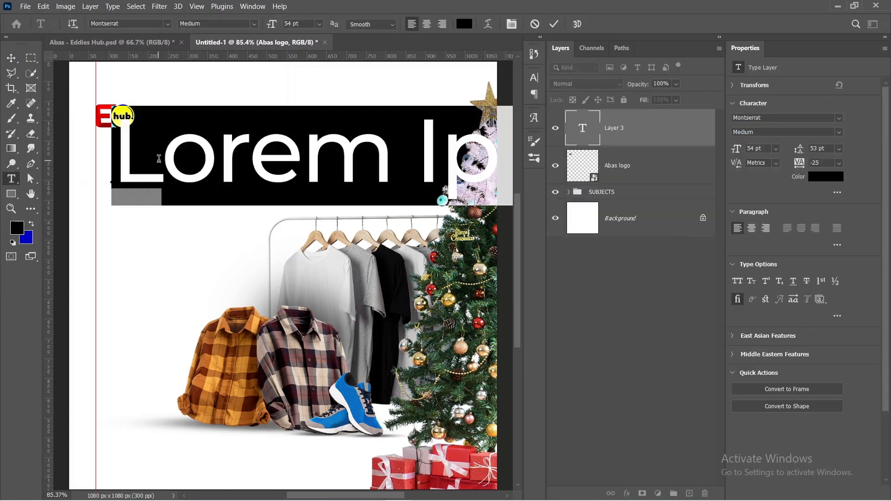
left_click(839, 132)
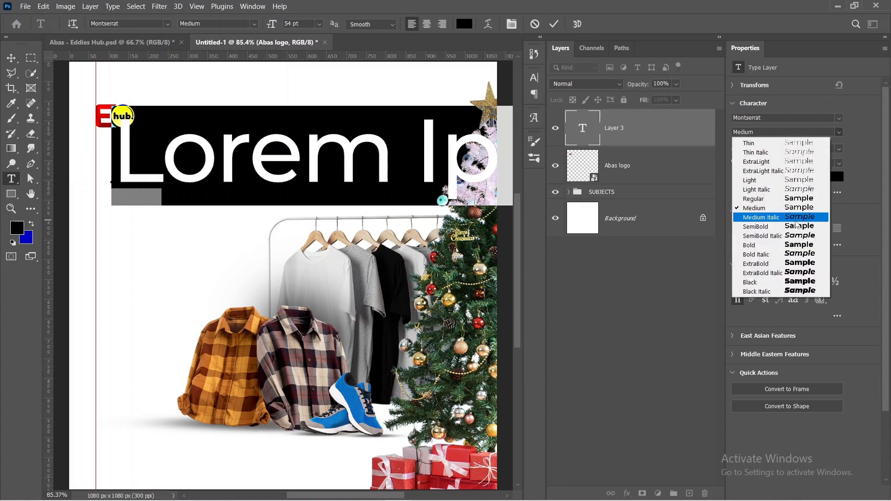
left_click(788, 227)
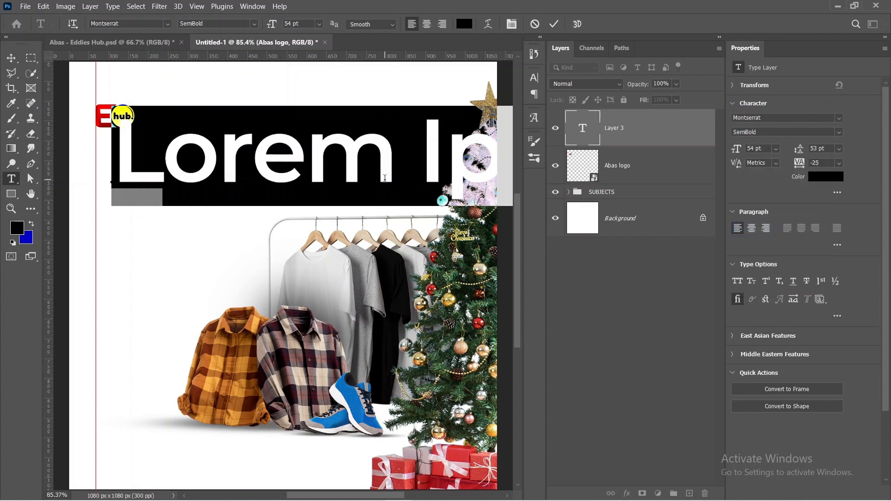
type("DECEM")
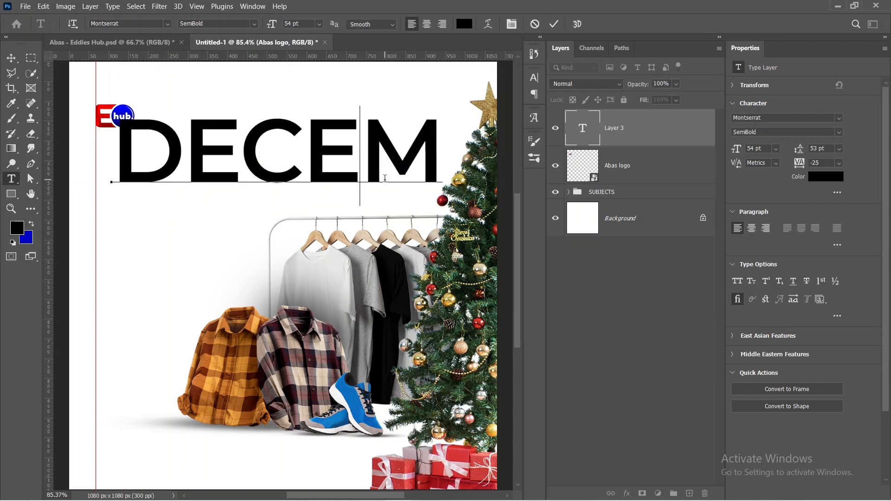
key("BackSpace")
key("Return")
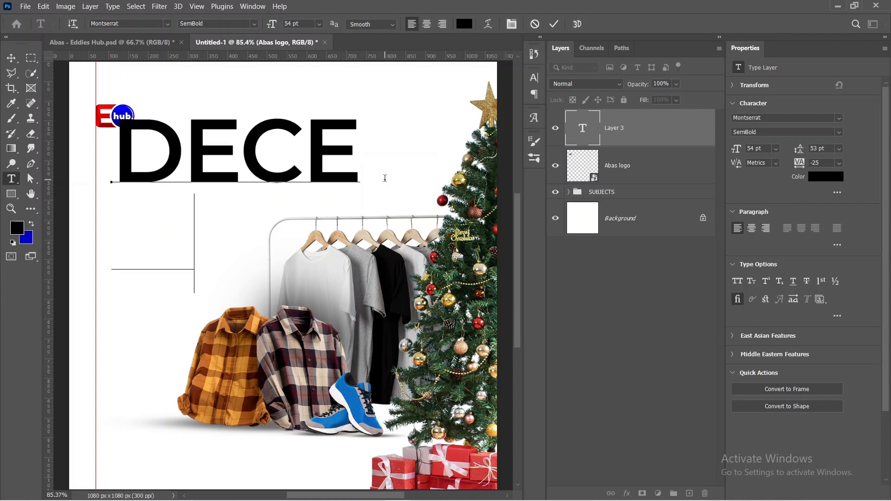
type("MBER")
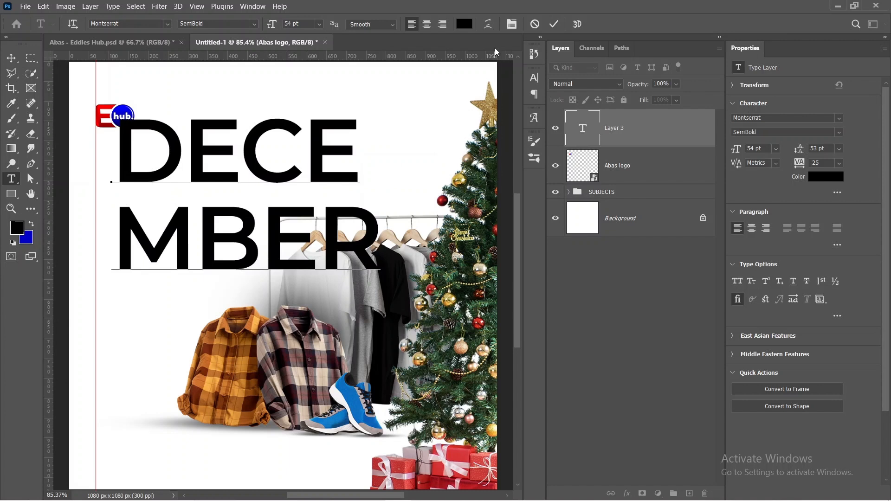
Step: Scale the DECEMBER headline down to about 46% and align its left edge with the vertical guide, just below the logo
left_click(554, 23)
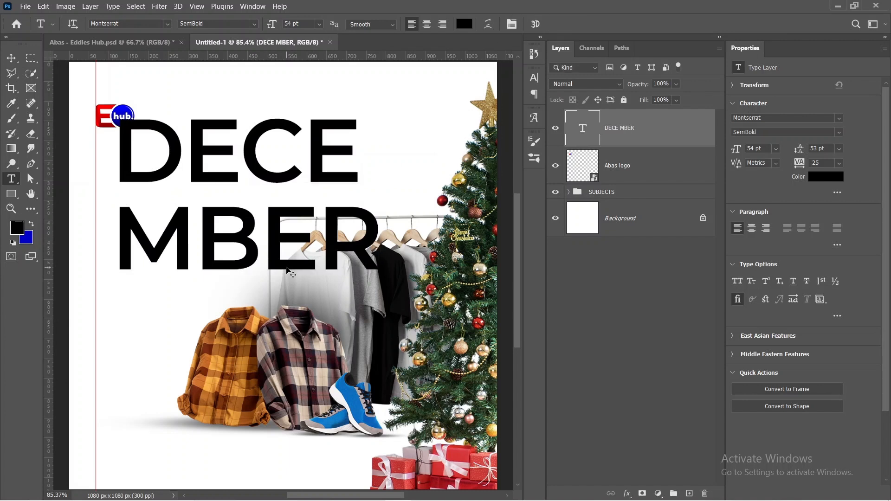
key("ctrl+t")
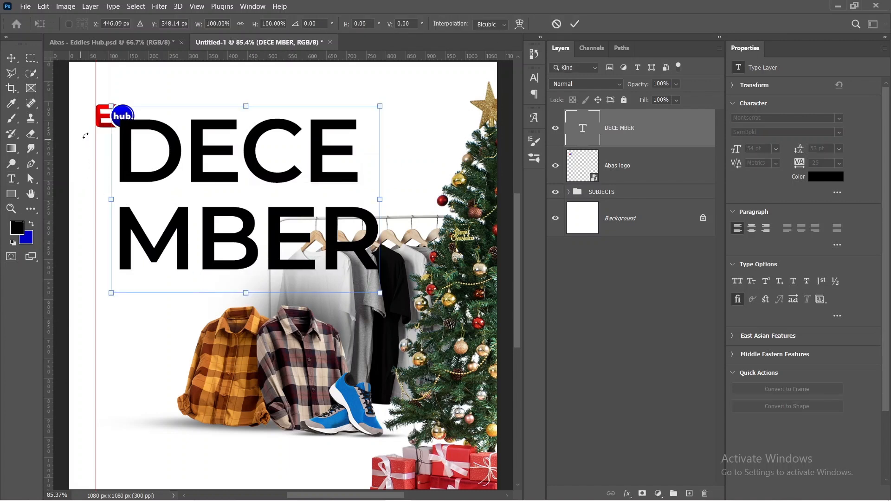
left_click_drag(111, 106, 204, 212)
left_click_drag(274, 243, 147, 208)
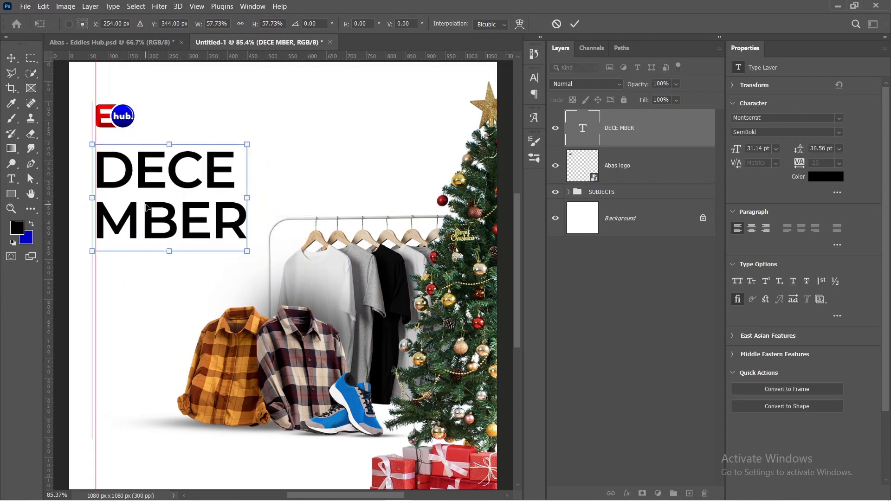
key("Left")
key("Left")
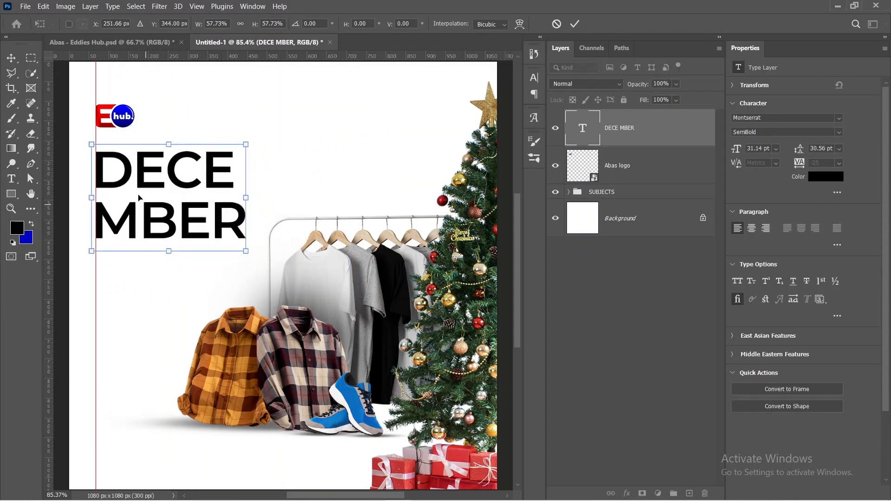
left_click_drag(240, 249, 206, 242)
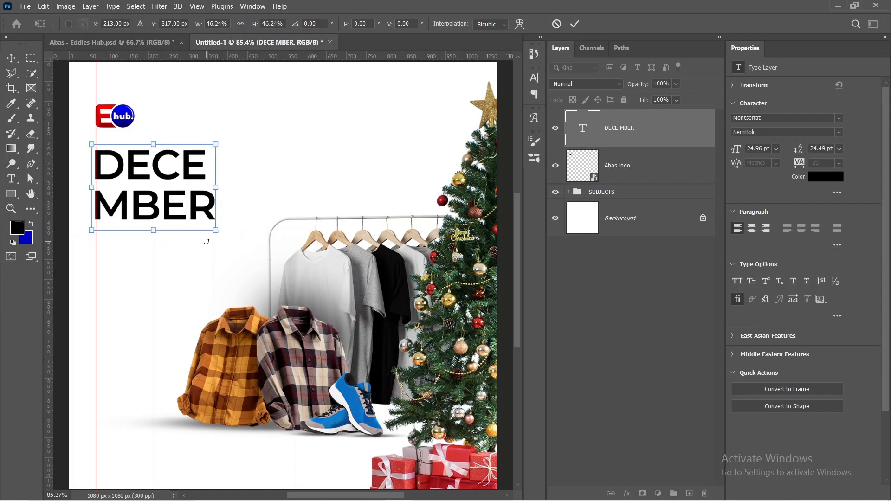
key("Right")
key("Right")
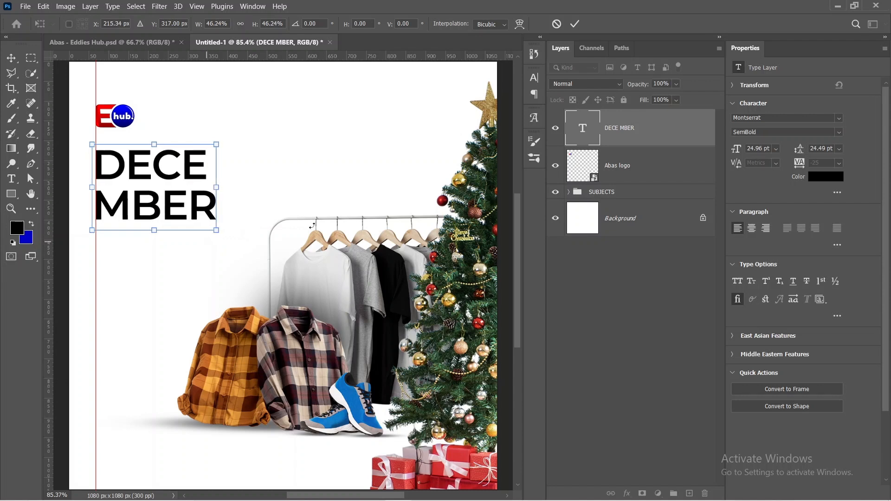
left_click(575, 24)
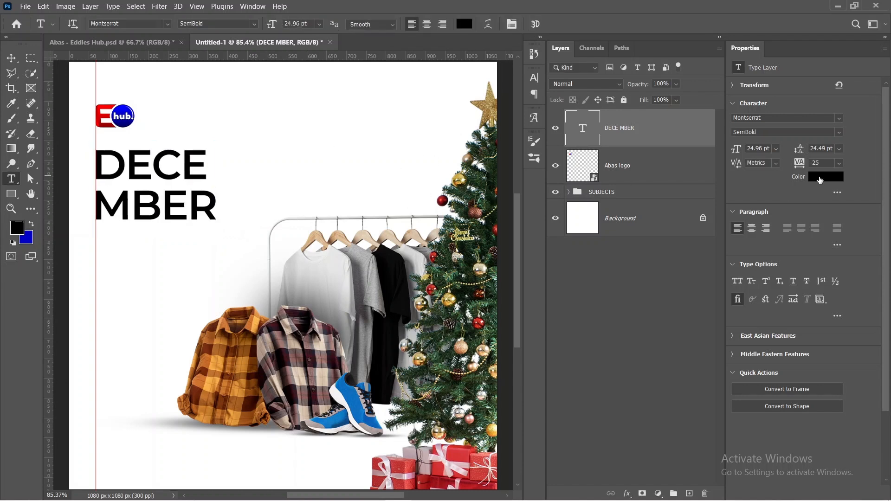
Step: Copy the blue hex code 0202c5 from the Notepad notes and apply it as the DECEMBER headline's text color
left_click(820, 180)
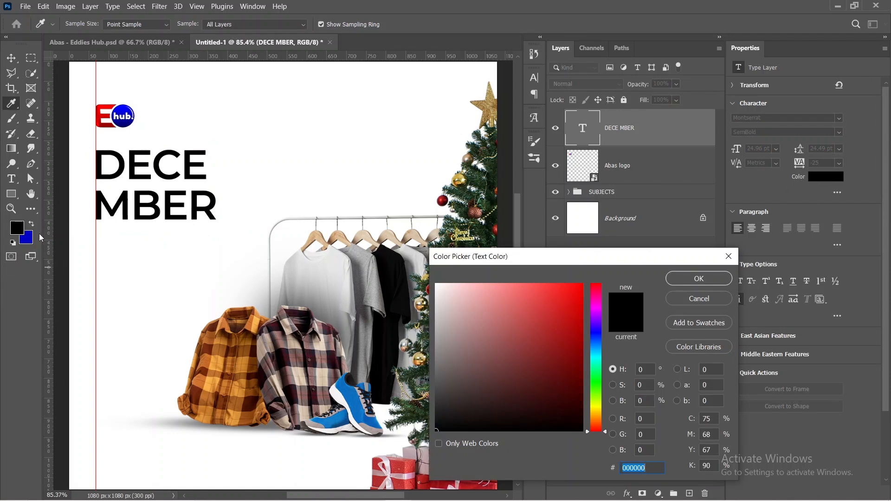
mouse_move(443, 499)
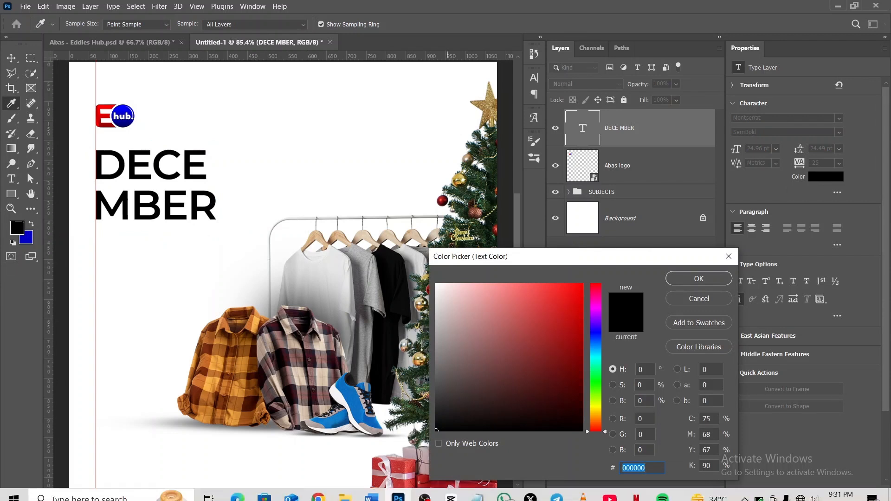
left_click(478, 490)
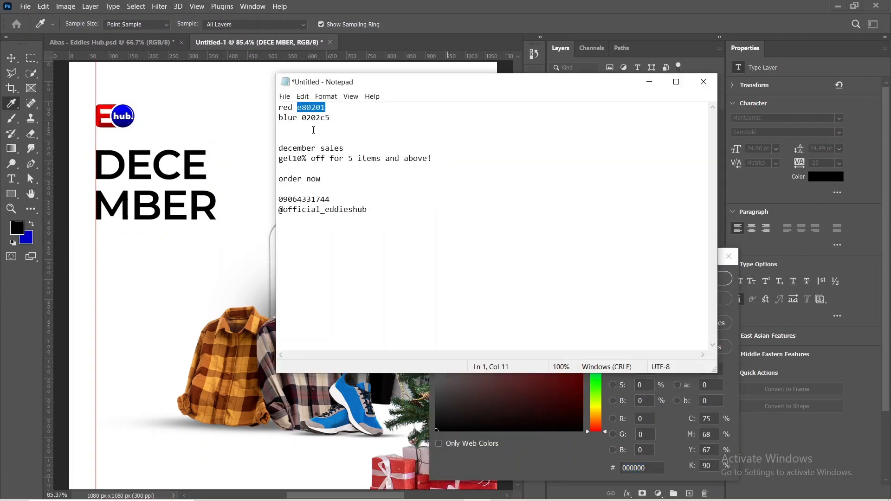
left_click_drag(303, 118, 337, 120)
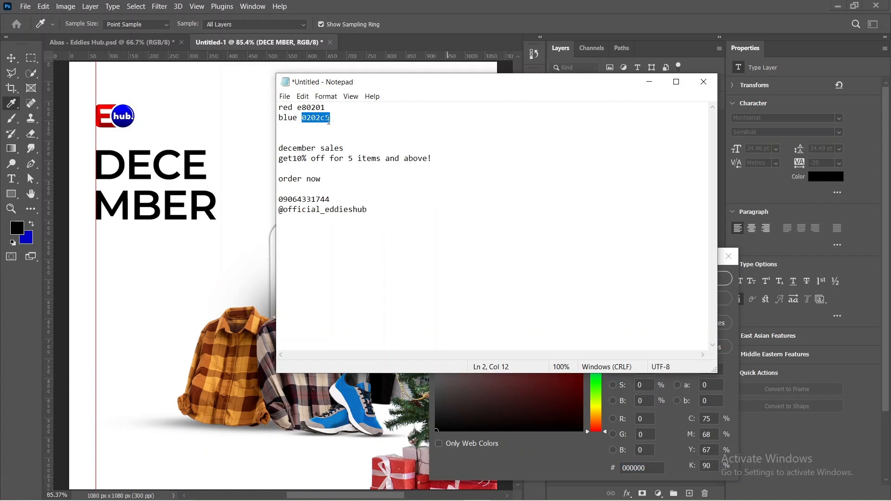
left_click(649, 81)
double_click(646, 468)
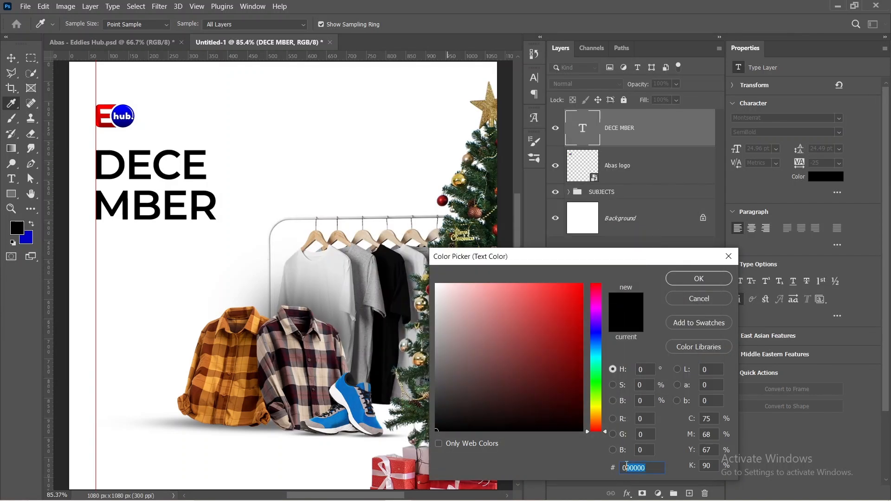
type("0202c5")
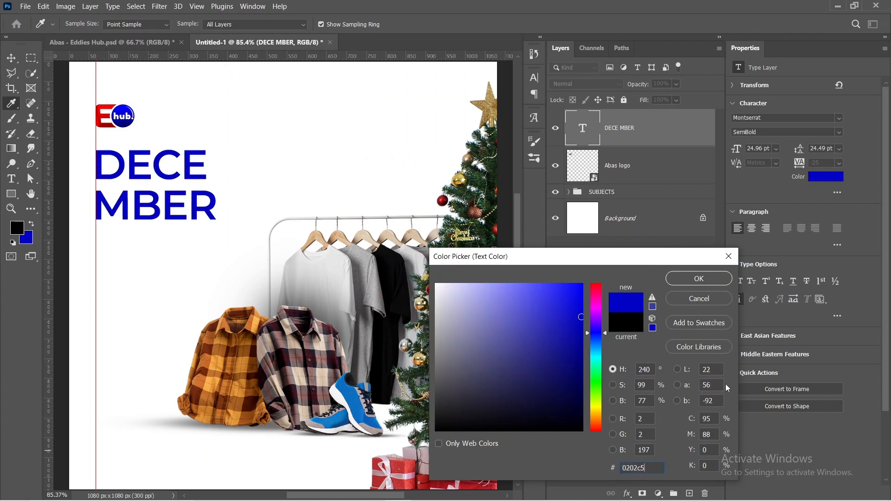
left_click(724, 280)
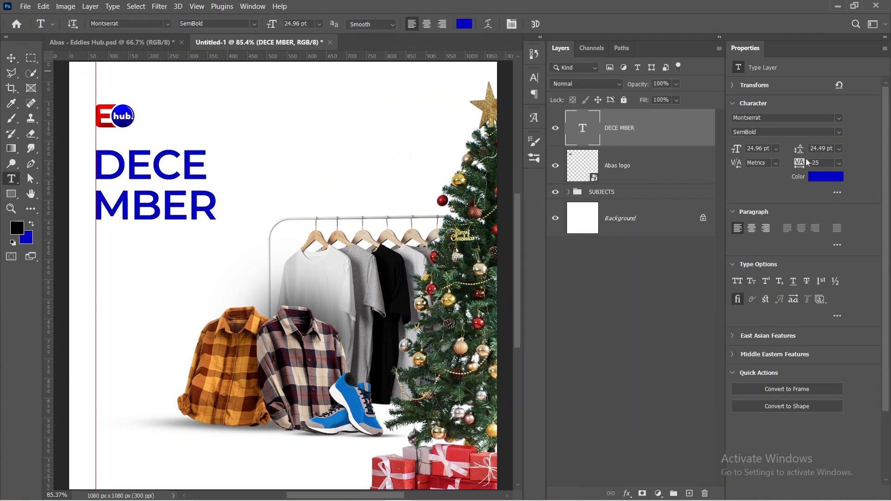
Step: Tighten the DECEMBER headline's leading, trying 22, 18 and 19 pt before settling on 20 pt, and deselect the layer
left_click_drag(802, 152, 804, 151)
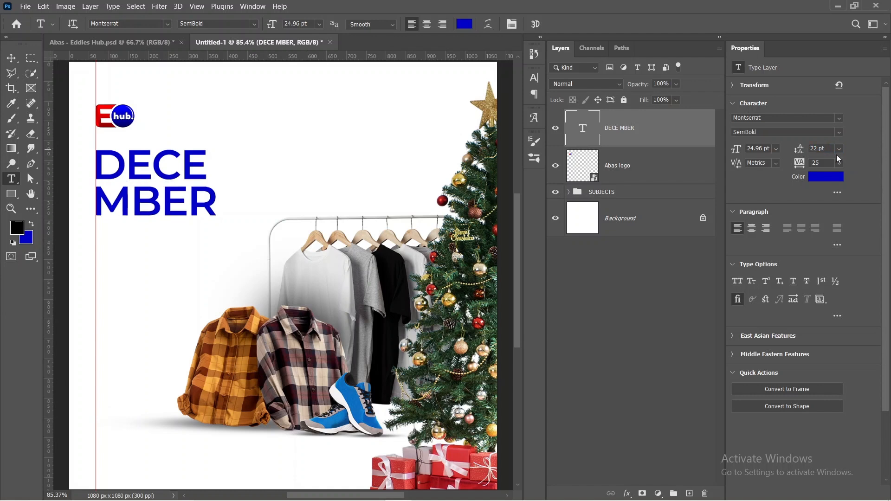
left_click(839, 149)
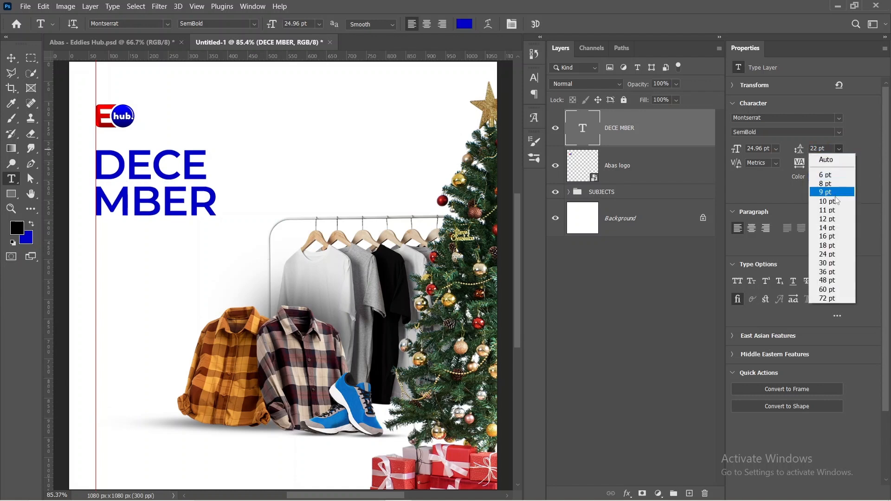
left_click(832, 245)
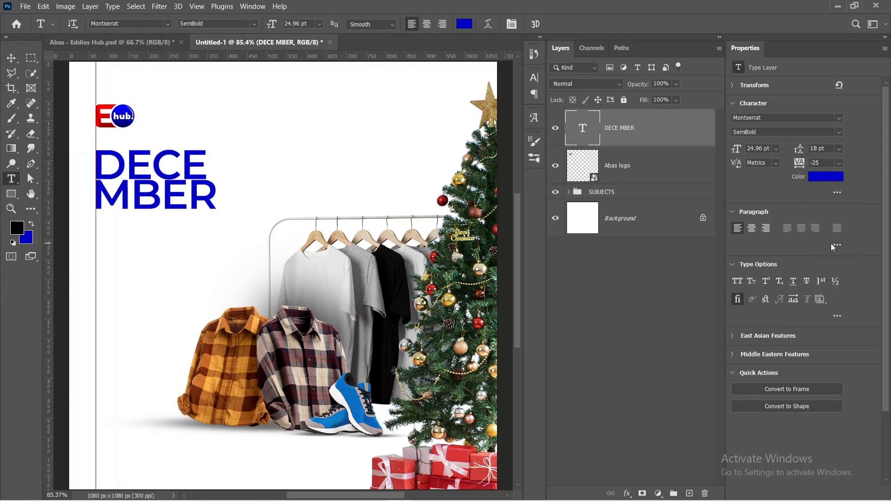
double_click(820, 148)
type("19")
key("Return")
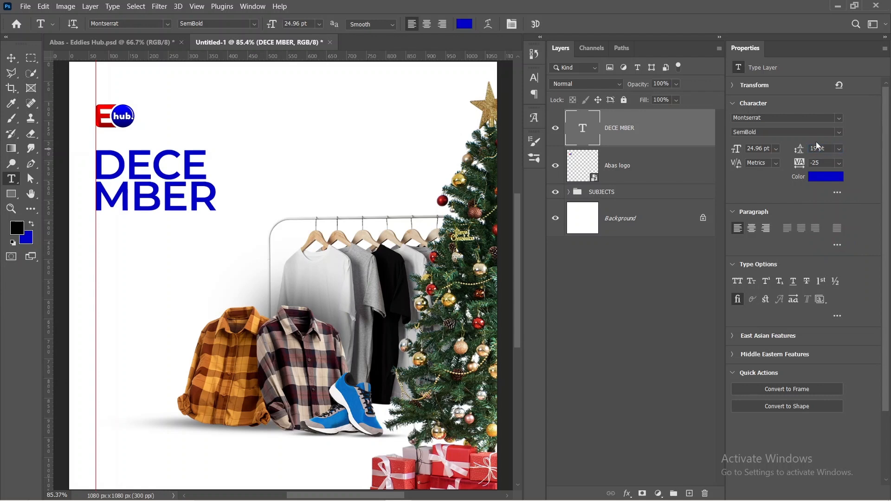
double_click(814, 148)
type("20")
key("Return")
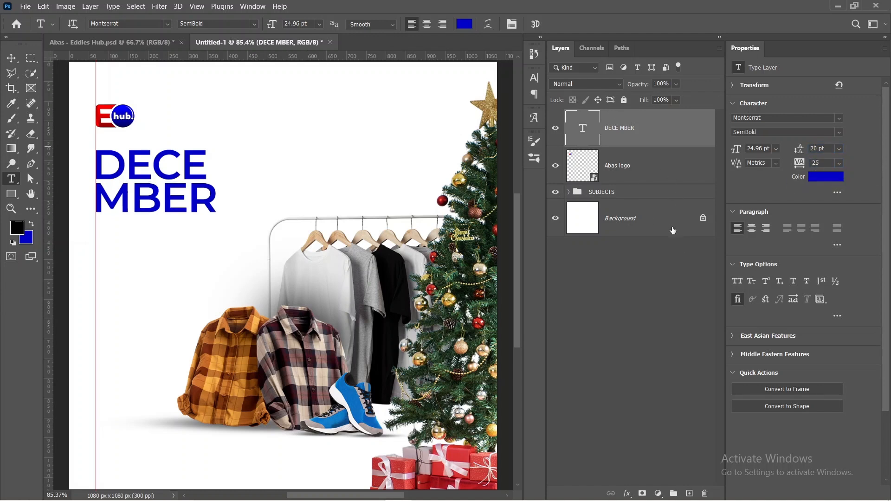
left_click(621, 298)
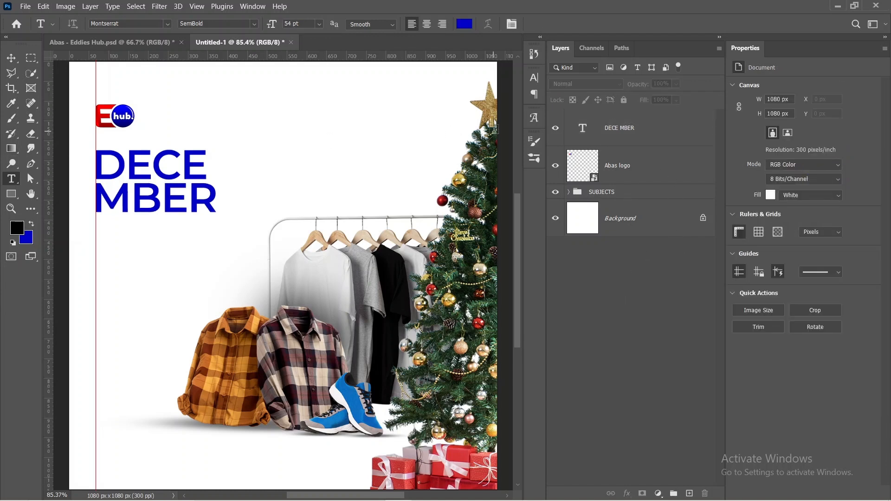
Step: Add a Stroke layer style to the DECEMBER headline in white (ffffff) with its position set to Outside
left_click(11, 59)
left_click(662, 119)
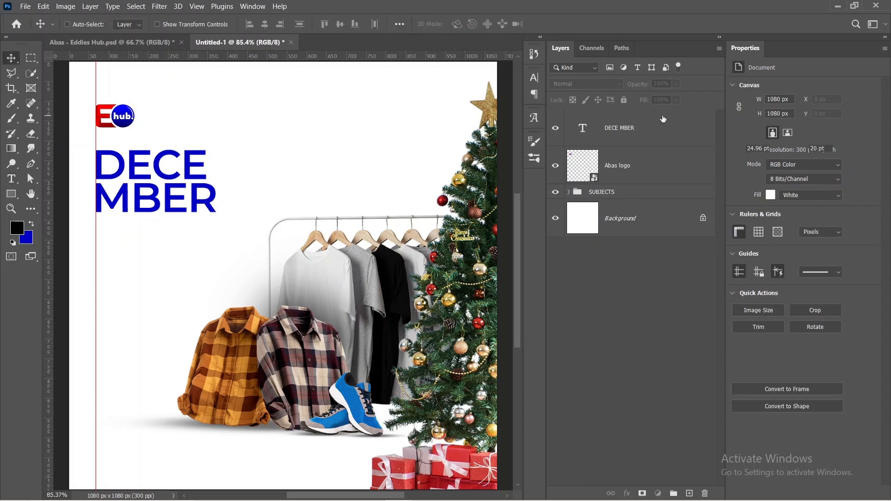
left_click(662, 119)
double_click(654, 132)
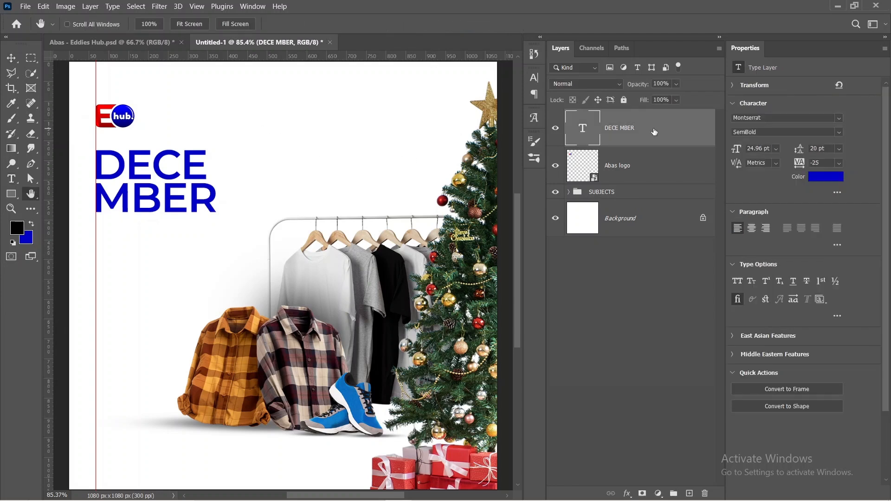
left_click_drag(587, 104, 516, 101)
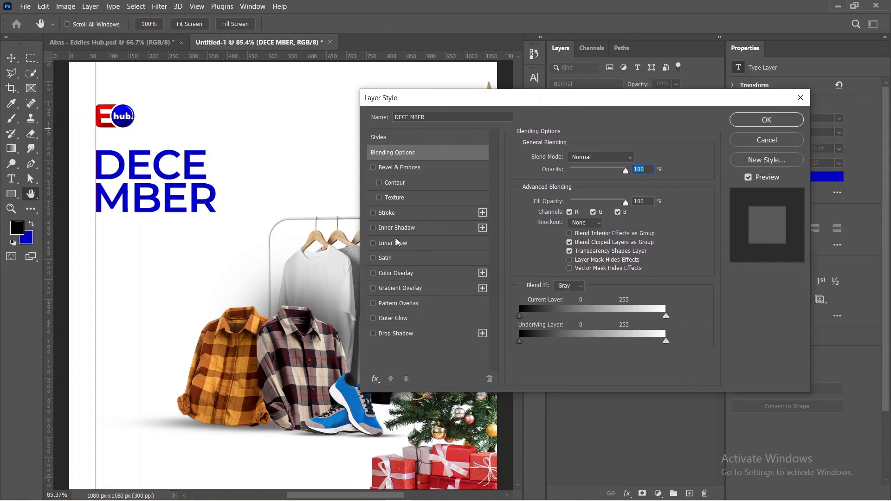
left_click(392, 216)
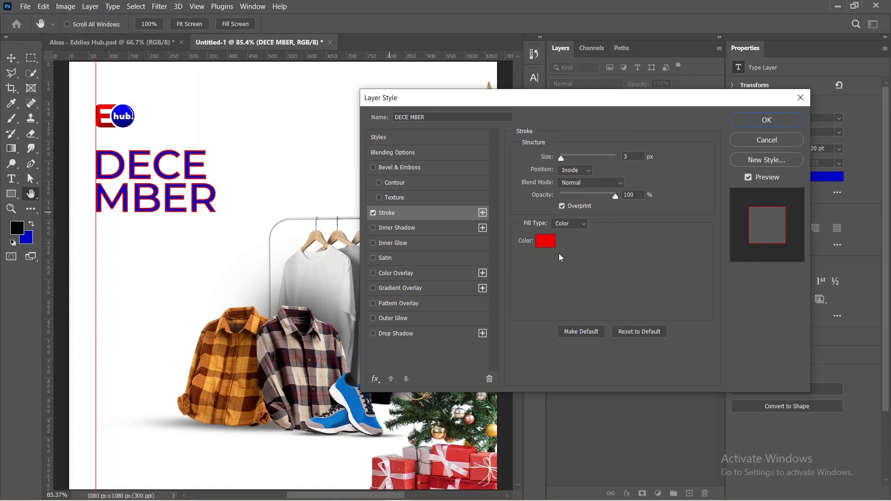
left_click(549, 244)
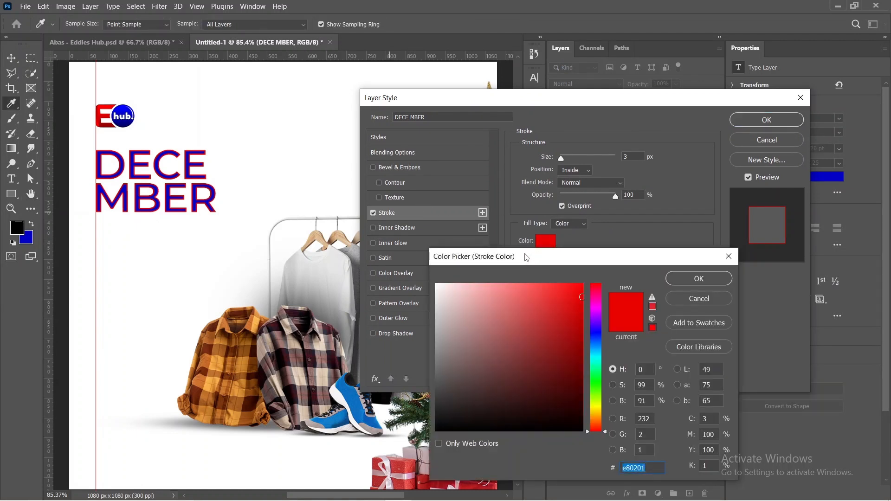
left_click_drag(476, 299, 437, 284)
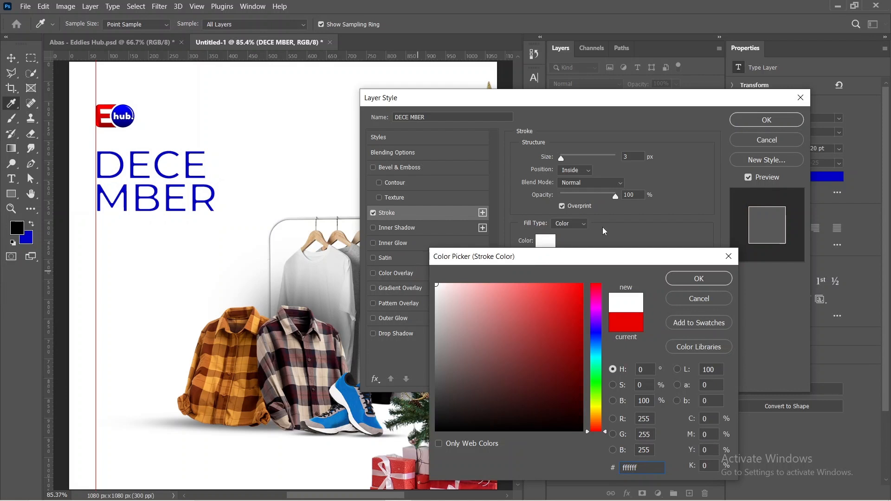
left_click(689, 280)
left_click(575, 171)
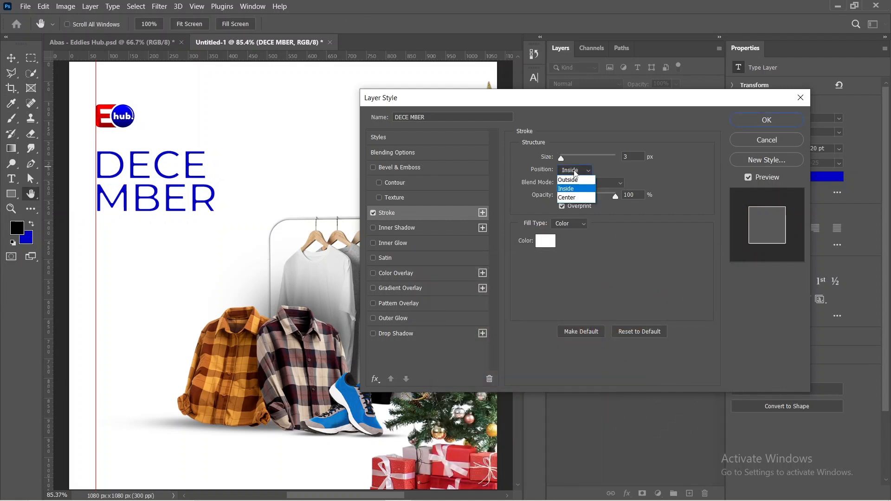
left_click(576, 180)
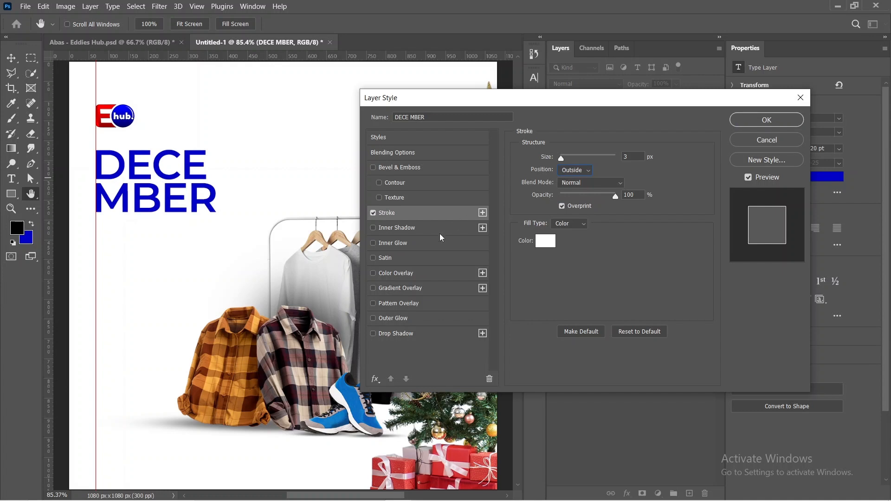
Step: Add a drop shadow to the DECEMBER headline with distance 8 px, spread 21% and size 10 px
left_click(422, 333)
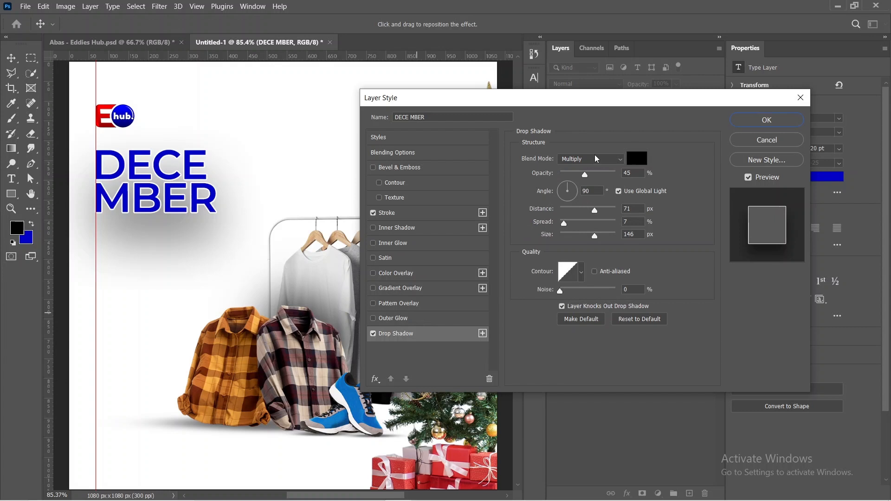
left_click_drag(594, 211, 552, 239)
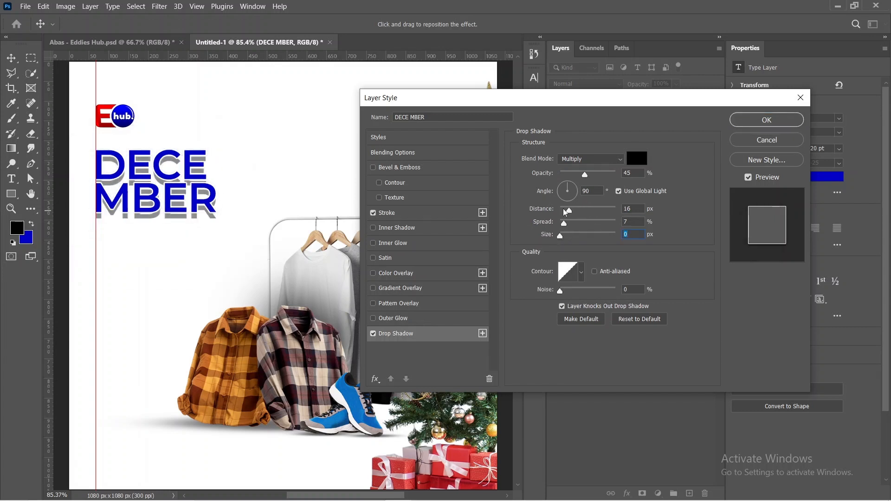
left_click_drag(571, 212, 567, 214)
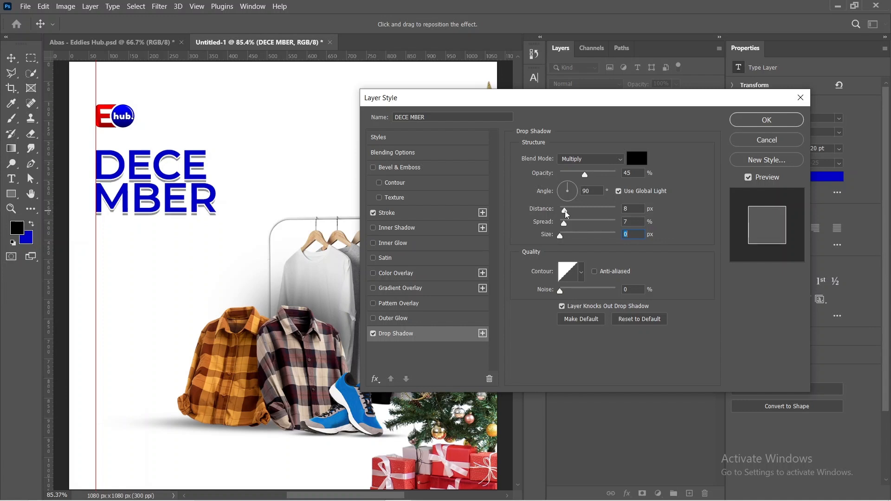
left_click(567, 215)
mouse_move(564, 225)
left_mouse_down()
mouse_move(604, 231)
mouse_move(563, 227)
mouse_move(565, 238)
left_mouse_up()
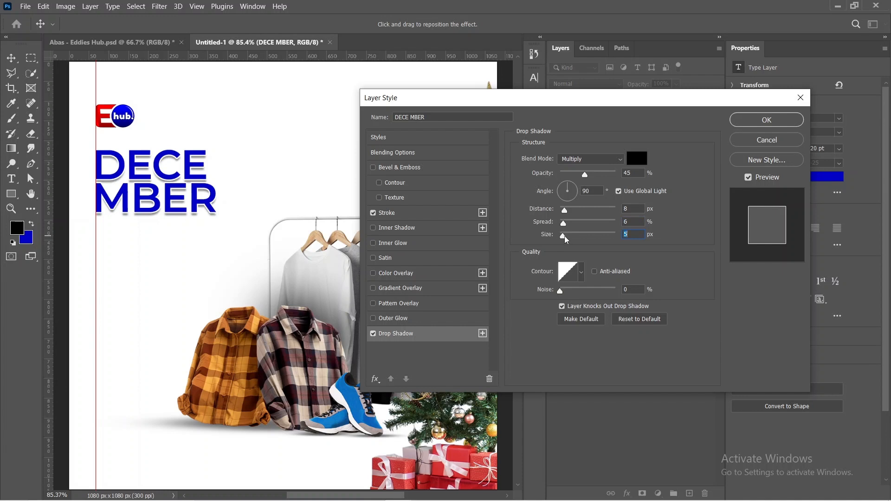
mouse_move(566, 240)
left_mouse_down()
mouse_move(566, 225)
mouse_move(574, 225)
left_mouse_up()
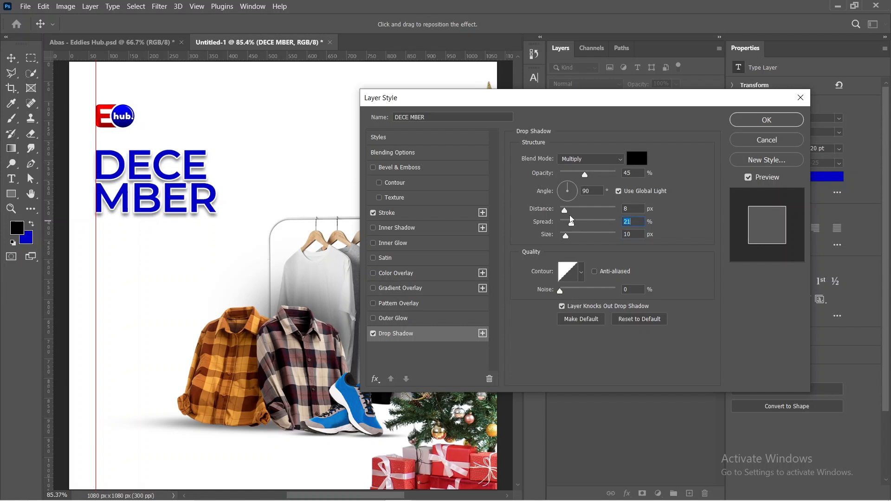
Step: Set the size of the DECEMBER headline's white stroke to 2 px and apply the layer style
left_click(423, 215)
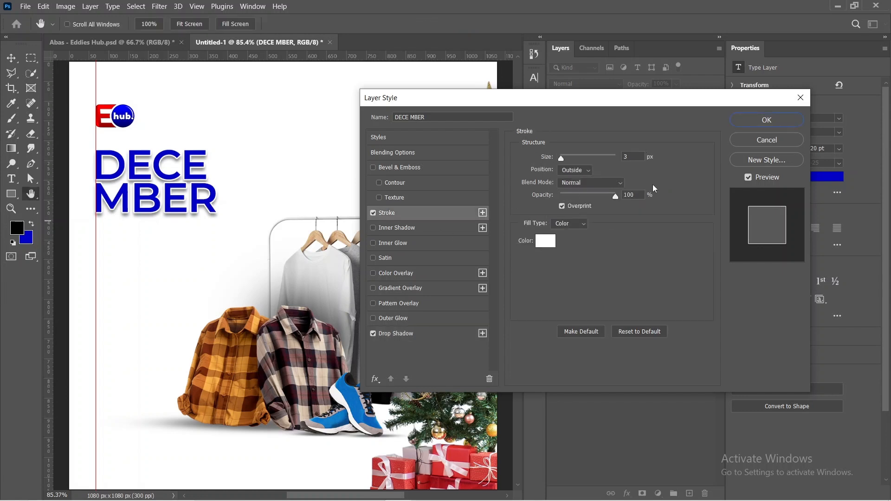
double_click(630, 156)
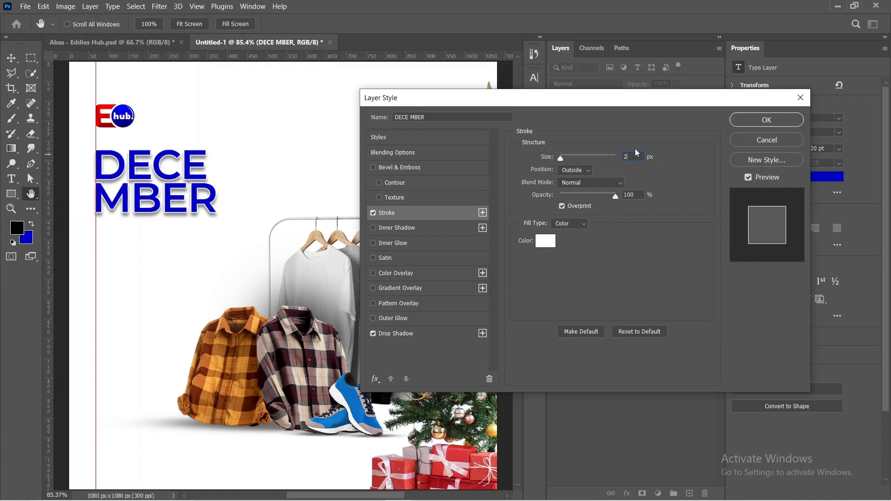
left_click(767, 123)
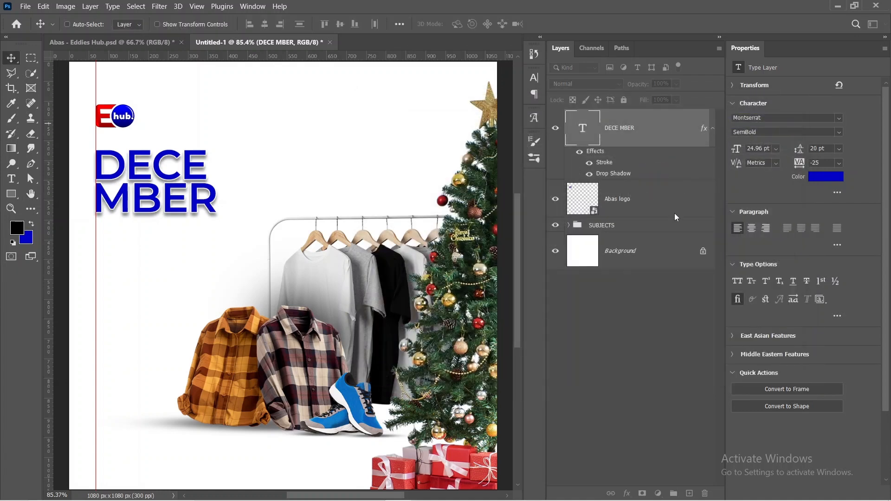
Step: Loosen the DECEMBER headline's leading, trying 21 and 24 pt before settling on 22 pt, and deselect the layer
left_click(811, 148)
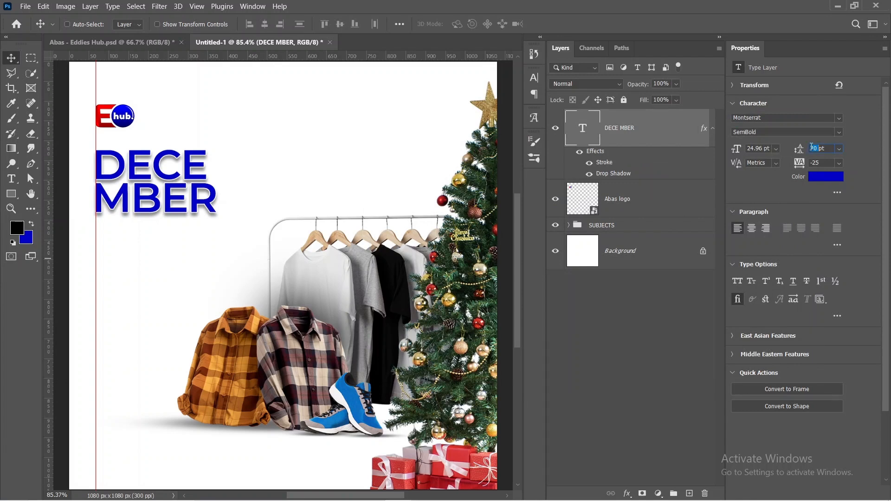
type("2pt")
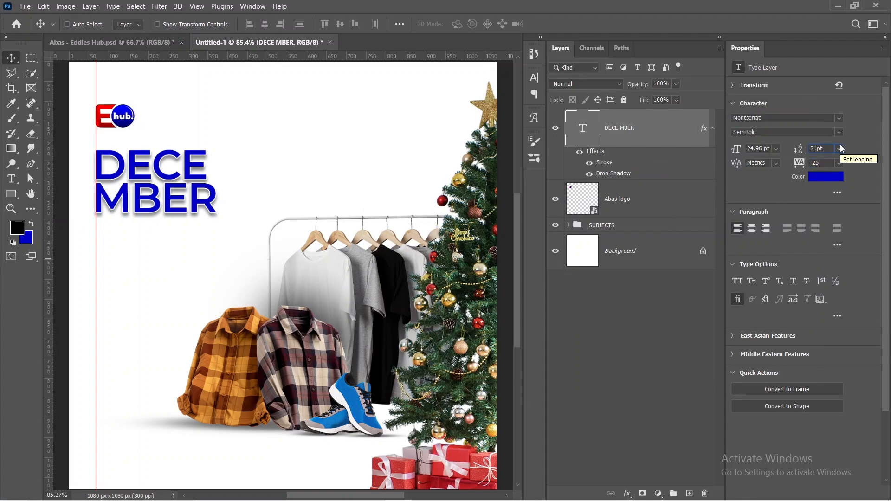
left_click(839, 149)
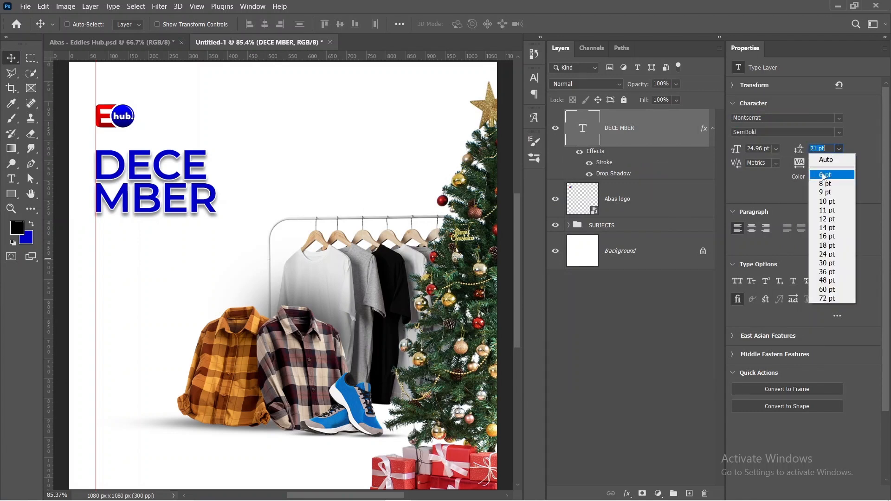
left_click(830, 254)
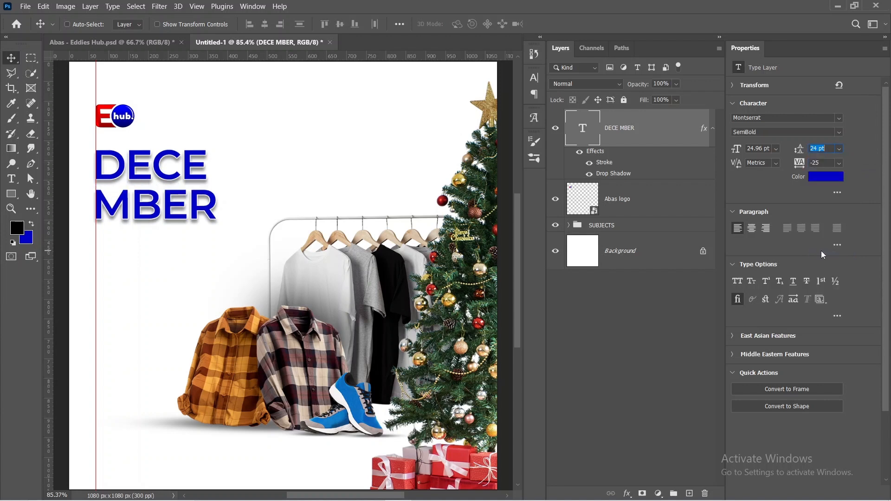
left_click(816, 149)
key("Return")
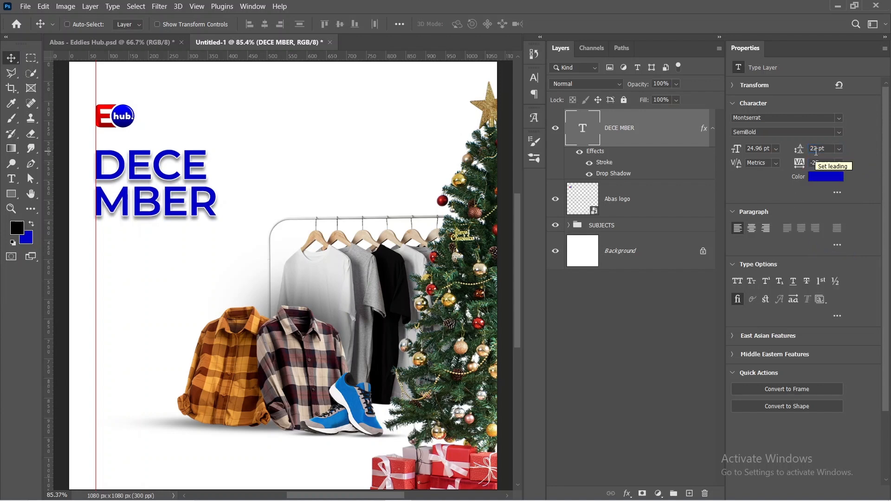
left_click(649, 362)
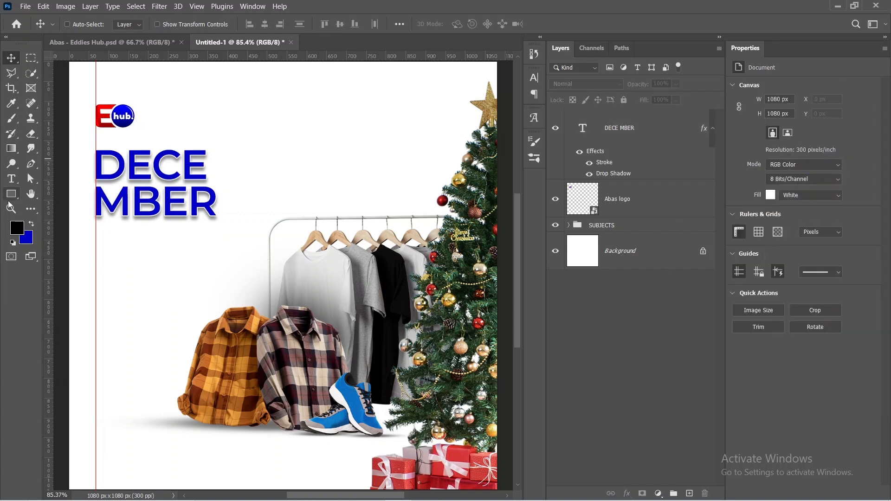
Step: Start a new text layer below the DECEMBER headline and set its font to Autograf PERSONAL USE ONLY Regular, after trying Autography
left_click(11, 179)
left_click(116, 257)
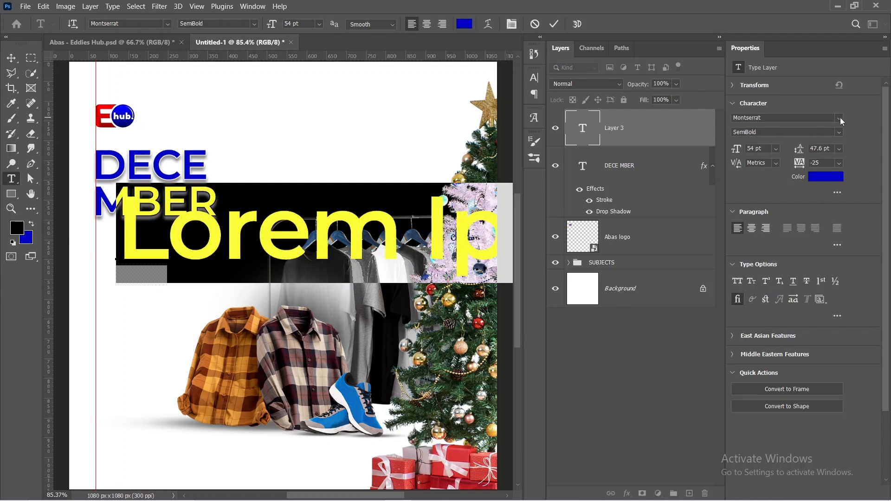
left_click(840, 117)
type("AU")
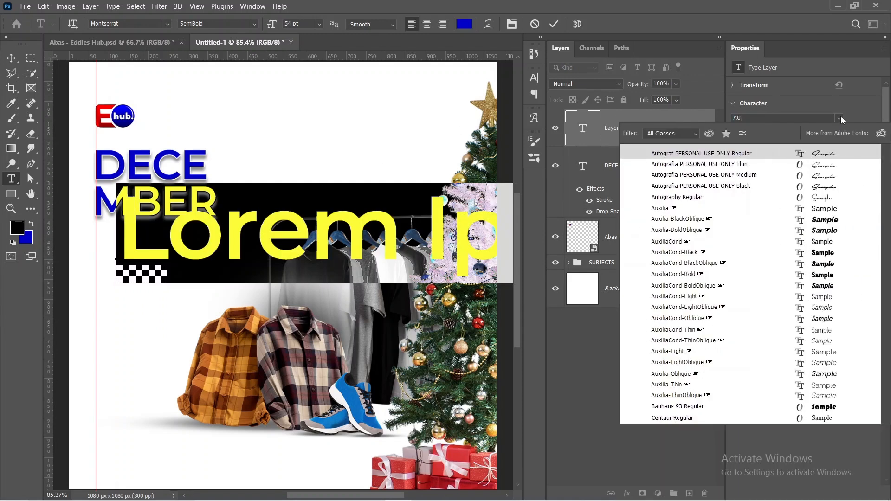
type("T")
left_click(776, 198)
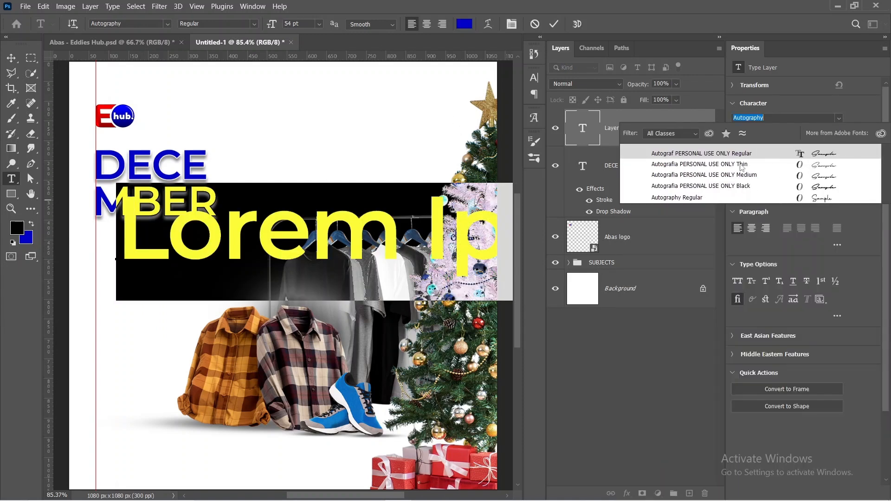
left_click(715, 156)
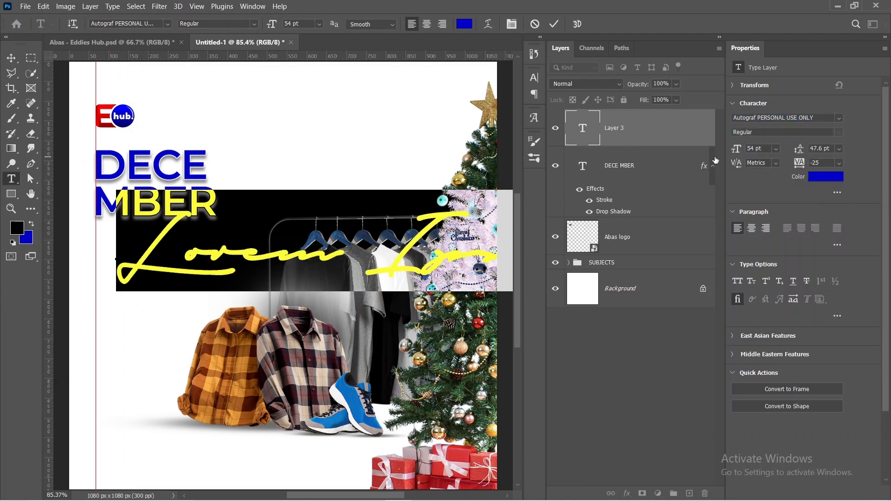
Step: Copy the red hex code e80201 from the Notepad notes and apply it as the new text layer's color
left_click(834, 179)
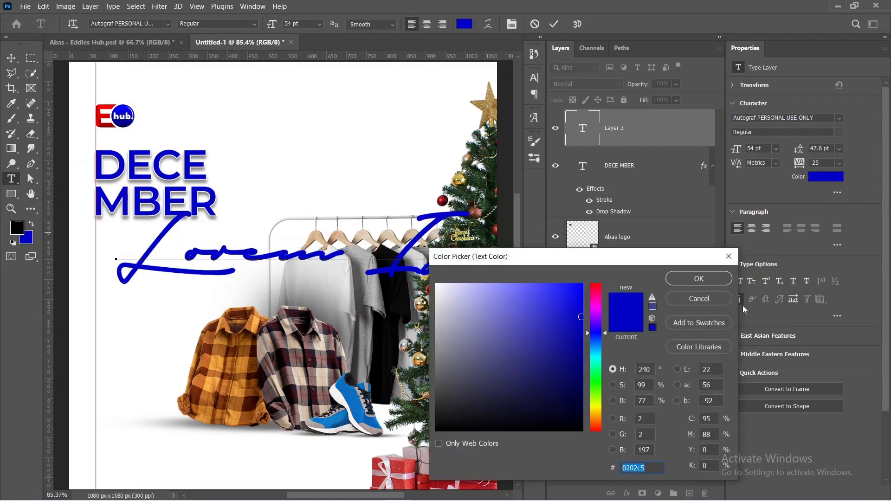
left_click(480, 497)
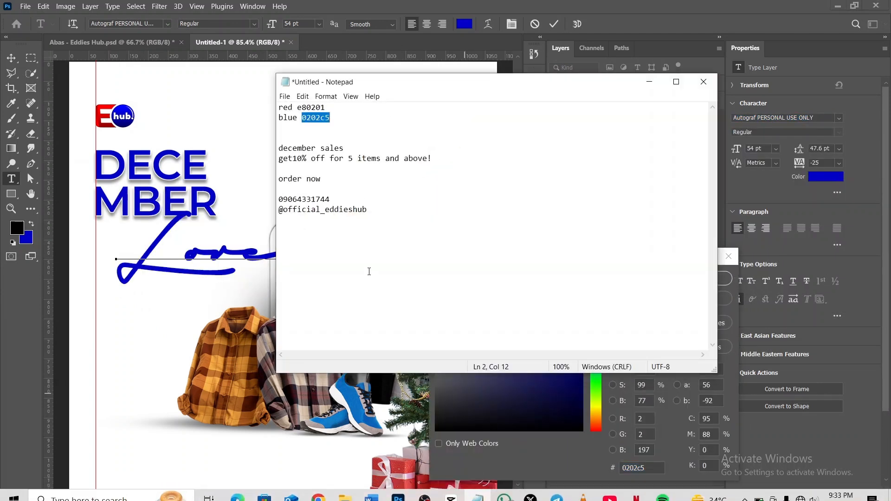
left_click_drag(298, 108, 333, 107)
key("ctrl+c")
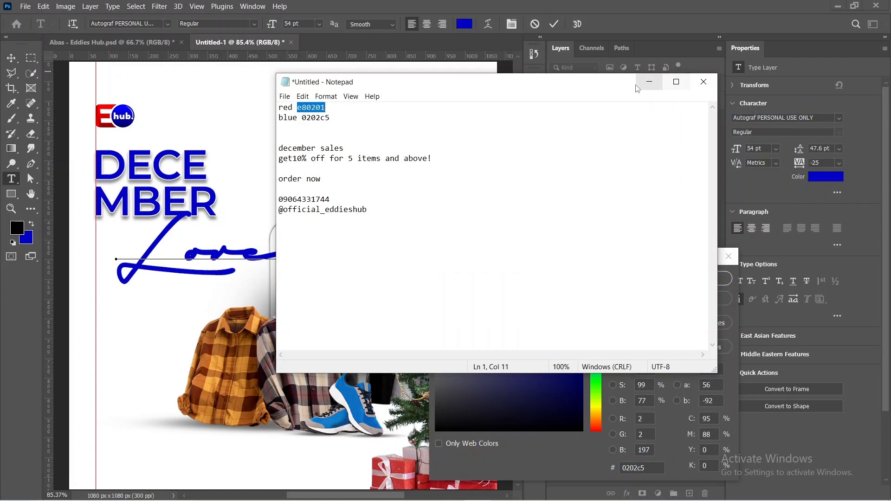
left_click(649, 82)
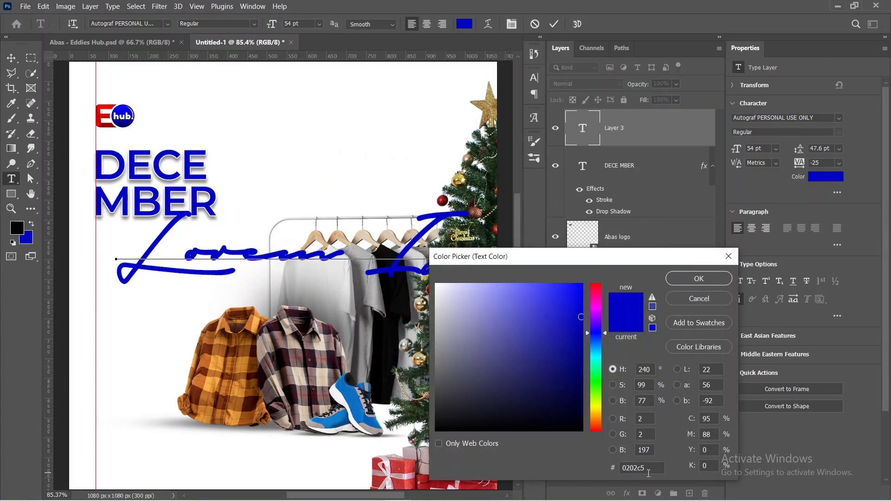
left_click_drag(649, 473, 622, 468)
key("ctrl+v")
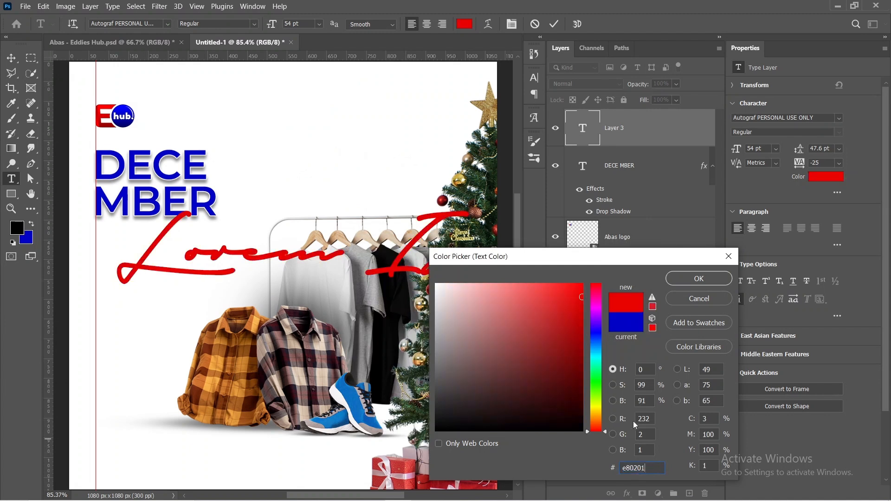
left_click(698, 279)
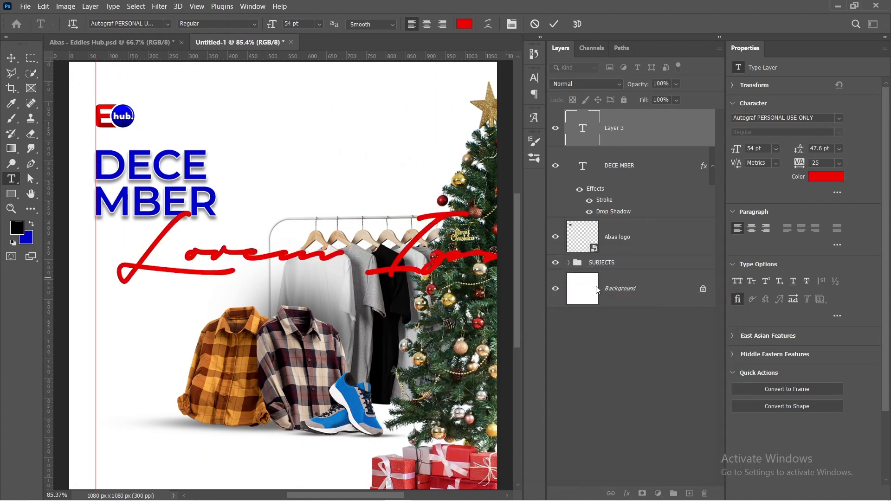
Step: Replace the placeholder text with "Sales" and commit the text layer
left_click(402, 214)
type("ales")
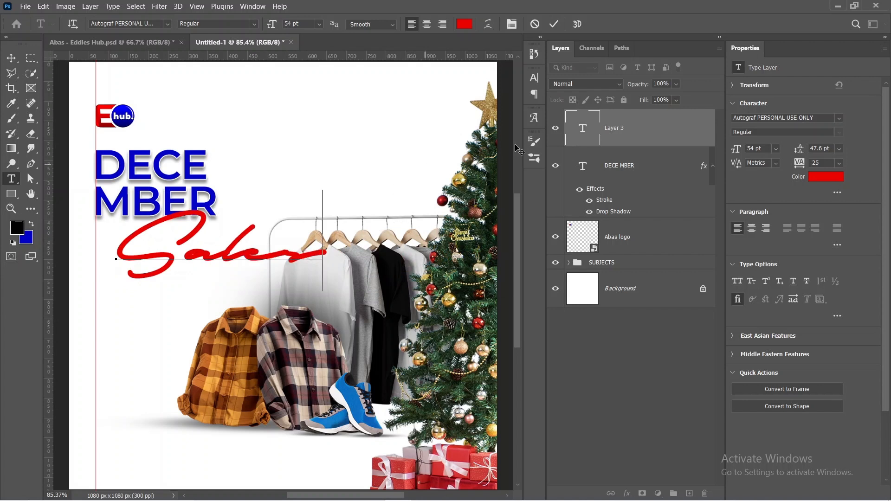
left_click(556, 24)
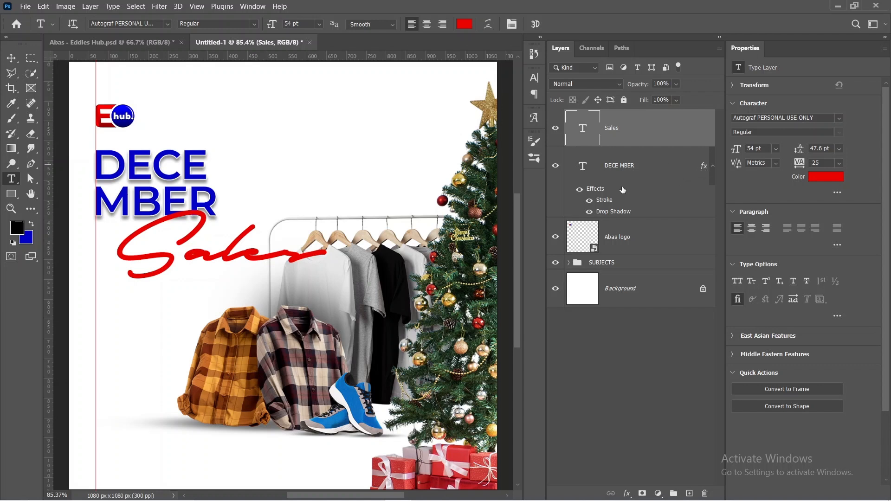
Step: Scale the Sales text down to about 23.66 pt and place it overlapping the lower edge of the DECEMBER headline
key("ctrl+t")
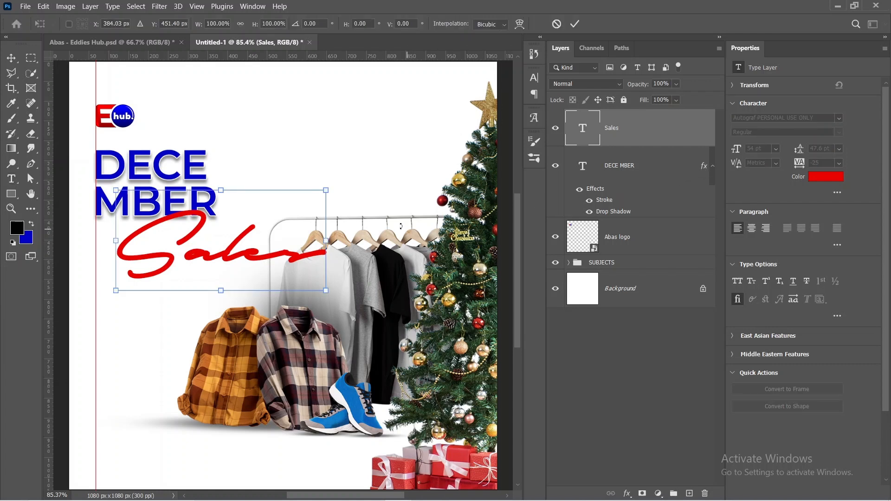
left_click_drag(327, 292, 202, 244)
key("Return")
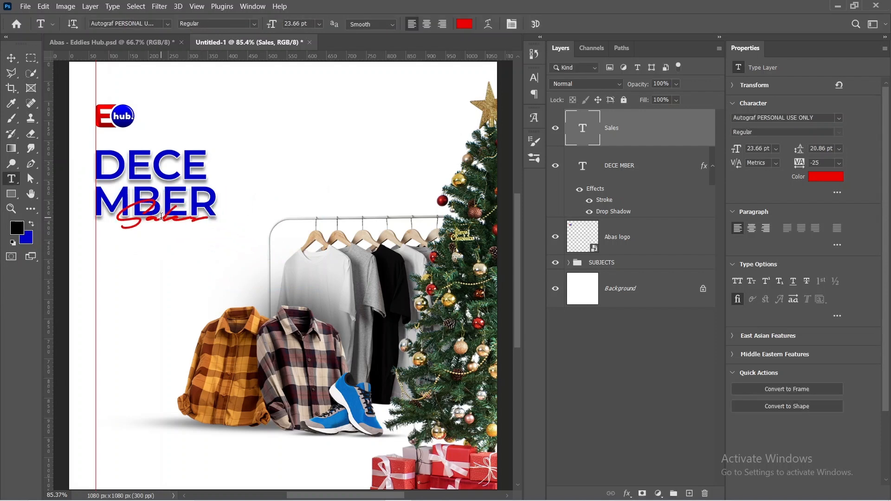
key("v")
left_click_drag(161, 216, 155, 221)
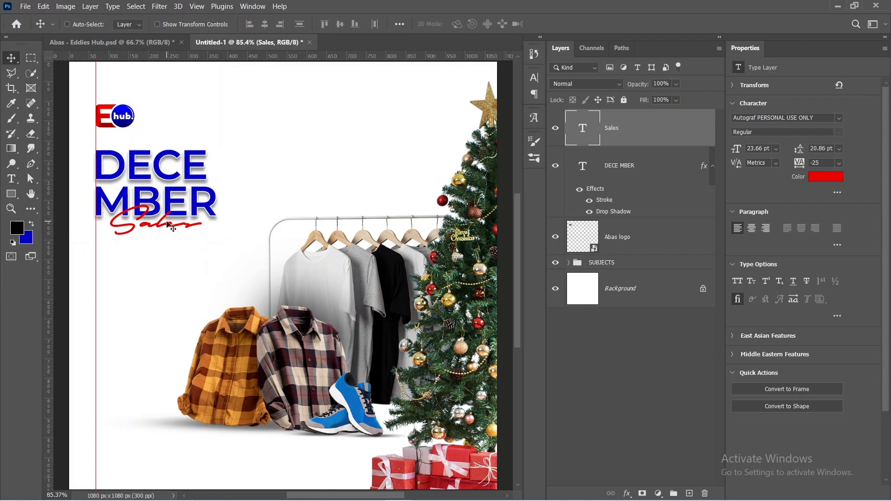
key("ctrl+t")
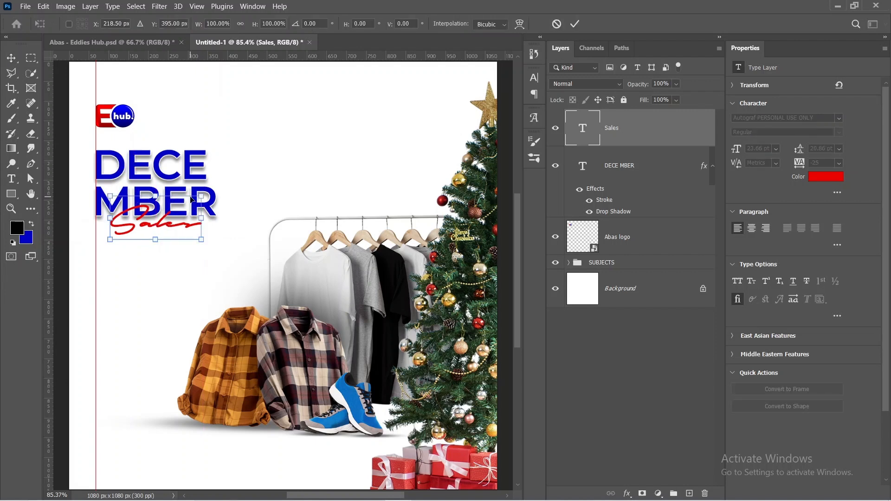
left_click(573, 25)
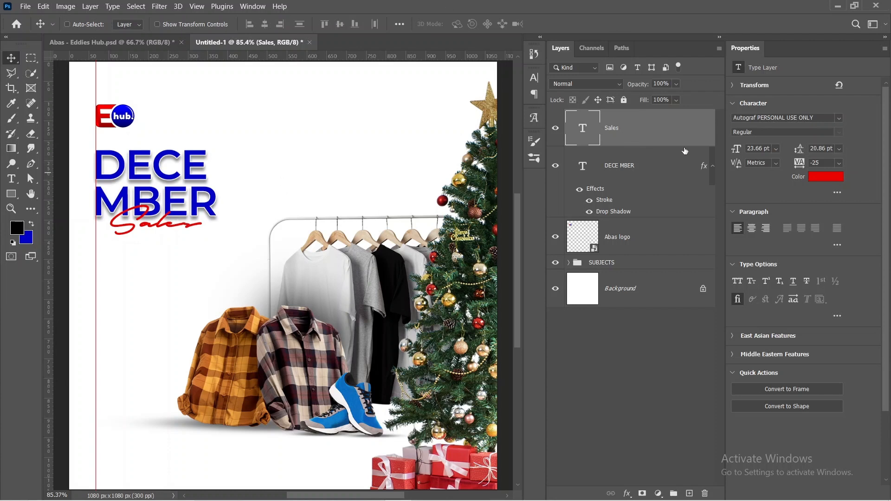
Step: Copy the stroke and drop shadow effects from the DECEMBER headline layer onto the Sales layer
left_click(712, 167)
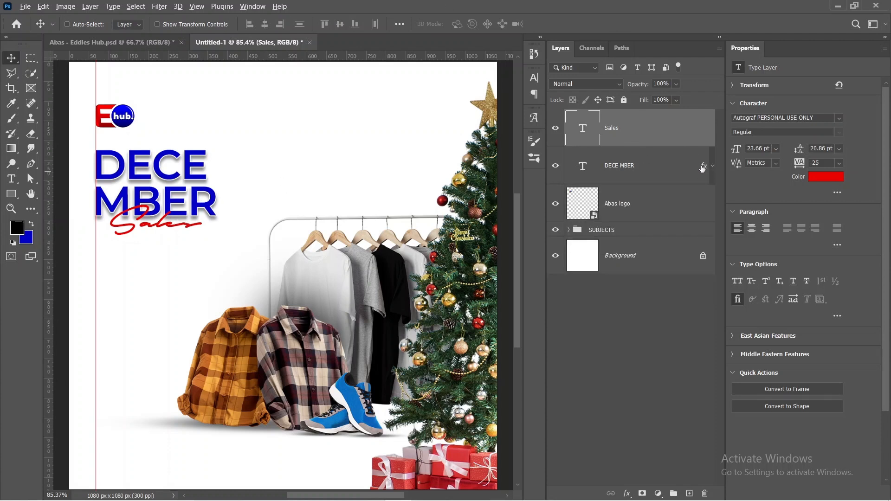
left_click_drag(702, 168, 691, 138)
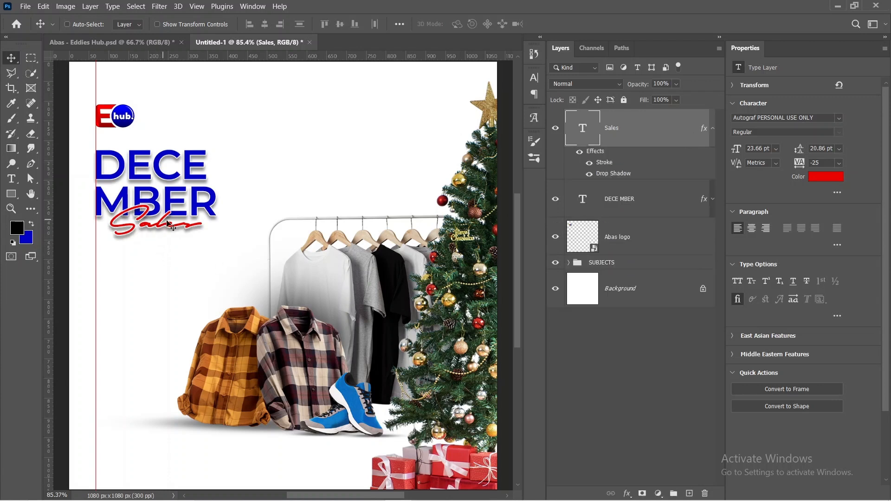
left_click(714, 129)
left_click(714, 129)
Step: Lower the Sales text's drop shadow opacity to 23% and collapse the layer's effects list
double_click(614, 174)
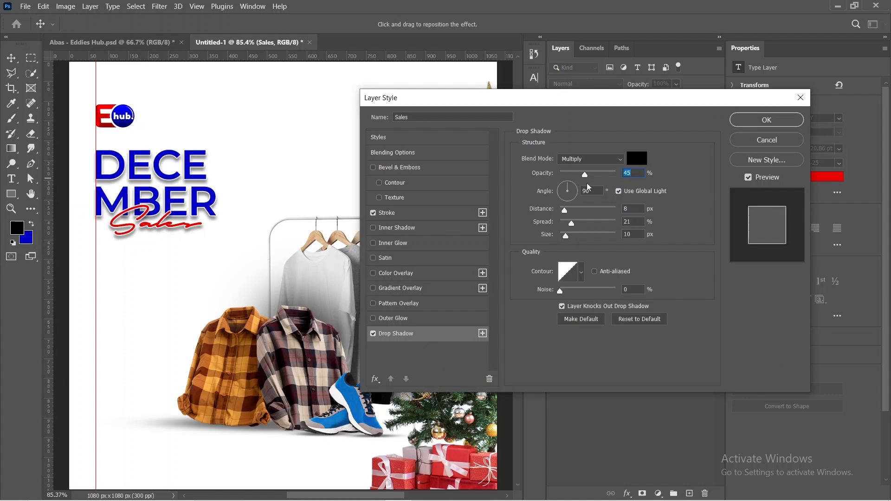
left_click_drag(586, 182, 574, 177)
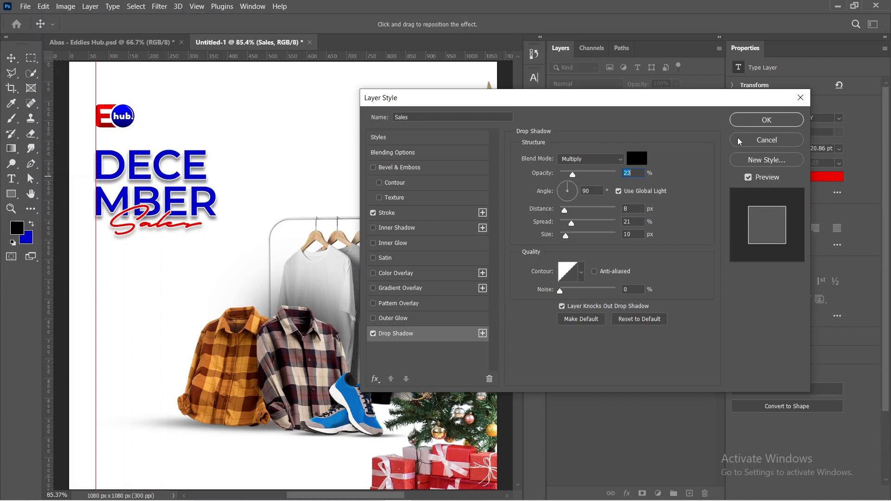
left_click(740, 122)
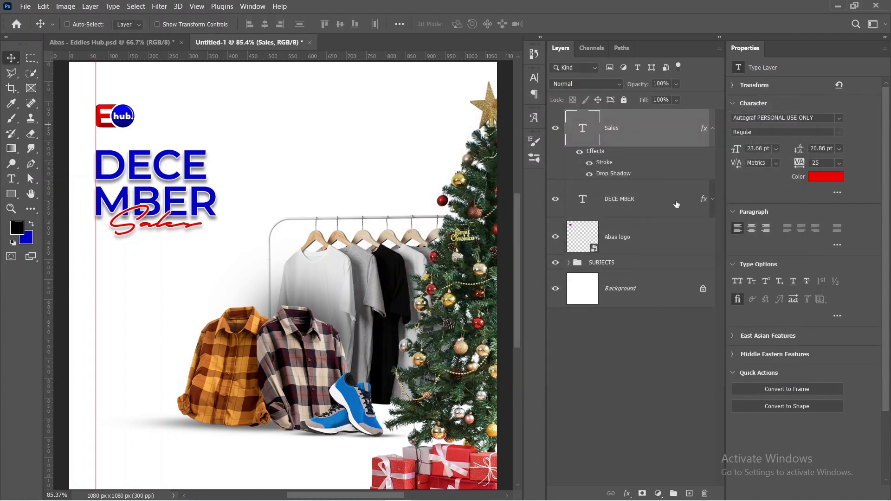
left_click(713, 129)
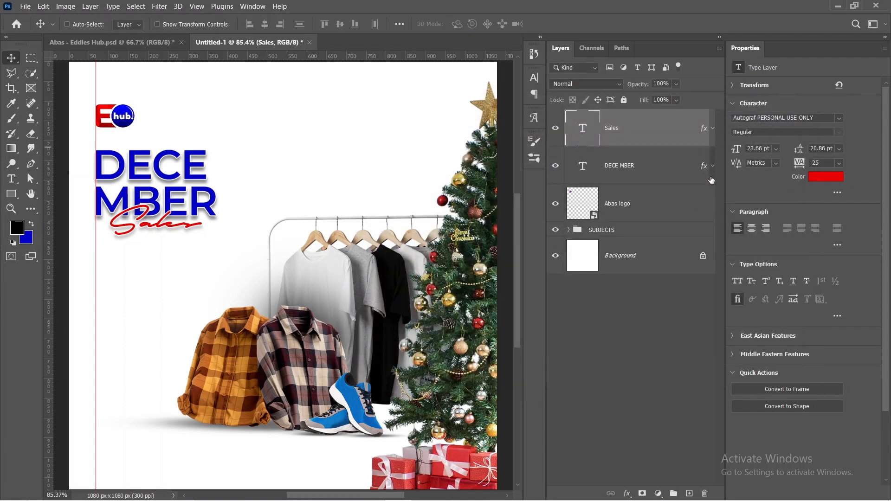
Step: Set the DECEMBER headline's drop shadow opacity to 23% and deselect the layer
left_click(713, 166)
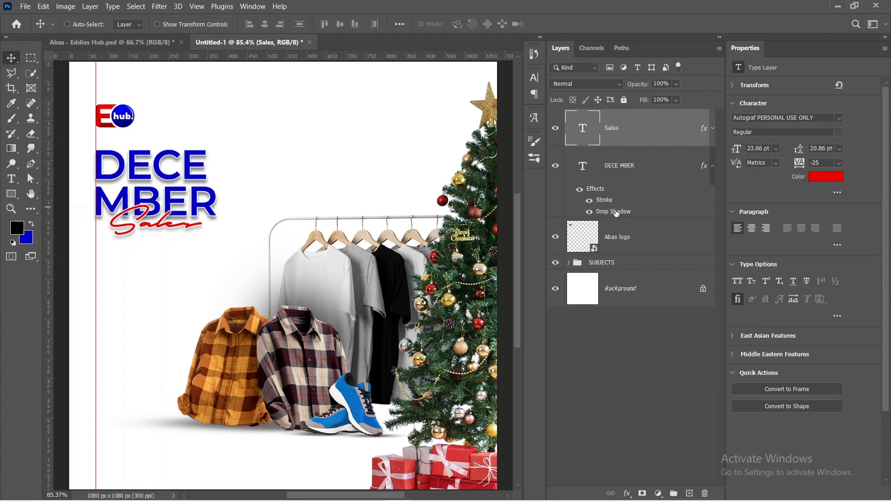
double_click(616, 213)
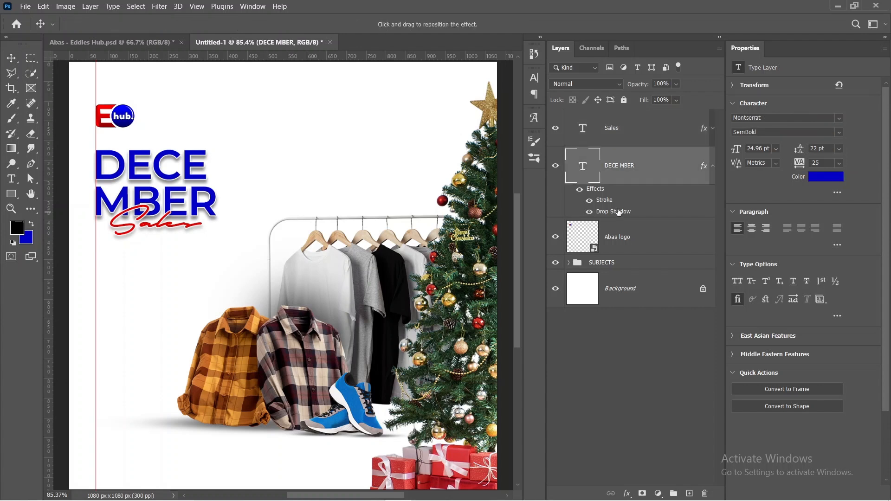
type("23")
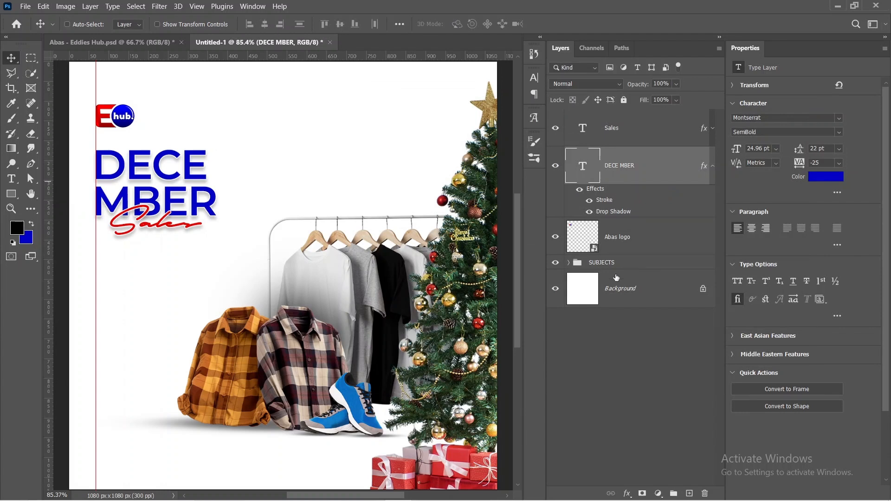
left_click(609, 361)
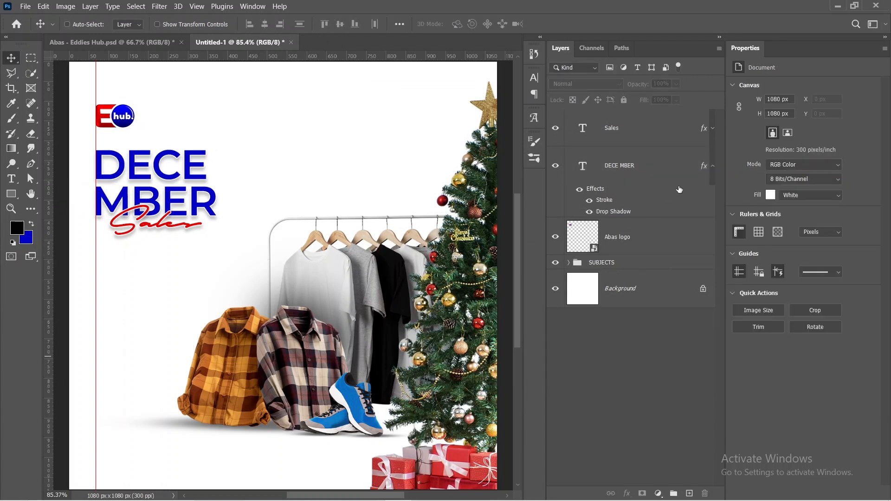
Step: Collapse the DECEMBER layer's effects list and start a new text line below the Sales text in Montserrat Medium at 11 pt
left_click(712, 166)
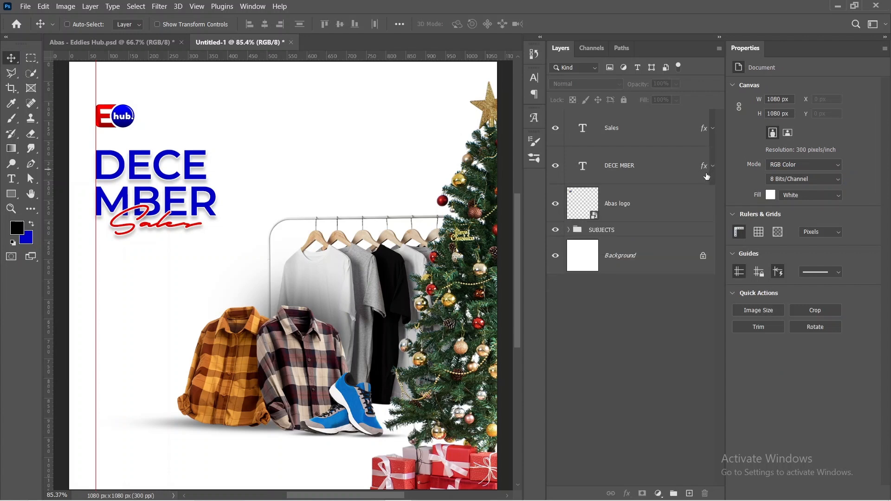
left_click(13, 179)
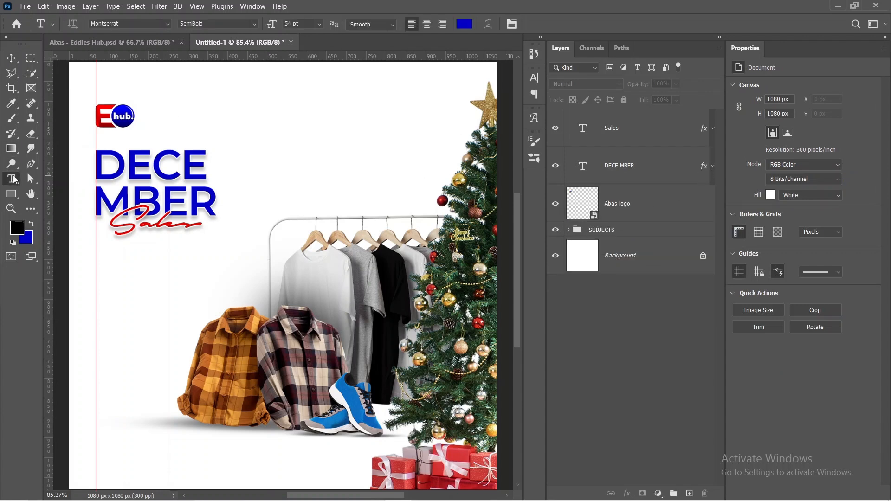
left_click(112, 289)
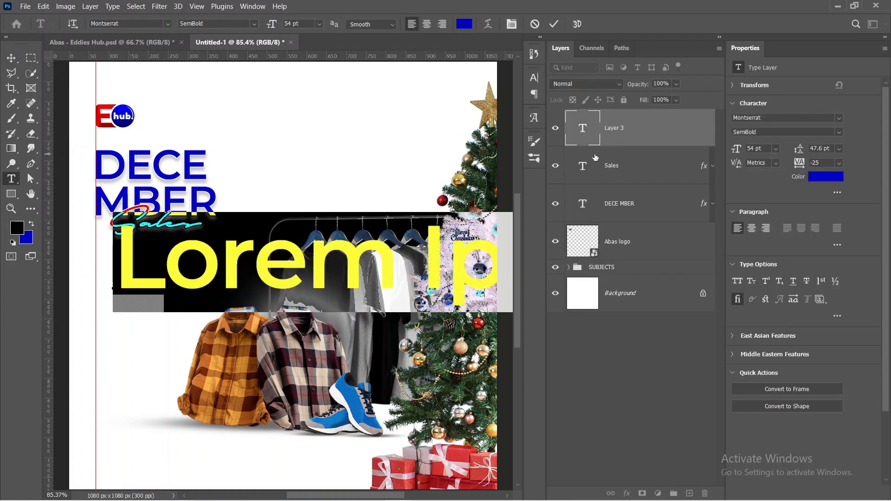
left_click(837, 133)
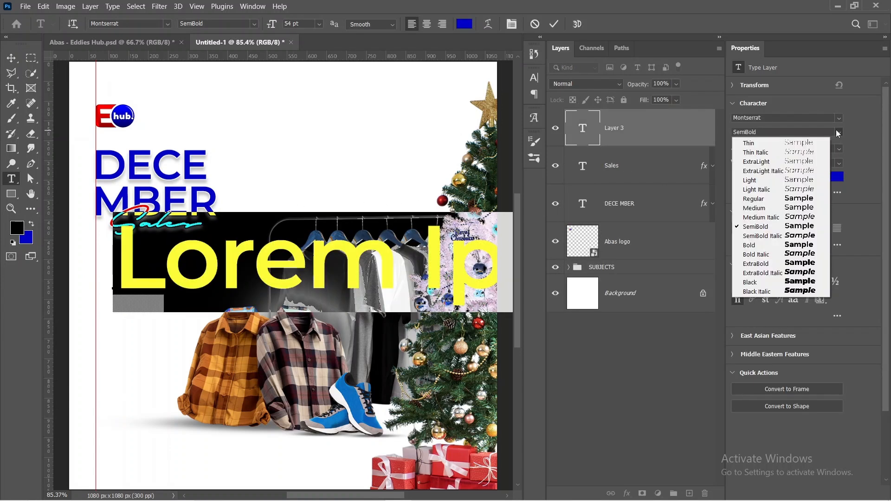
left_click(772, 208)
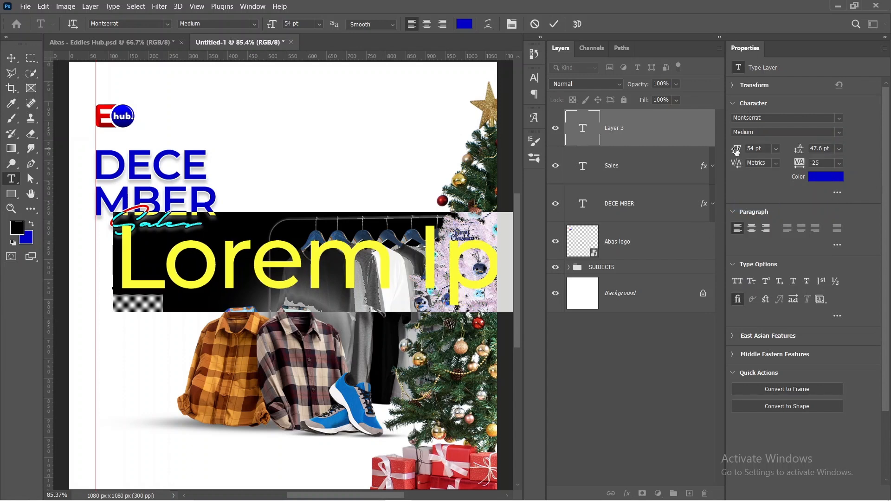
left_click_drag(737, 151, 707, 158)
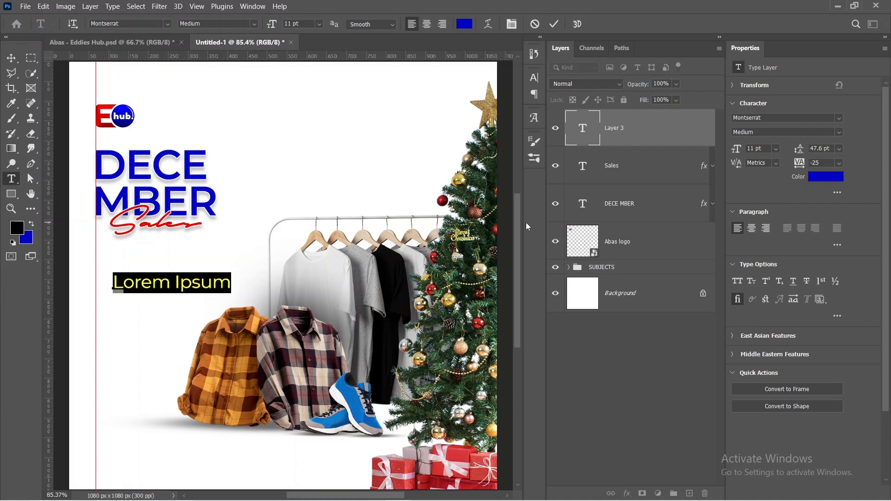
type("Get ")
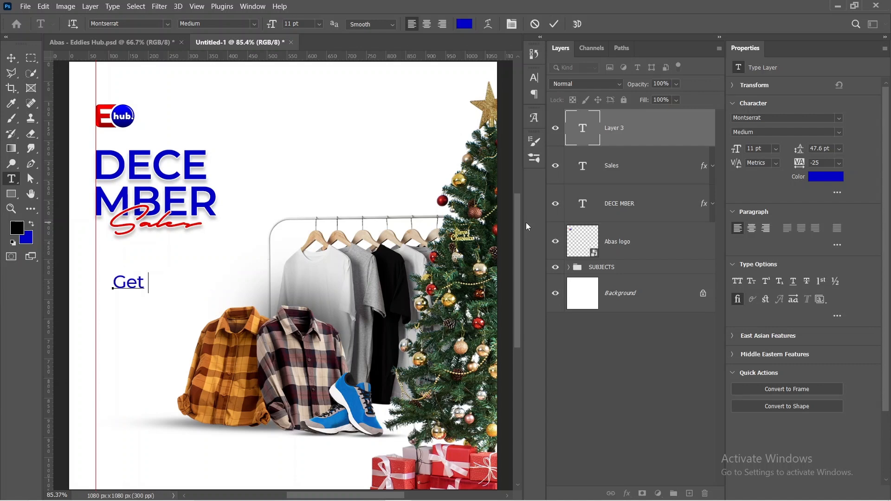
type("10%")
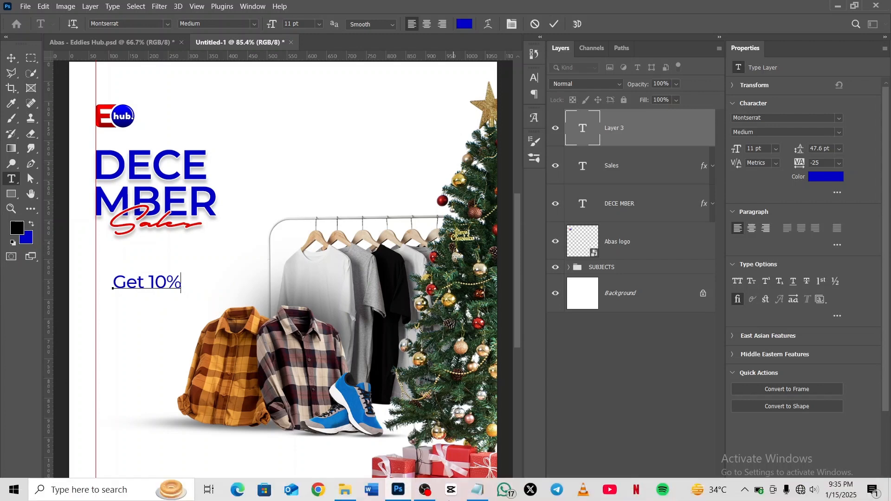
Step: Copy the line "get10% off for 5 items and above!" from the Notepad notes and replace the new text layer's content with it
left_click(477, 490)
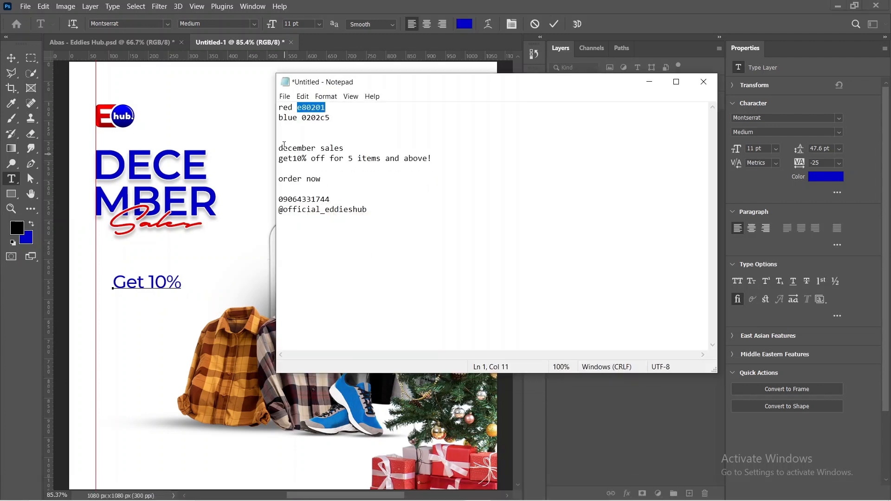
left_click_drag(281, 161, 456, 162)
key("ctrl+c")
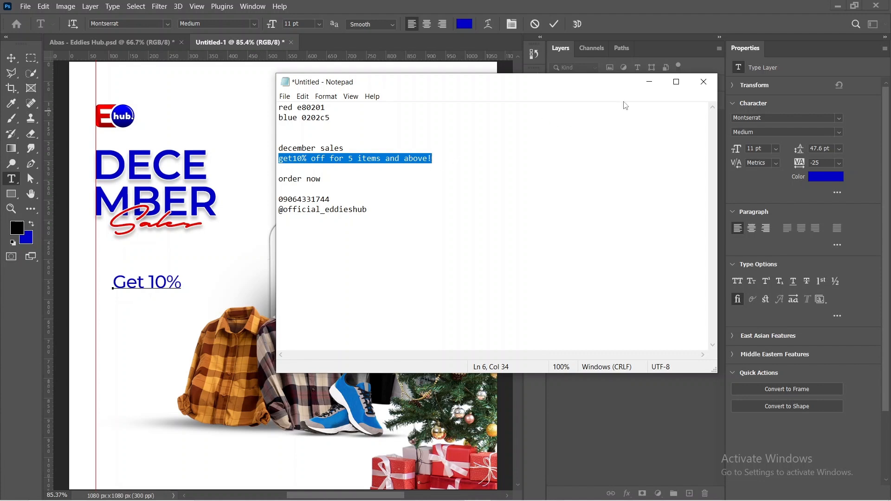
left_click(649, 82)
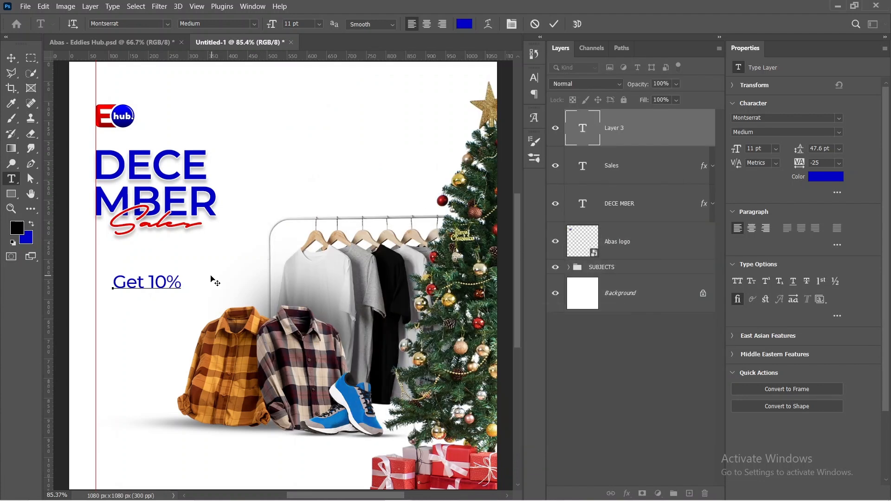
double_click(168, 280)
key("ctrl+a")
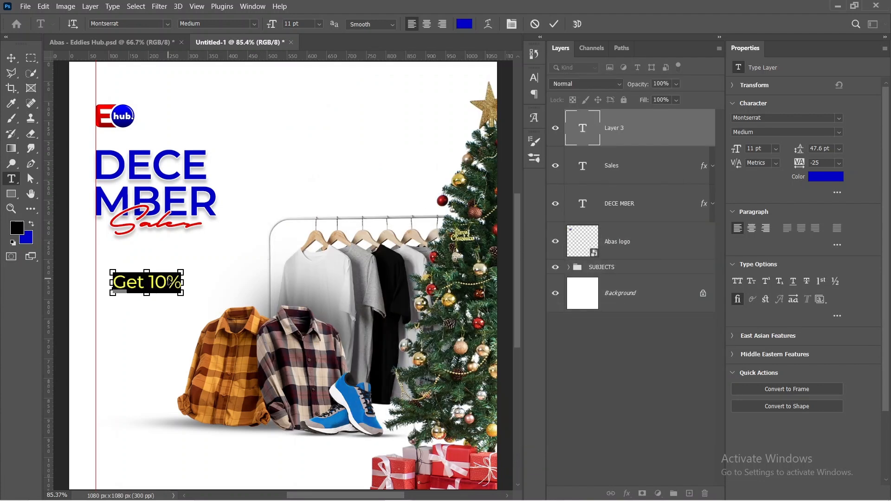
key("ctrl+v")
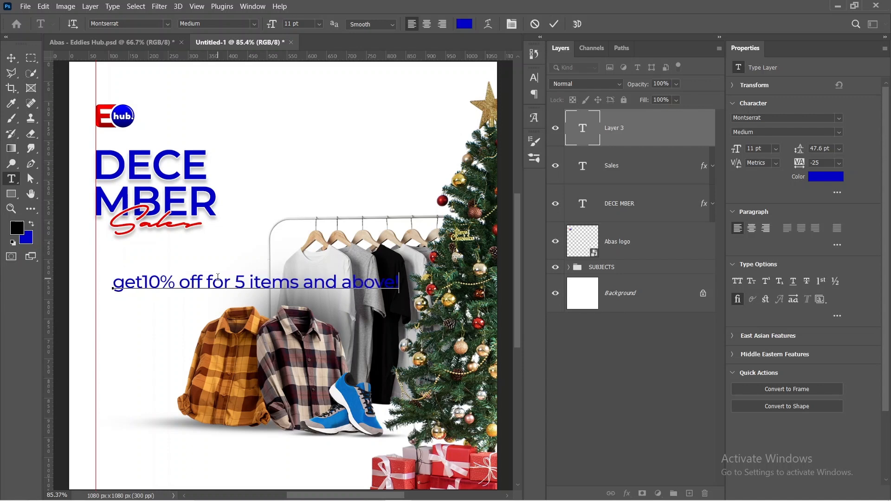
Step: Break the offer text into two lines before "5 items and above!" and commit the text
left_click(234, 282)
key("Delete")
key("Return")
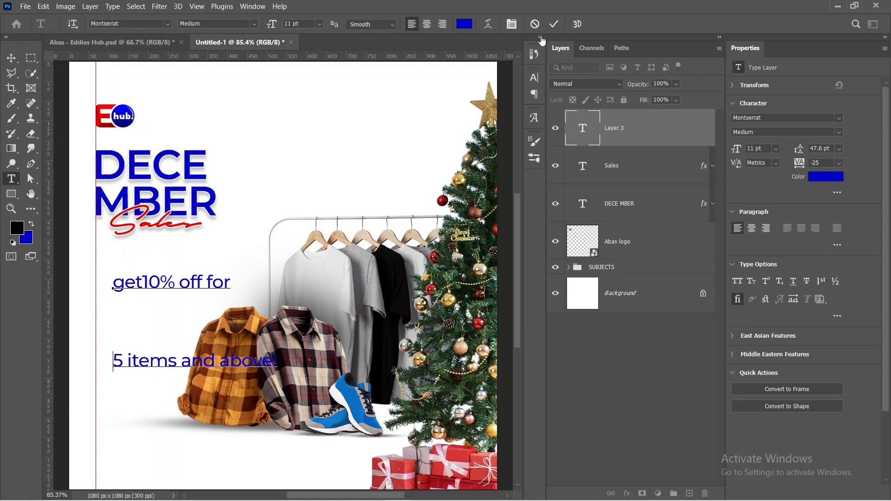
left_click(554, 24)
Step: Set the offer text's color to black 000000 and its leading to 11 pt
left_click(826, 177)
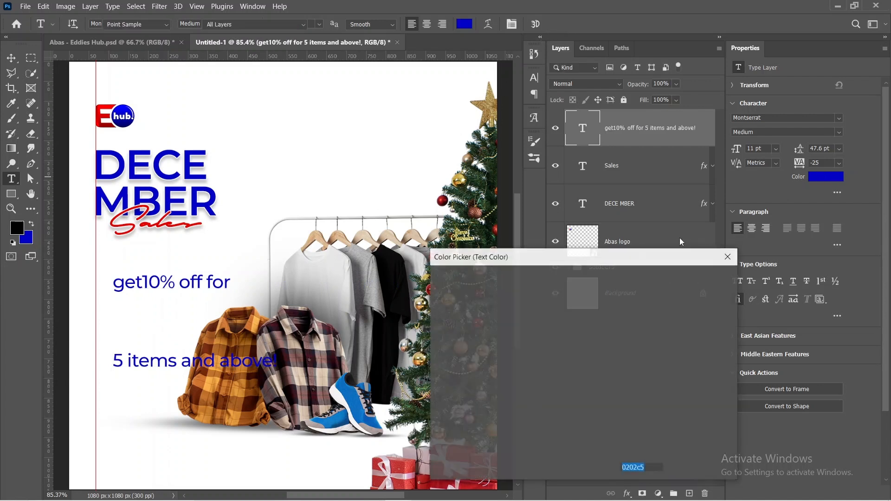
type("000000")
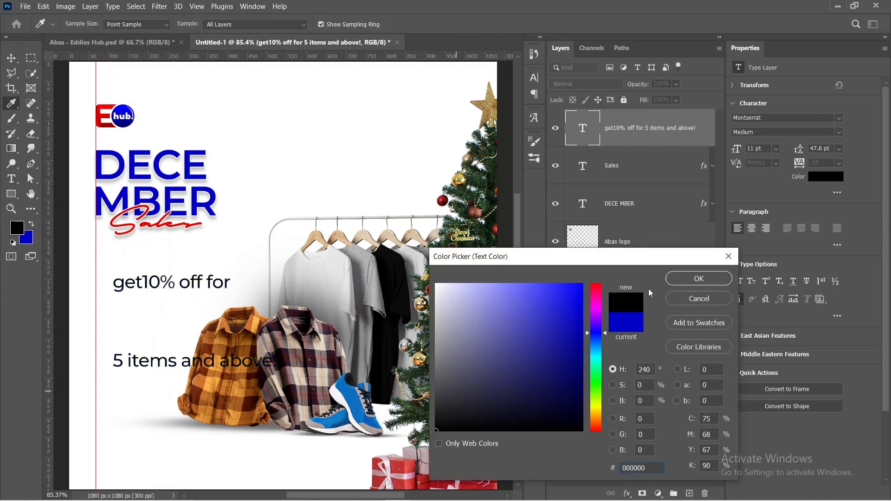
left_click(706, 275)
double_click(811, 148)
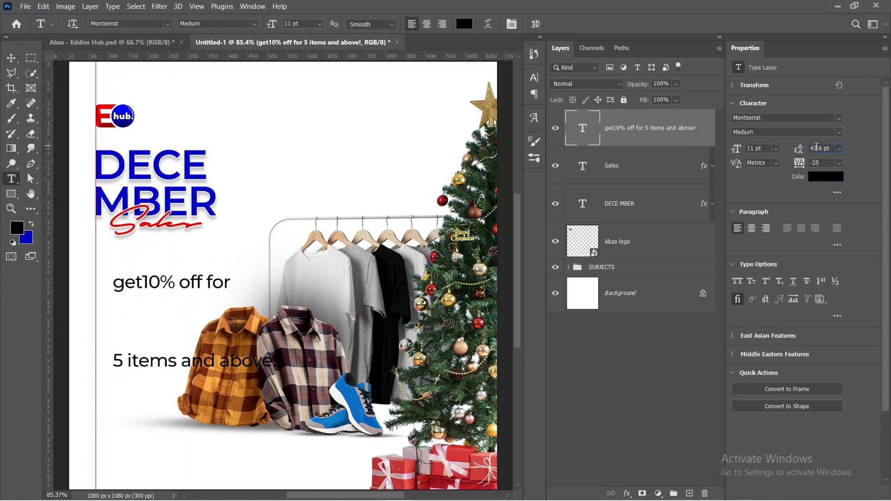
type("11")
key("Return")
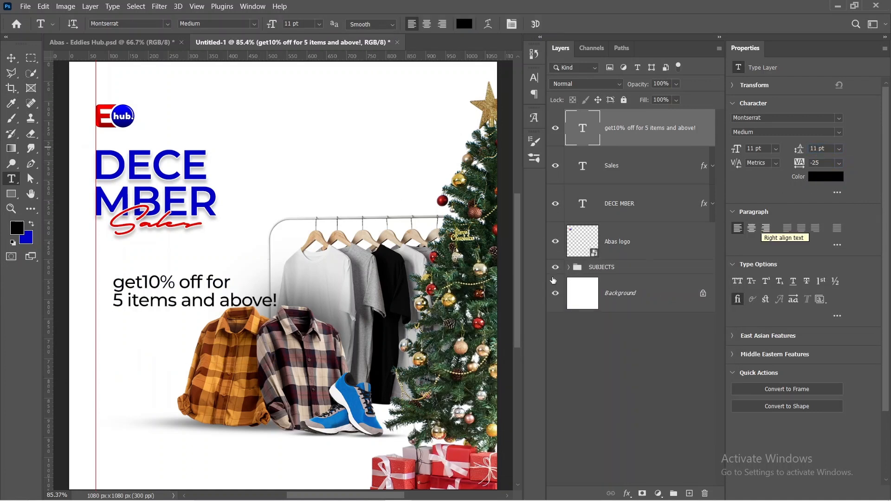
Step: Insert a space between "get" and "10%" and scale the offer text down to about 6.7 pt
left_click(146, 283)
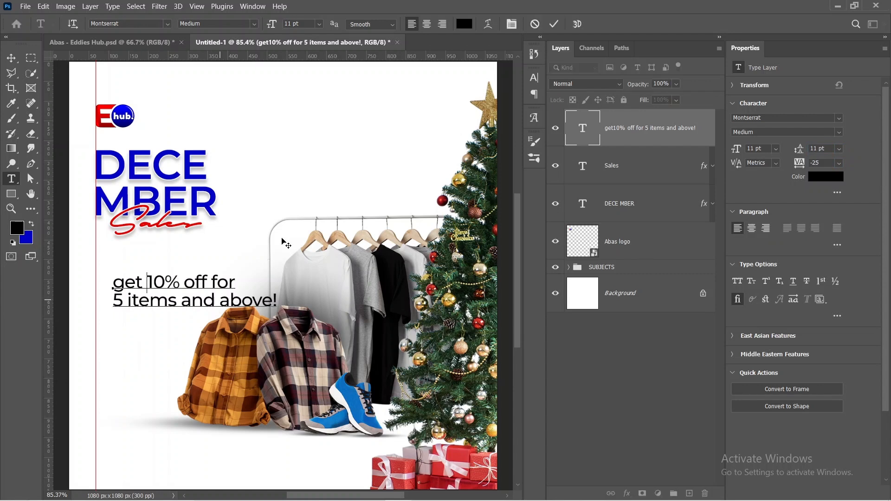
left_click(555, 24)
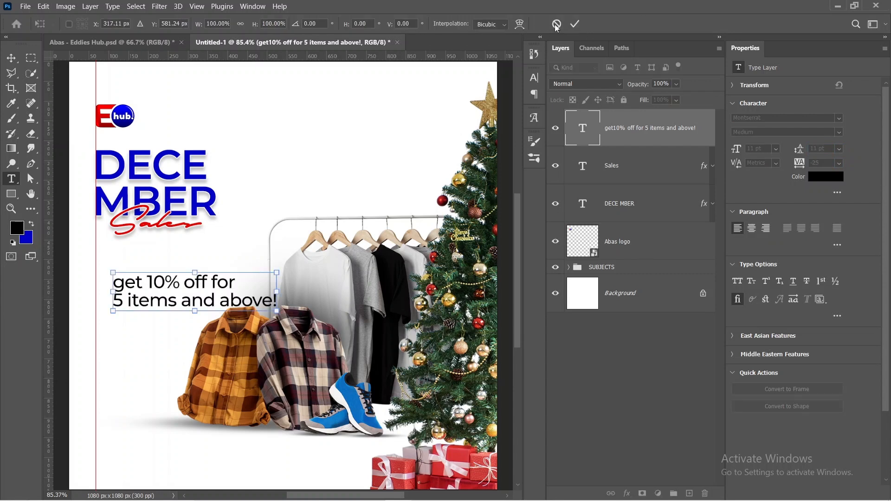
key("ctrl+t")
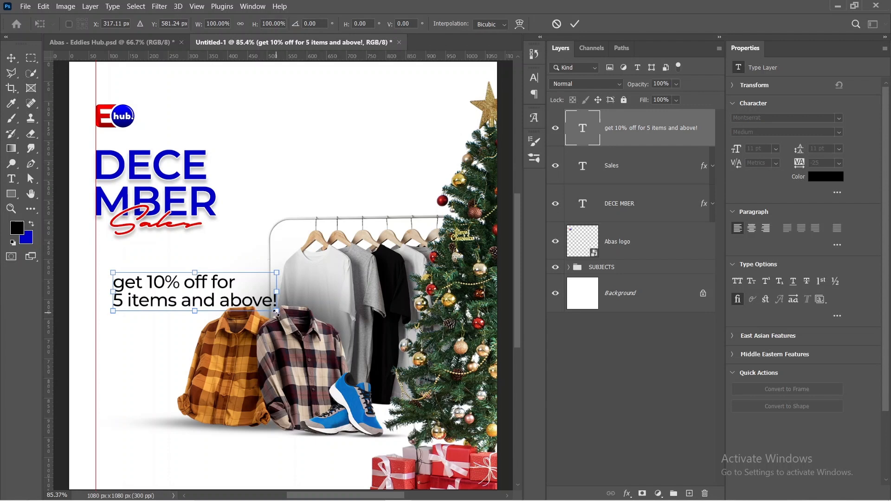
left_click_drag(276, 313, 211, 303)
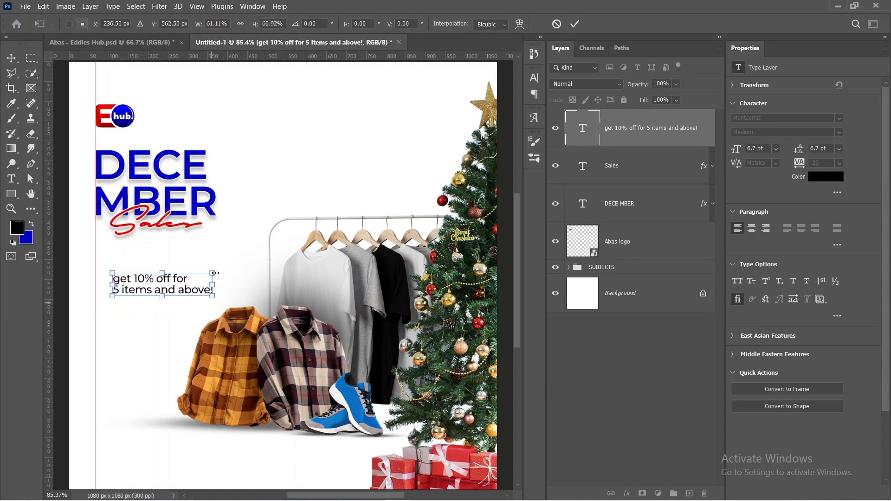
left_click(575, 24)
Step: Capitalize the first letter of the offer text so it starts with "Get"
key("t")
left_click(125, 277)
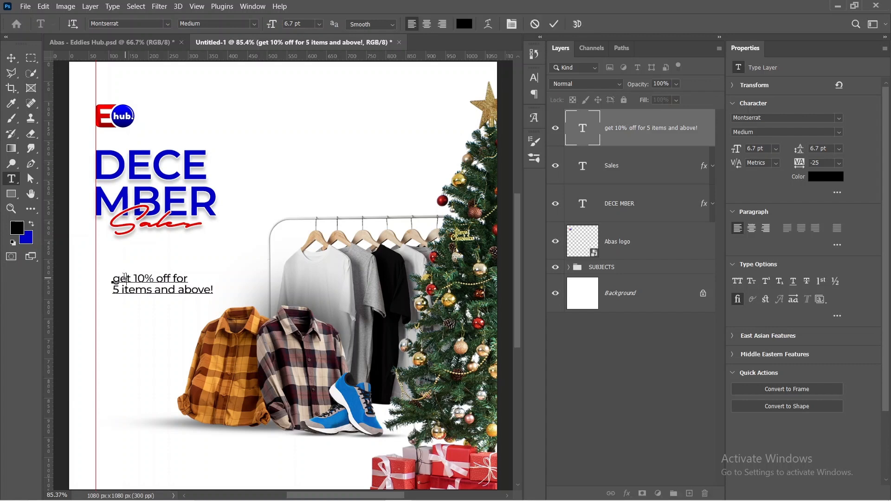
key("Delete")
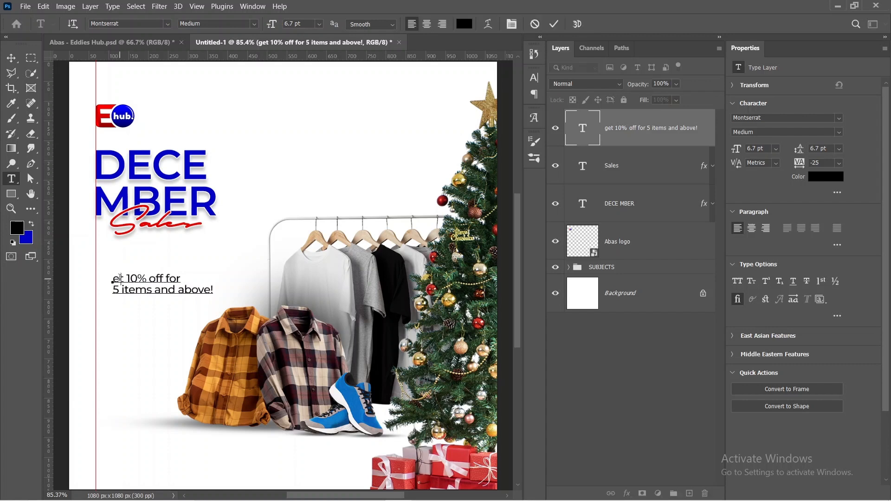
type("G")
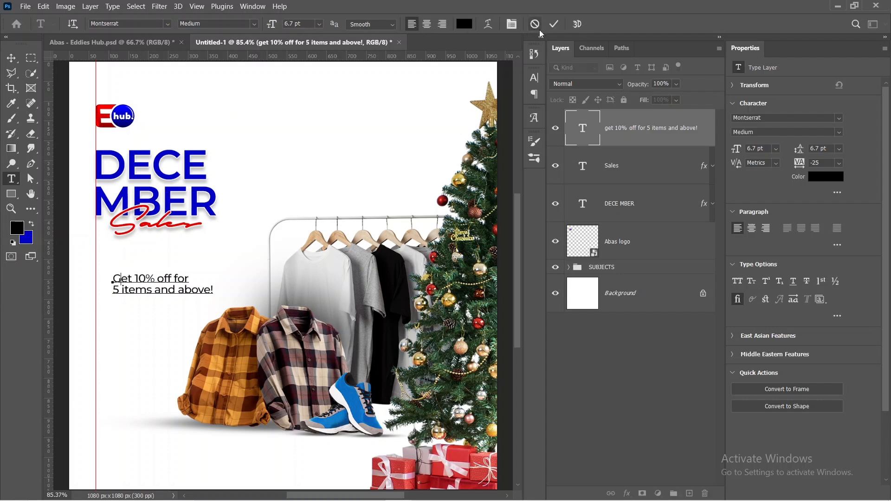
left_click(553, 28)
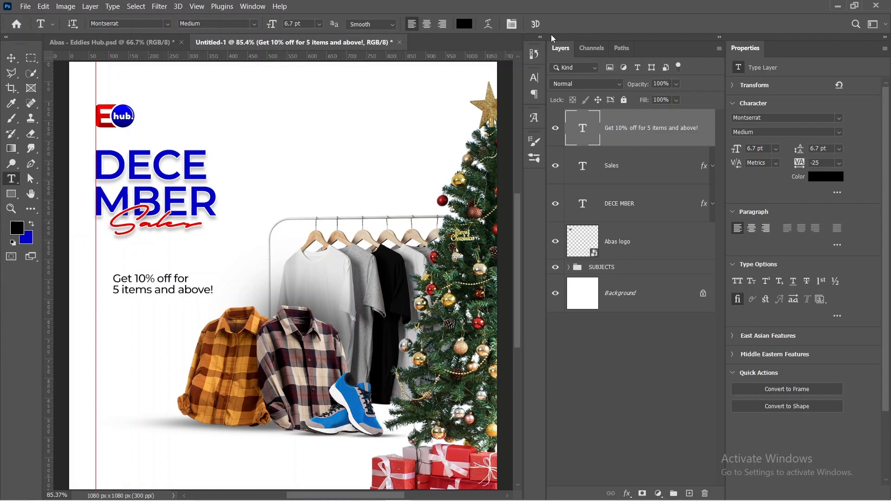
Step: Move the offer text up below the Sales text with its left edge aligned to the vertical guide
mouse_move(502, 498)
key("v")
left_click_drag(157, 292, 118, 264)
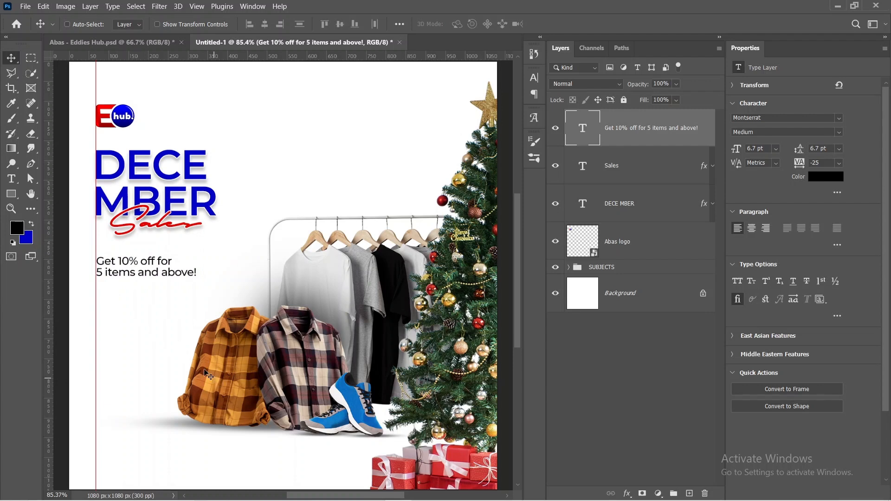
Step: Recolor the words "10% off" in the offer text with the red e80201 sampled from the Sales text and set them to SemiBold
double_click(123, 261)
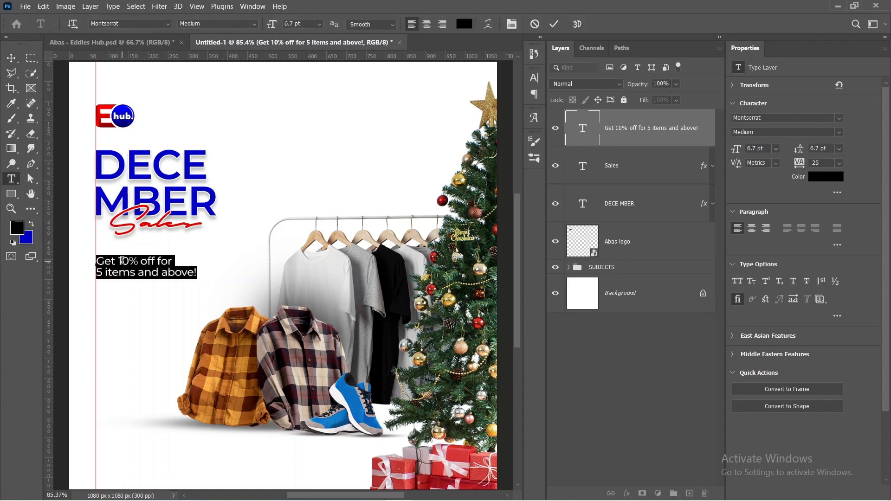
left_click_drag(118, 261, 154, 261)
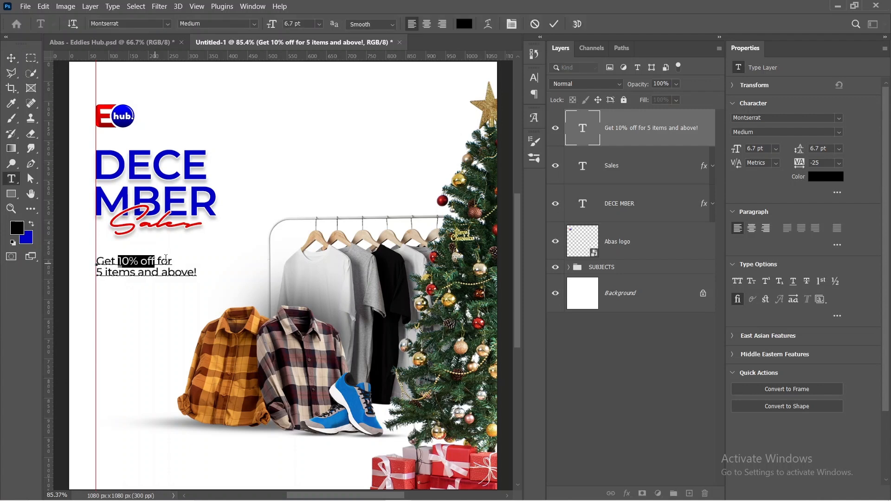
left_click(819, 178)
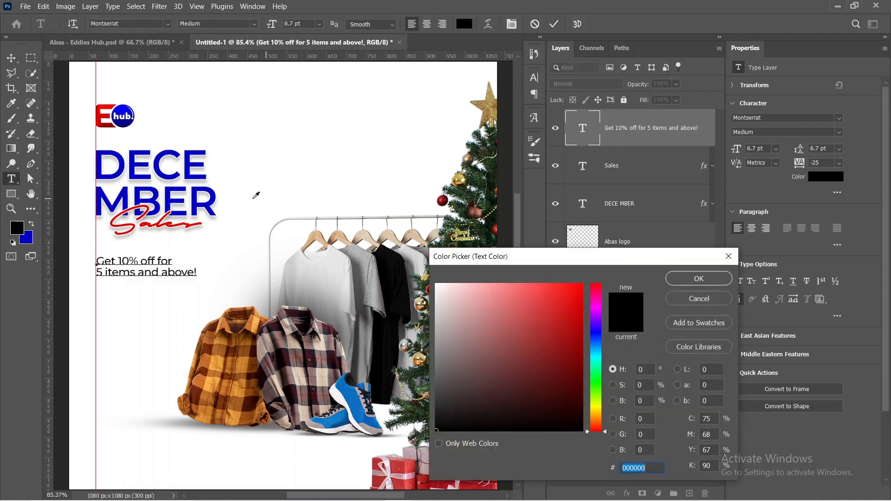
left_click(125, 210)
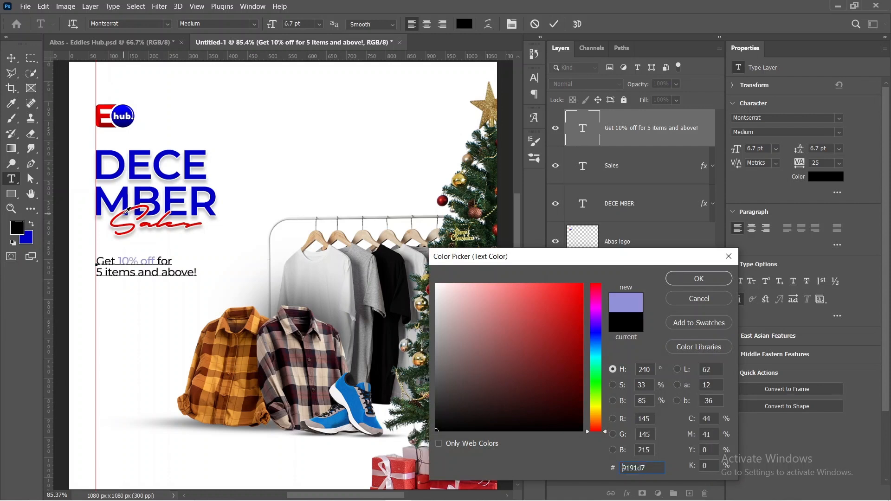
left_click(122, 217)
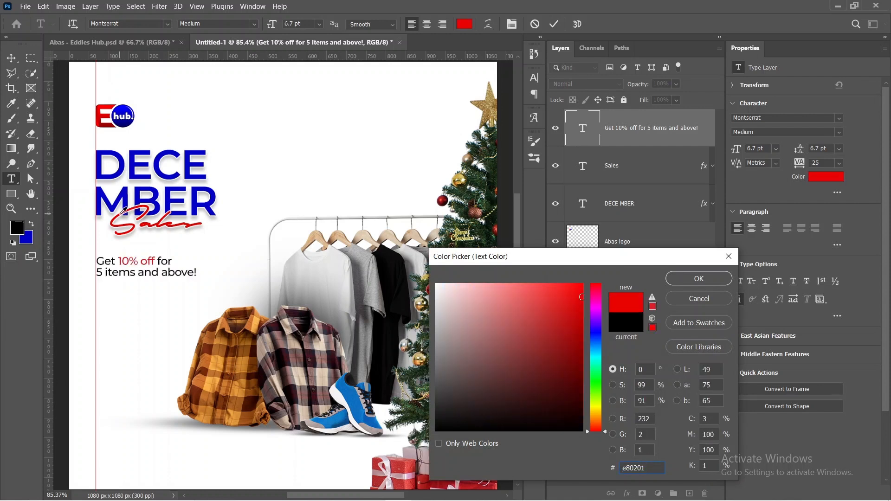
left_click(690, 278)
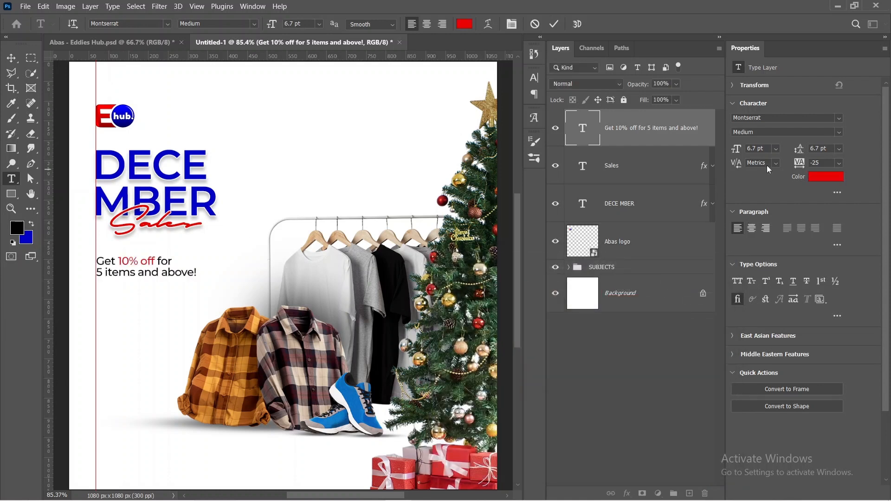
left_click(840, 134)
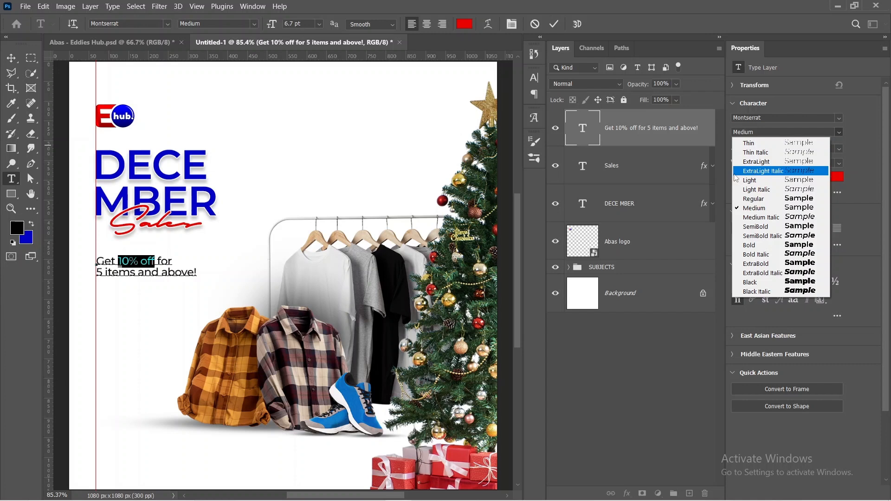
left_click(737, 228)
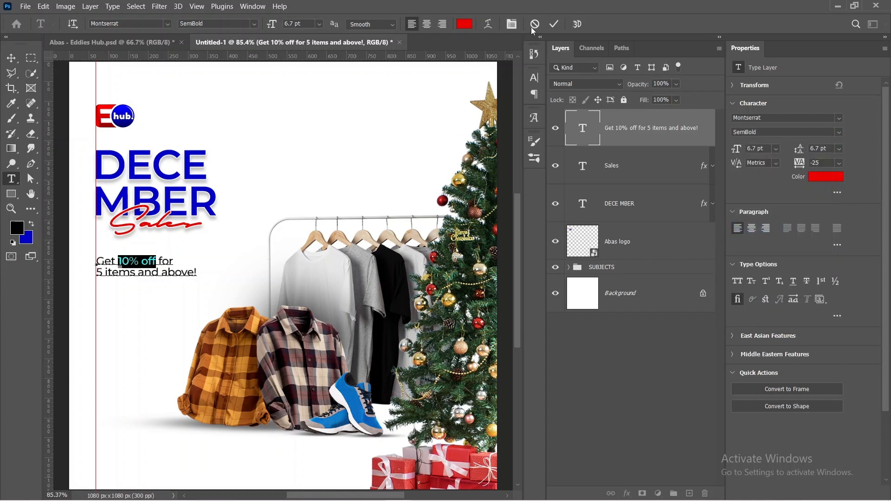
Step: Draw a rectangle about 324 x 48 px below the offer text, starting at the vertical guide, and fill it with the recently used red
left_click(554, 24)
key("v")
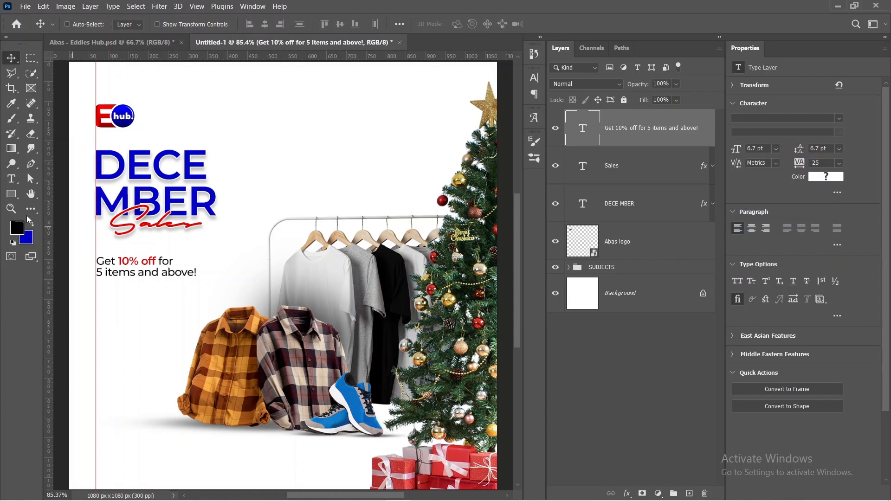
left_click(12, 194)
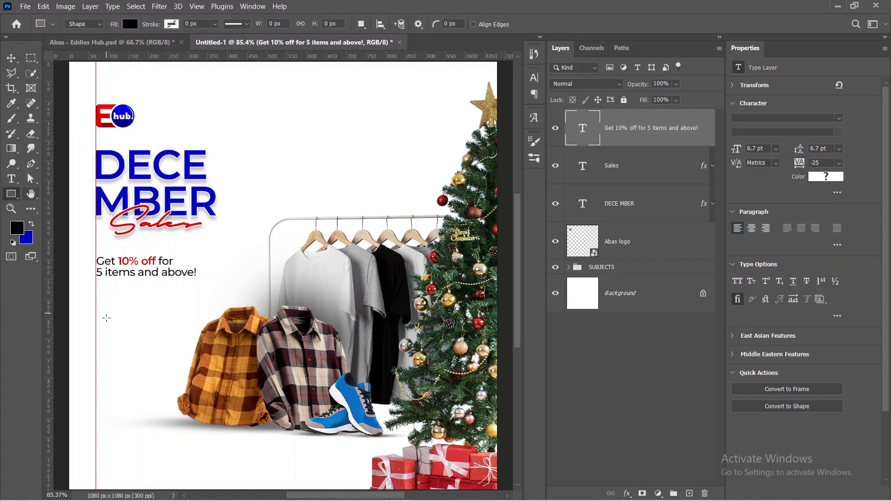
left_click_drag(113, 341, 224, 340)
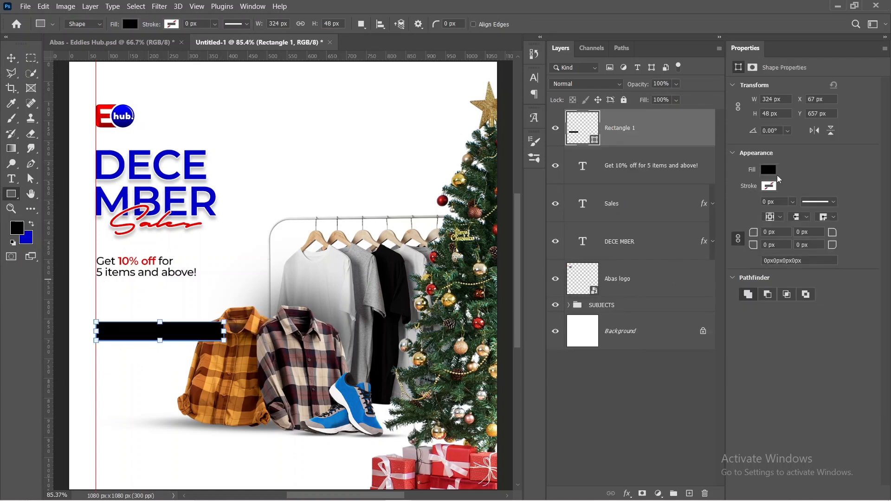
left_click(769, 171)
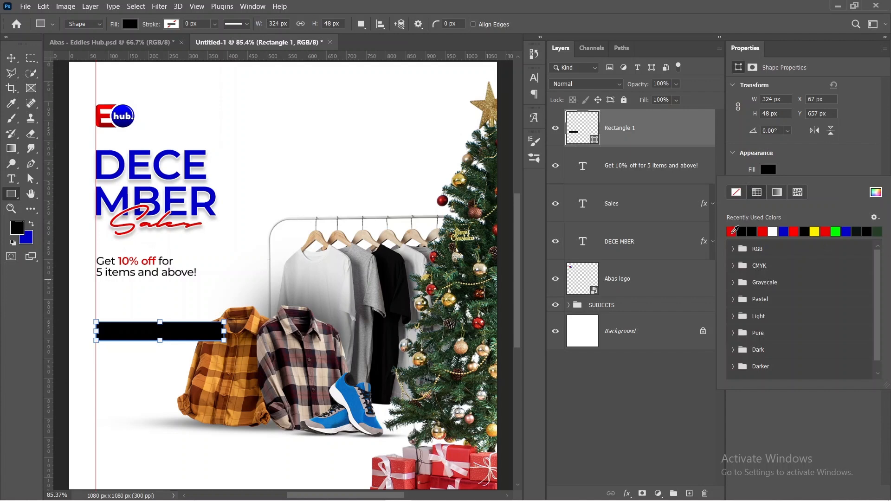
left_click(732, 231)
left_click(834, 170)
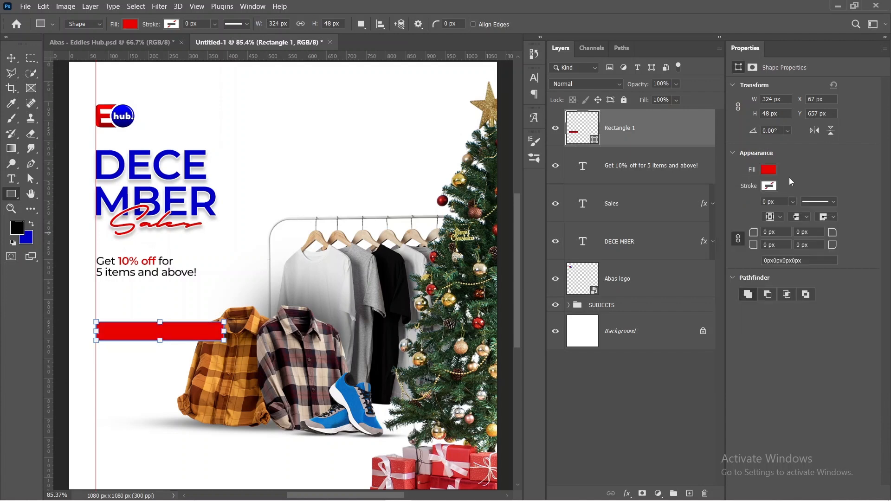
Step: Move the red rectangle's layer below the SUBJECTS group and extend its lower edge to a height of about 64 px
key("v")
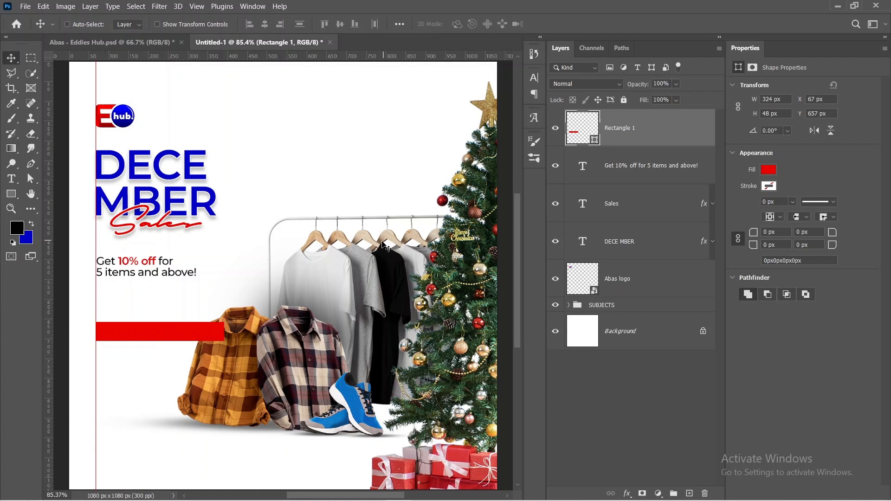
left_click_drag(643, 140, 644, 309)
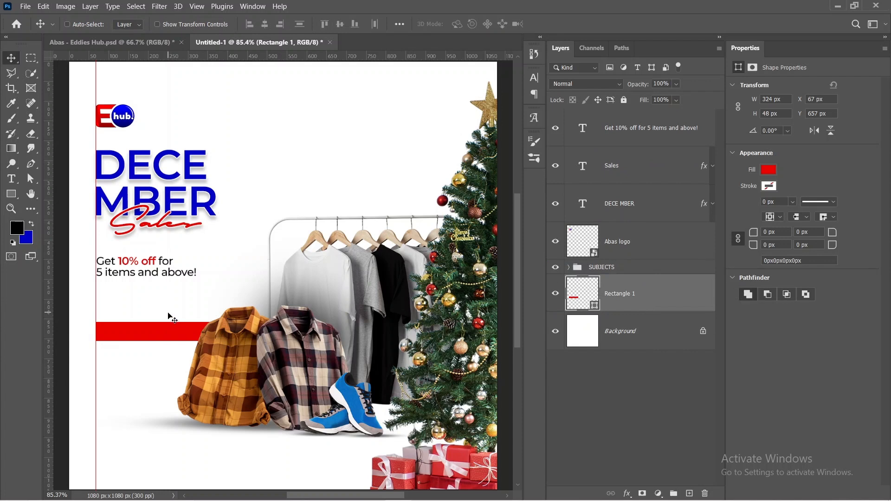
key("u")
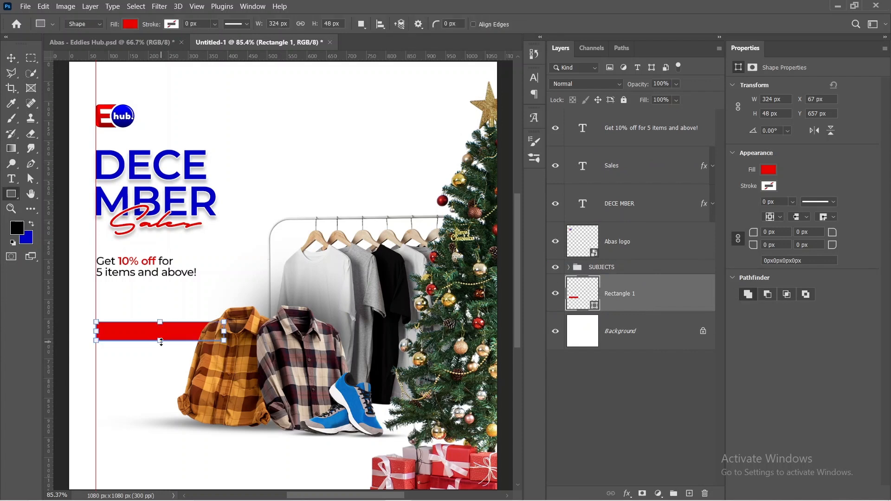
left_click_drag(161, 342, 160, 349)
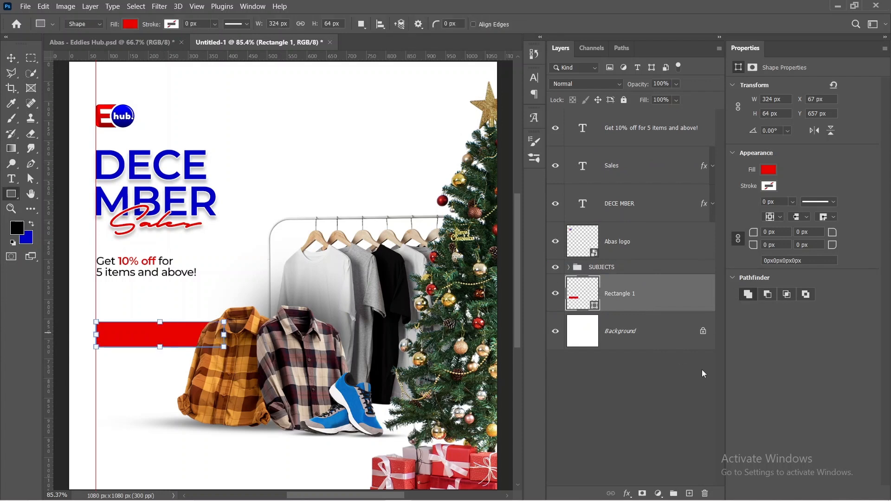
left_click(641, 386)
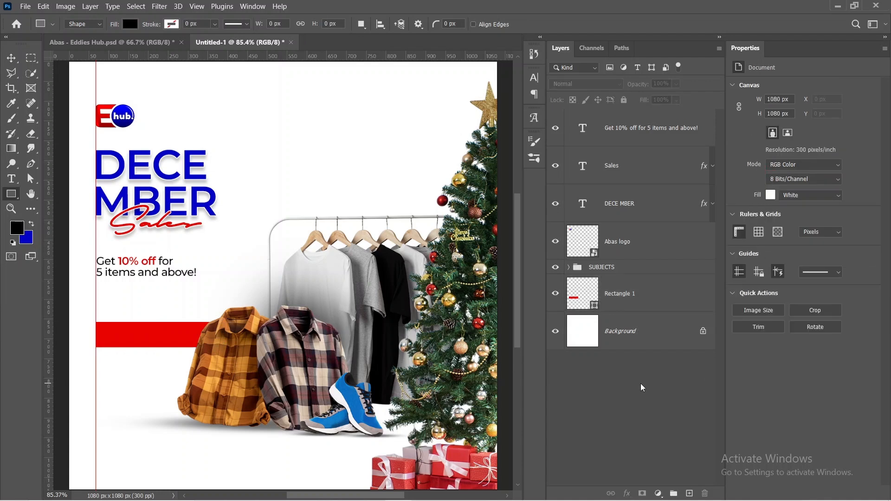
Step: Add the text "ORDER NOW!" in white (ffffff) over the red rectangle
key("t")
left_click(109, 336)
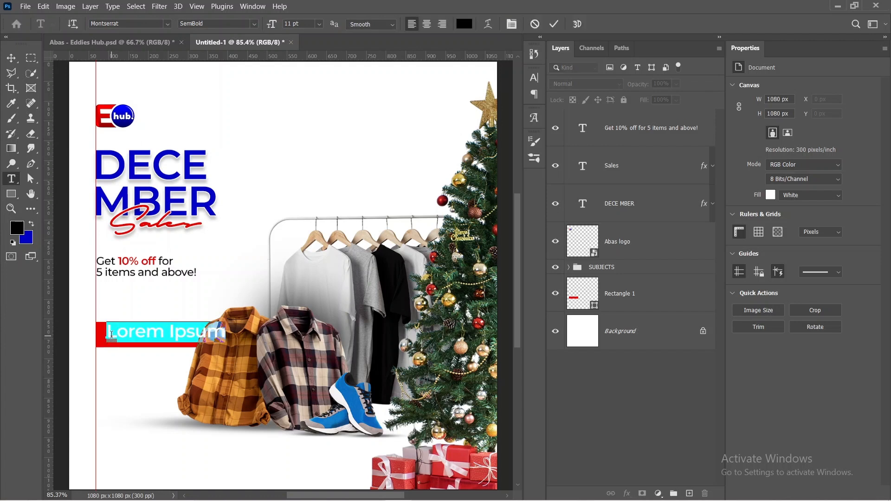
left_click(830, 180)
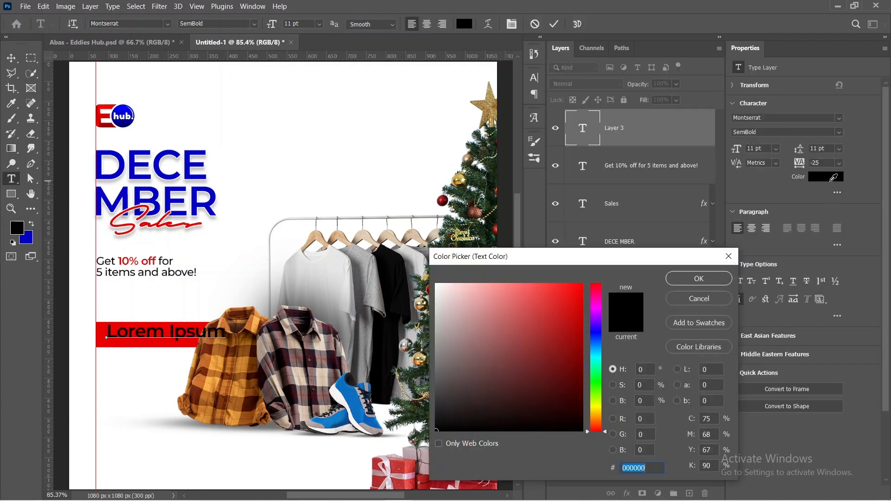
left_click_drag(561, 318, 375, 244)
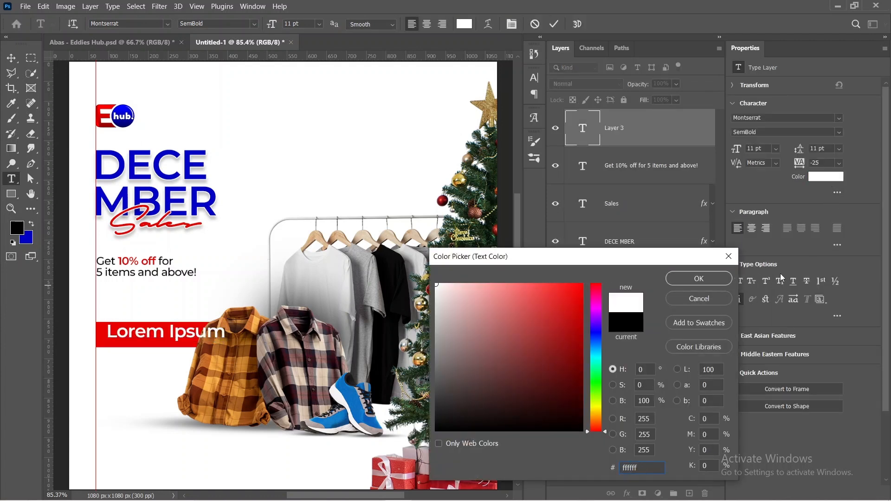
left_click(714, 278)
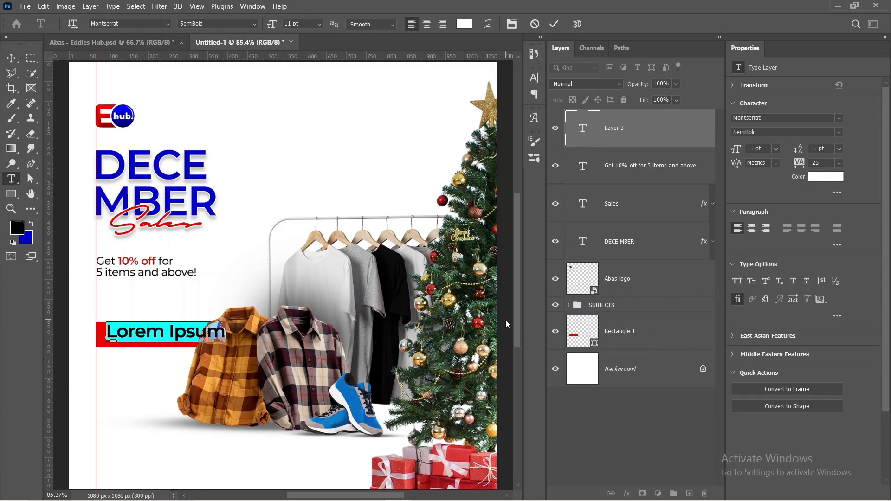
type("O")
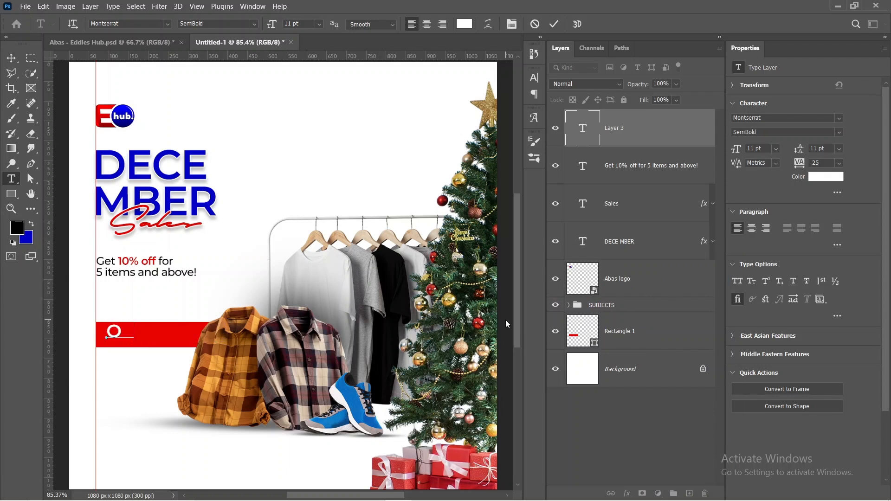
type("RDER NOW!")
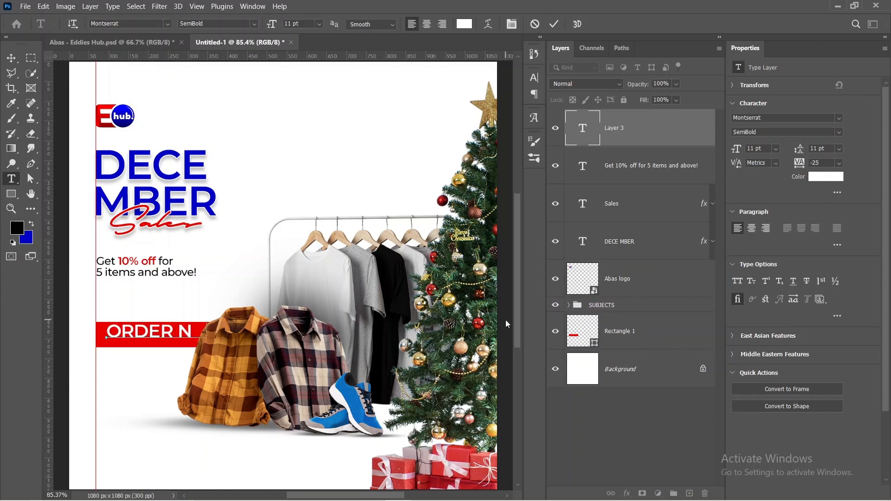
left_click(554, 27)
Step: Set the "ORDER NOW!" text to Medium weight and scale it down to about 7.33 pt inside the visible part of the red bar
left_click(838, 132)
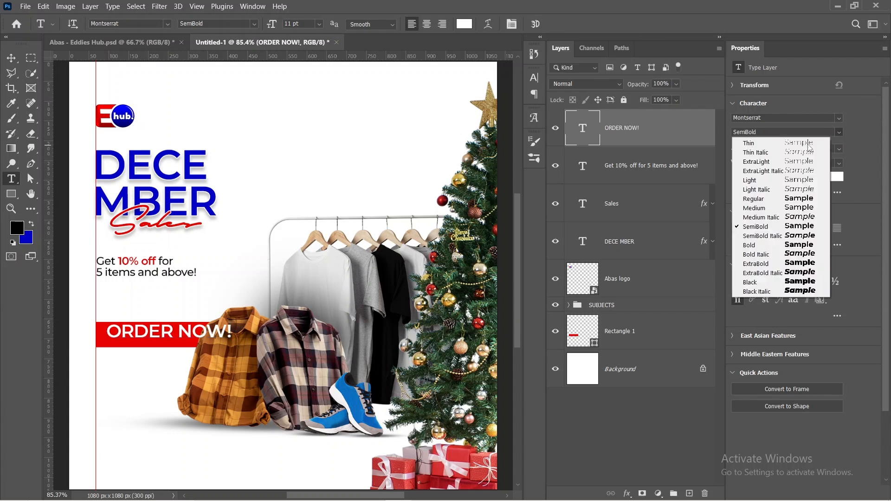
left_click(758, 209)
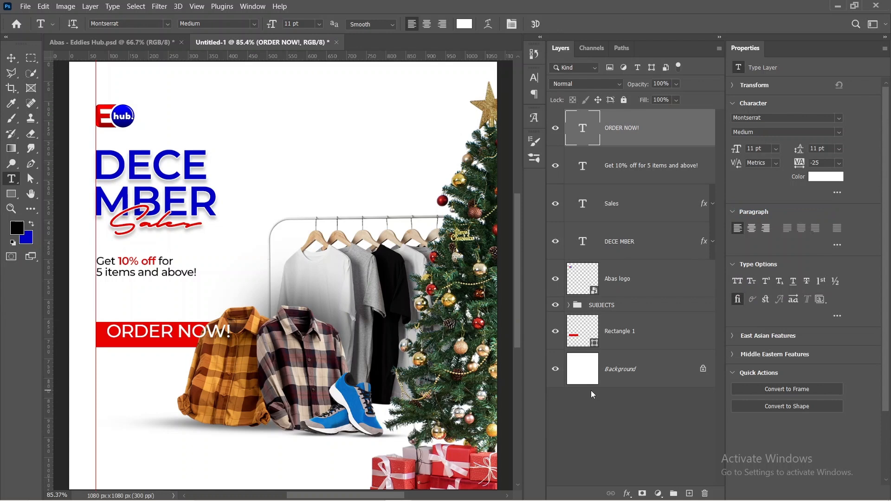
key("ctrl+t")
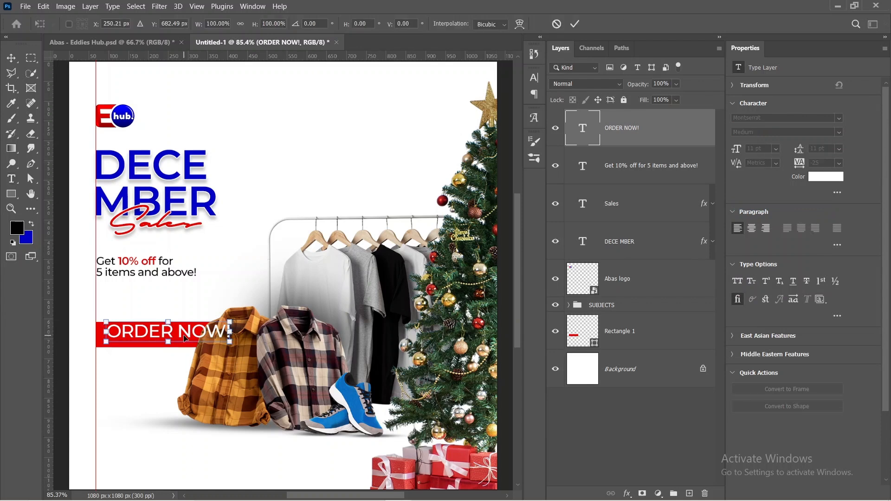
mouse_move(181, 339)
left_mouse_down()
mouse_move(176, 345)
mouse_move(206, 339)
mouse_move(184, 340)
left_mouse_up()
left_click(575, 23)
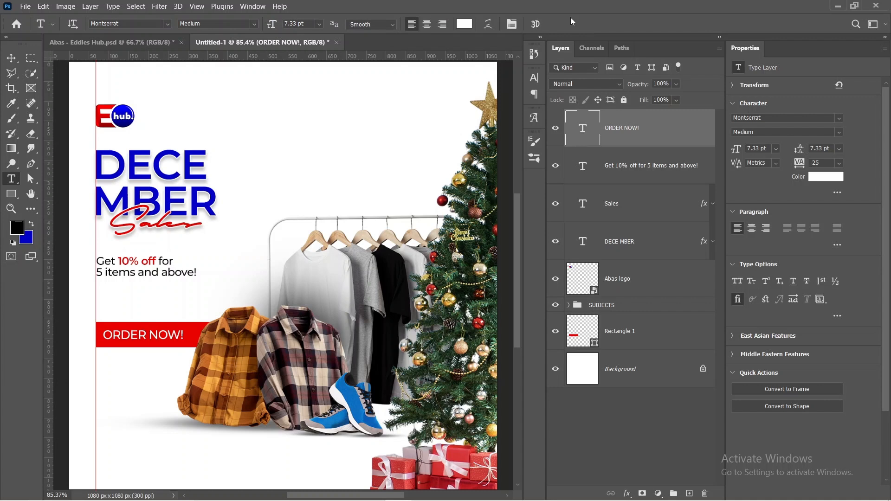
Step: Nudge the "ORDER NOW!" text slightly to the right within the red bar
key("v")
key("Right")
key("Right")
key("Right")
key("Right")
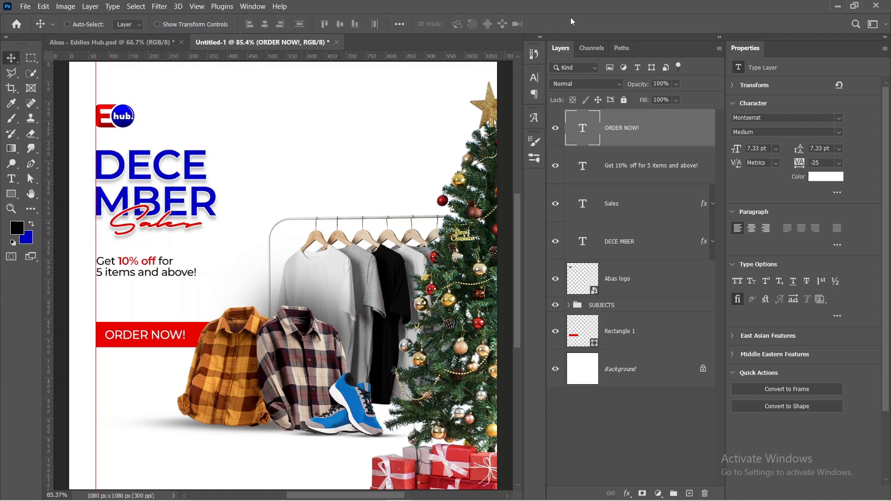
key("Right")
key("Right")
key("Right")
key("Right")
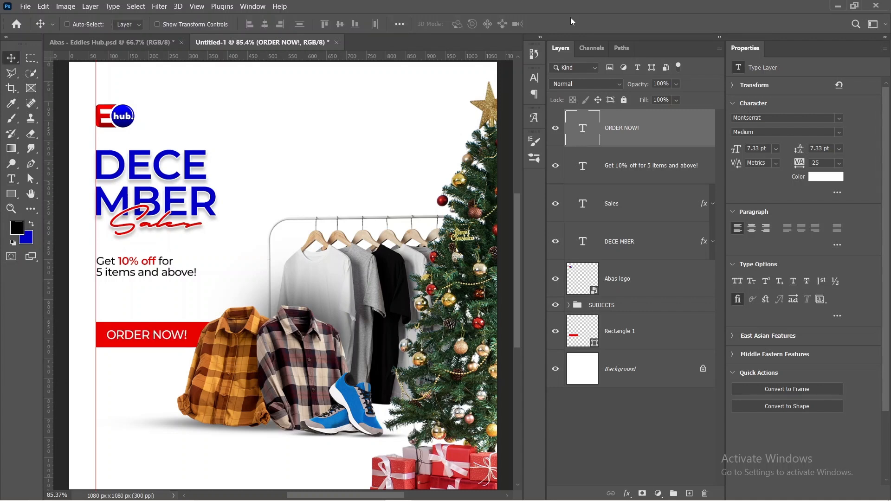
key("Right")
key("Right")
key("Right")
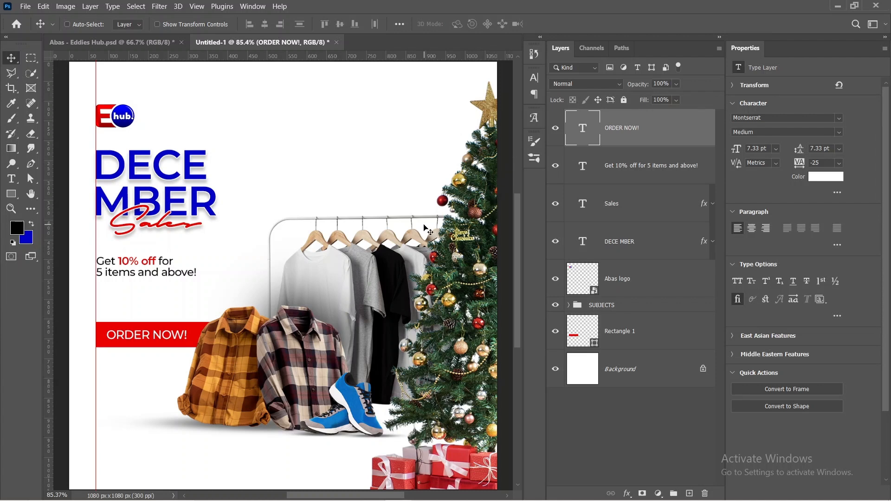
Step: Draw a rectangle of about 910 x 166 px across the canvas bottom, overhanging its left and lower edges
scroll(428, 232, "down", 1)
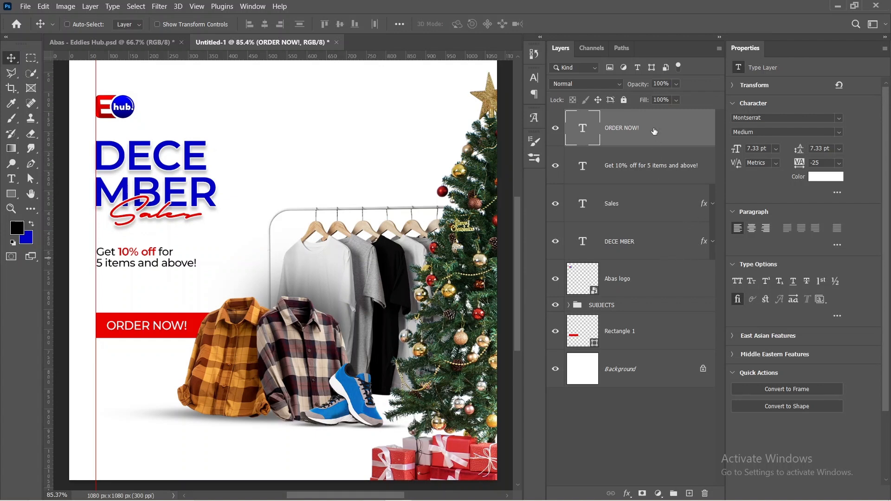
left_click(12, 194)
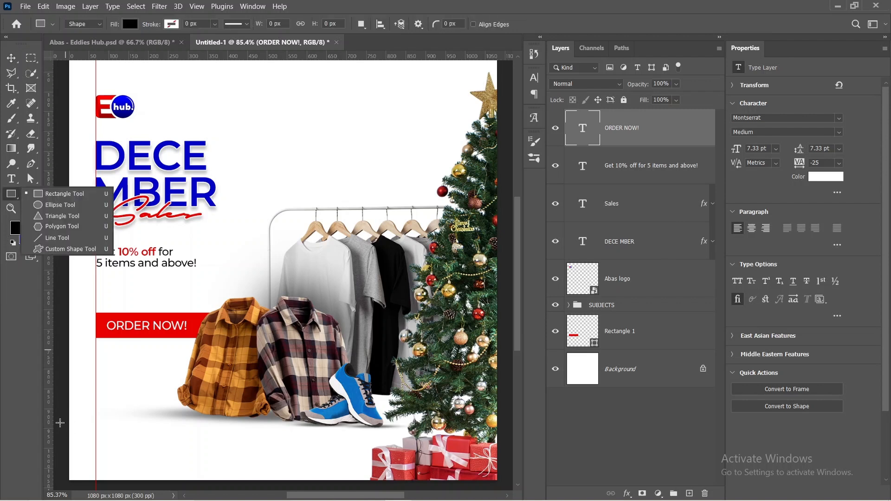
left_click_drag(61, 422, 420, 488)
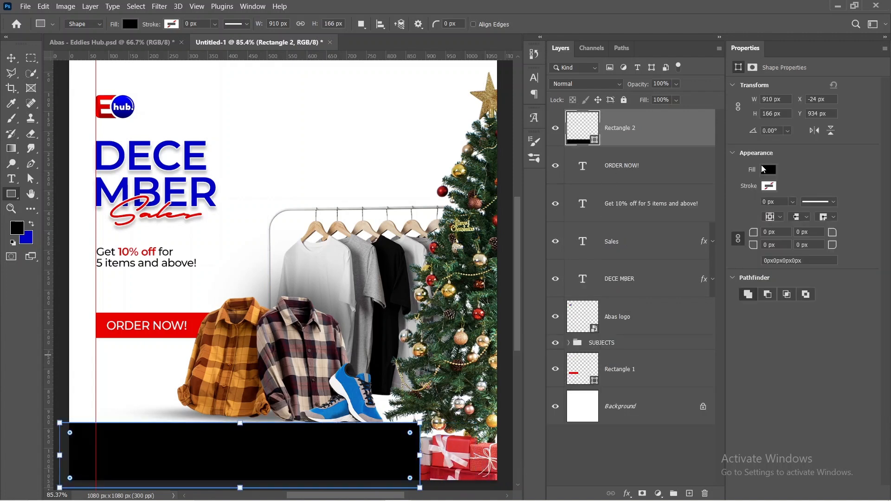
Step: Fill the bottom rectangle with the blue sampled from the DECE MBER headline (0202c5)
left_click(767, 170)
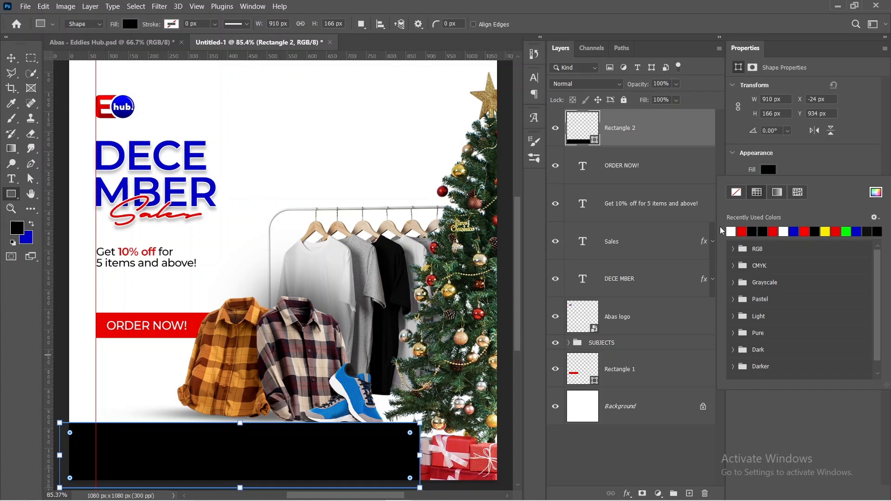
left_click(876, 192)
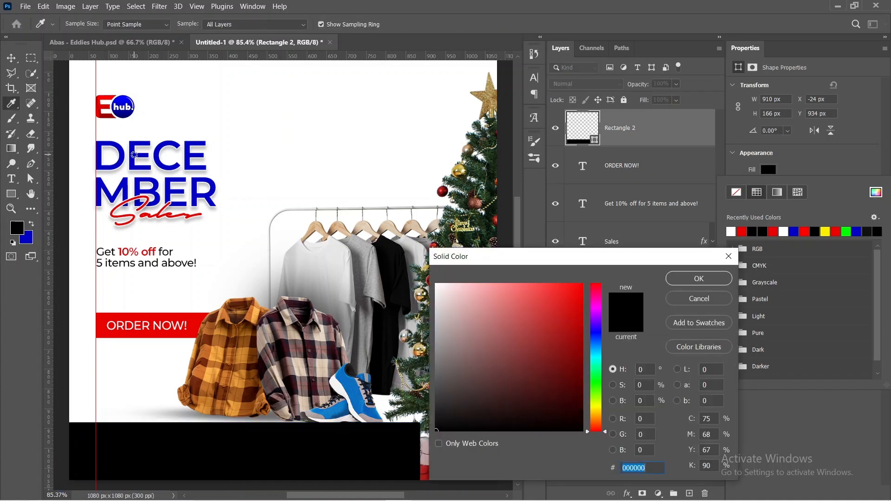
left_click(119, 151)
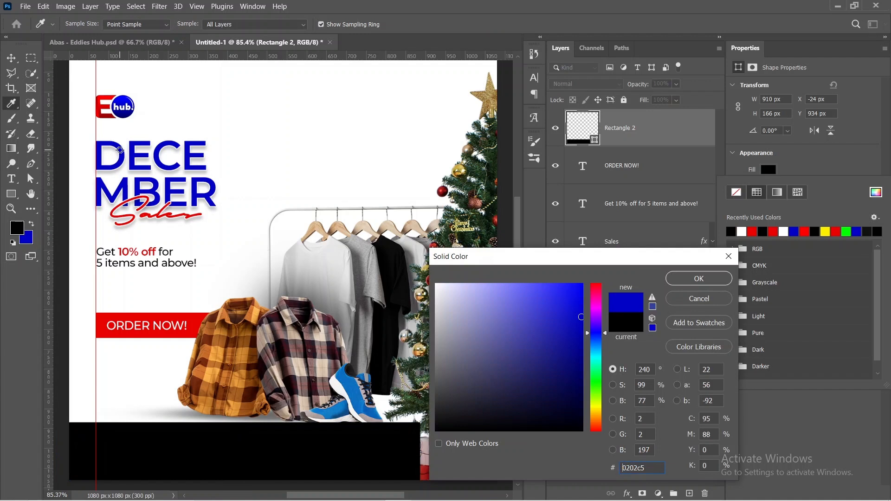
left_click(681, 278)
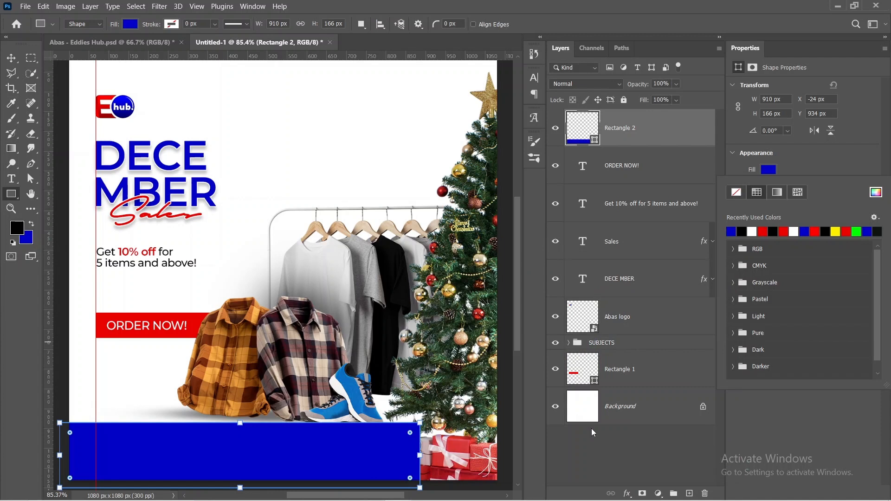
key("Escape")
key("v")
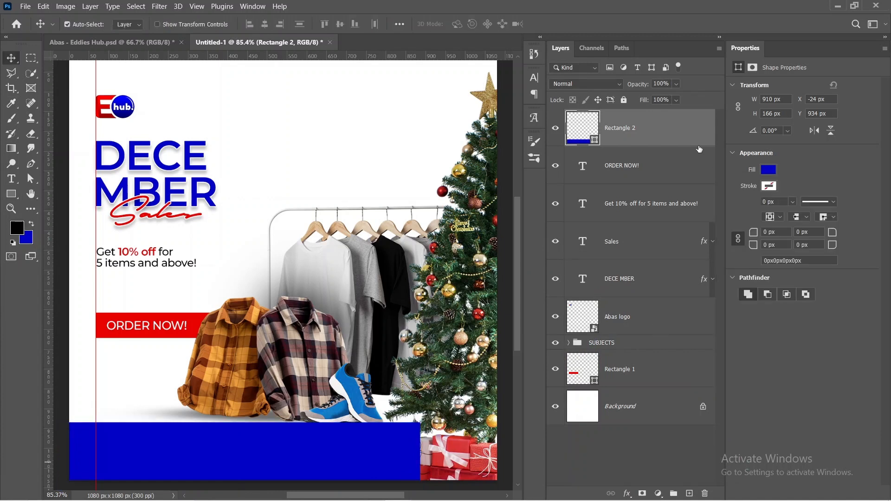
key("ctrl+shift+s")
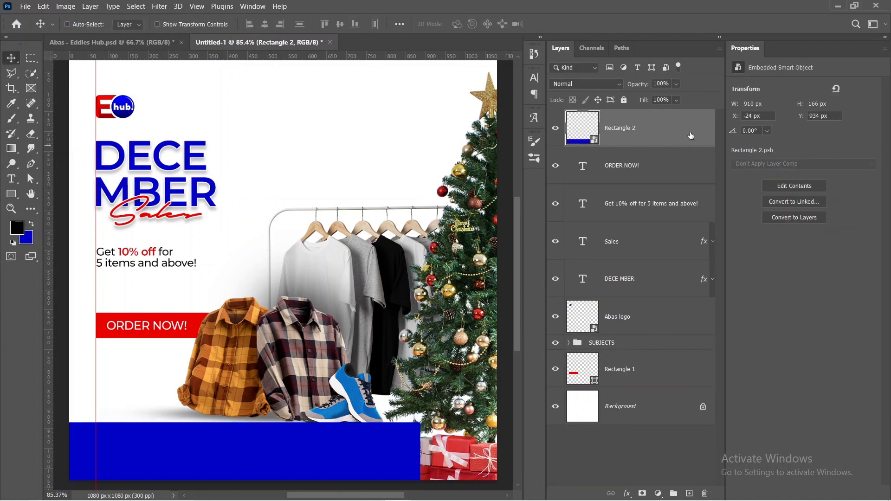
right_click(692, 138)
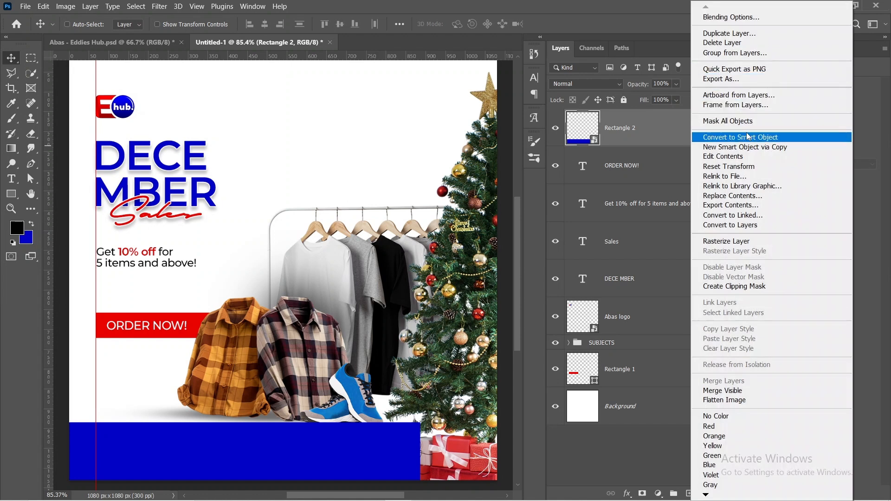
key("alt+BackSpace")
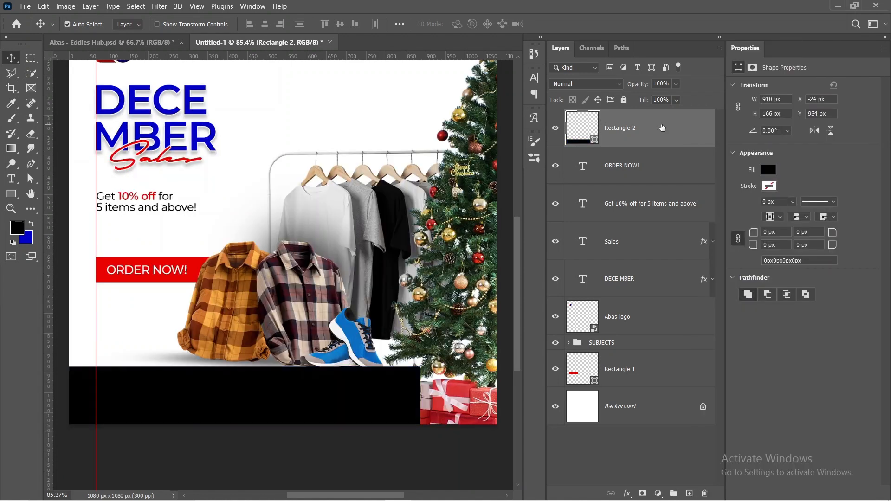
key("ctrl+BackSpace")
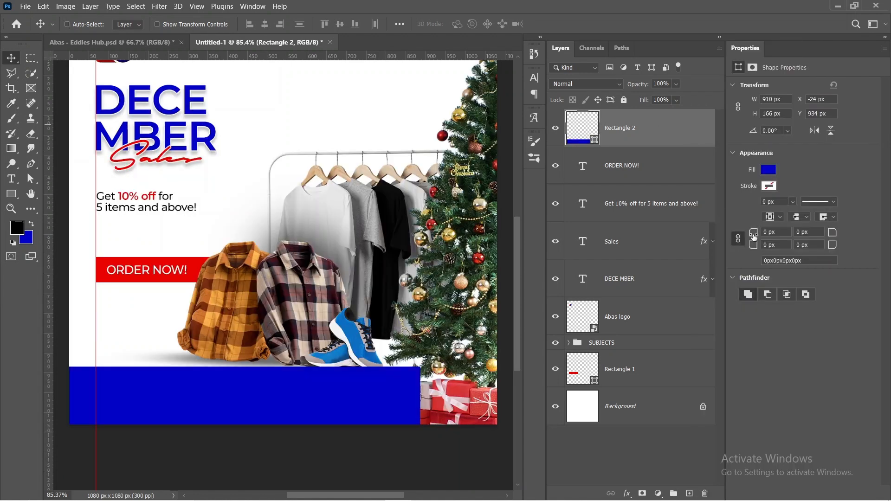
Step: Round the blue rectangle's upper-right corner to 46 px and convert its layer to a smart object
mouse_move(753, 232)
left_mouse_down()
mouse_move(766, 236)
mouse_move(757, 234)
left_mouse_up()
mouse_move(834, 233)
left_mouse_down()
mouse_move(855, 231)
mouse_move(839, 231)
left_mouse_up()
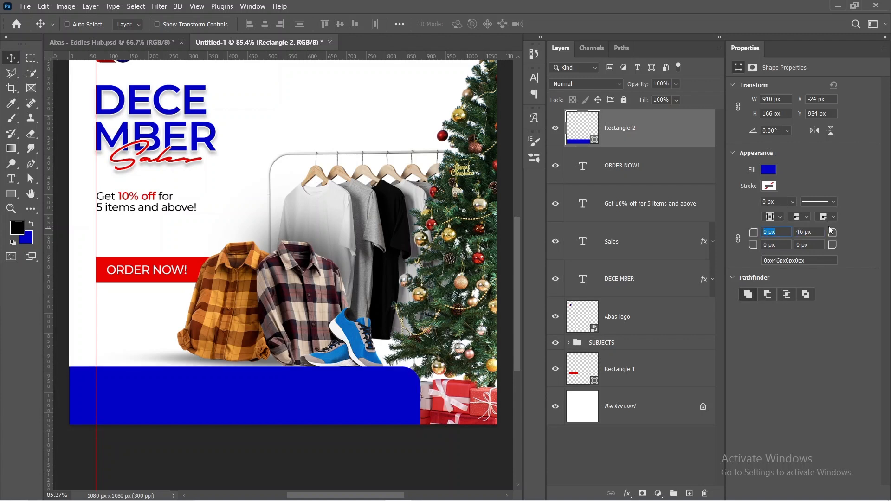
left_click(592, 439)
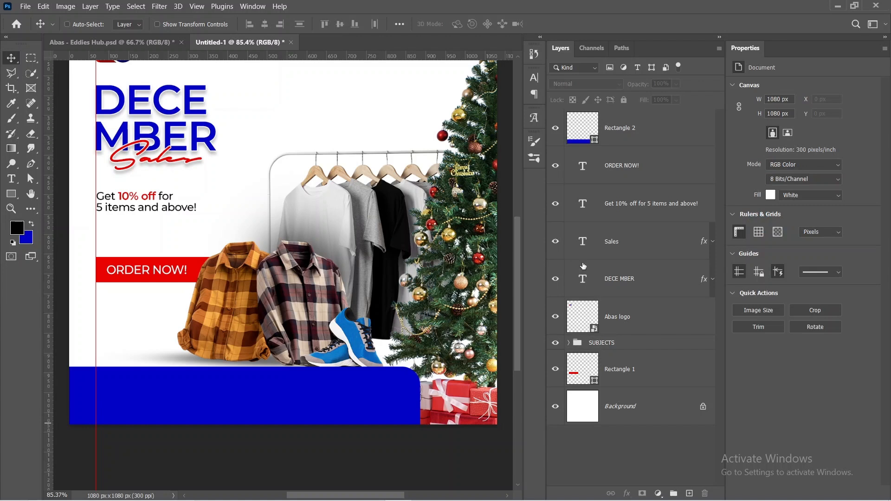
right_click(680, 119)
left_click(746, 174)
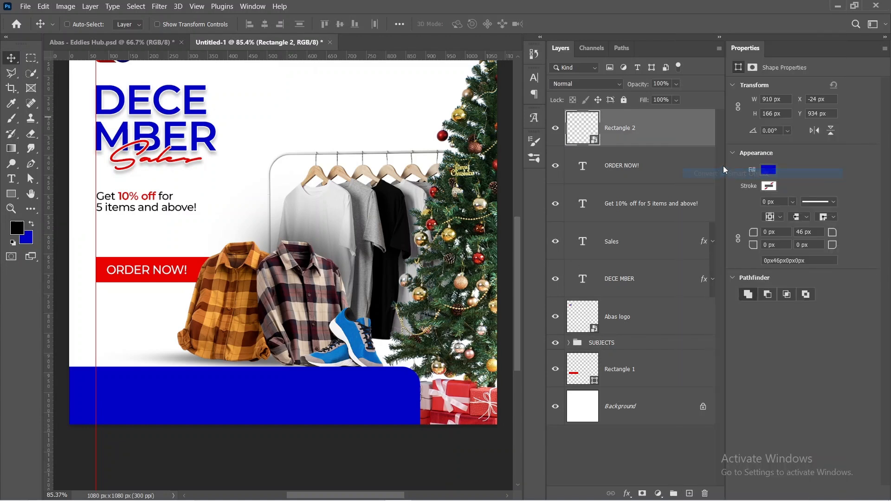
left_click(45, 7)
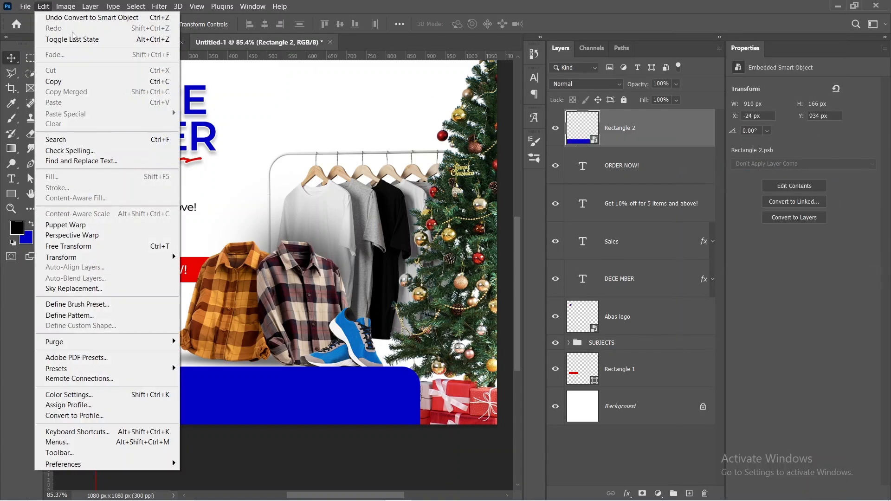
left_click(65, 225)
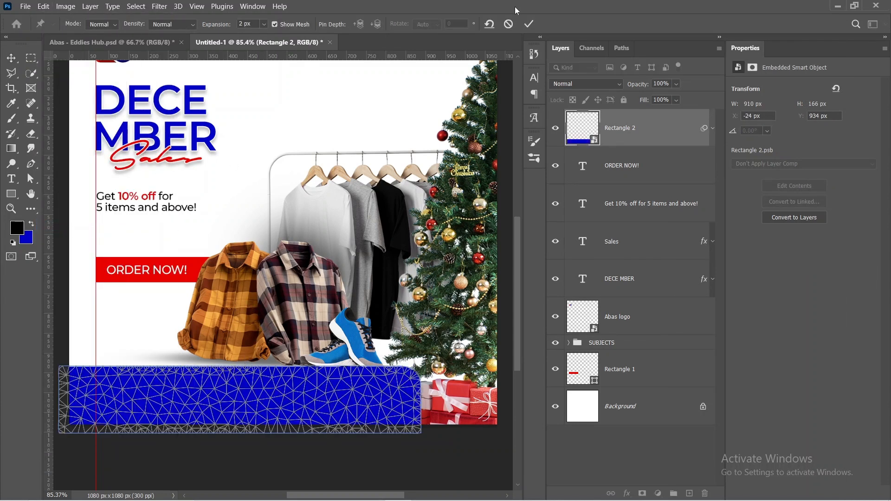
left_click(509, 24)
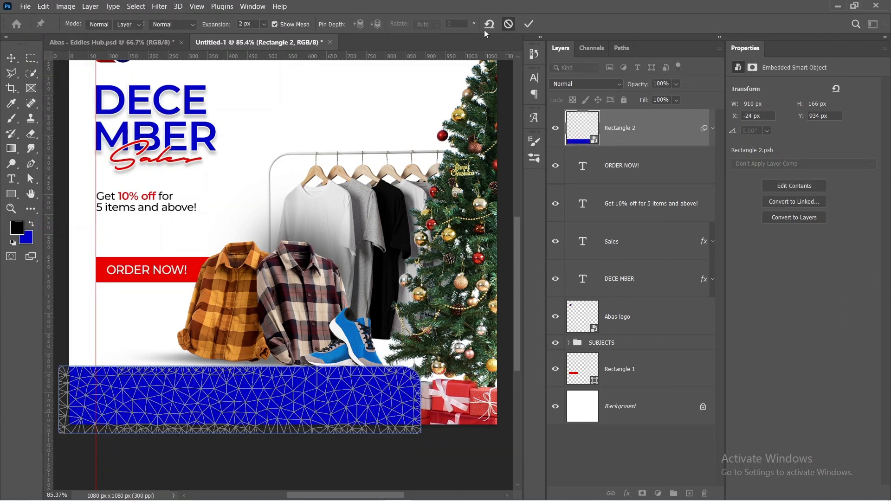
Step: Start a Perspective Warp on the blue rectangle and lay out one warp plane fitted over its visible area
left_click(51, 6)
left_click(128, 238)
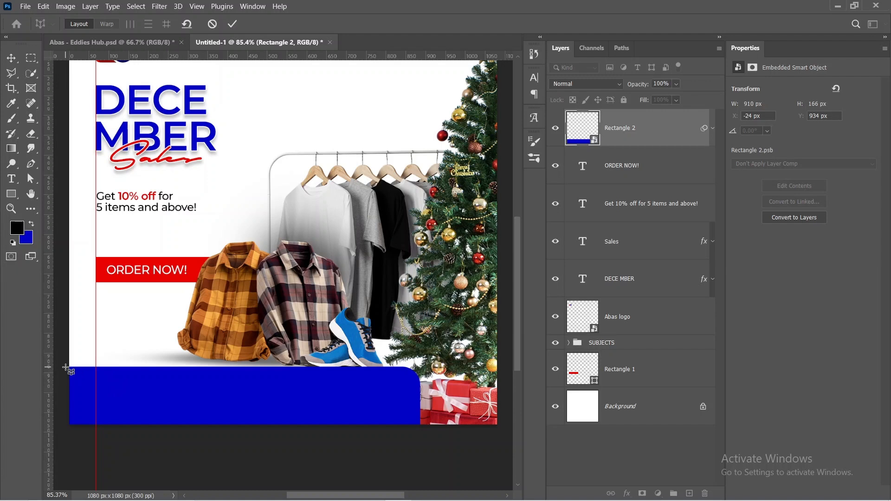
left_click_drag(69, 368, 421, 424)
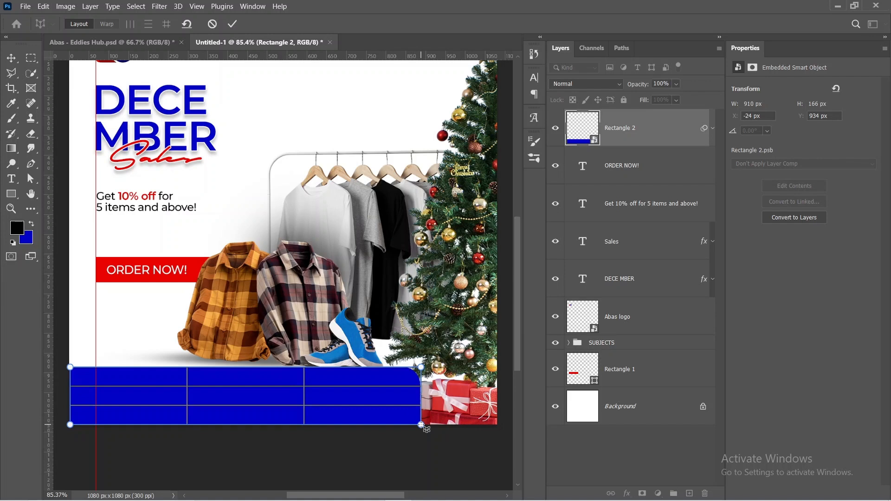
left_click_drag(420, 425, 419, 425)
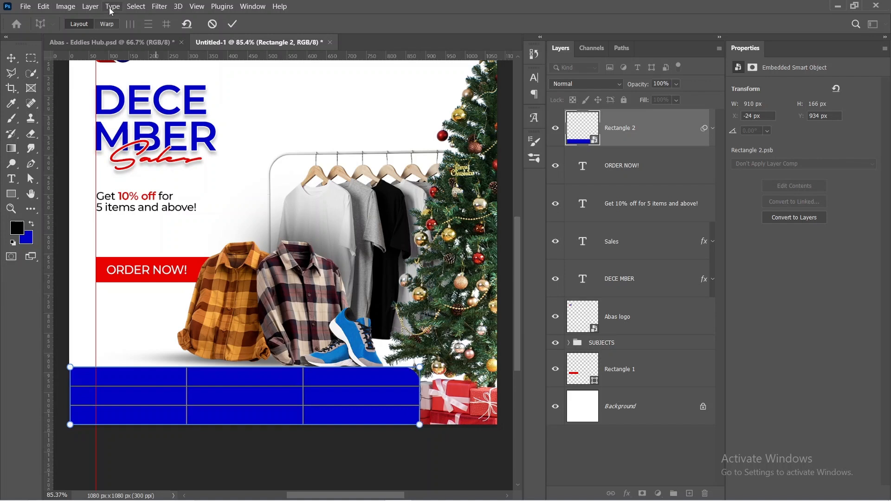
Step: Warp the blue bar's lower-right corner outward and below the canvas so its right end slants, and apply the warp
left_click(107, 24)
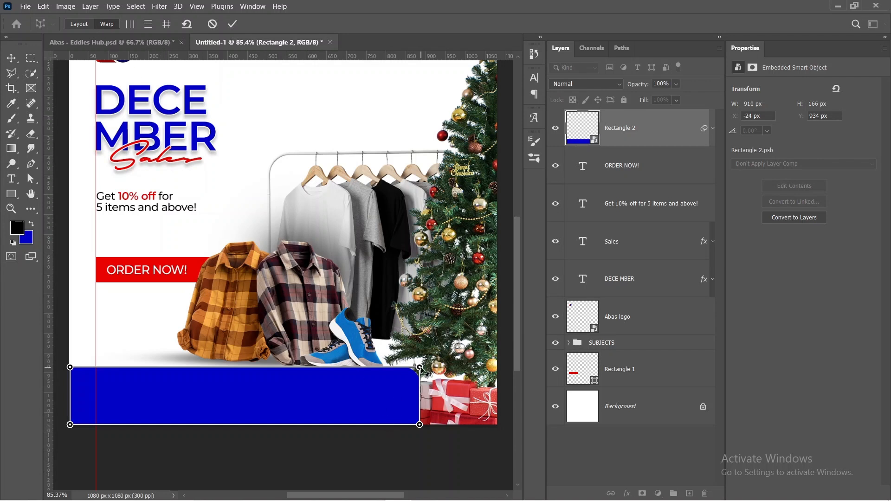
left_click_drag(419, 367, 401, 374)
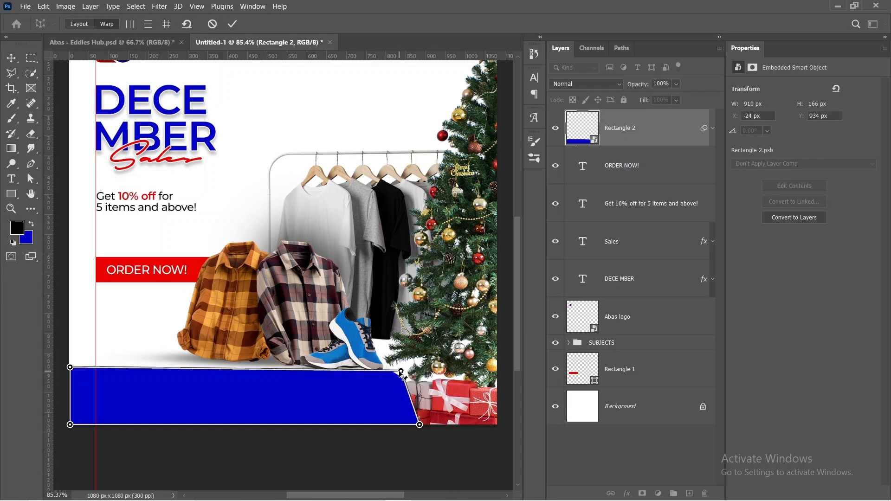
left_click_drag(402, 374, 417, 378)
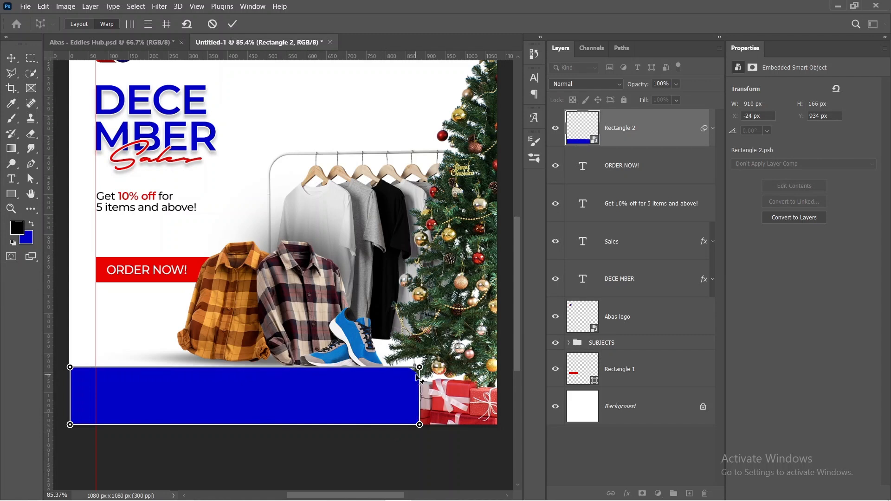
left_click_drag(420, 426, 446, 439)
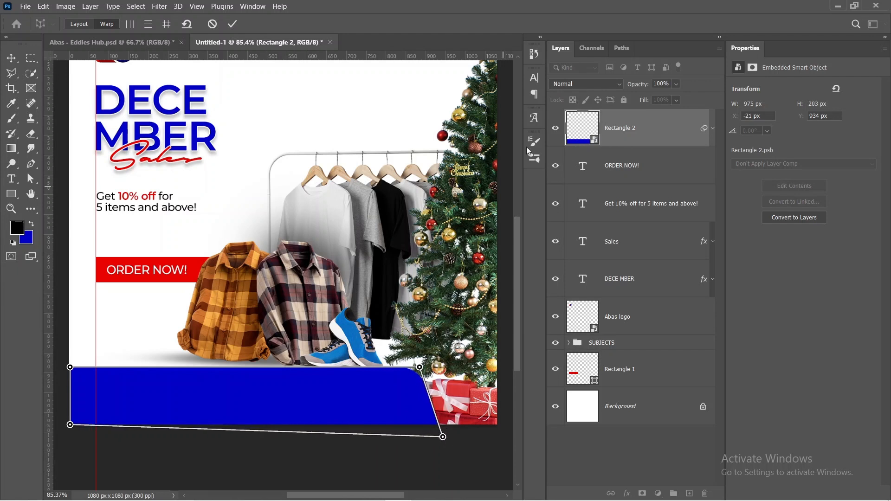
left_click(232, 24)
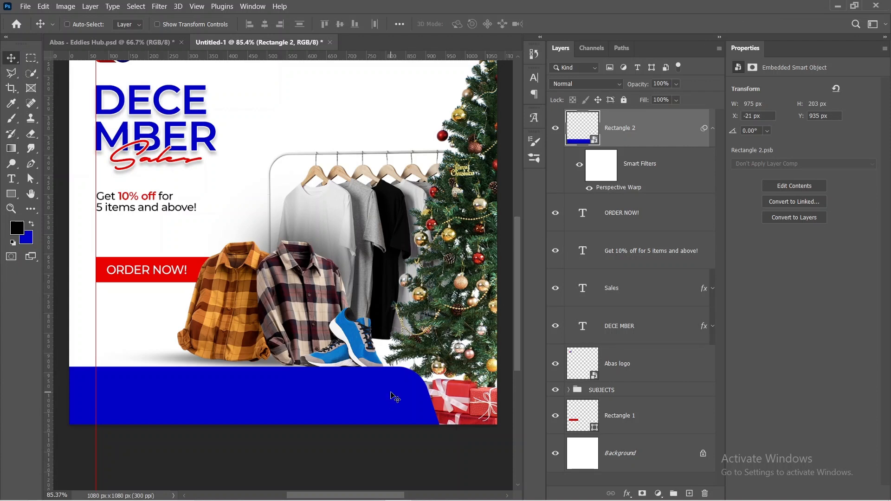
Step: Nudge the blue bar down to a Y position of 940 px
key("Down")
key("Down")
key("Down")
key("Down")
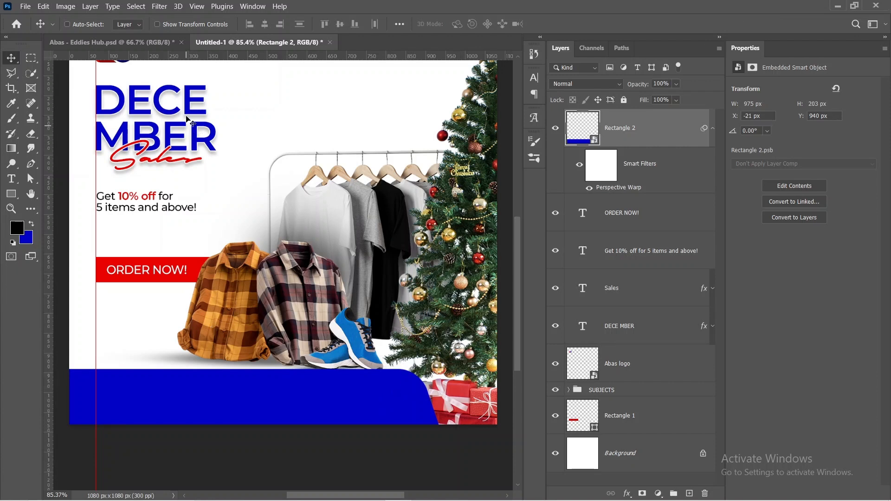
Step: Add white Montserrat Medium 11 pt text on the blue bar with the phone number copied from the Notepad notes
key("t")
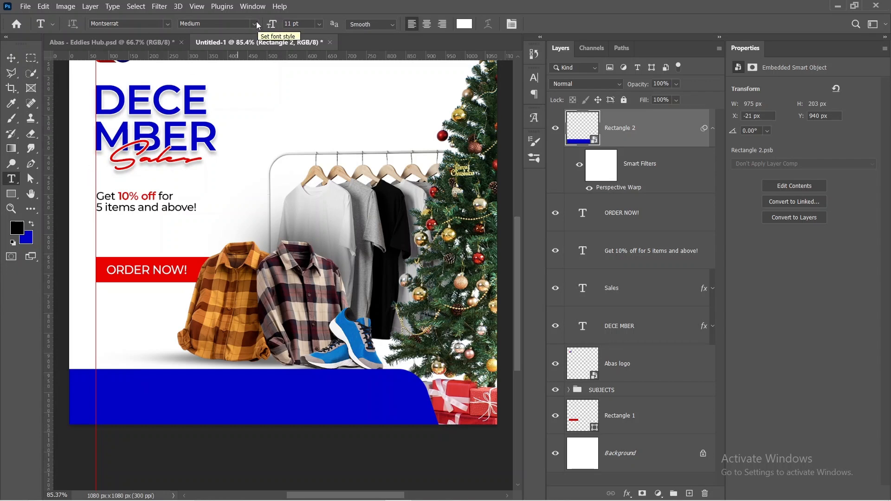
left_click(116, 401)
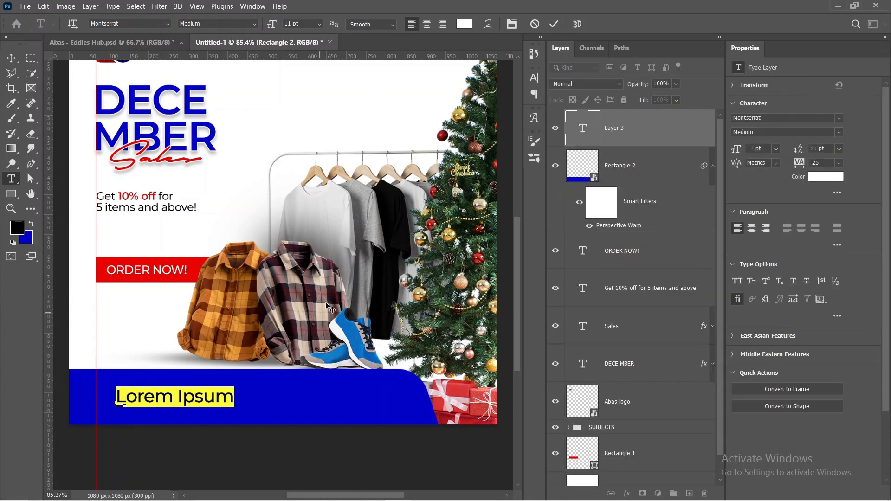
mouse_move(452, 500)
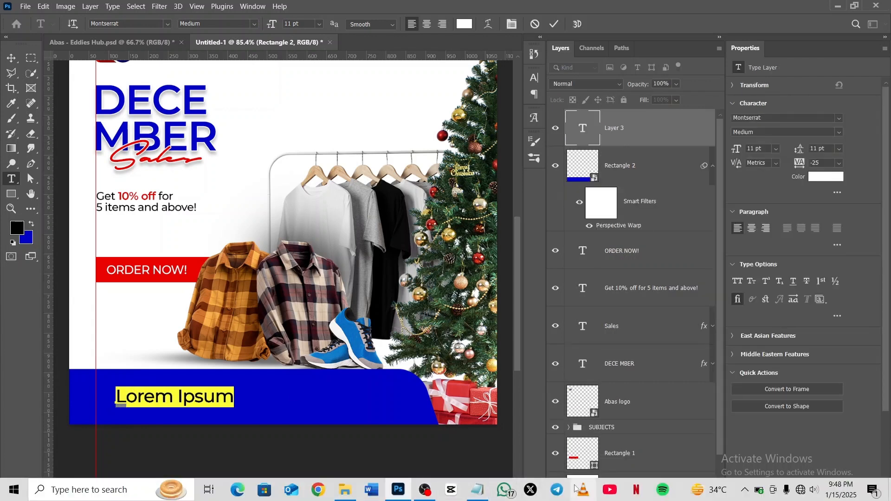
mouse_move(421, 492)
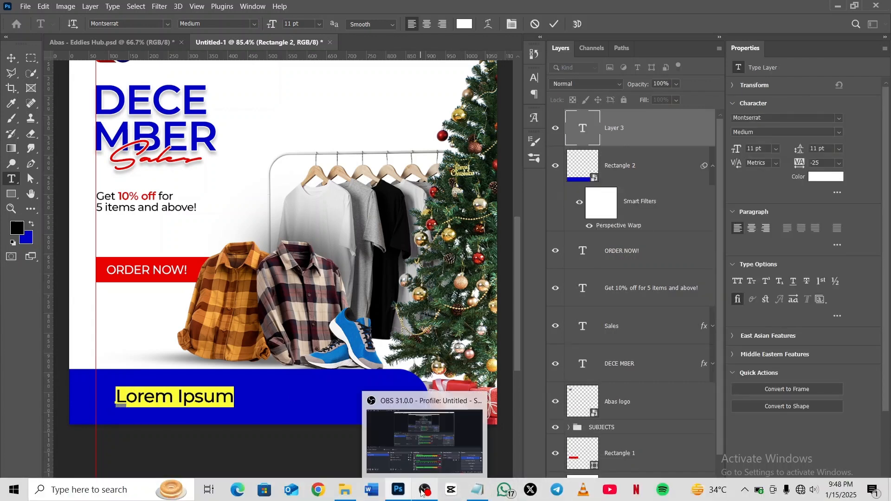
left_click(477, 463)
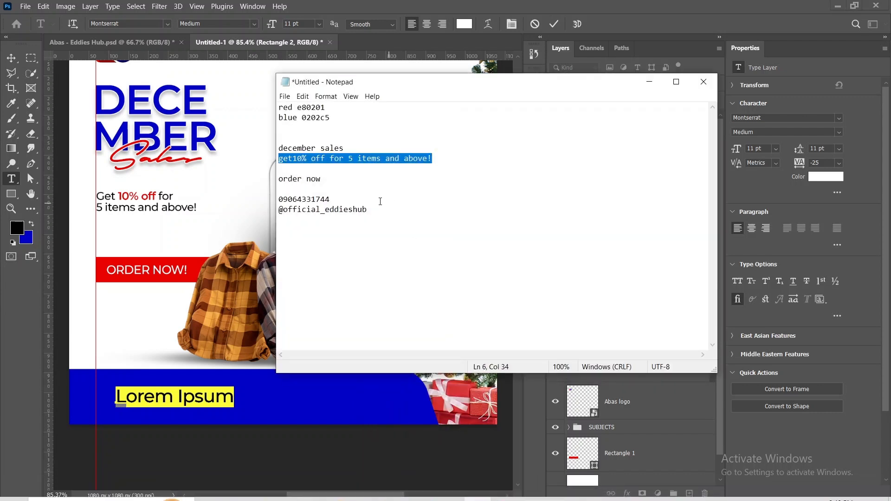
left_click_drag(336, 200, 280, 200)
key("ctrl+c")
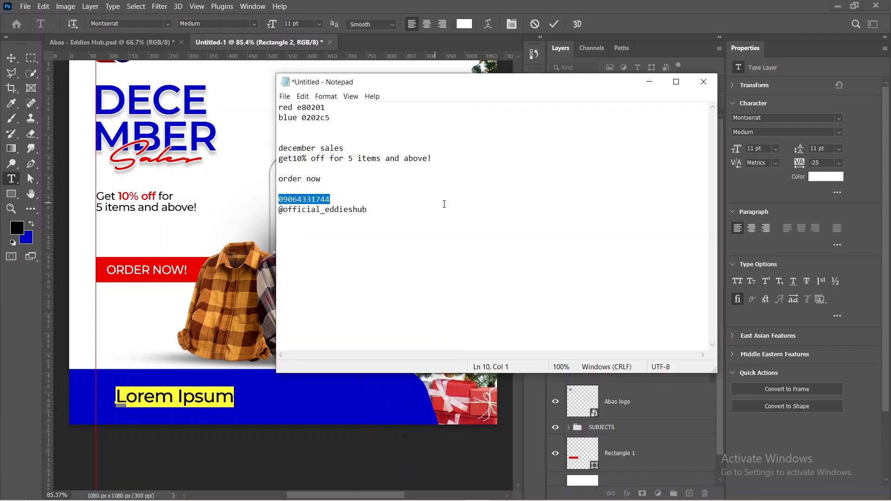
left_click(653, 83)
key("ctrl+v")
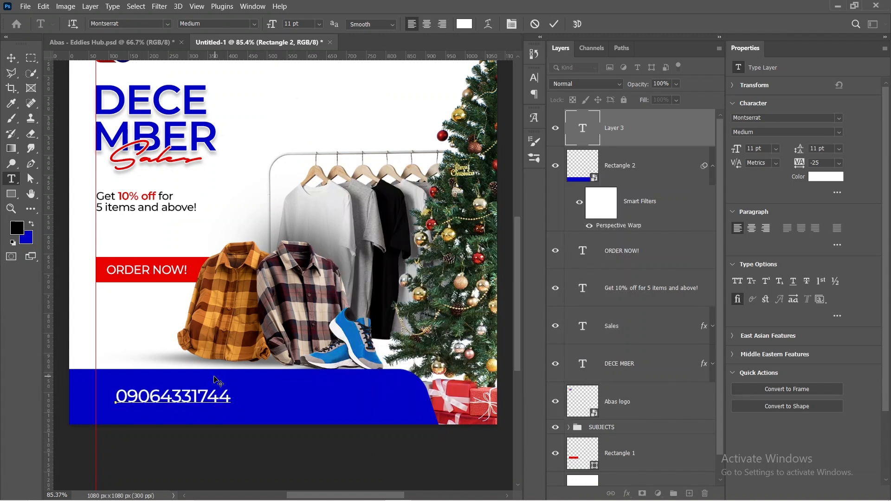
left_click(553, 23)
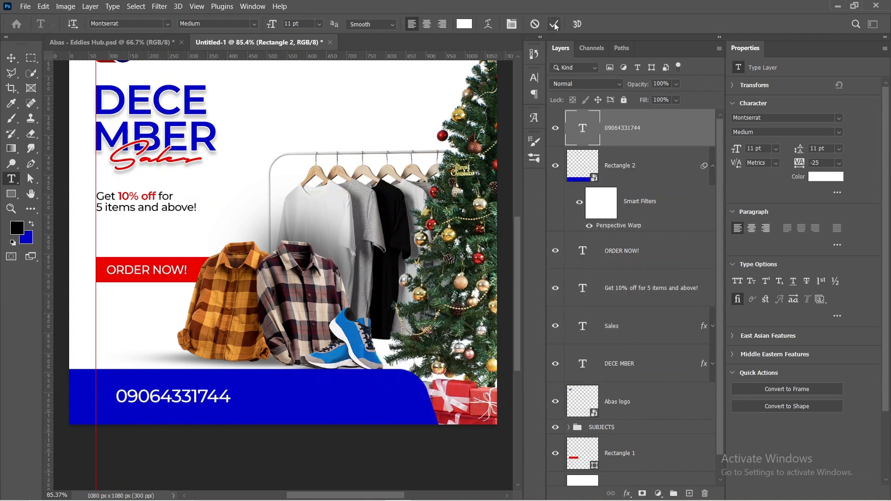
Step: Scale the phone number text on the blue bar down to about 65%, giving a 7.12 pt font size
key("ctrl+t")
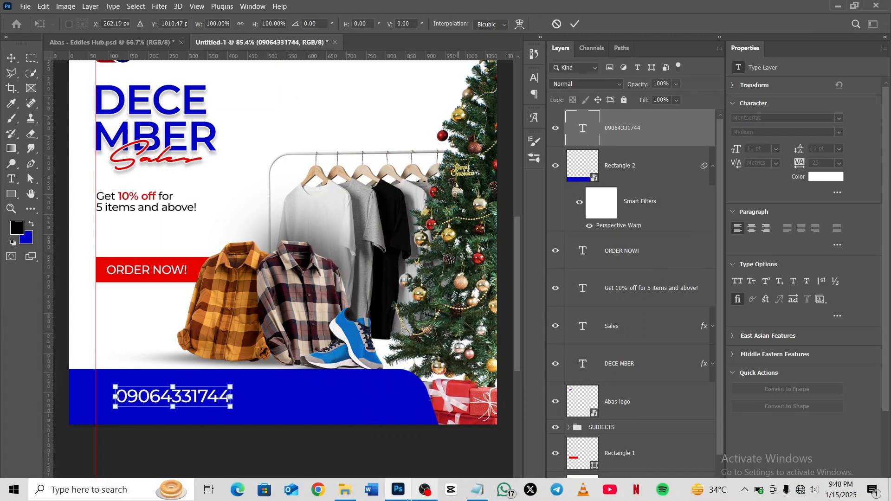
mouse_move(172, 386)
left_mouse_down()
mouse_move(173, 406)
mouse_move(173, 394)
left_mouse_up()
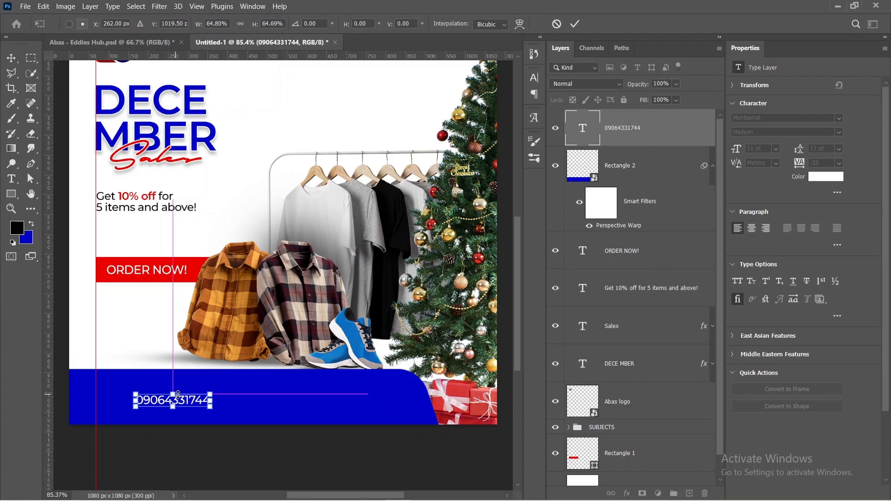
left_click(575, 23)
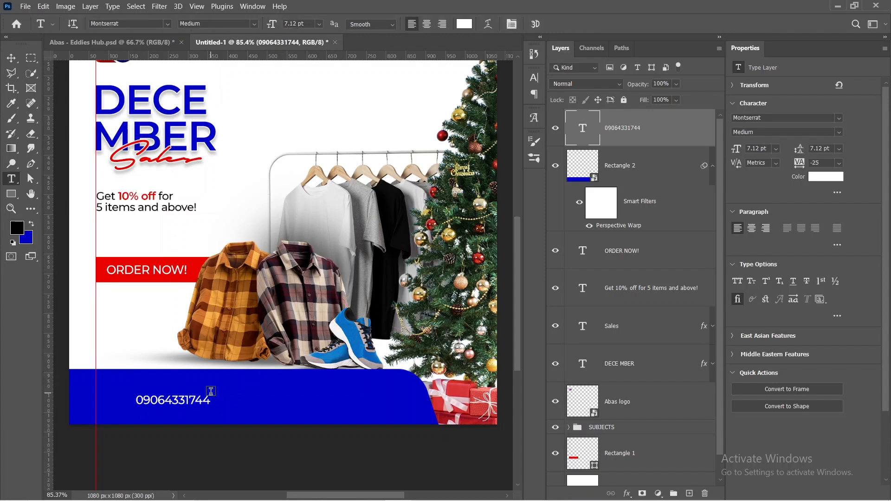
Step: Place the whatsapp (circular) image from the Eddies Hub Assets folder into the flyer at 5% width and height
mouse_move(371, 500)
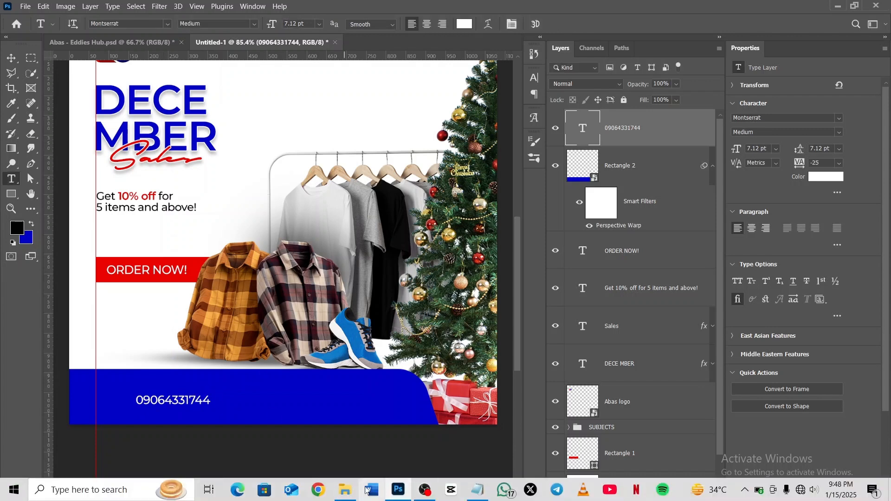
left_click(346, 493)
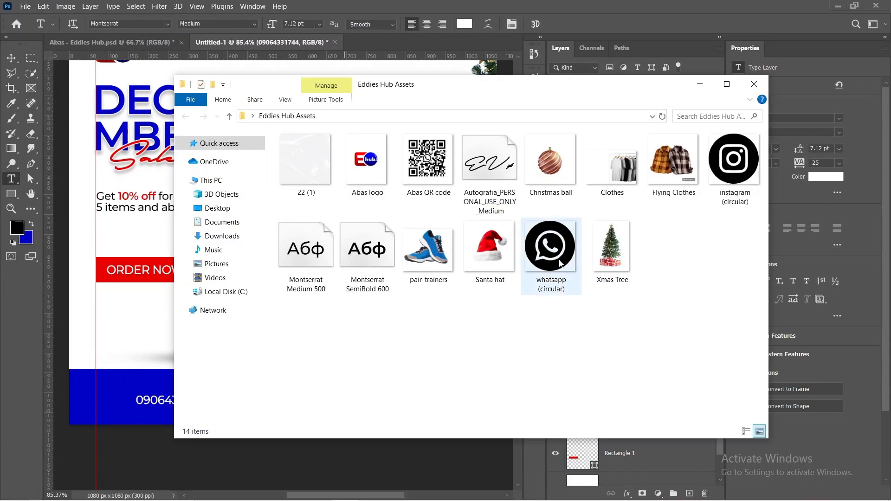
left_click_drag(557, 260, 139, 320)
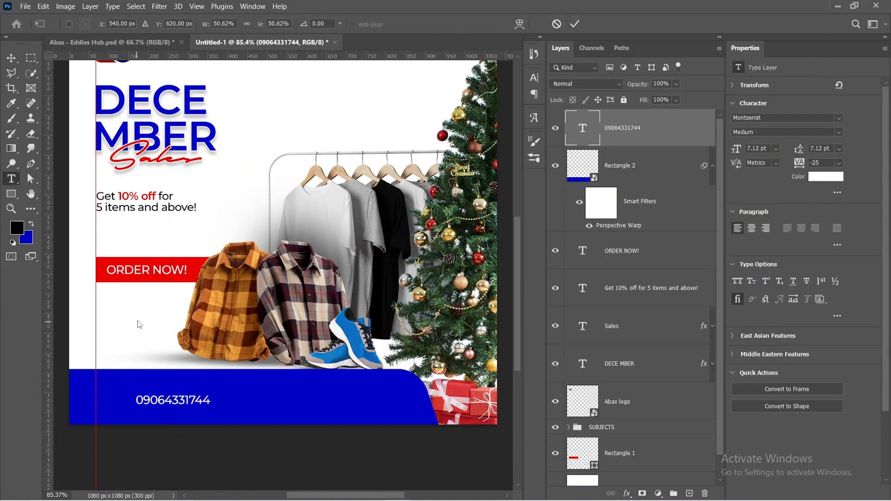
scroll(279, 303, "up", 3)
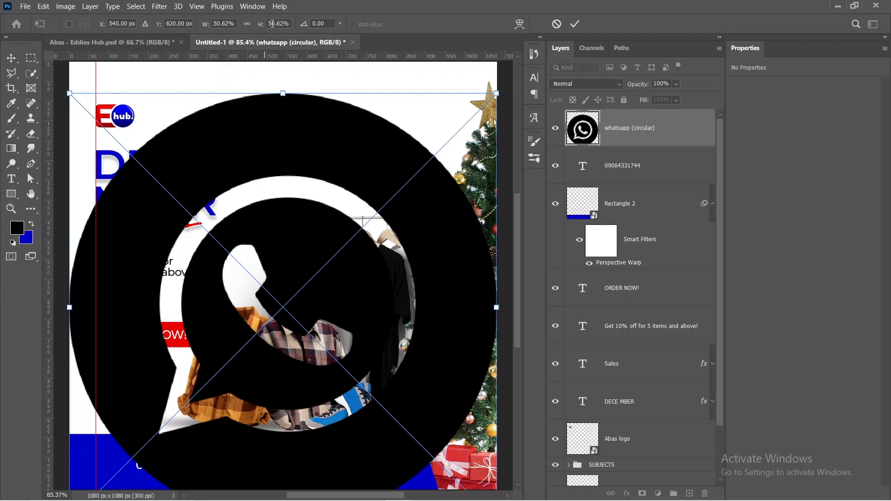
left_click(272, 23)
type("5")
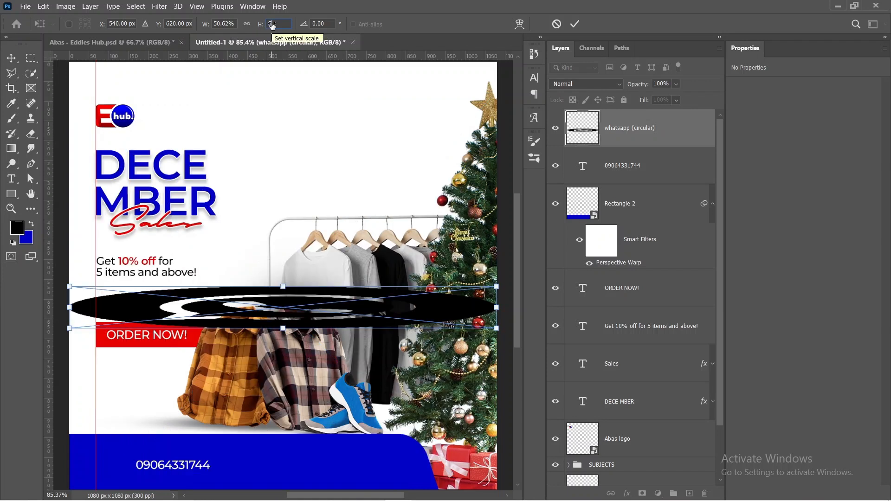
left_click(226, 24)
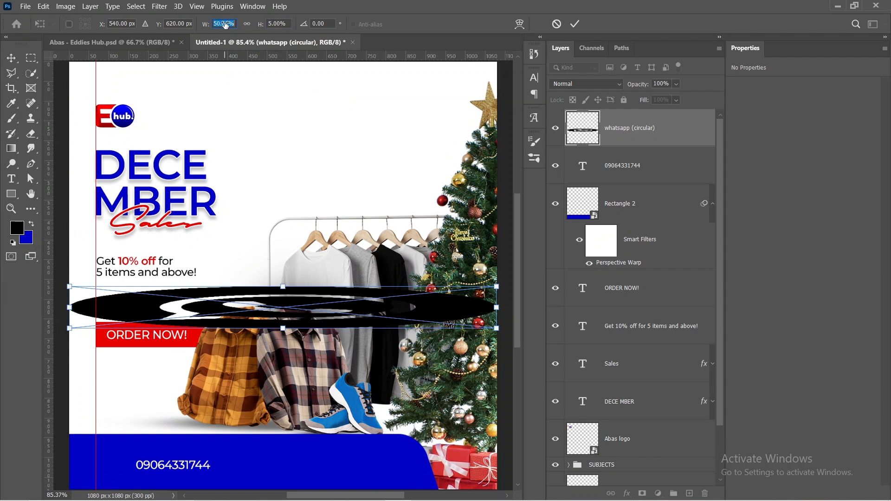
type("5")
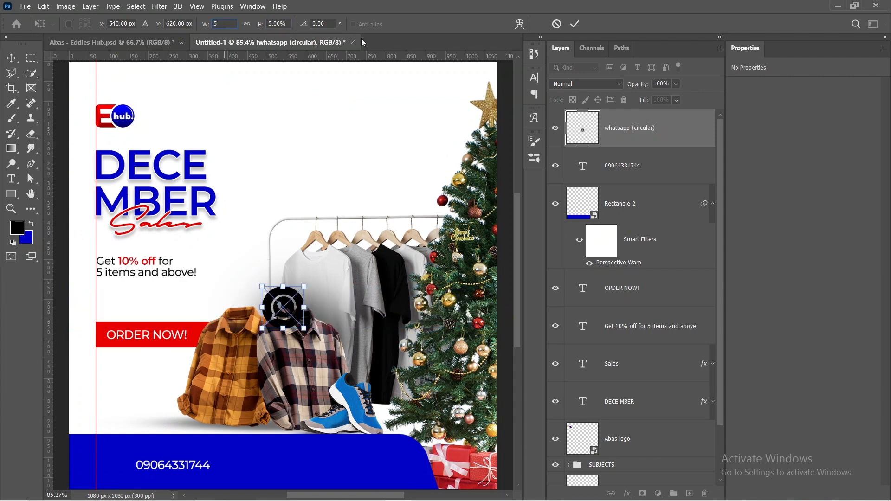
left_click(575, 23)
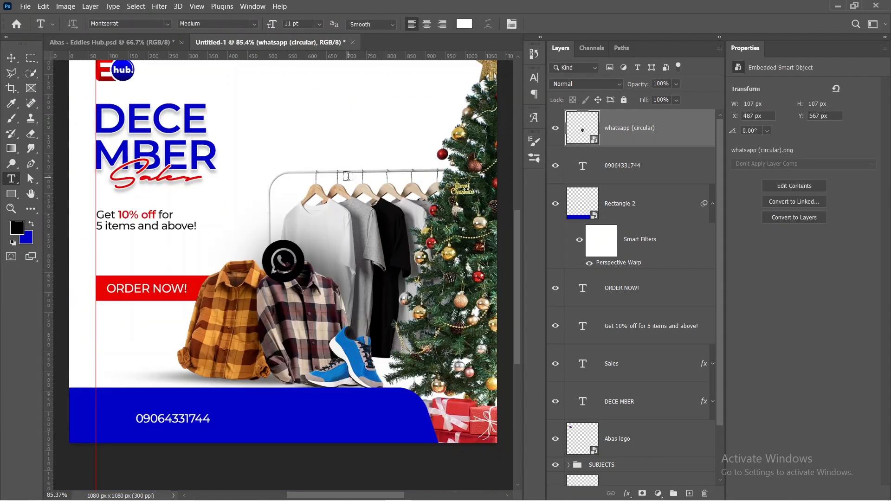
Step: Move the WhatsApp icon onto the blue bar before the phone number, with its left edge on the vertical guide
scroll(338, 191, "down", 2)
key("v")
left_click_drag(285, 268, 252, 420)
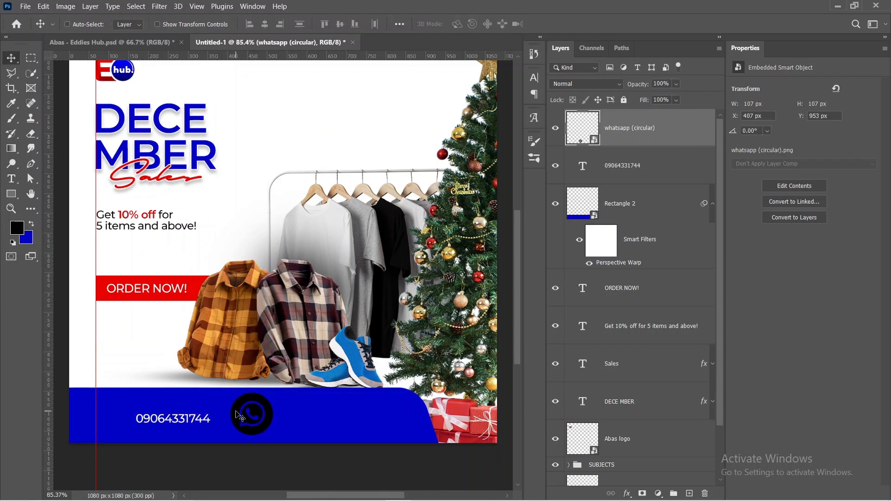
key("ctrl+t")
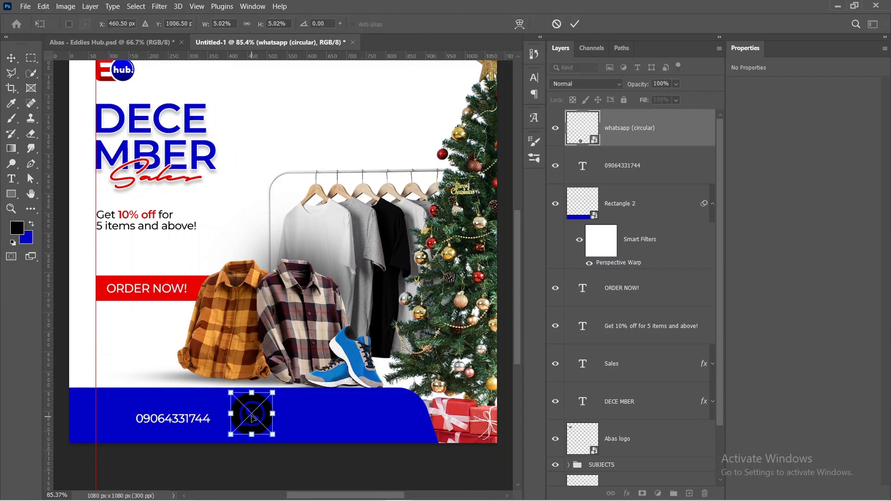
left_click_drag(252, 419, 112, 423)
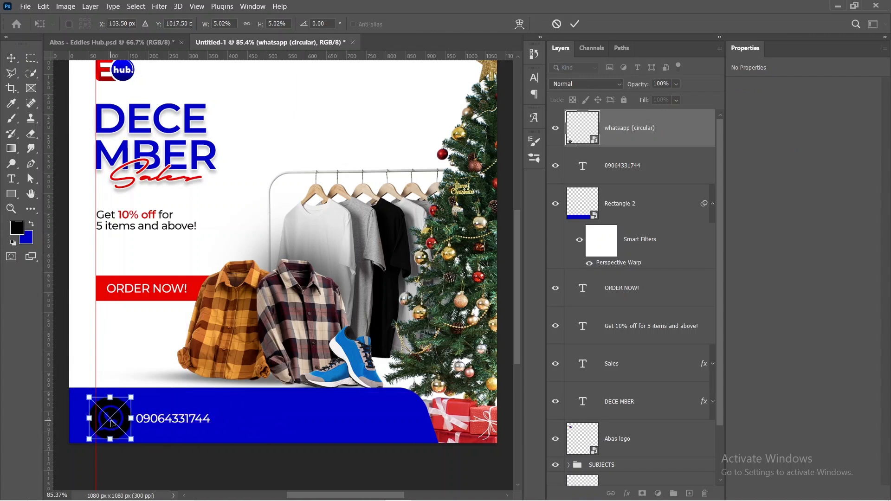
scroll(112, 423, "up", 5)
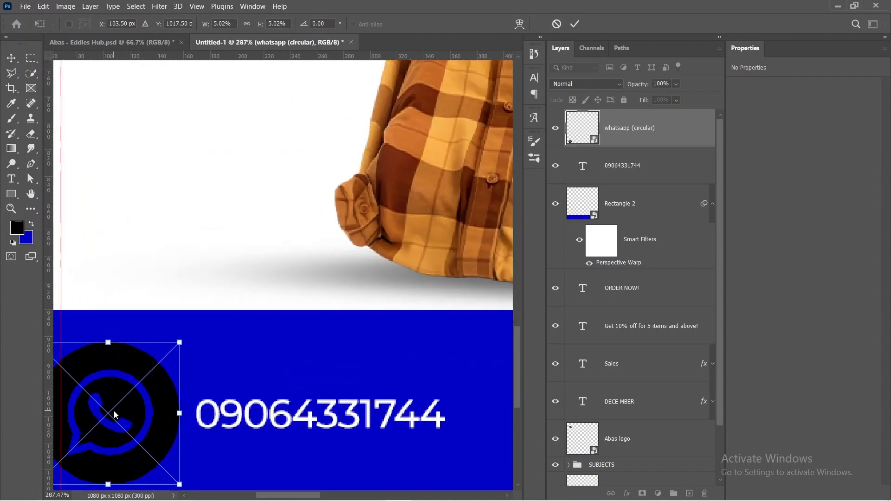
scroll(143, 393, "right", 7)
scroll(144, 393, "left", 17)
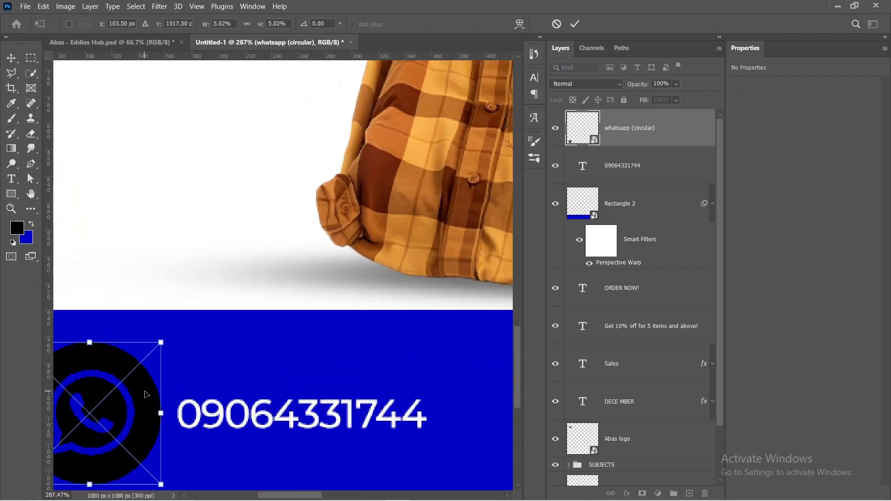
left_click_drag(166, 398, 190, 392)
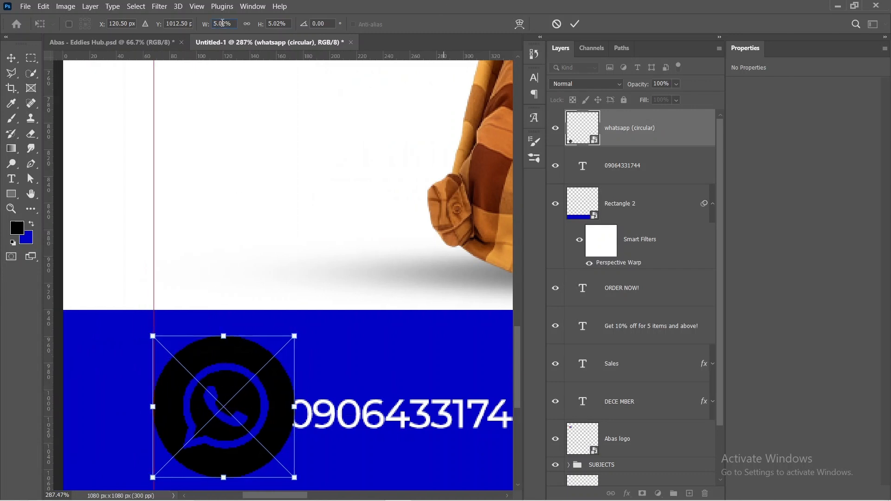
Step: Scale the WhatsApp icon to 2% width and height
type("2")
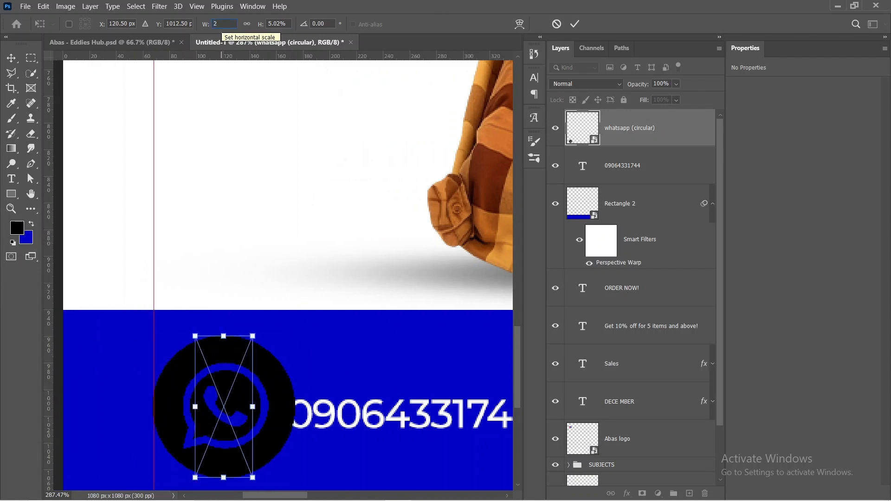
left_click(277, 22)
type("2")
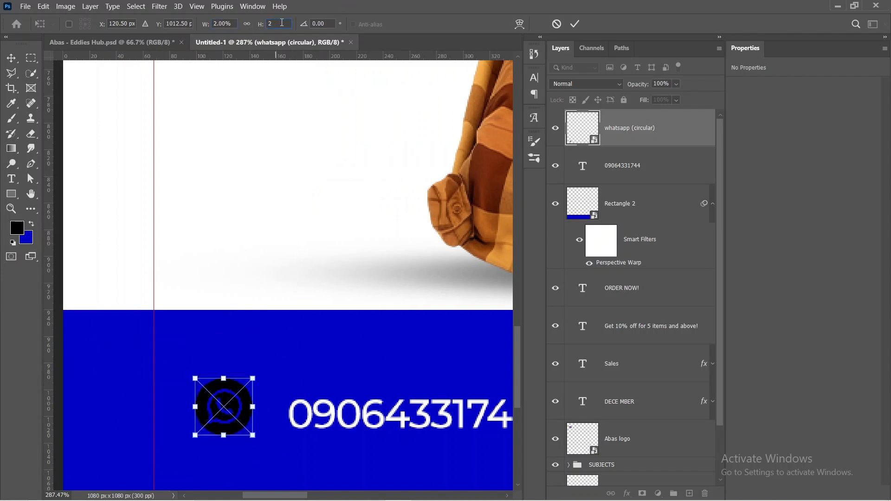
left_click(575, 24)
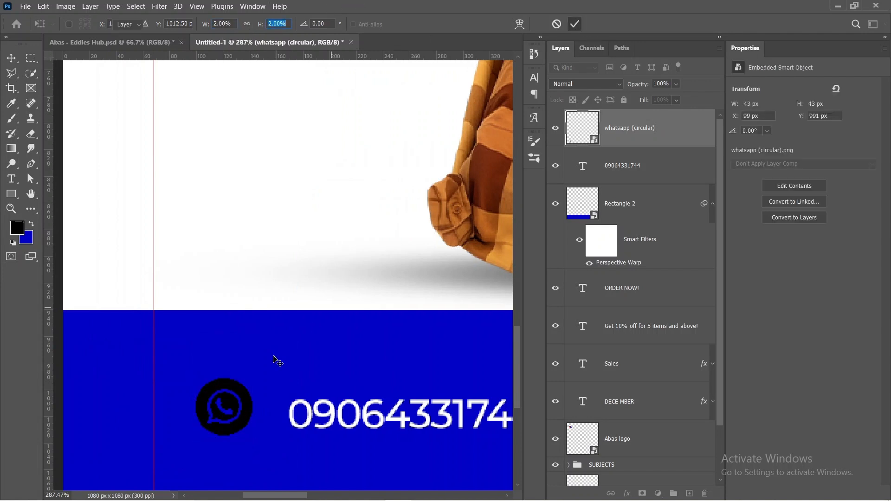
Step: Realign the WhatsApp icon to the vertical guide and bring the phone number close beside it, using layer auto-selection
left_click_drag(222, 409, 179, 415)
left_click_drag(329, 420, 280, 417)
left_click(89, 25)
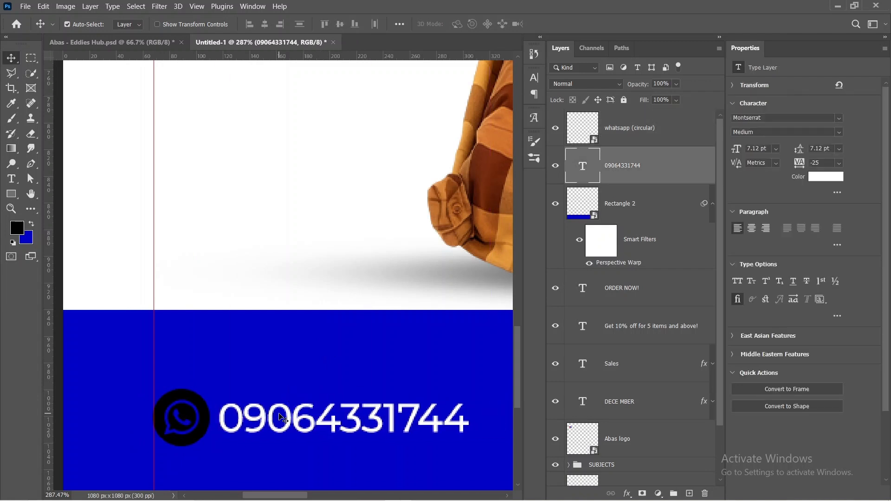
Step: Enlarge the phone number text to about 142%, giving a 10.13 pt font size
key("ctrl+t")
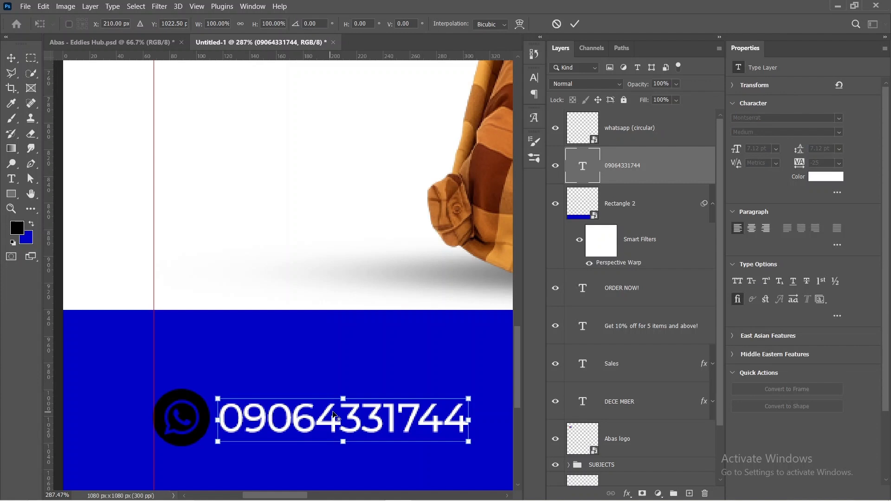
left_click_drag(343, 398, 345, 390)
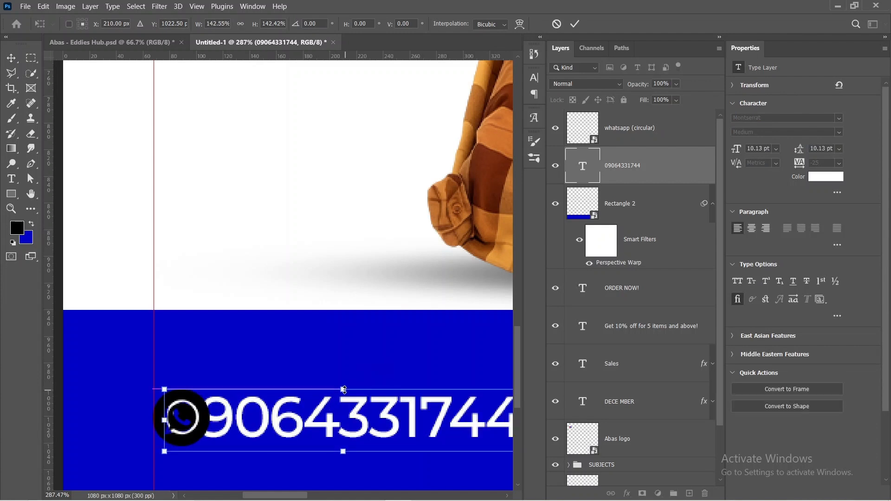
left_click(578, 26)
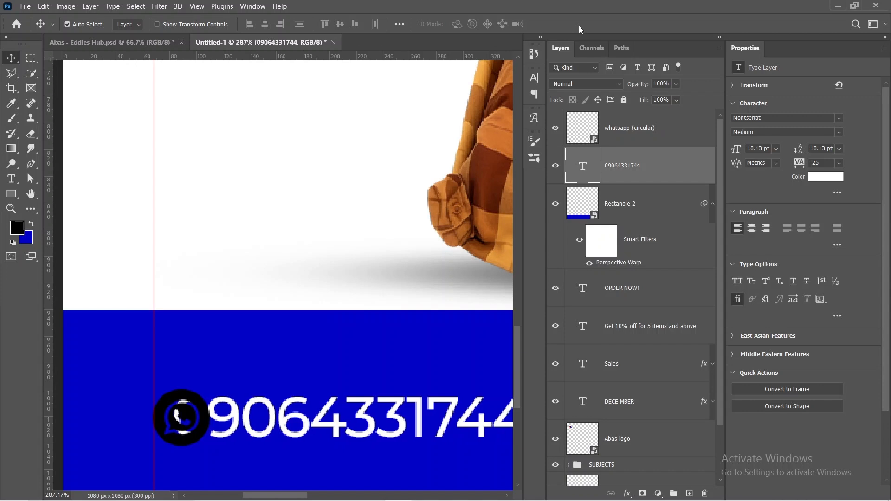
Step: Nudge the phone number to the right until it clears the WhatsApp icon with a small gap
key("Right")
key("Right")
key("Right")
key("Right")
key("Right")
key("Right")
key("Right")
key("Right")
key("Right")
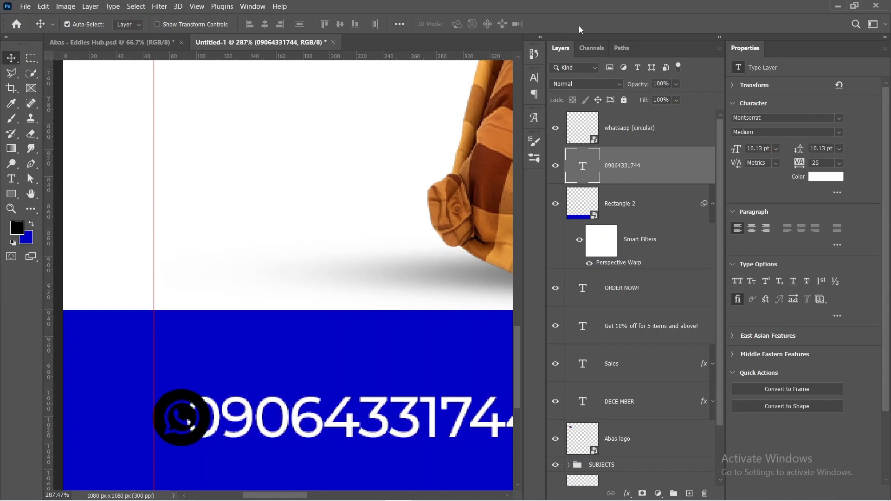
key("Right")
key("Right")
key("Right")
key("Right")
key("Right")
key("Right")
key("Right")
key("Right")
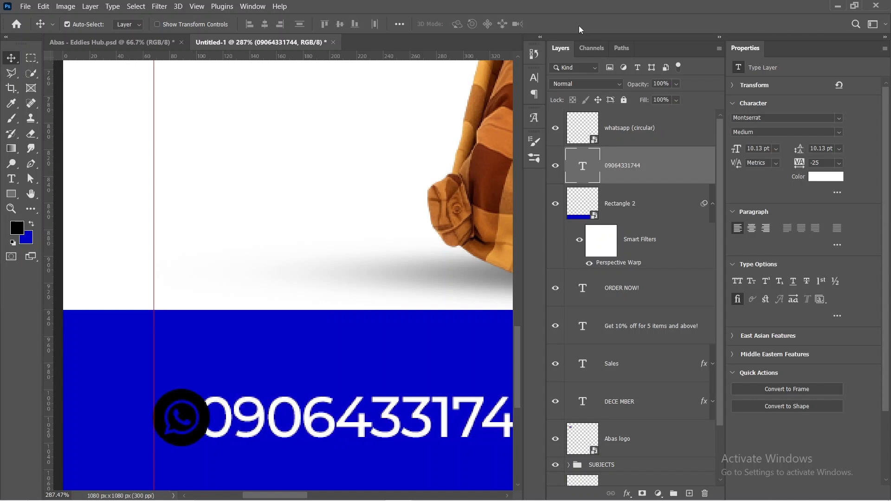
key("Right")
key("Right")
key("Right")
key("Right")
key("Right")
key("Right")
key("Right")
key("Right")
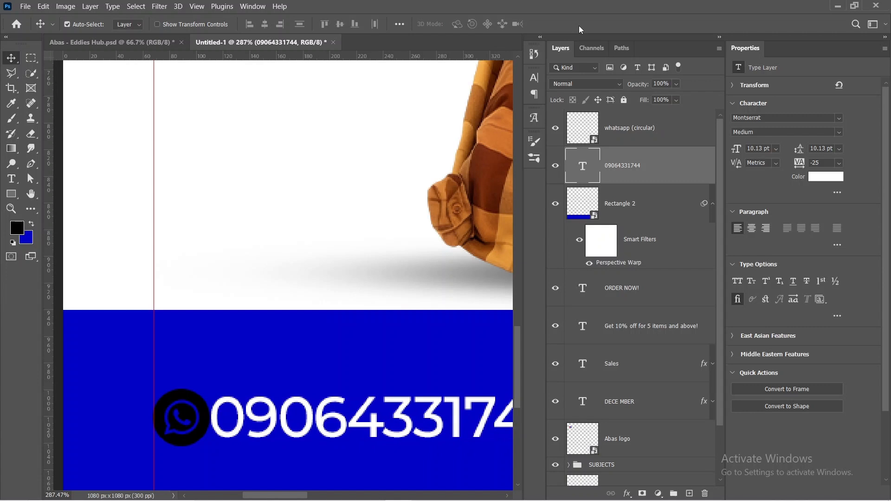
key("Right")
key("Right")
key("Right")
key("Right")
key("Right")
key("Right")
key("Right")
key("Right")
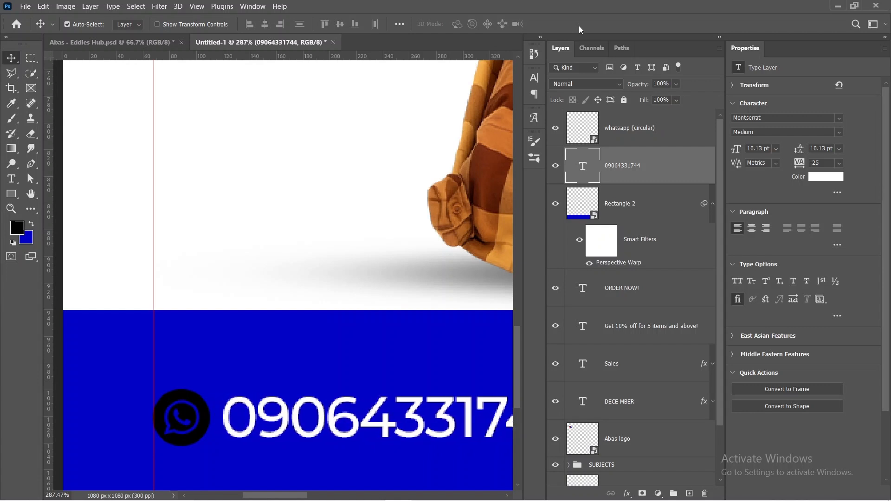
key("Right")
key("Right")
key("ctrl+0")
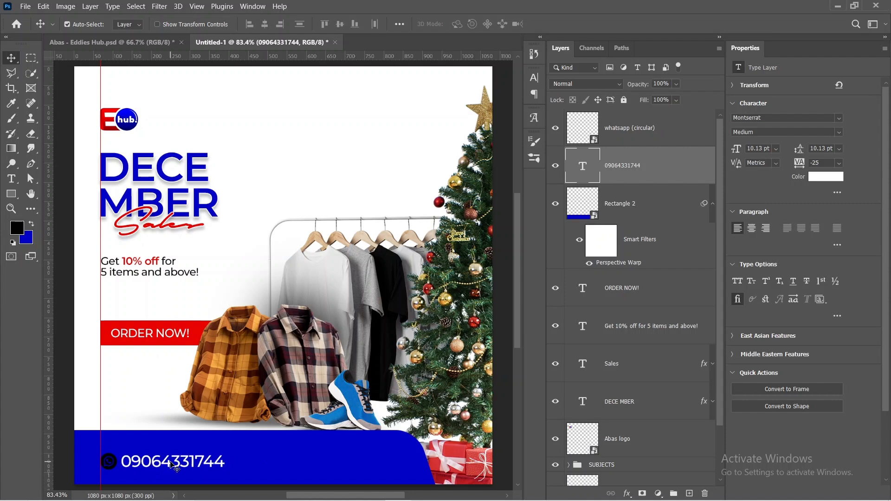
Step: Place the instagram (circular) image from the Eddies Hub Assets folder into the flyer at 2% width and height
mouse_move(430, 481)
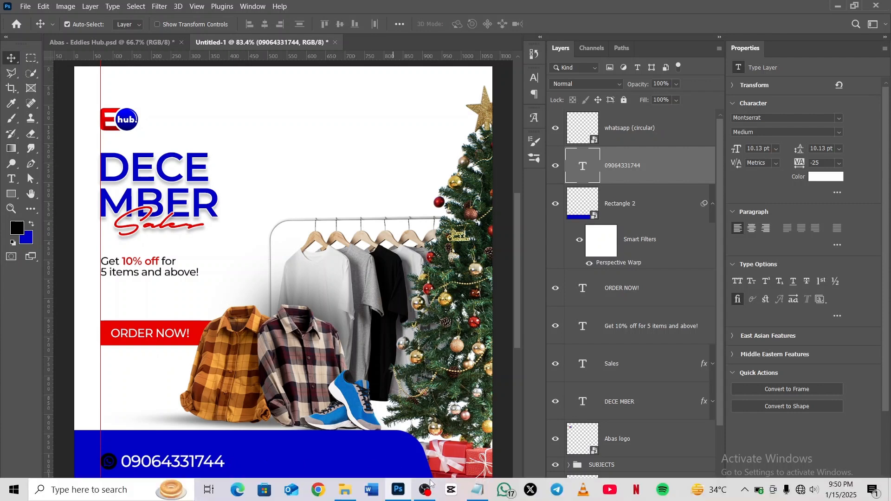
left_click(345, 490)
left_click_drag(735, 182, 145, 357)
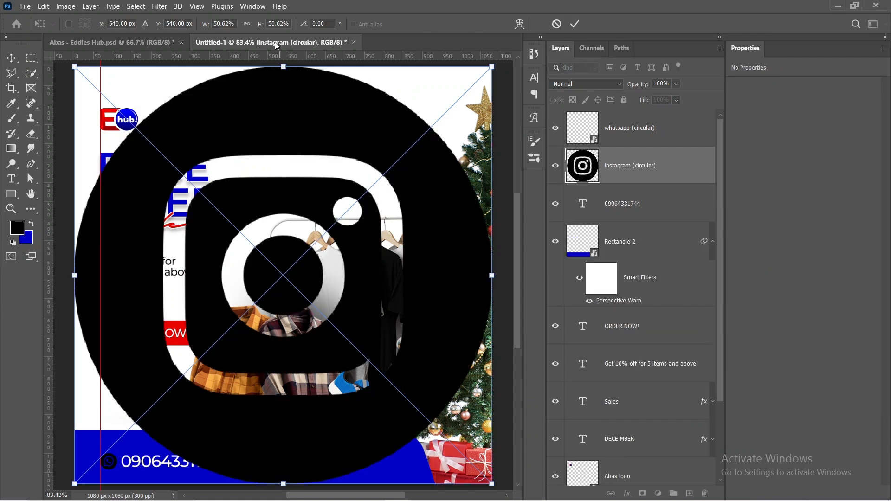
left_click(227, 23)
type("2")
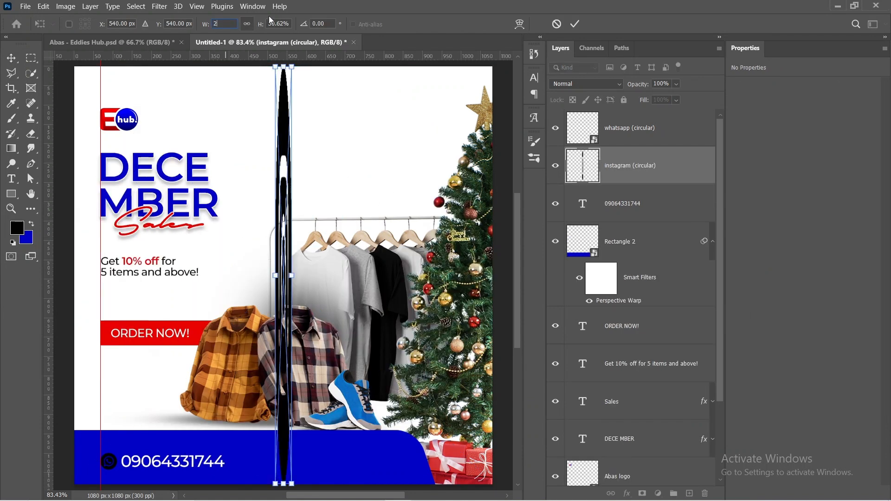
left_click(279, 23)
type("2")
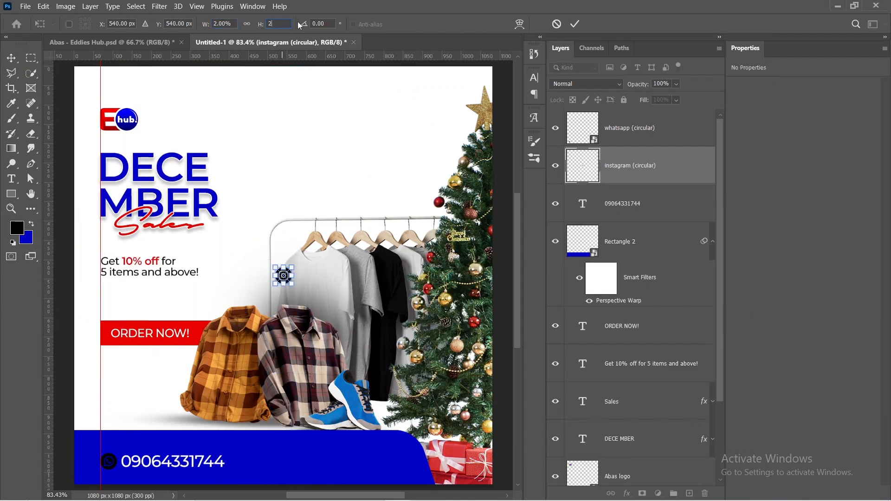
left_click(575, 24)
Step: Move the Instagram icon onto the blue bar after the phone number and put a copy of the phone number text beside it
left_click_drag(284, 276, 254, 463)
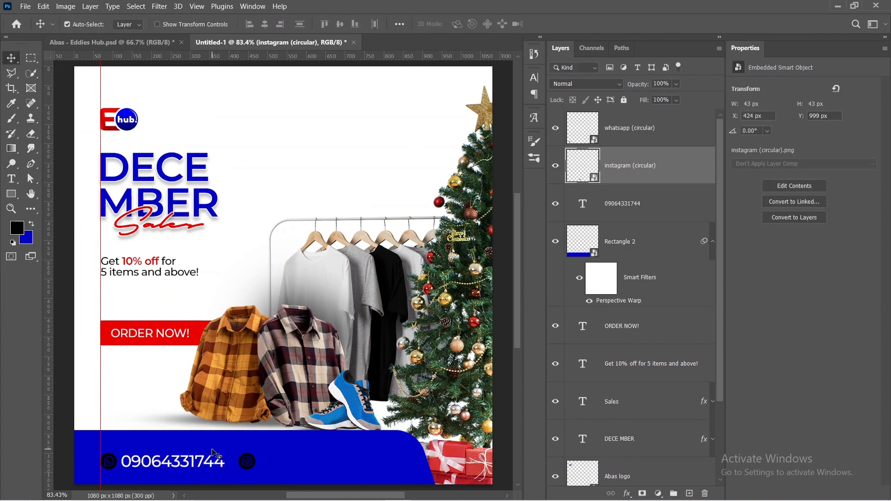
left_click_drag(192, 469, 288, 463)
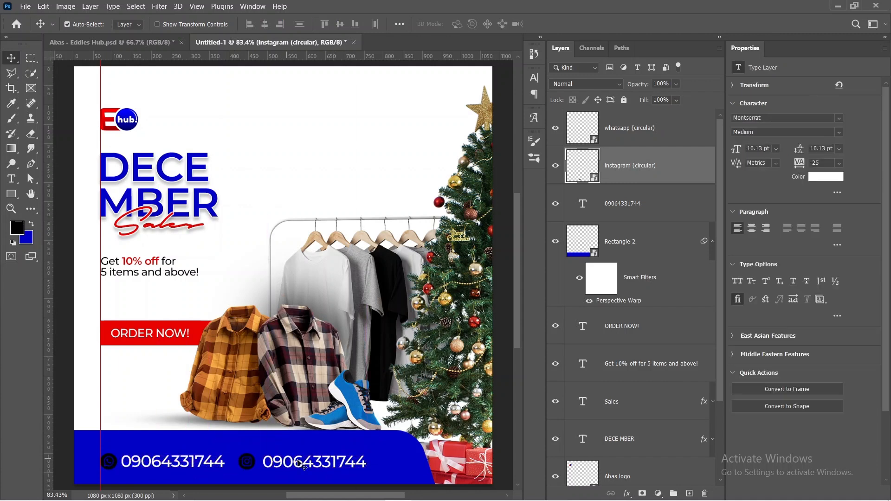
double_click(302, 462)
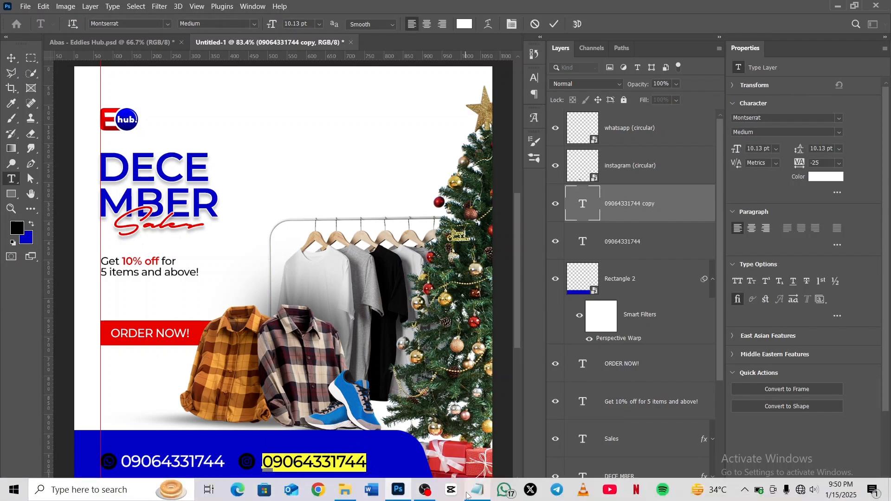
left_click(469, 492)
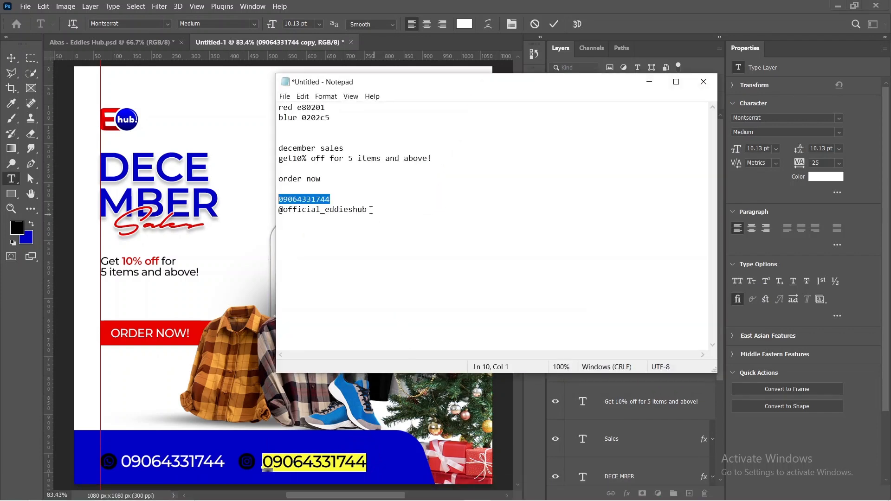
left_click_drag(371, 210, 273, 207)
key("ctrl+c")
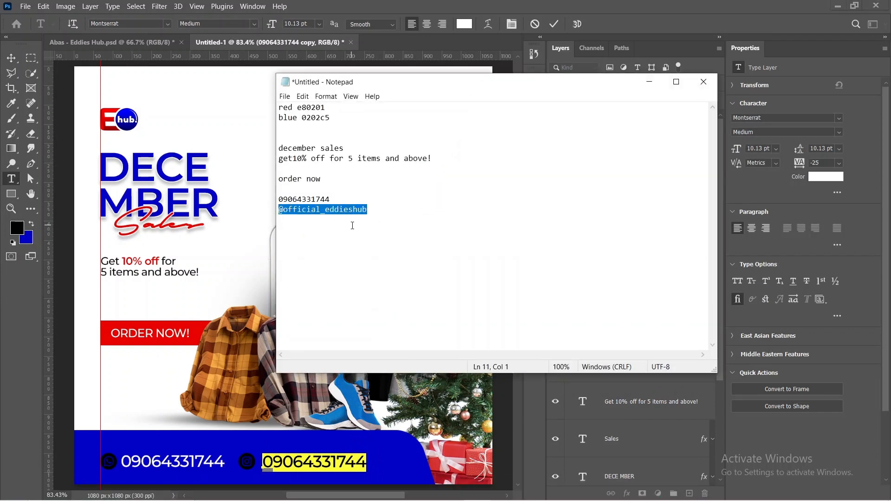
left_click(649, 82)
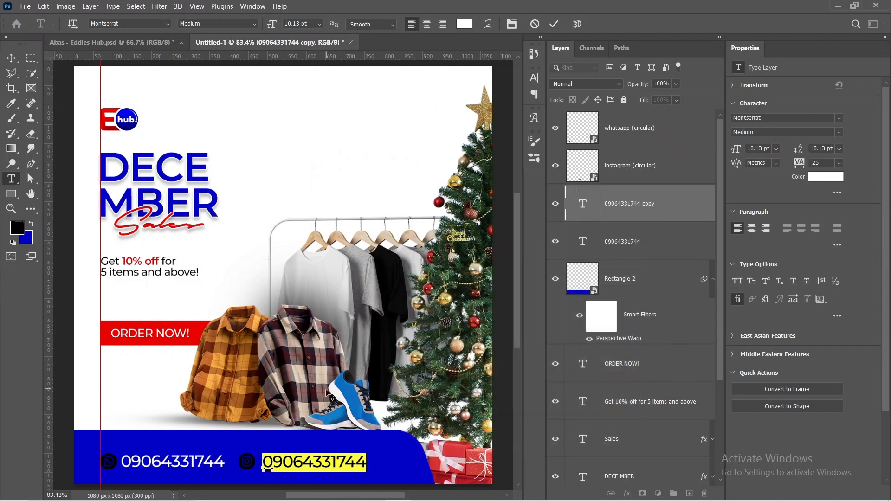
key("ctrl+v")
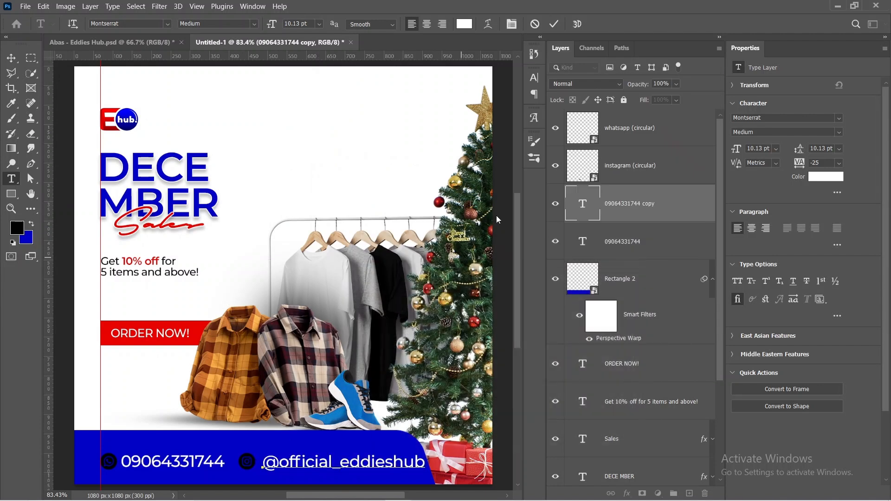
left_click(554, 24)
key("v")
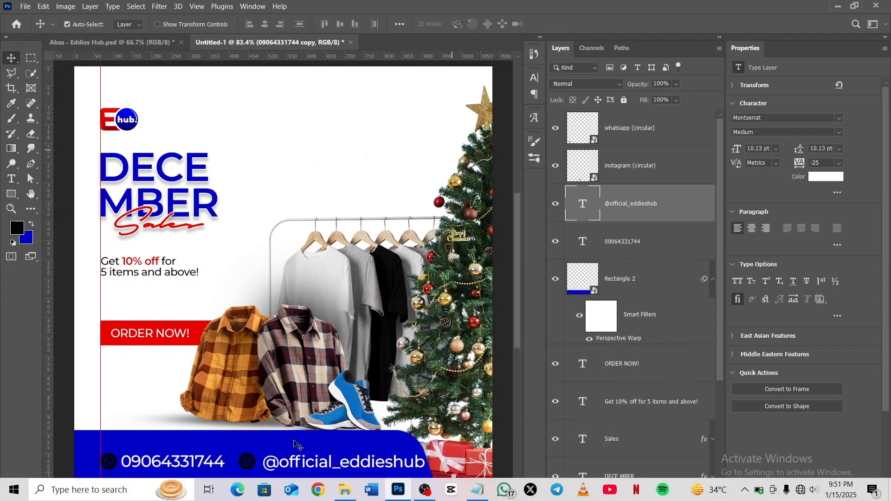
Step: Move the Instagram handle closer to the Instagram icon and nudge it right to leave a small gap
left_click_drag(301, 471, 307, 467)
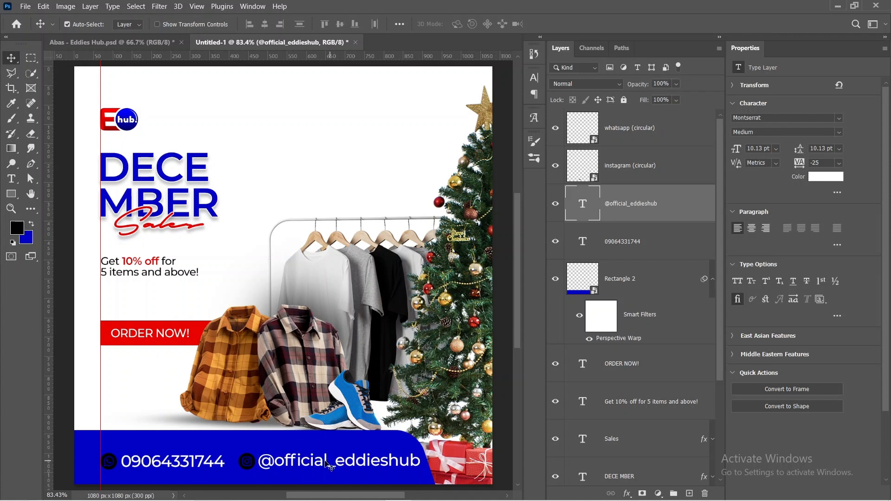
key("Right")
key("Right")
key("Right")
key("Right")
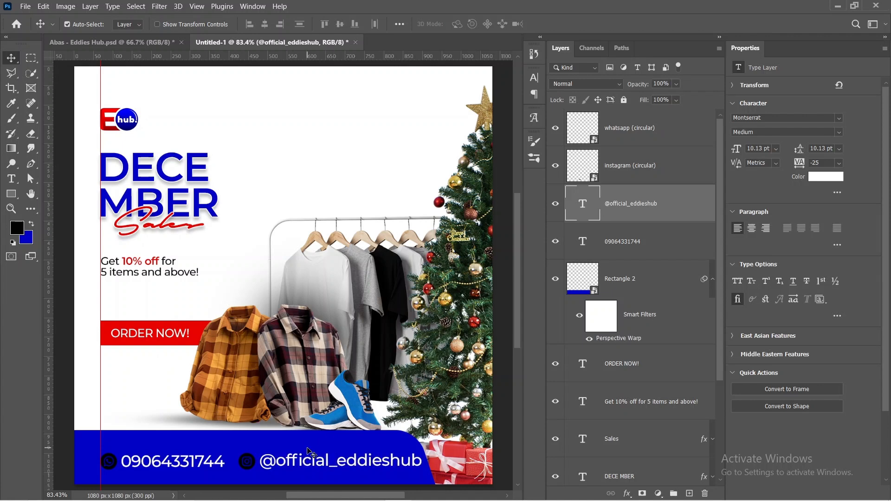
Step: Scale the WhatsApp icon, Instagram icon, phone number and handle together down to about 57%, anchored at their left edge
left_click(641, 121)
left_click(653, 238, "shift")
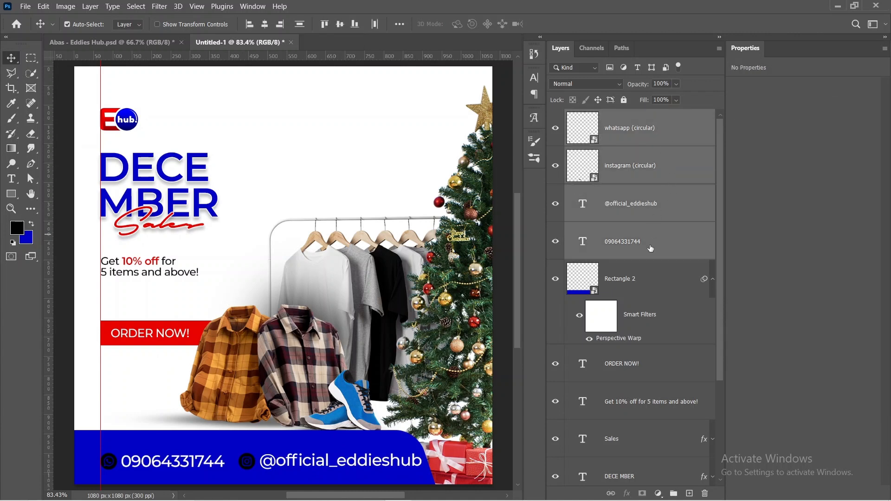
key("ctrl+t")
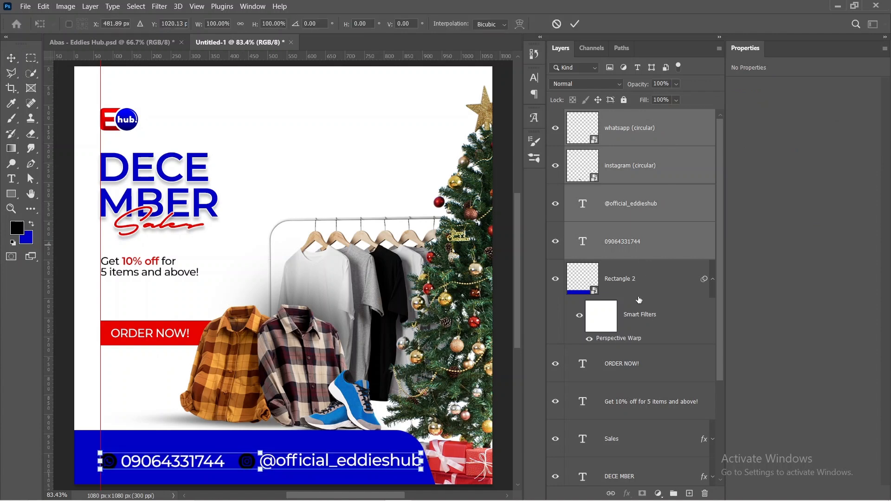
left_click_drag(419, 461, 286, 461)
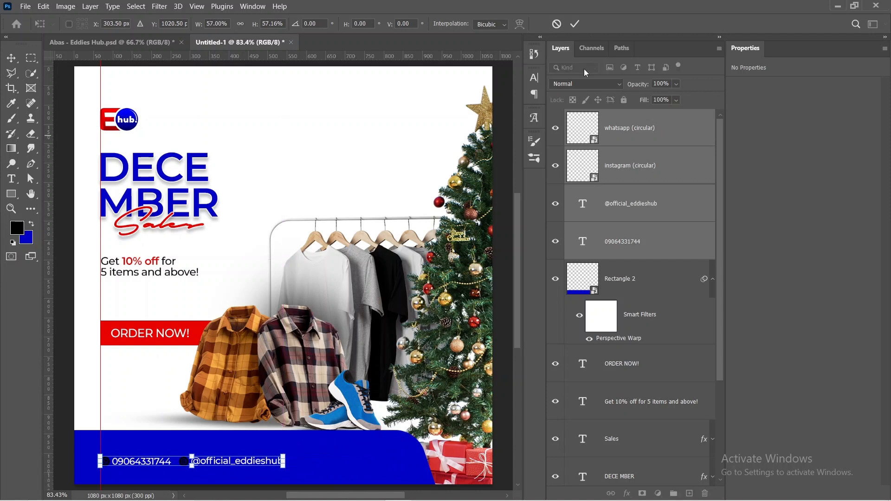
left_click(575, 24)
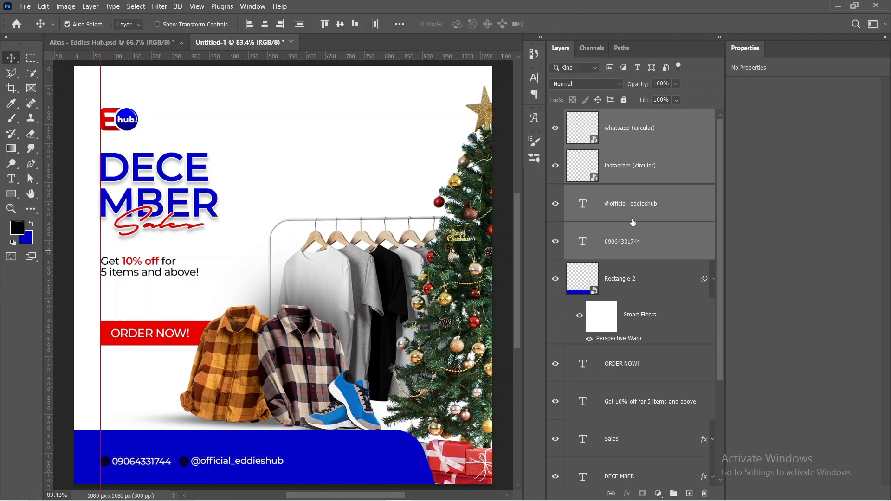
Step: Apply a white (ffffff) Color Overlay at 100% opacity to the Instagram icon layer
left_click(649, 211)
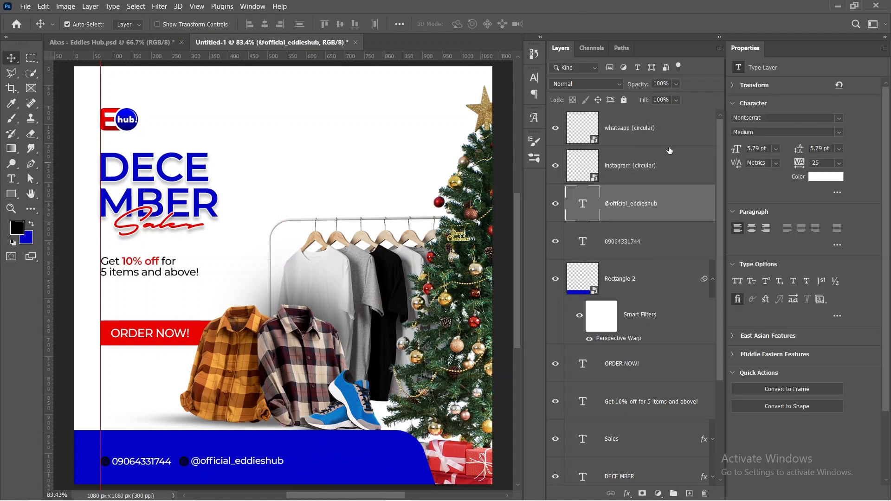
left_click(666, 160)
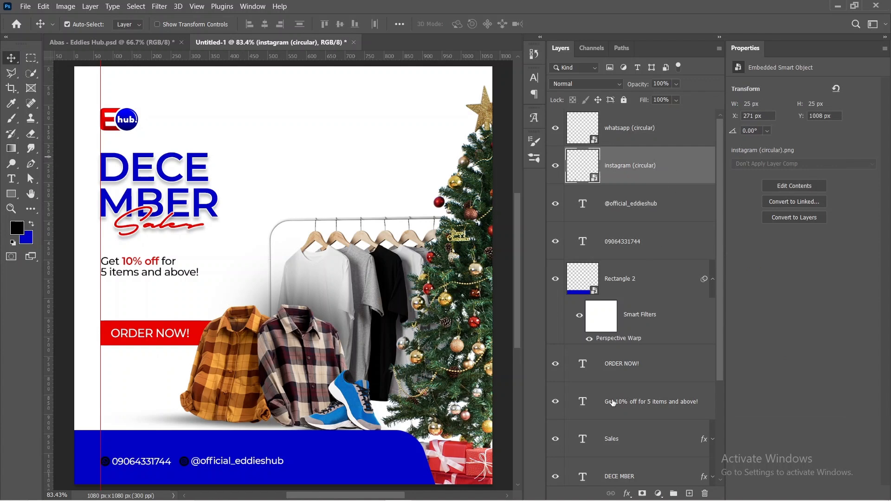
left_click(628, 493)
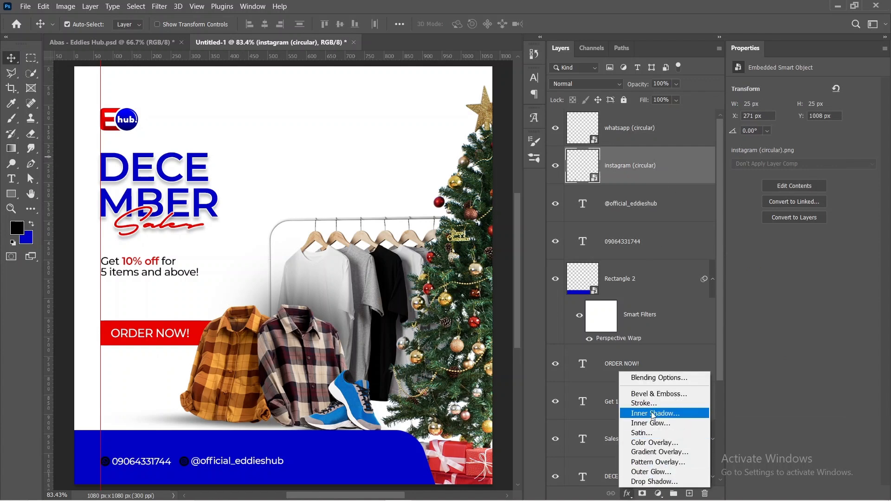
left_click(651, 443)
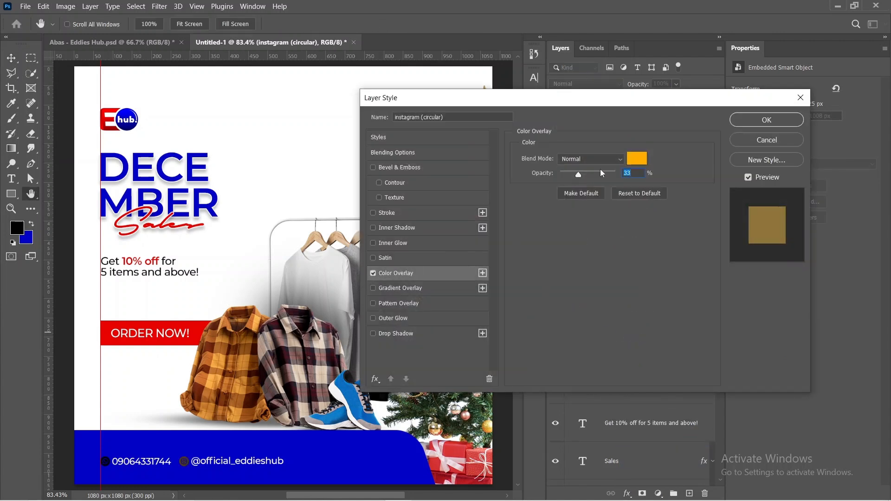
left_click(635, 158)
left_click_drag(445, 287, 436, 284)
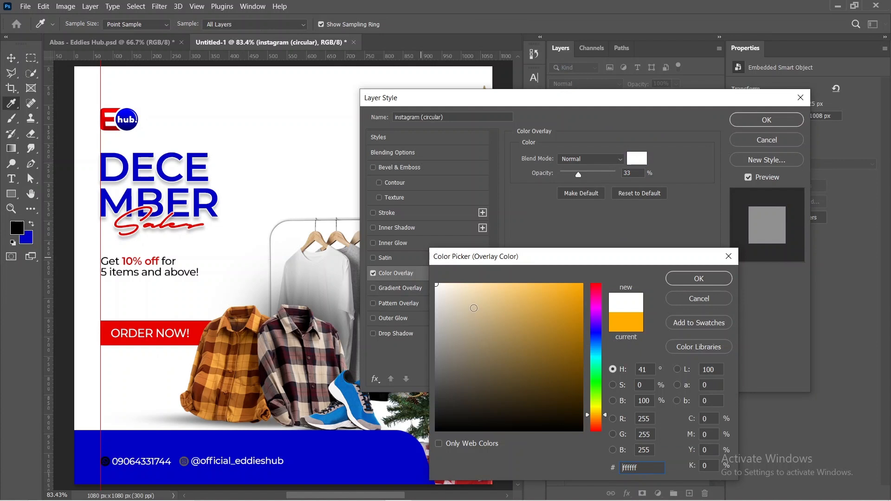
left_click(687, 281)
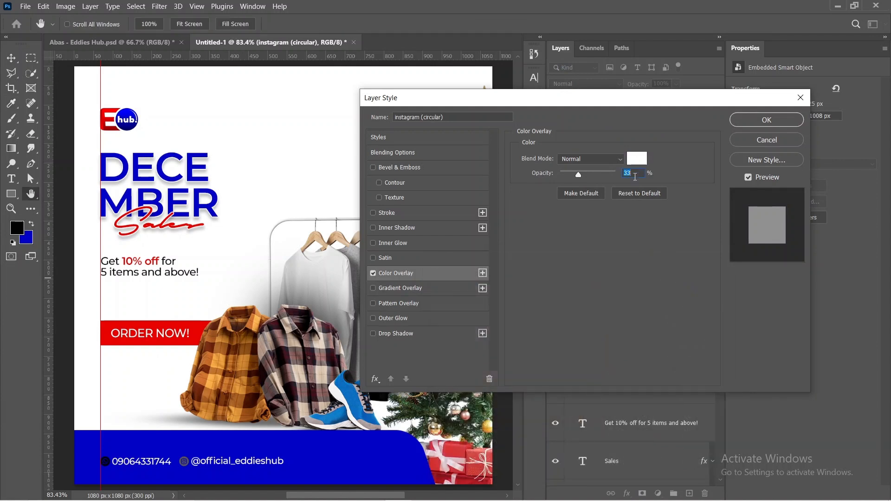
left_click_drag(579, 177, 677, 181)
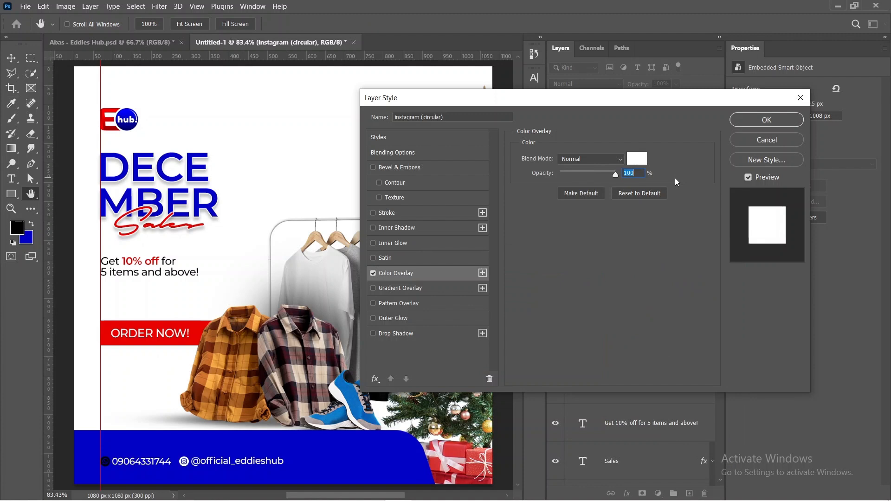
left_click(791, 120)
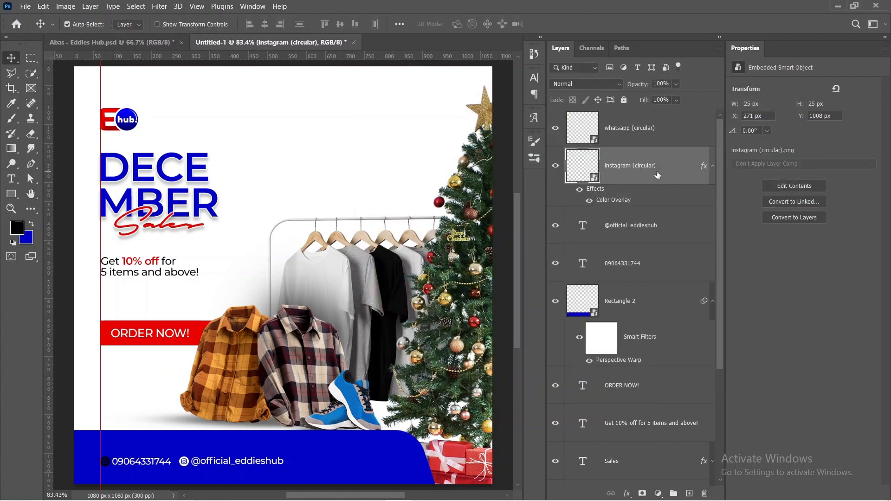
Step: Copy the Instagram icon's white Color Overlay to the WhatsApp icon layer and collapse both effect lists
left_click_drag(703, 165, 705, 132)
left_click(713, 130)
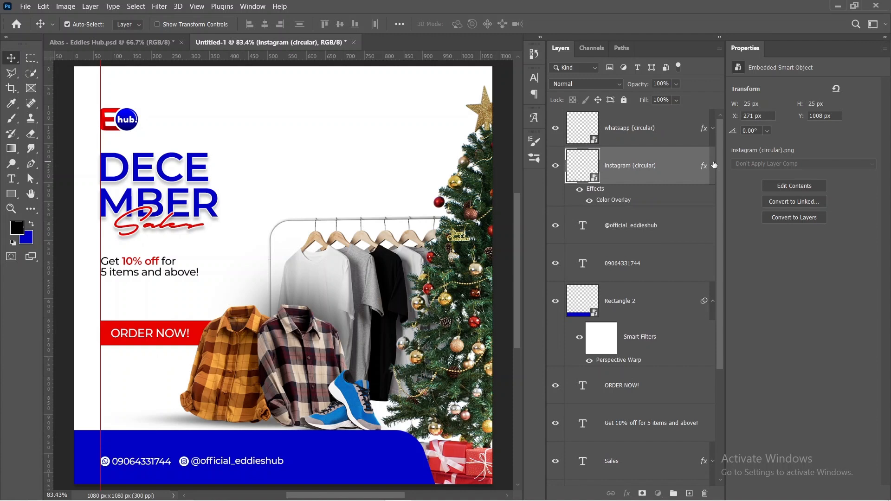
left_click(713, 166)
Step: Draw a thin rectangle about 298 x 5 px on the blue bar after the Instagram handle and fill it white
left_click(661, 139)
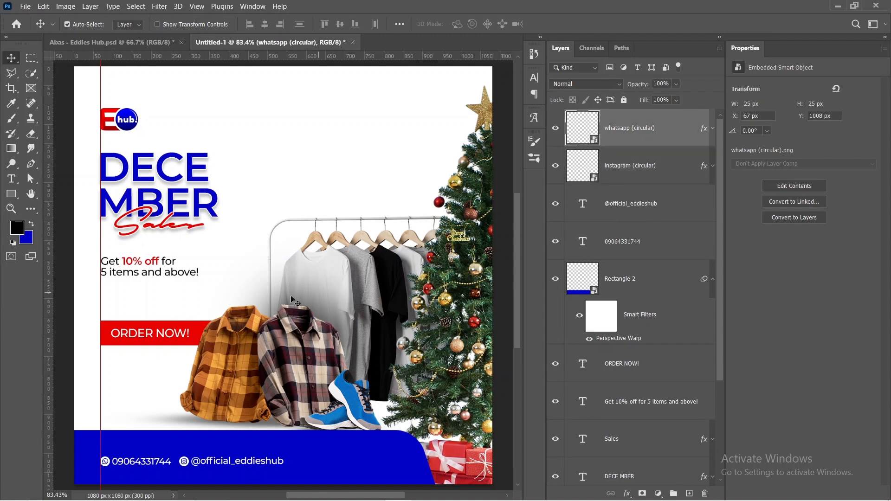
right_click(17, 196)
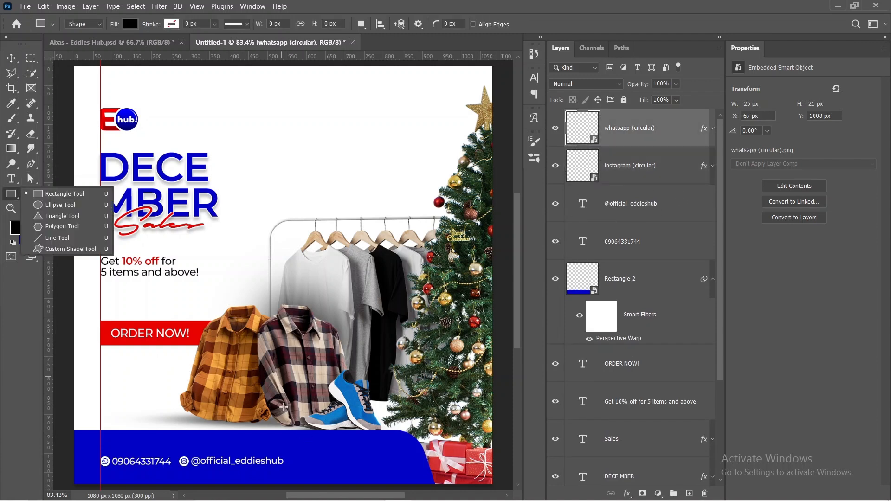
left_click_drag(290, 458, 406, 459)
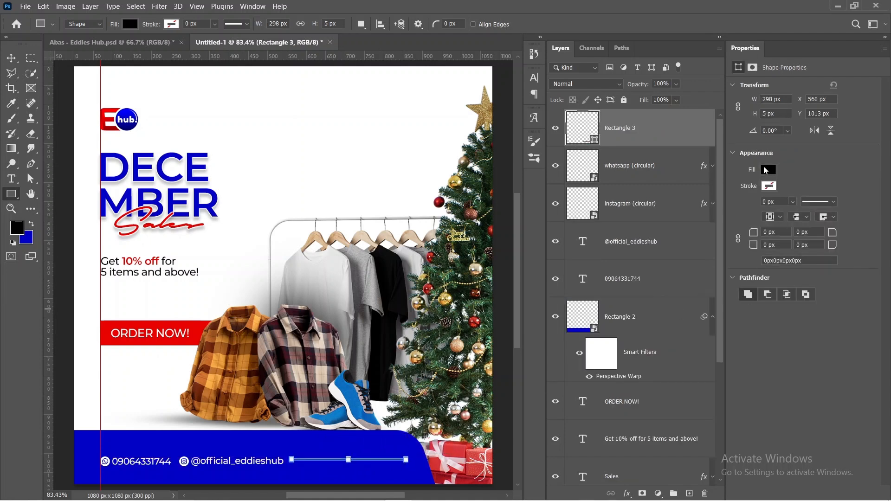
left_click(766, 170)
left_click(732, 230)
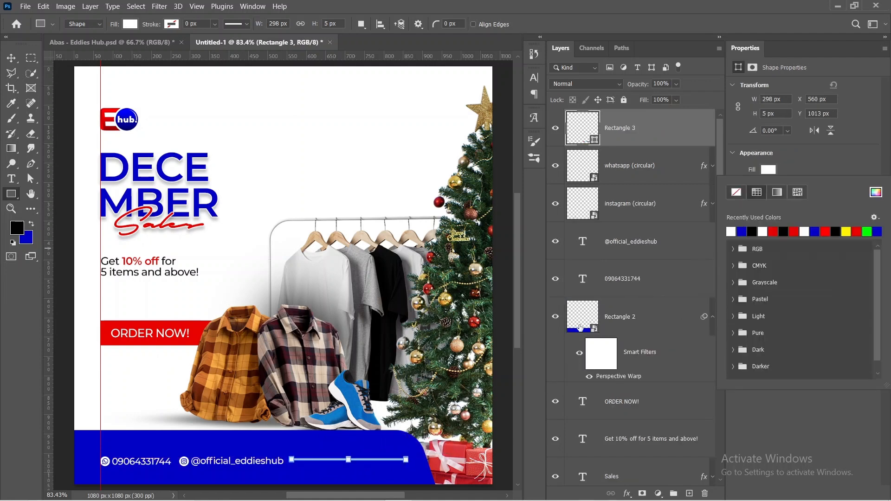
left_click(600, 431)
Step: Nudge the thin white line down to Y 1017 px so it lines up with the contact text
key("v")
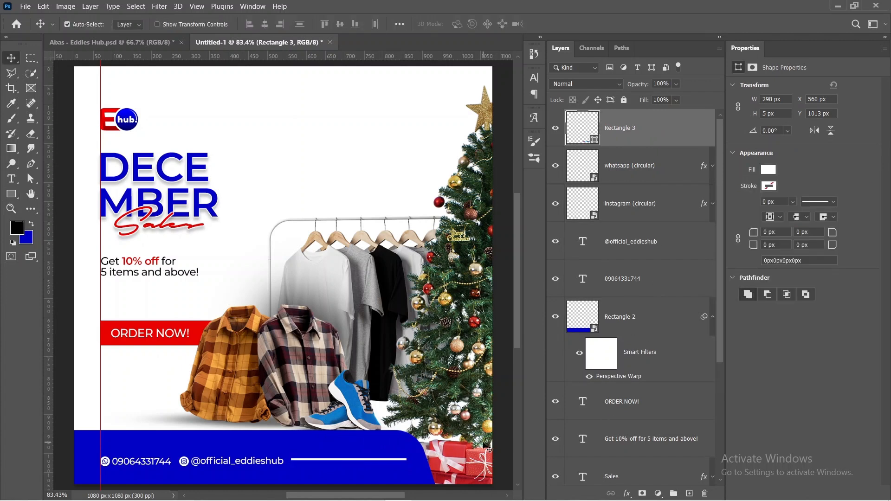
key("Down")
key("Down")
key("Down")
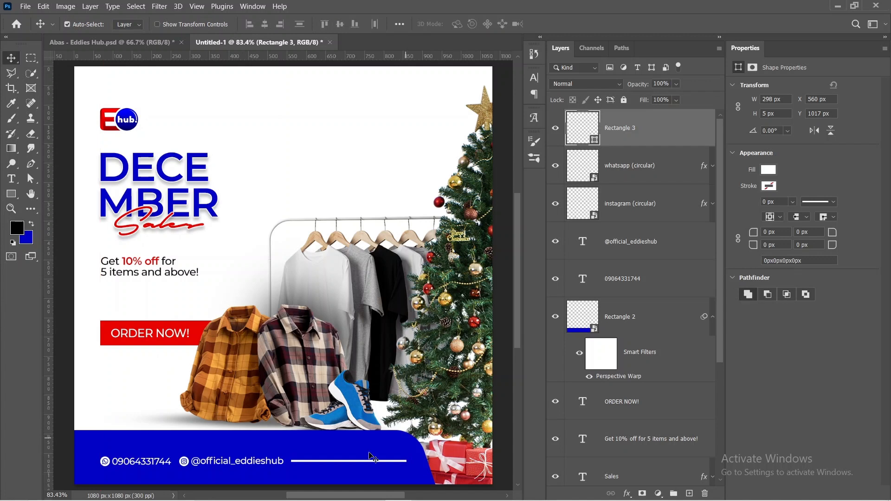
Step: Place the Abas QR code image from the Eddies Hub Assets folder into the flyer, scaled to about 0.89%
left_click(344, 492)
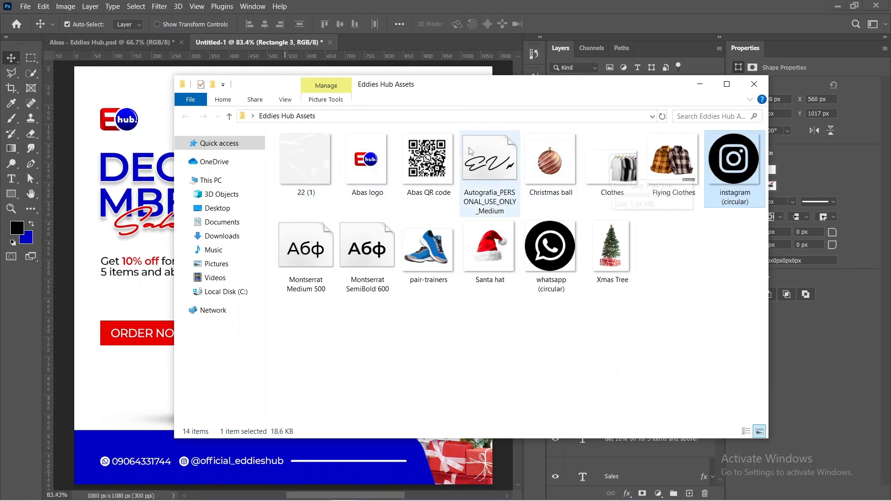
left_click_drag(427, 161, 157, 229)
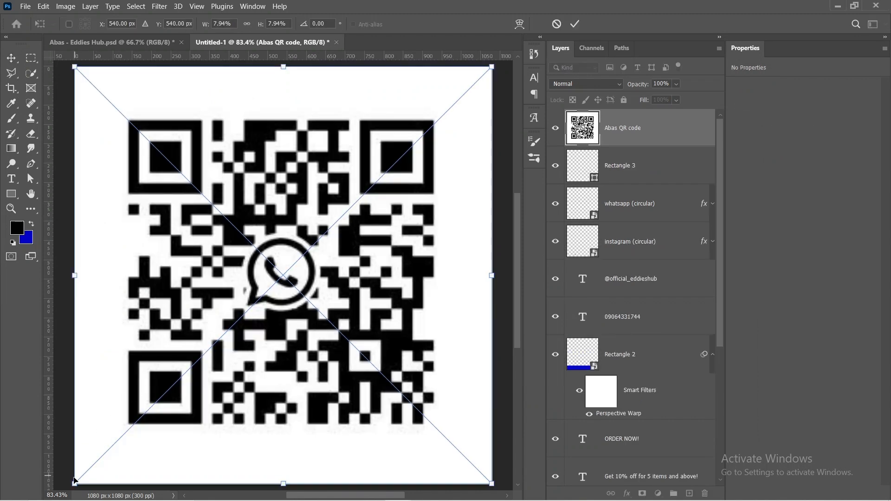
left_click_drag(74, 484, 503, 171)
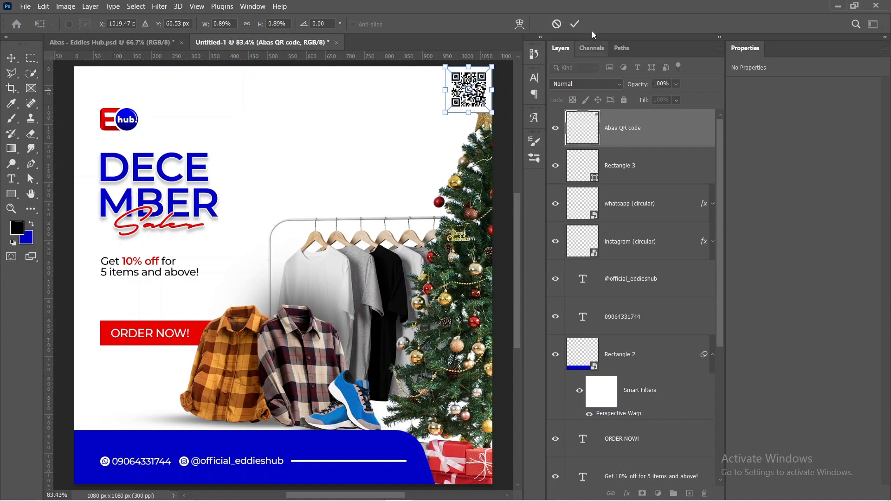
left_click(577, 26)
Step: Turn on Smart Guides and move the QR code beside the tree's star, at about X 890 px, Y 74 px
left_click_drag(475, 93, 411, 125)
left_click(202, 6)
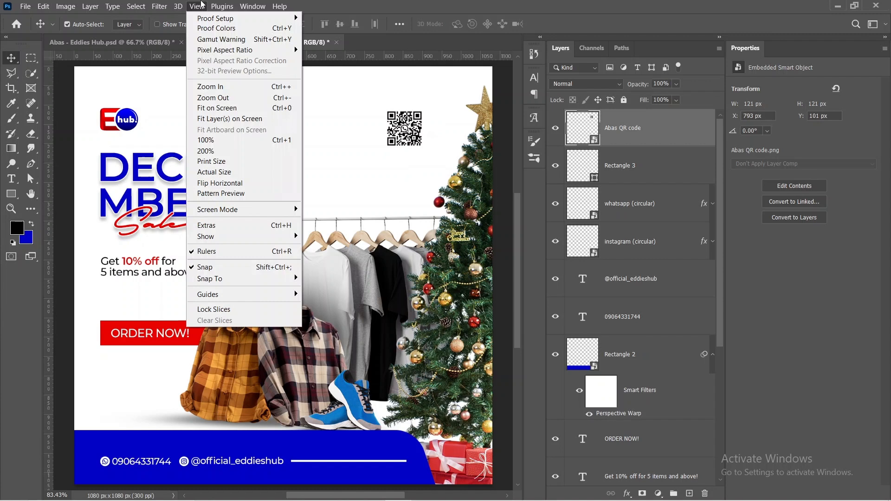
mouse_move(219, 237)
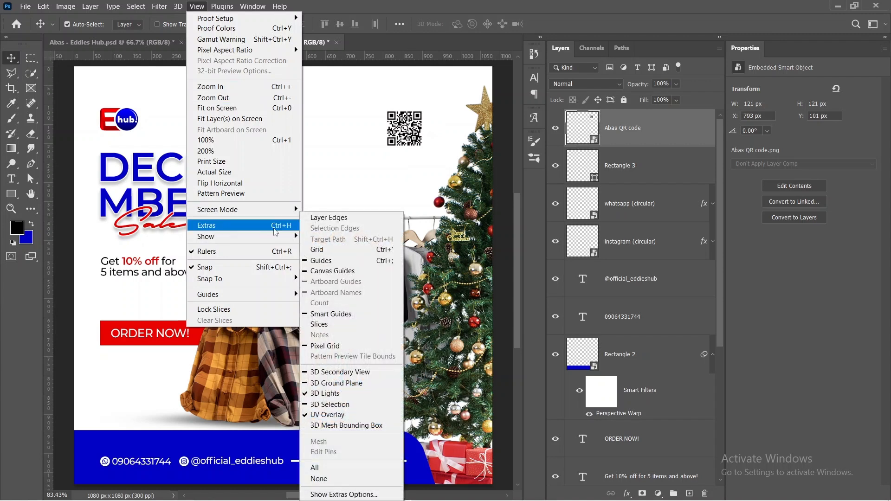
left_click(332, 315)
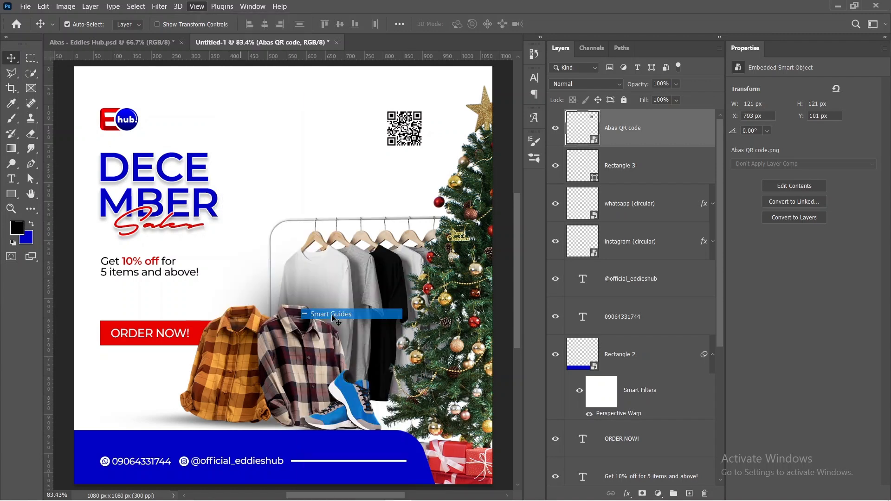
left_click_drag(398, 123, 433, 110)
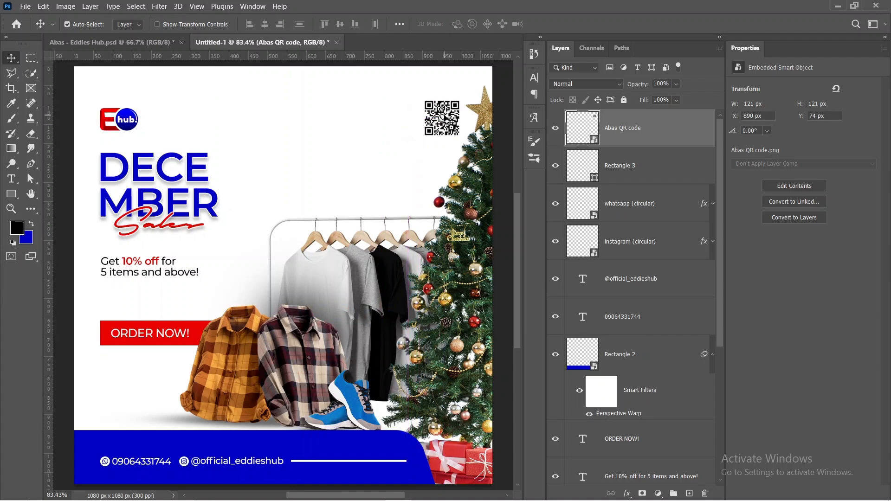
Step: Add a 2 px outside stroke to the QR code, coloured #e80201 as sampled from the ORDER NOW! banner
double_click(678, 129)
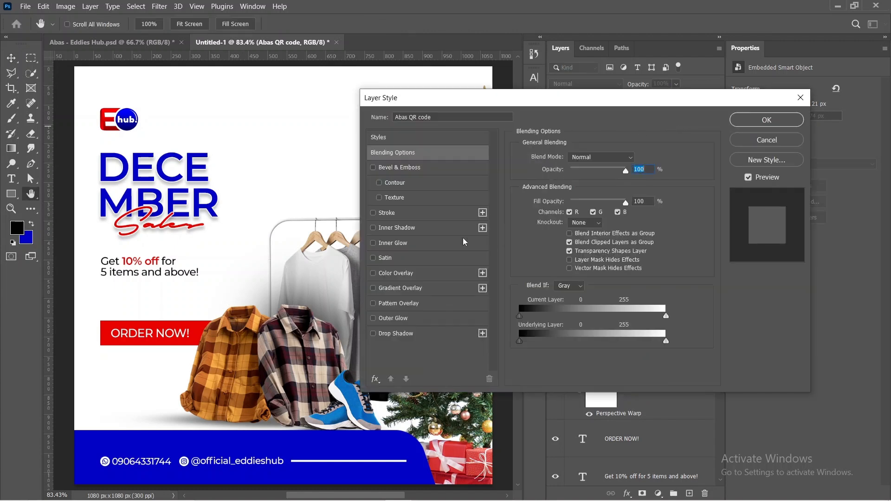
left_click(427, 214)
left_click_drag(549, 108, 540, 165)
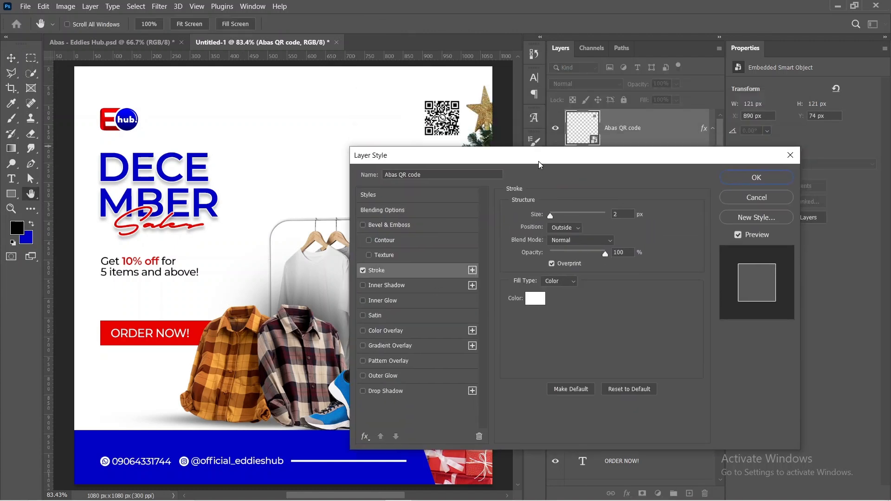
left_click(534, 298)
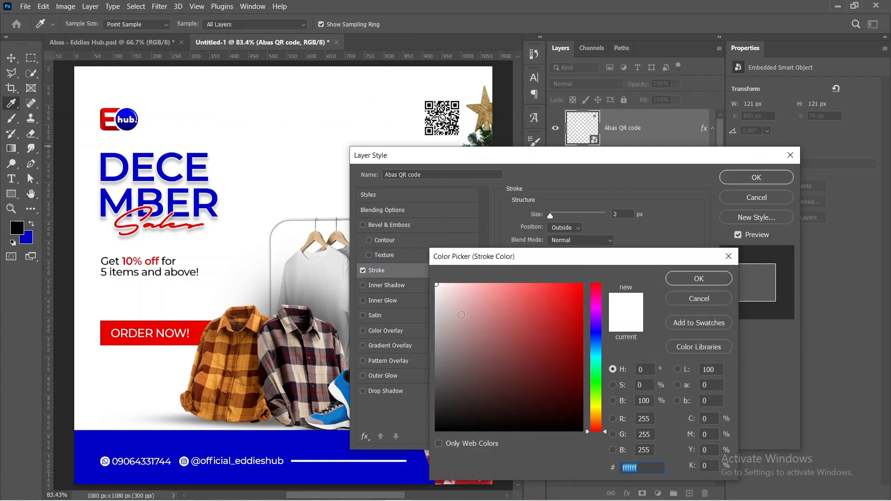
left_click(193, 328)
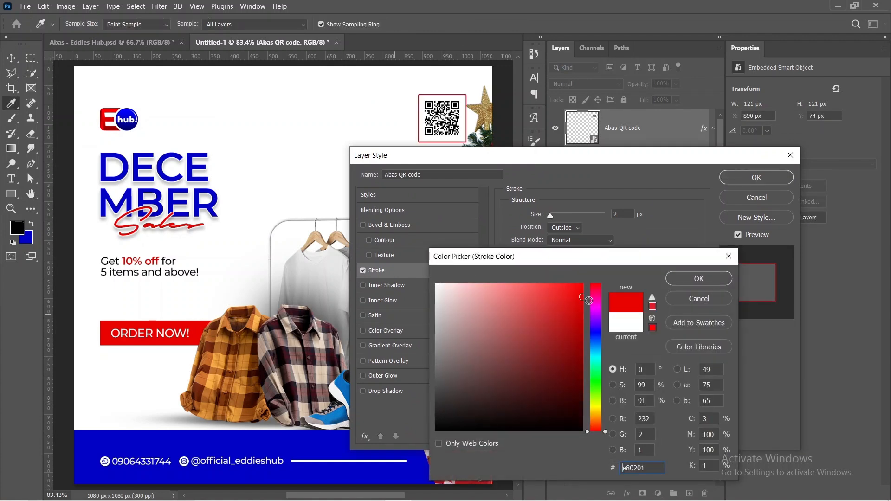
left_click(699, 278)
left_click(752, 178)
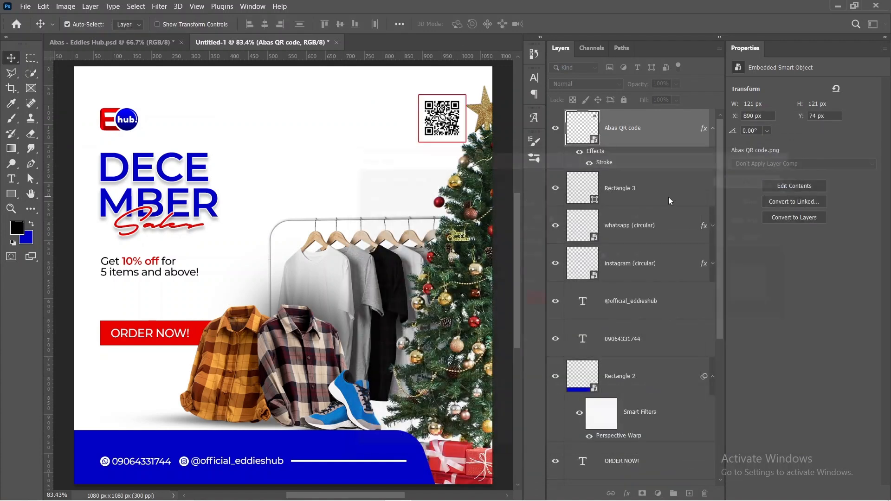
Step: Scale the QR code with its red frame down to about 105 x 105 px, keeping it level with the logo
key("ctrl+t")
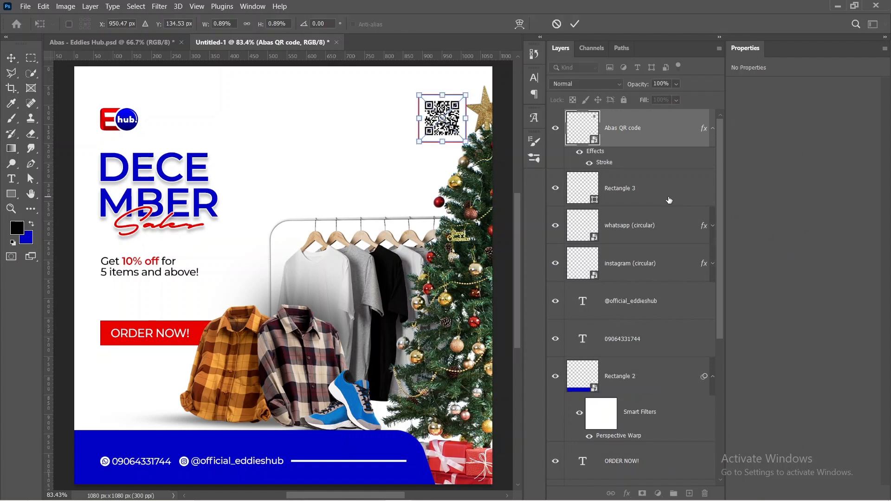
left_click_drag(420, 117, 427, 119)
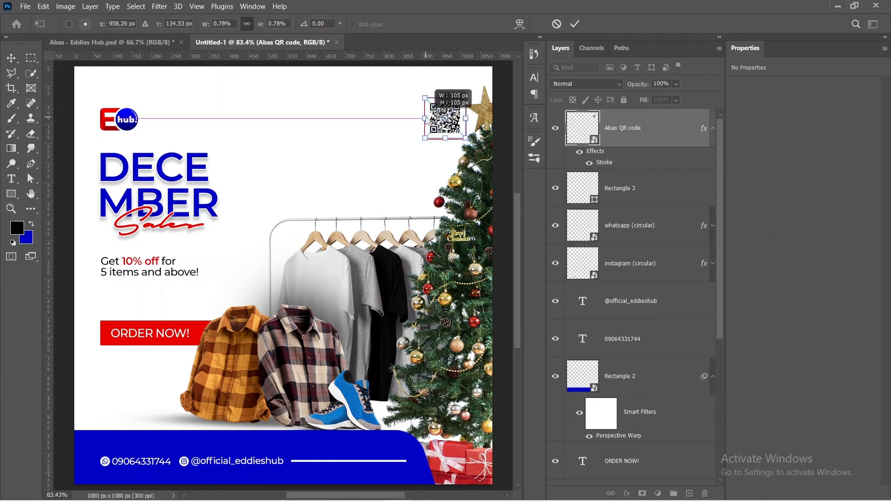
left_click(575, 24)
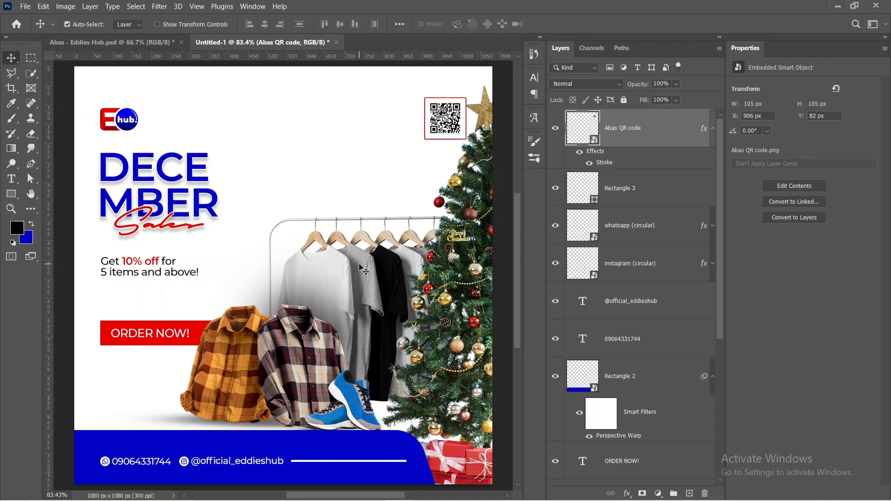
Step: Place the Santa hat image from the Eddies Hub Assets folder and shrink it to about 5.44% over the logo
mouse_move(311, 500)
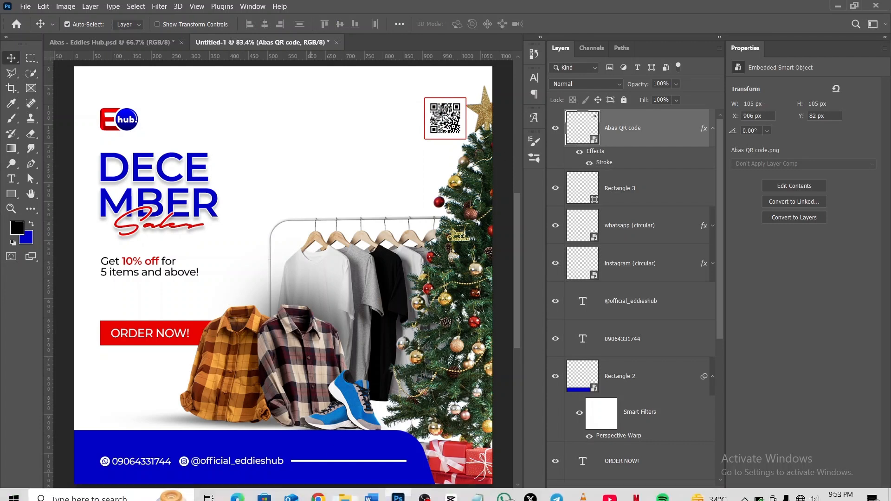
left_click(344, 496)
left_click_drag(469, 277, 152, 277)
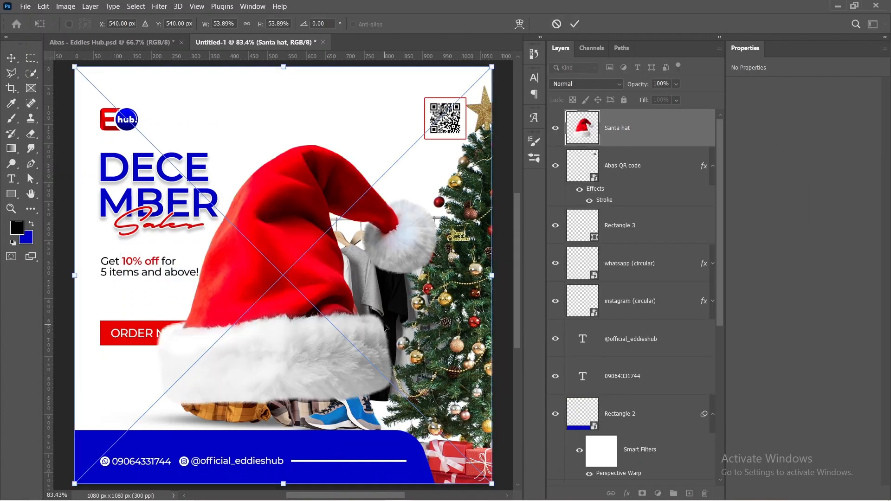
left_click_drag(494, 485, 138, 117)
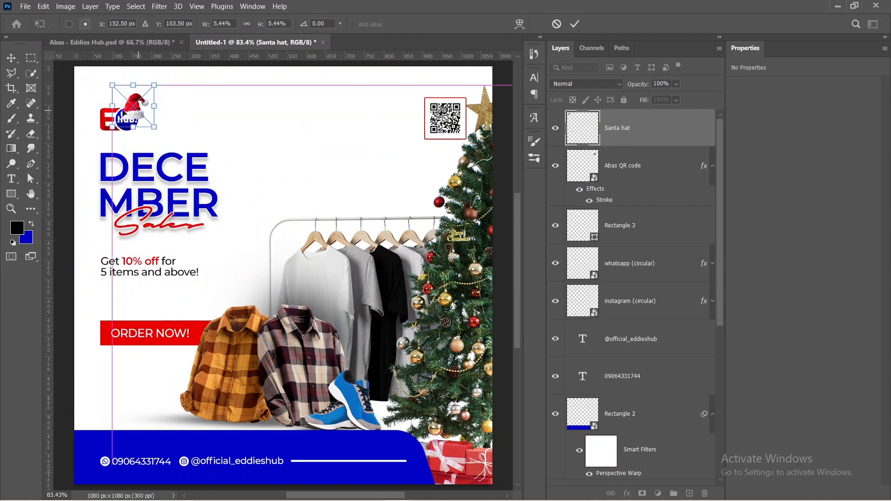
Step: Rotate the Santa hat about 36.8°, scale it to about 4.57% and set it on the upper edge of the logo's blue circle
scroll(139, 117, "up", 6)
scroll(140, 145, "up", 2)
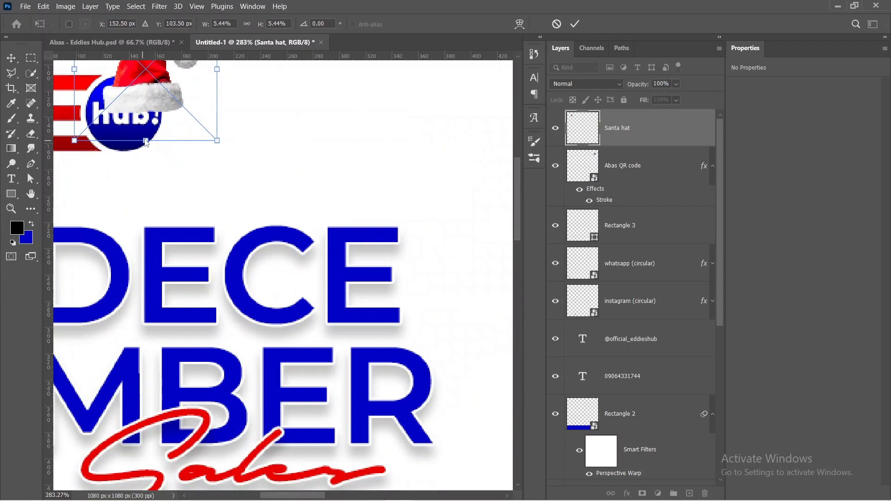
scroll(143, 110, "up", 5)
scroll(144, 110, "right", 3)
scroll(143, 111, "left", 5)
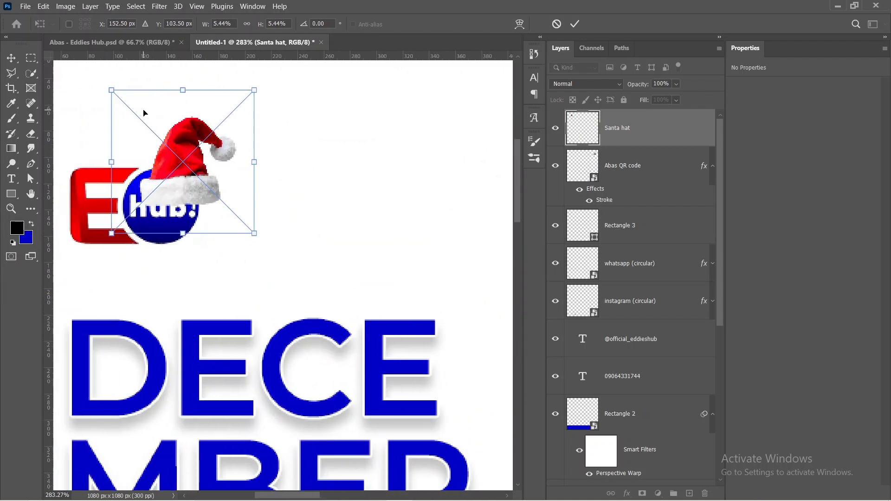
scroll(144, 113, "left", 4)
left_click_drag(262, 160, 276, 167)
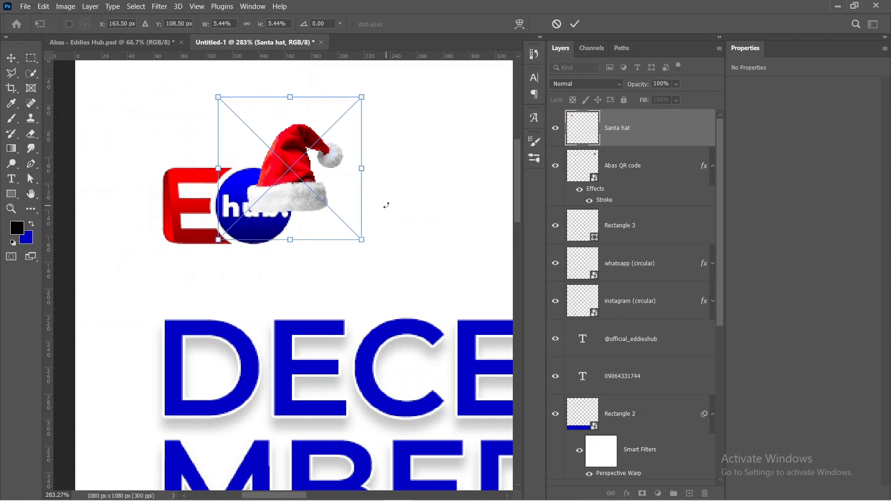
left_click_drag(401, 172, 348, 239)
left_click_drag(393, 175, 360, 185)
left_click_drag(358, 219, 371, 199)
left_click_drag(248, 193, 261, 183)
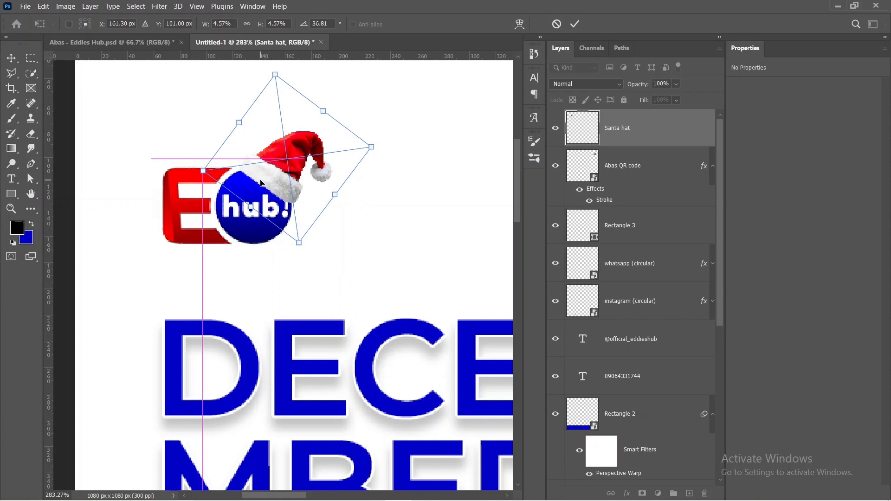
left_click(575, 24)
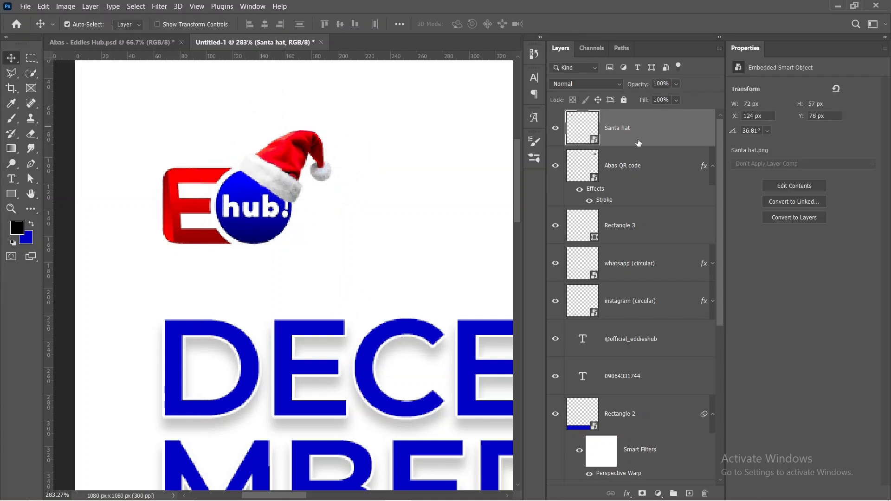
Step: Add a new layer directly beneath the Santa hat and reduce the Soft Round brush to 41 px
left_click(655, 166)
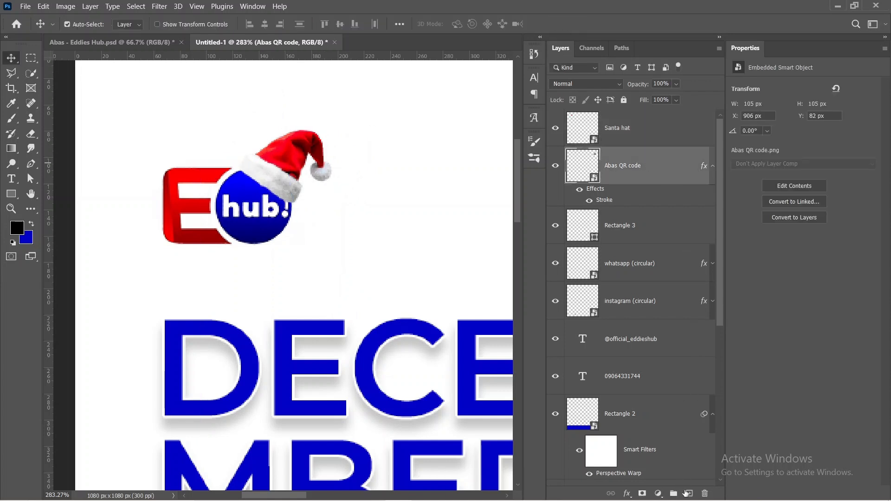
left_click(686, 493)
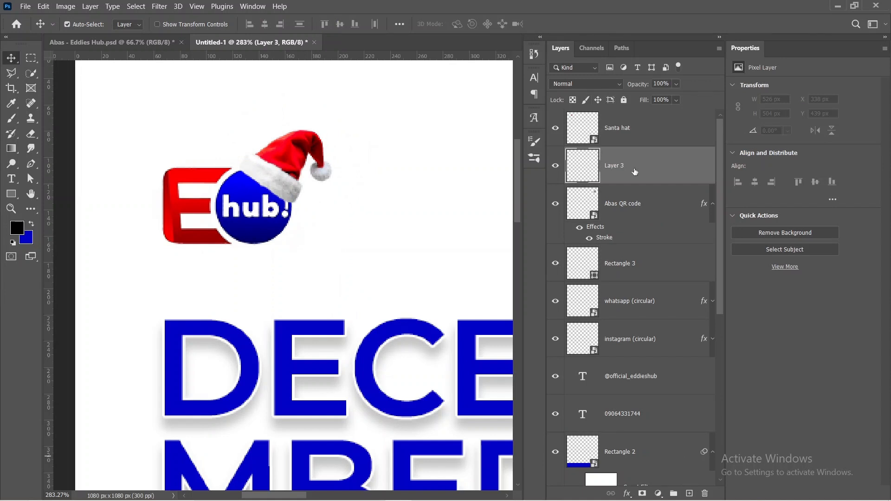
left_click(15, 121)
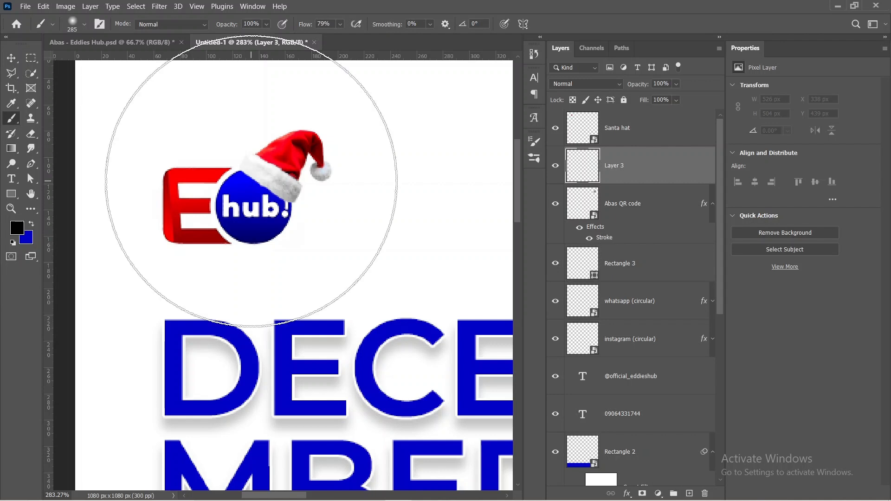
left_click_drag(325, 217, 124, 230)
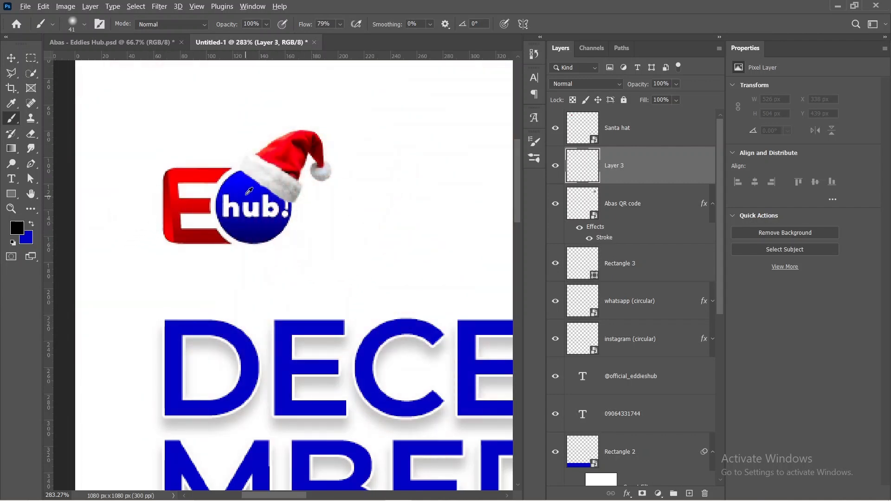
right_click(250, 176)
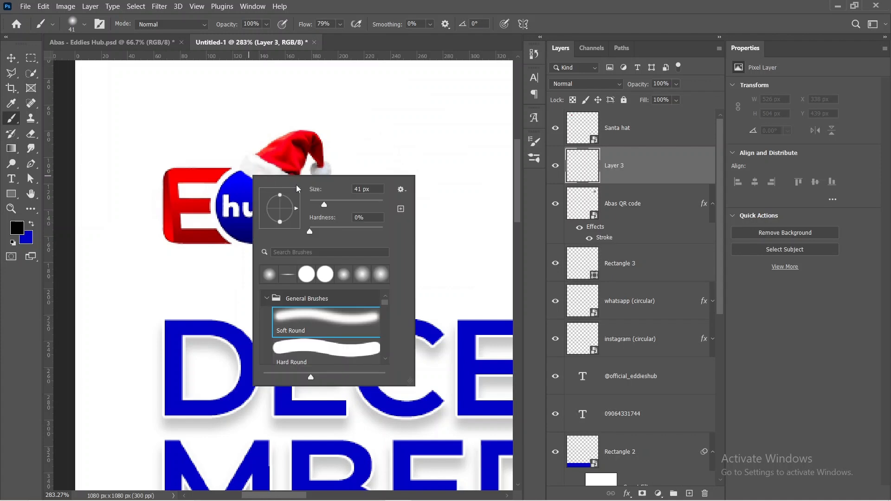
right_click(326, 148)
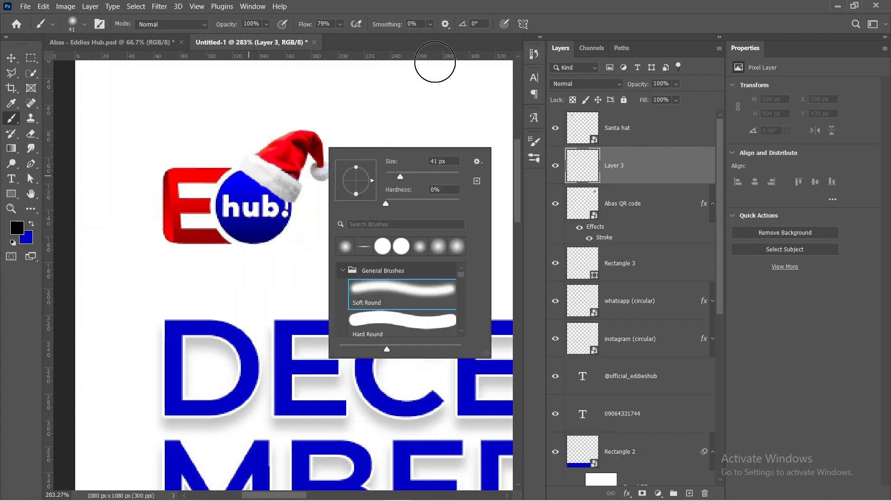
right_click(65, 100)
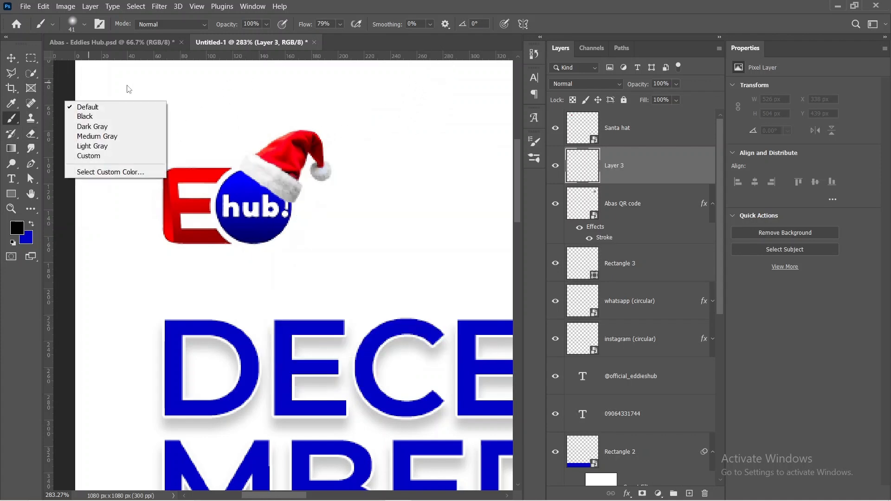
Step: Paint a soft black shadow along the Santa hat's brim with the brush at 43% opacity and 59% flow
left_click(307, 23)
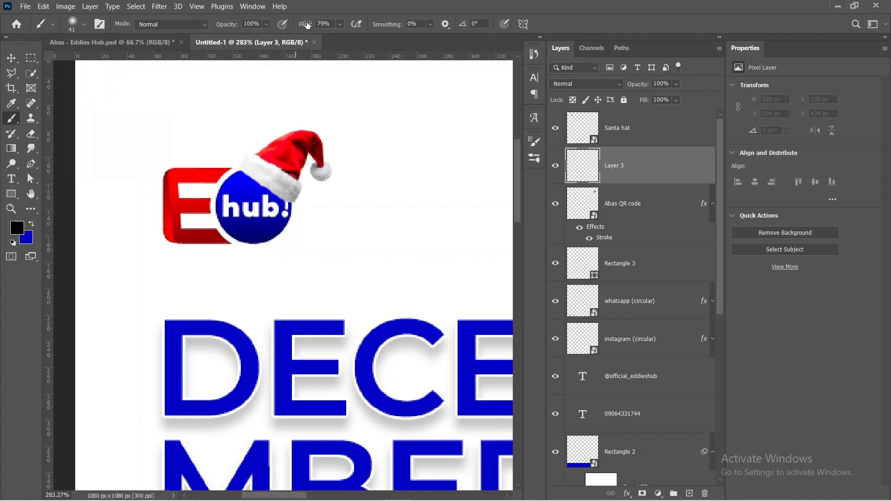
left_click_drag(307, 25, 297, 26)
left_click_drag(232, 26, 198, 32)
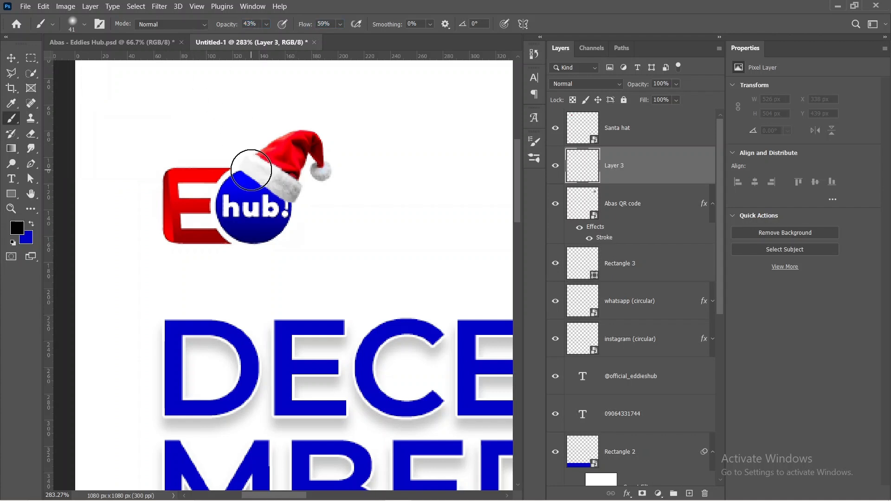
mouse_move(251, 169)
left_mouse_down()
mouse_move(286, 194)
mouse_move(249, 178)
mouse_move(306, 165)
mouse_move(293, 201)
left_mouse_up()
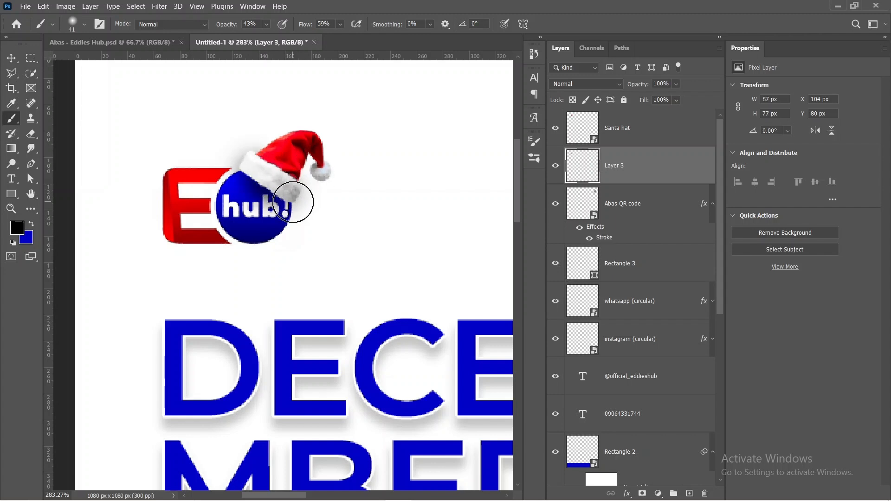
key("ctrl+0")
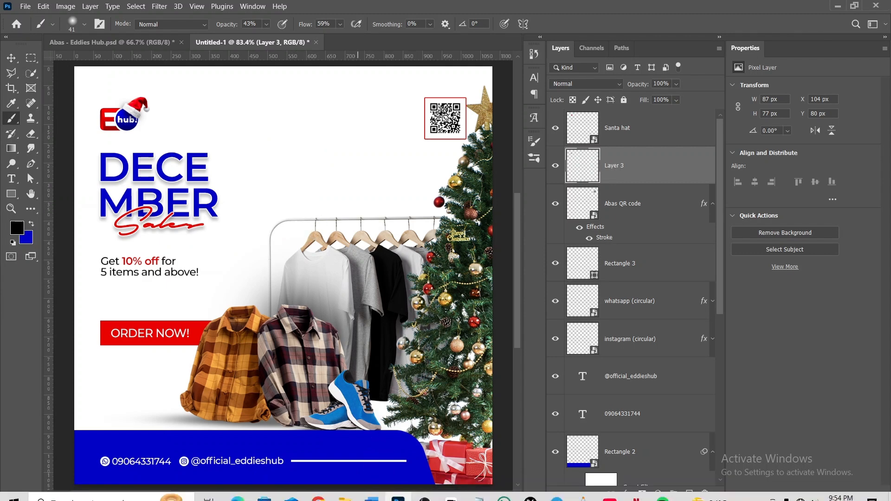
Step: Place the Christmas ball image from the assets folder, scaled to about 8.05%, partly cut off at the flyer's lower-right corner
mouse_move(337, 499)
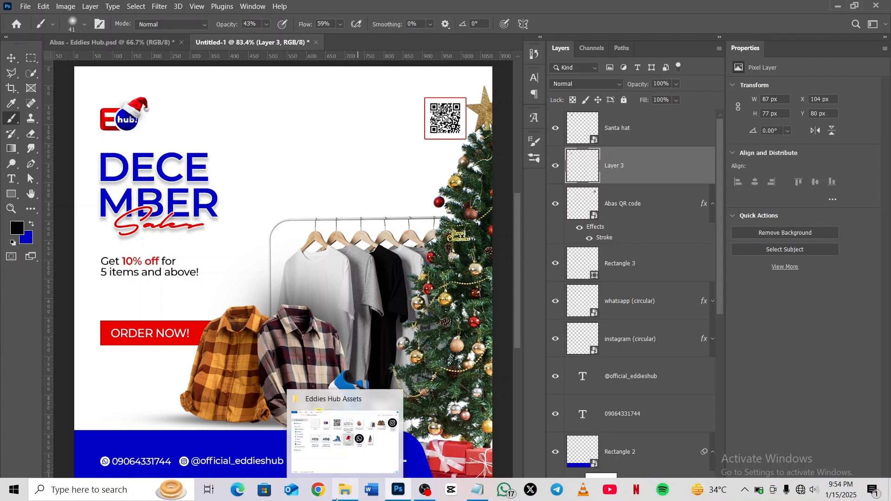
left_click(345, 441)
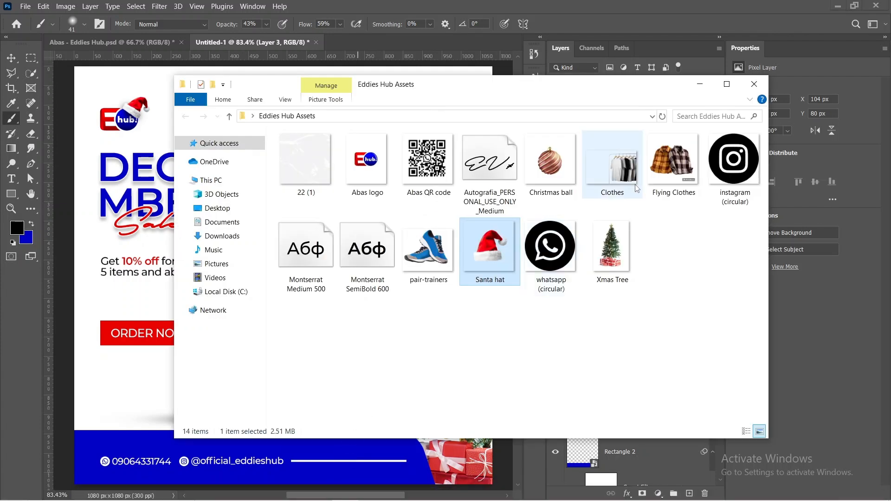
left_click(569, 171)
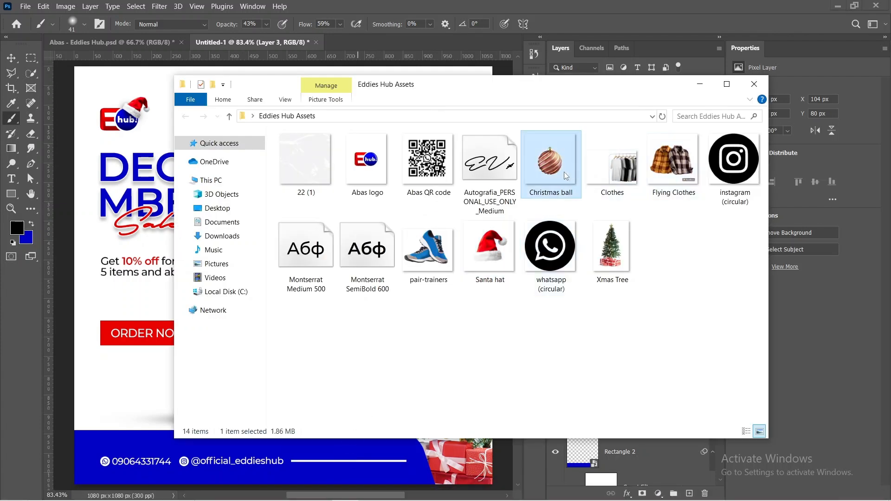
left_click_drag(564, 172, 116, 387)
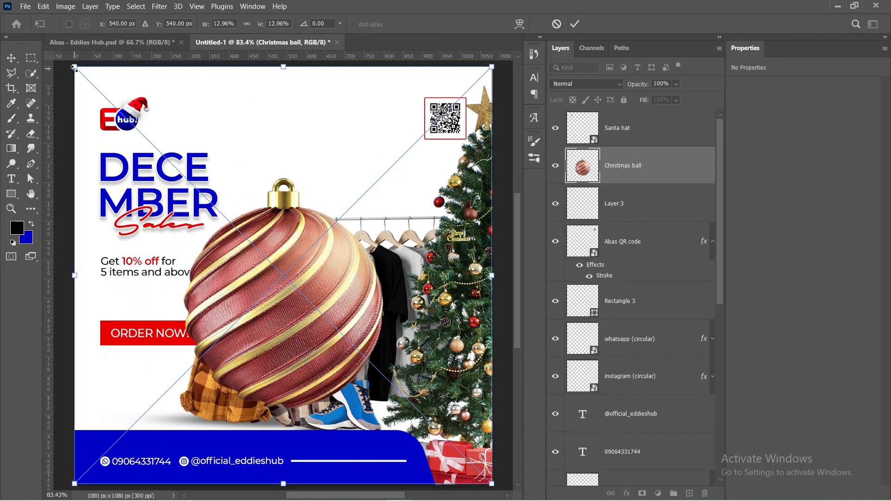
left_click_drag(75, 68, 232, 233)
left_click_drag(364, 366, 468, 473)
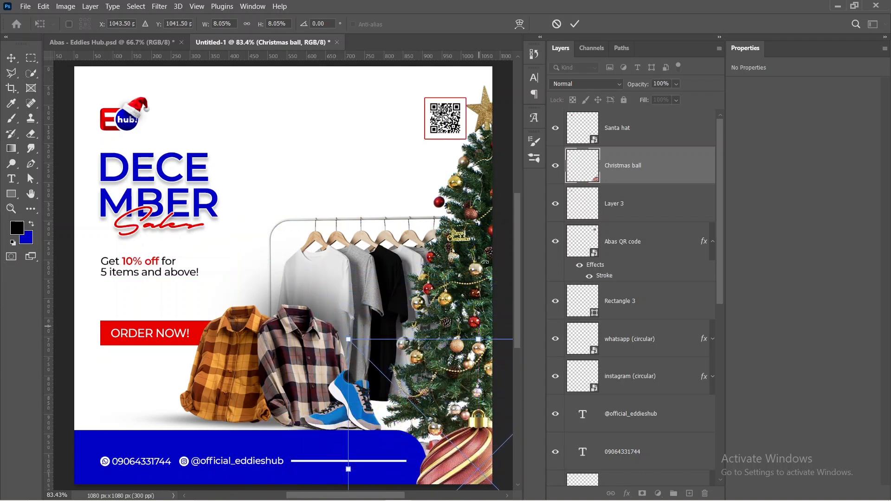
left_click(575, 24)
Step: Commit the placed Christmas ball and duplicate it onto the middle of the flyer, over the clothes
key("b")
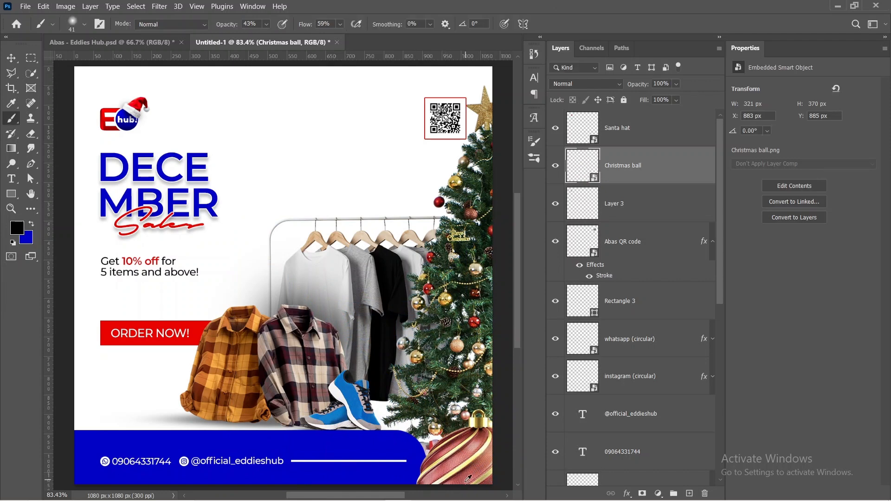
left_click_drag(427, 419, 384, 369)
key("v")
left_click_drag(478, 441, 288, 224)
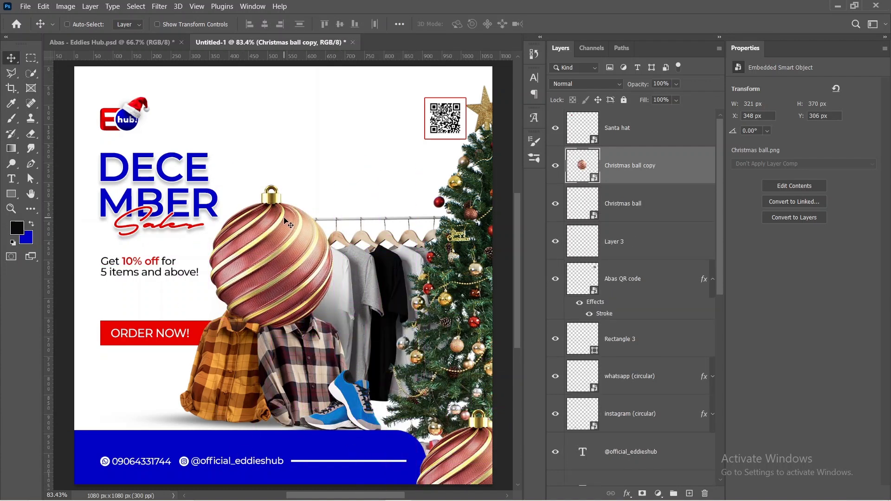
Step: Scale the Christmas ball copy to 5.18%, rotate it -13.71° and set it partly off the flyer's left edge, just above the footer
key("ctrl+t")
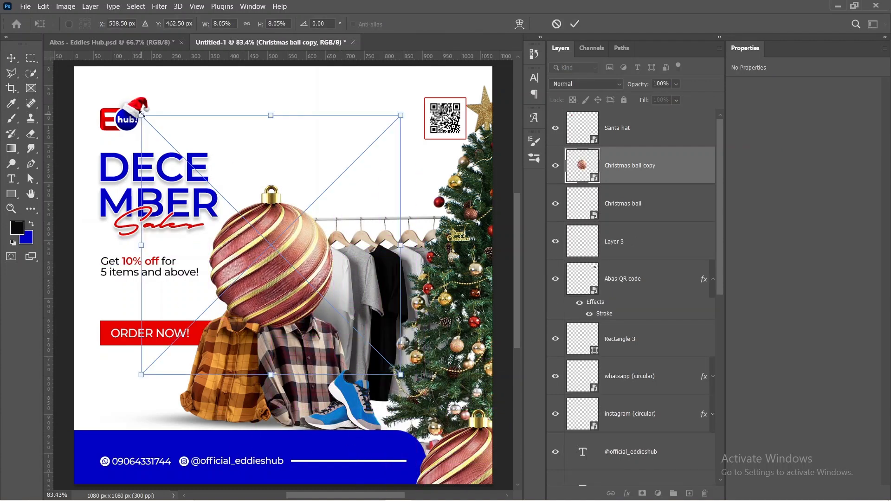
left_click_drag(141, 115, 234, 208)
left_click_drag(309, 336, 87, 422)
left_click_drag(190, 416, 185, 390)
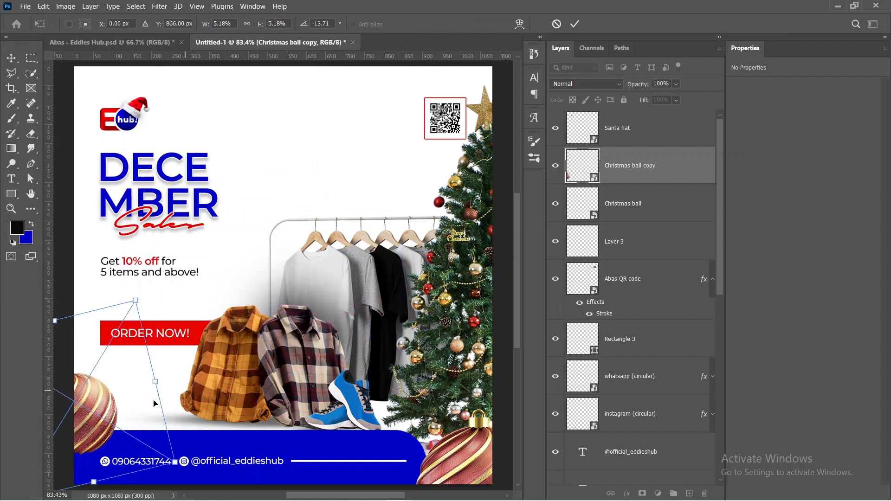
left_click_drag(129, 409, 117, 410)
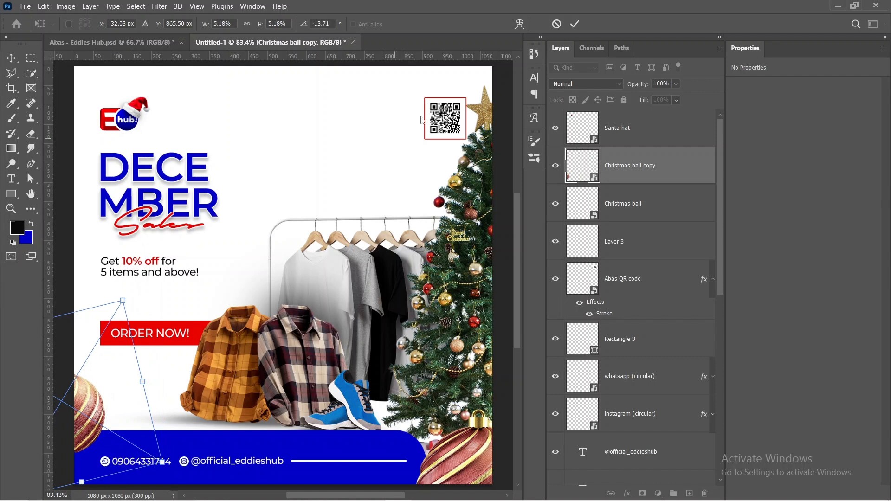
left_click(575, 23)
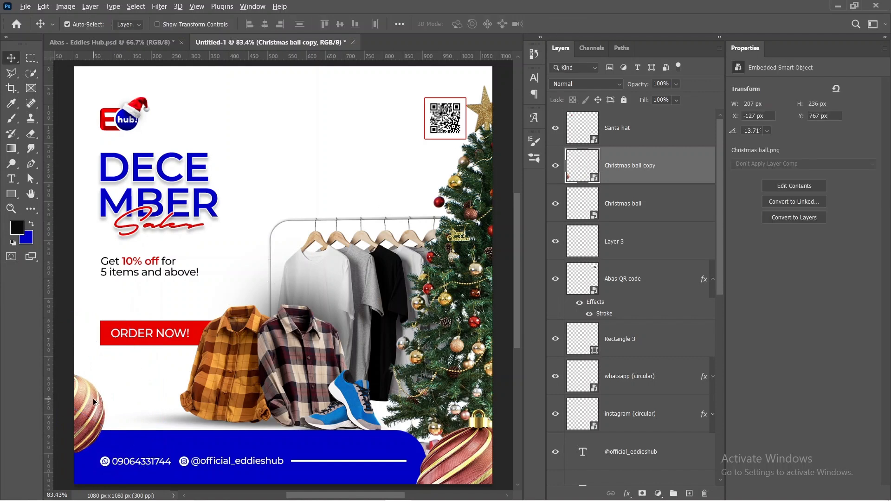
Step: Duplicate the small Christmas ball to the flyer's upper edge, partly cut off, and apply a 3.0-pixel Gaussian Blur to the new copy
left_click_drag(93, 402, 386, 96)
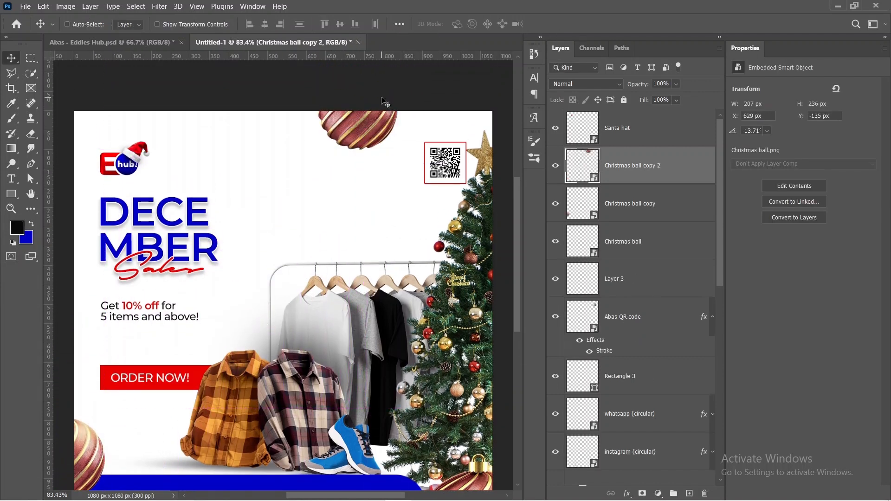
scroll(385, 102, "down", 2)
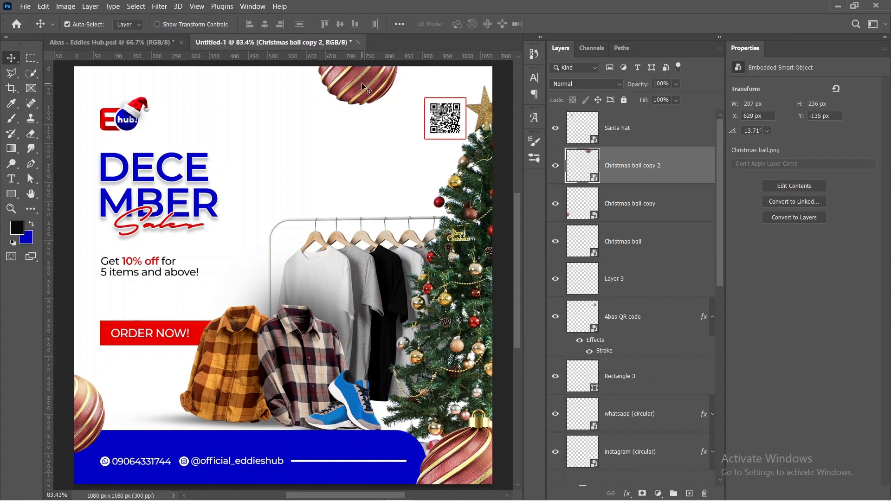
left_click(159, 7)
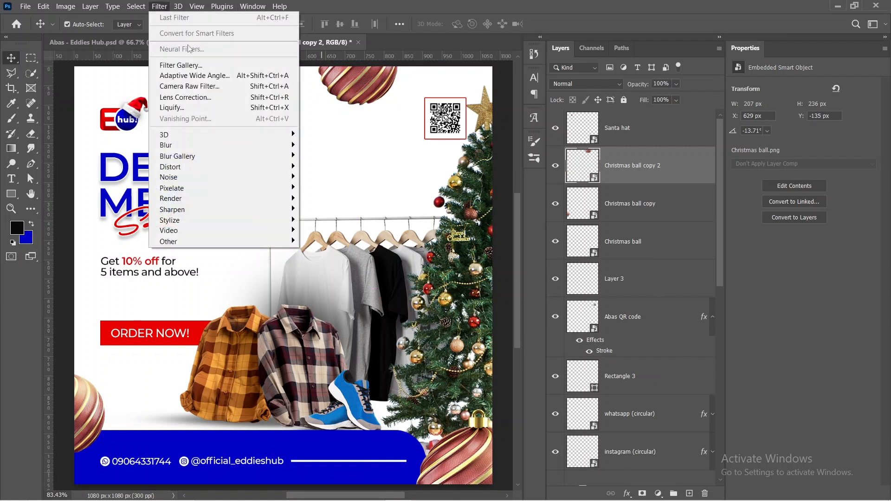
mouse_move(177, 146)
left_click(332, 188)
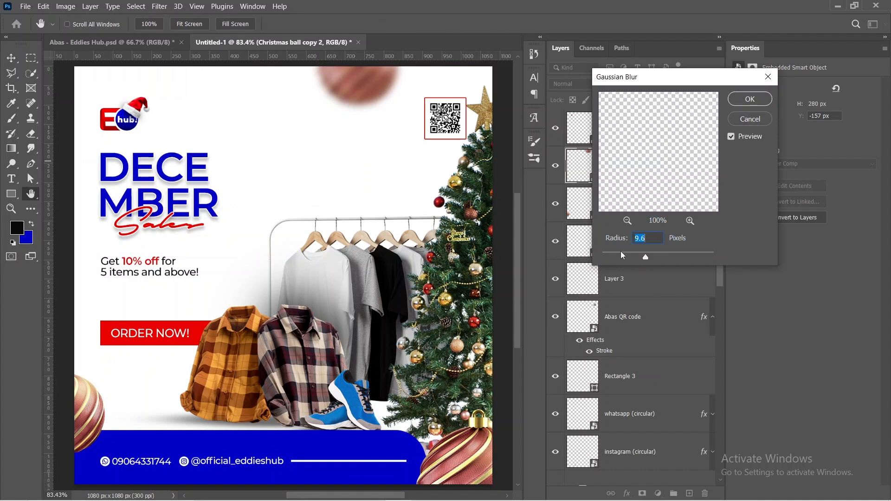
left_click_drag(623, 255, 620, 257)
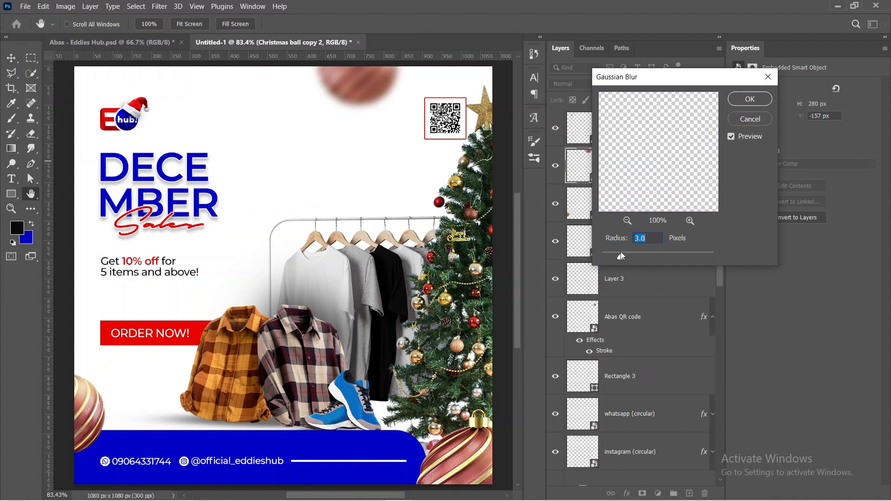
left_click(750, 99)
Step: Apply a Motion Blur with angle 0° and distance 12 pixels to the Christmas ball at the flyer's left edge
key("v")
left_click(99, 420)
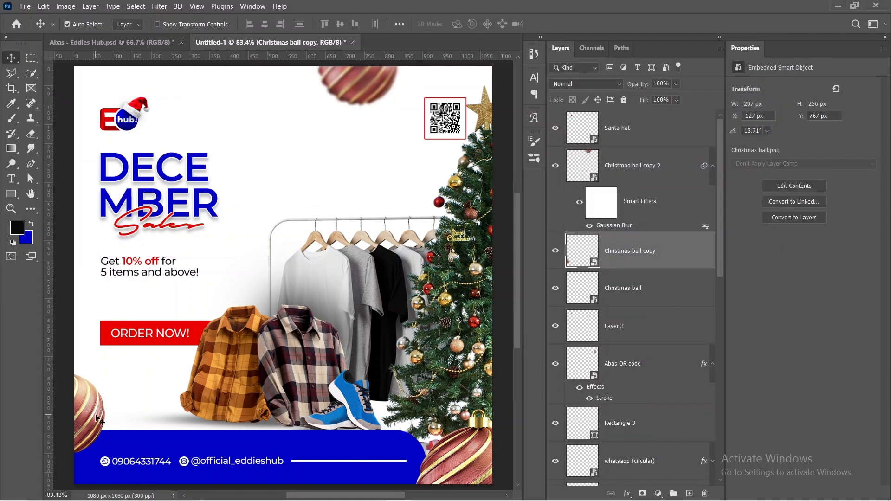
left_click(159, 6)
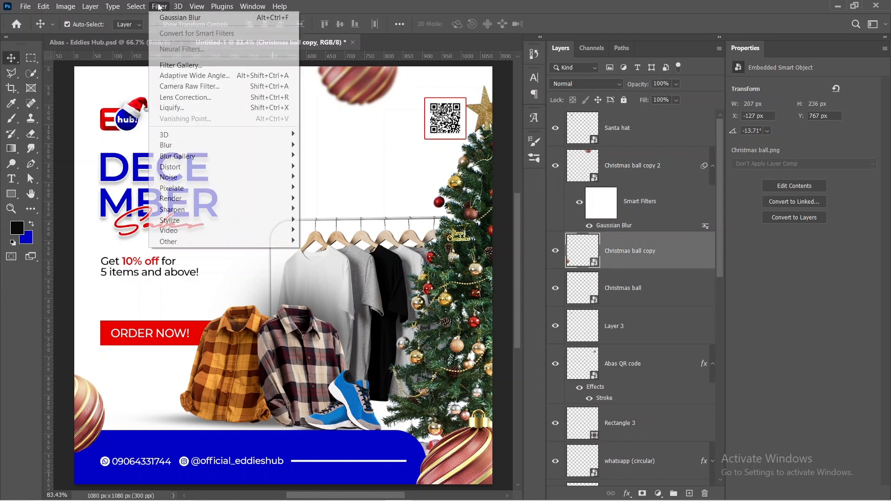
mouse_move(192, 146)
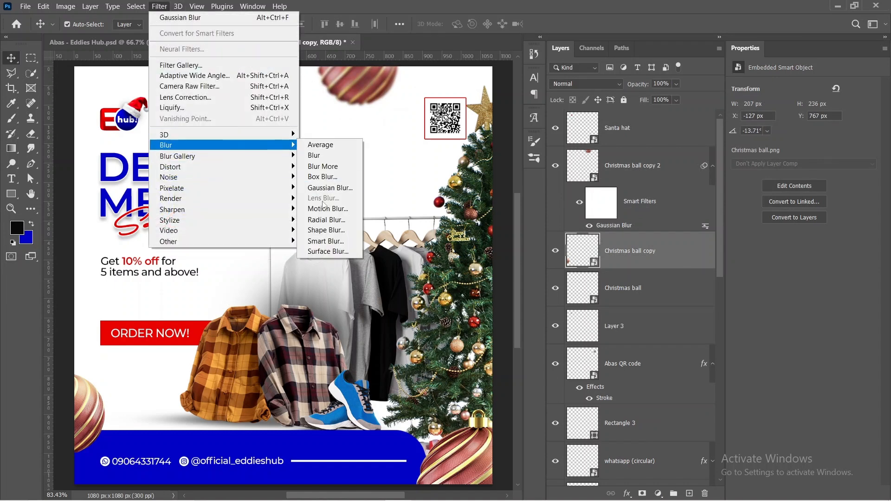
left_click(325, 208)
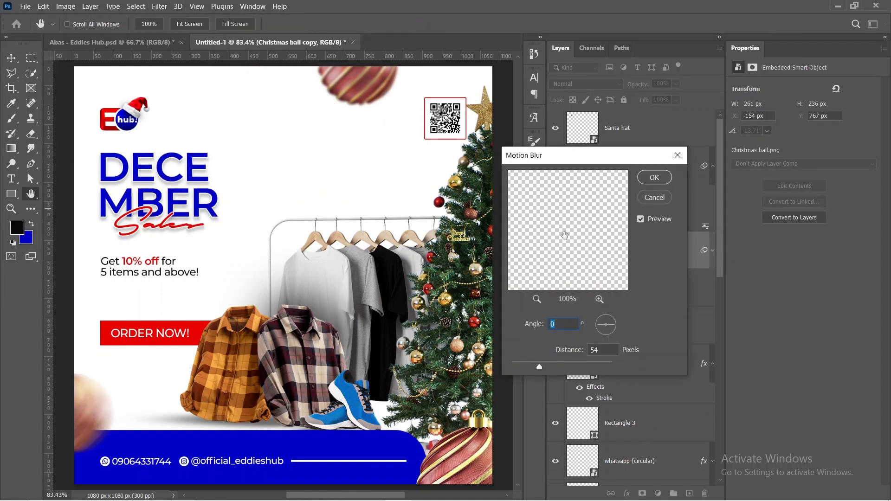
left_click_drag(540, 369, 519, 369)
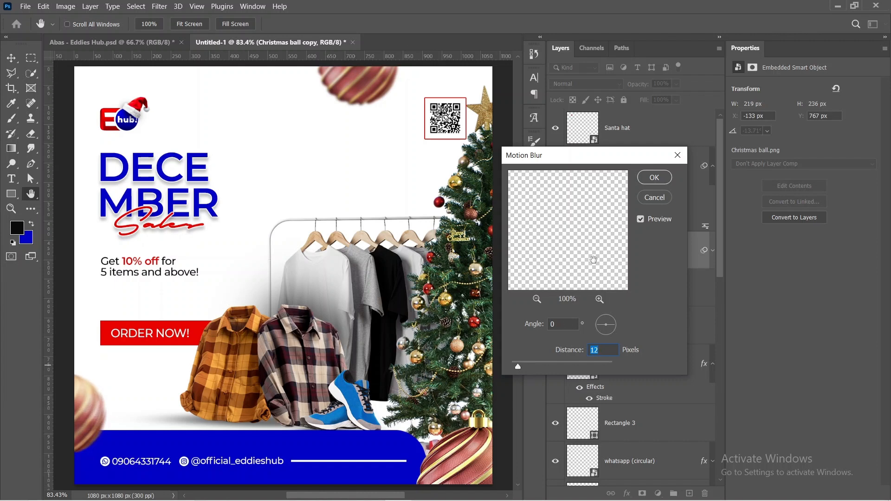
left_click(657, 179)
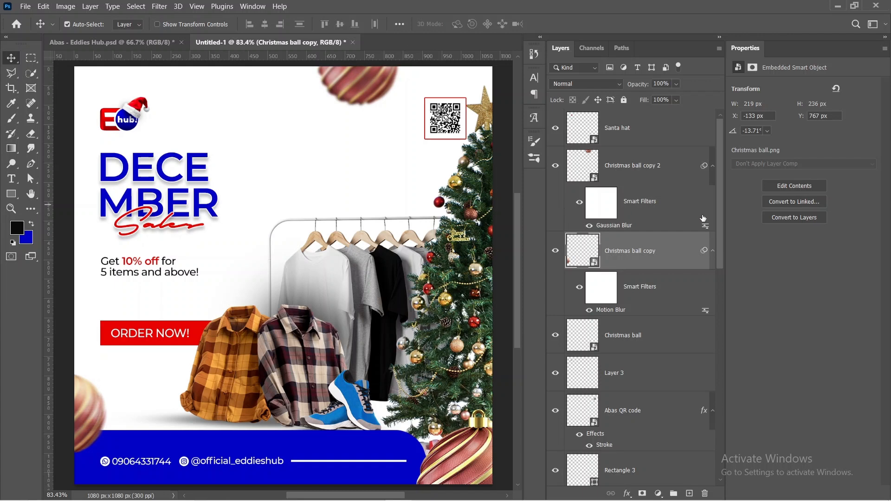
Step: Collapse the filter and effect lists of both Christmas ball copies, the QR code and the Rectangle 2 layer
left_click(712, 250)
left_click(714, 173)
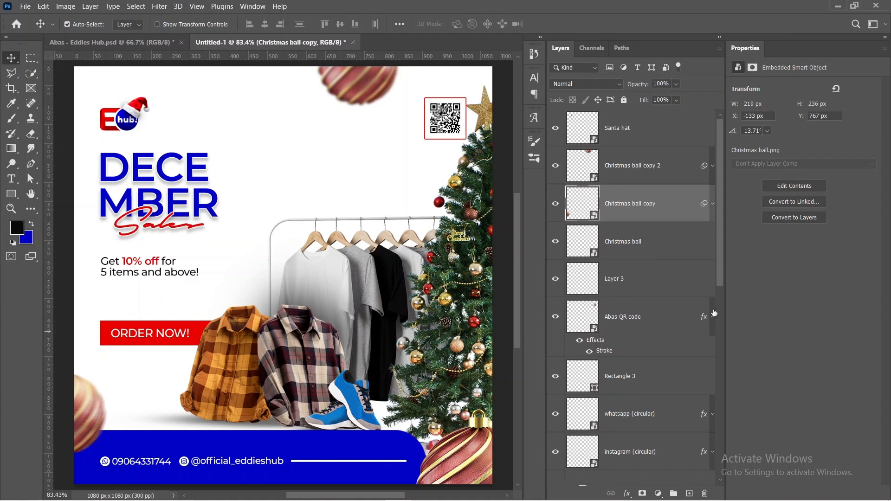
left_click(713, 315)
scroll(660, 384, "down", 5)
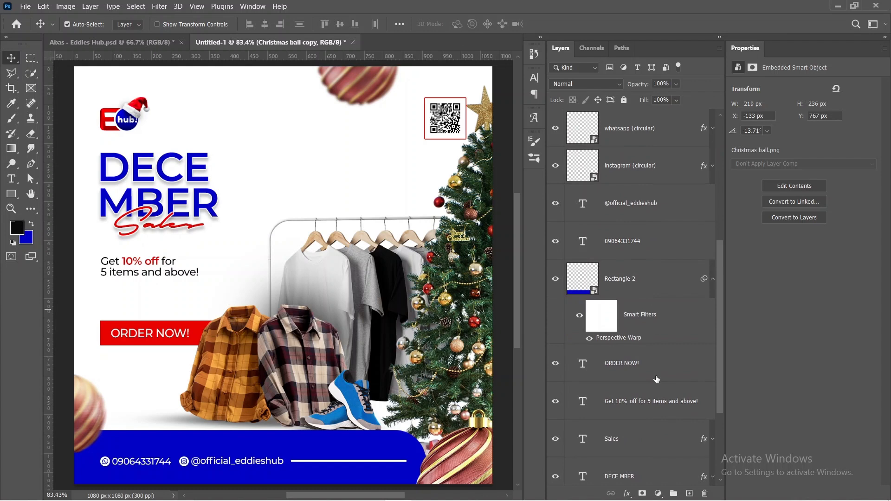
left_click(713, 280)
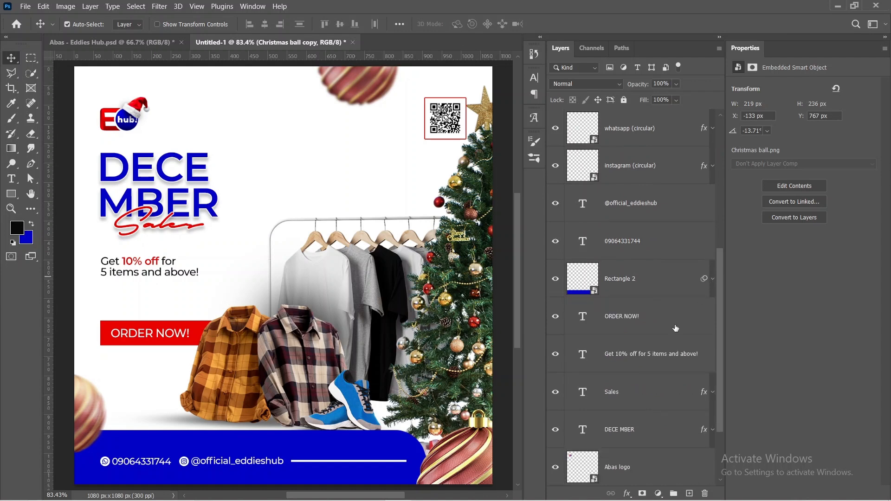
Step: Reorder the text layers so that Sales sits above DECE MBER and the "Get 10% off" line lies directly beneath them
scroll(658, 356, "down", 2)
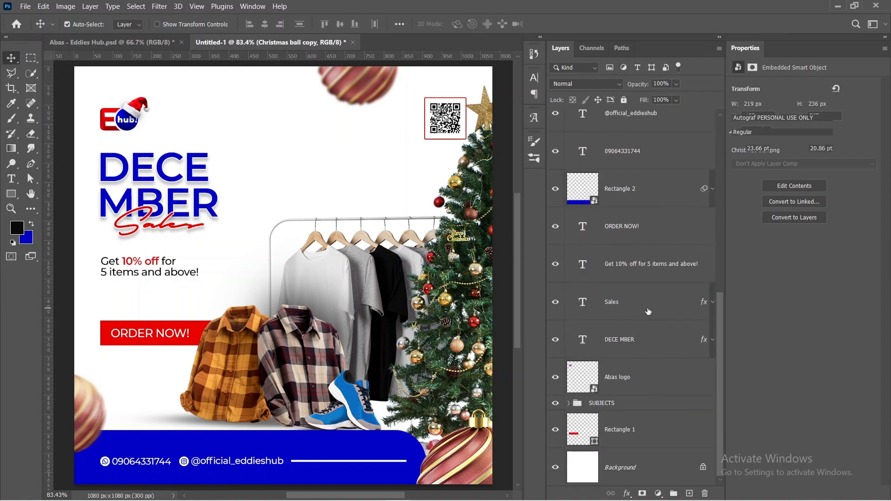
left_click_drag(648, 309, 653, 346)
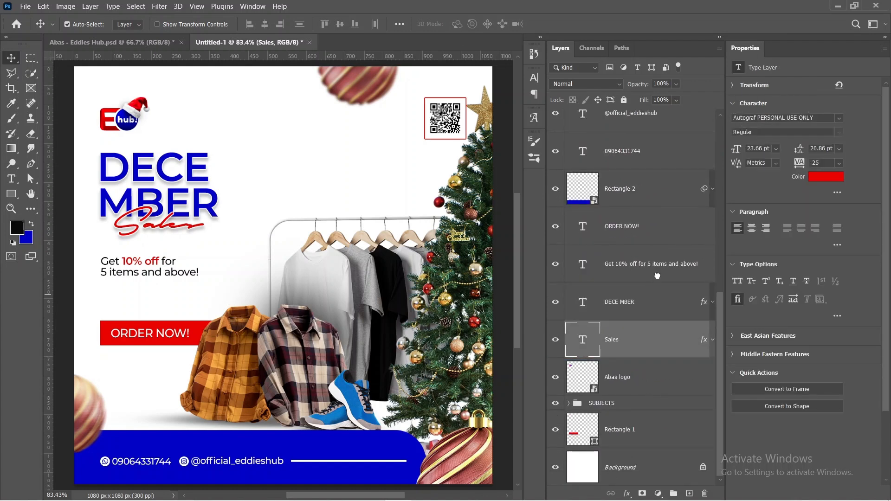
left_click_drag(659, 270, 664, 347)
left_click(649, 269)
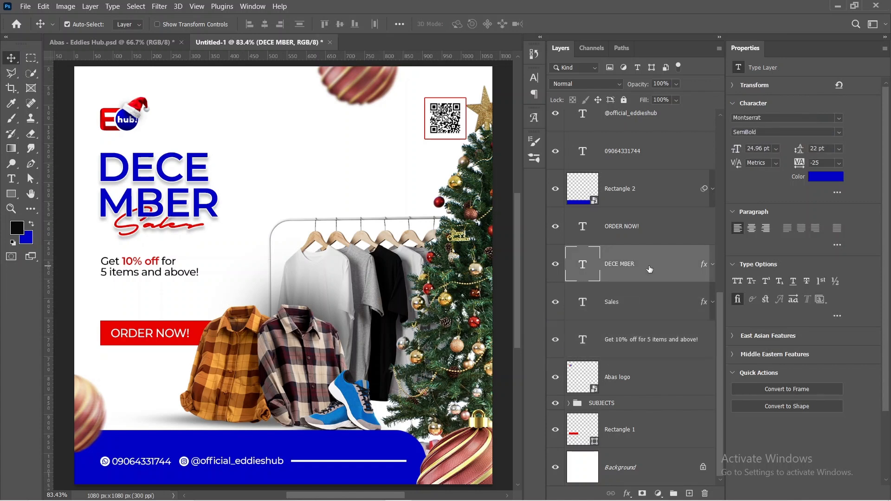
left_click_drag(649, 299, 652, 254)
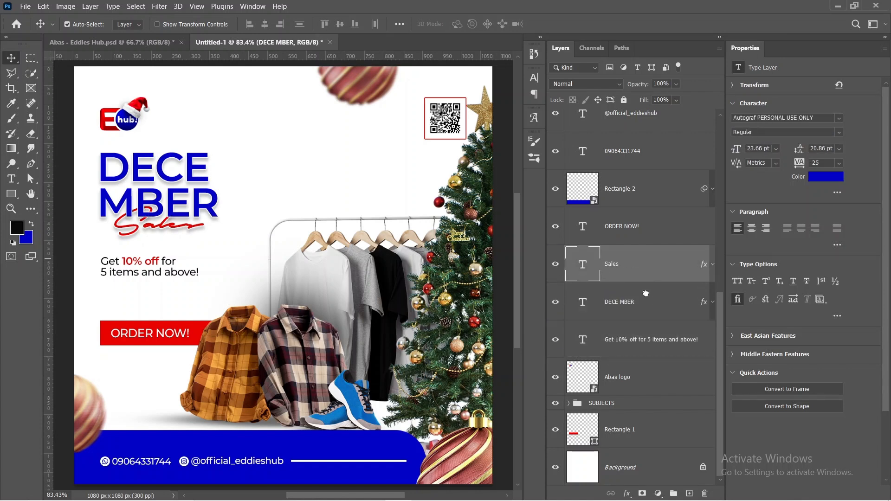
Step: Move the DECE MBER and Sales headline lower together, and shift the "Get 10% off" line down to clear it
left_click(646, 293, "shift")
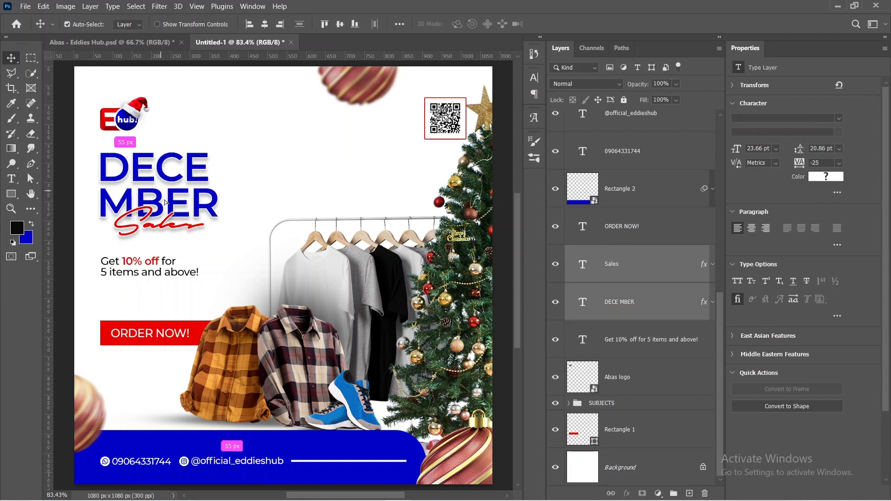
left_click_drag(165, 201, 156, 218)
left_click(604, 328)
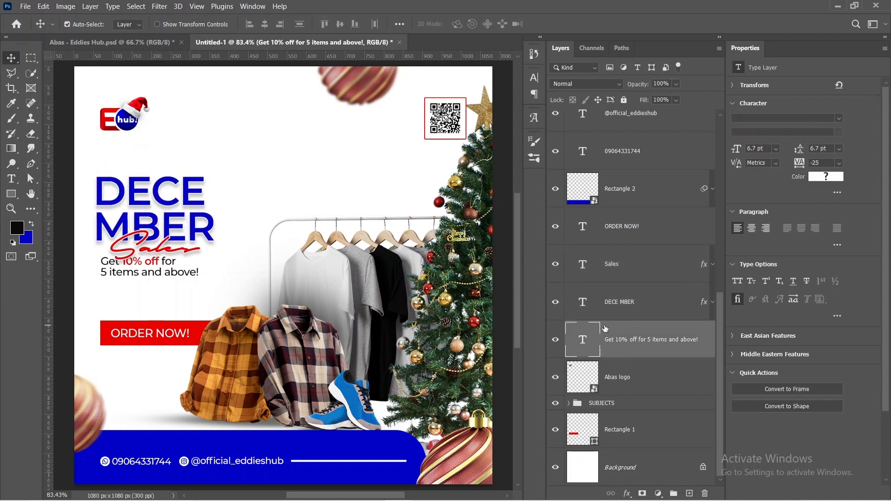
key("Down")
key("Down")
key("Down")
key("Down")
key("Down")
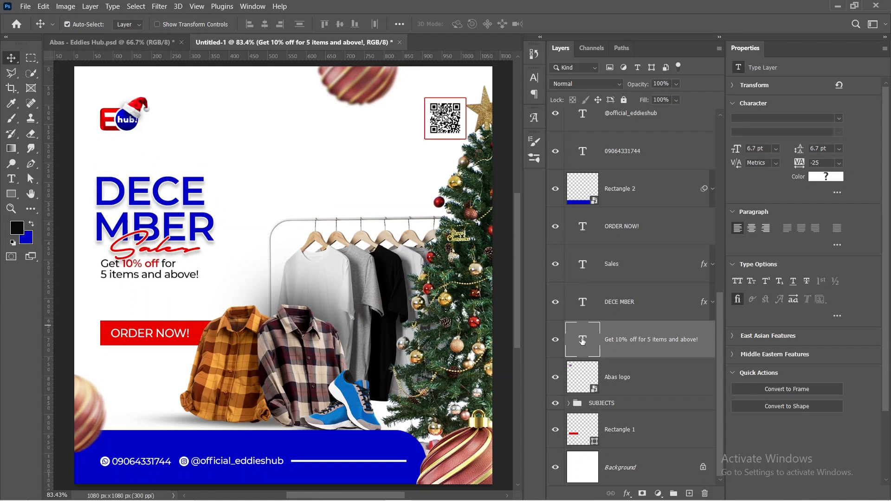
left_click_drag(144, 273, 145, 289)
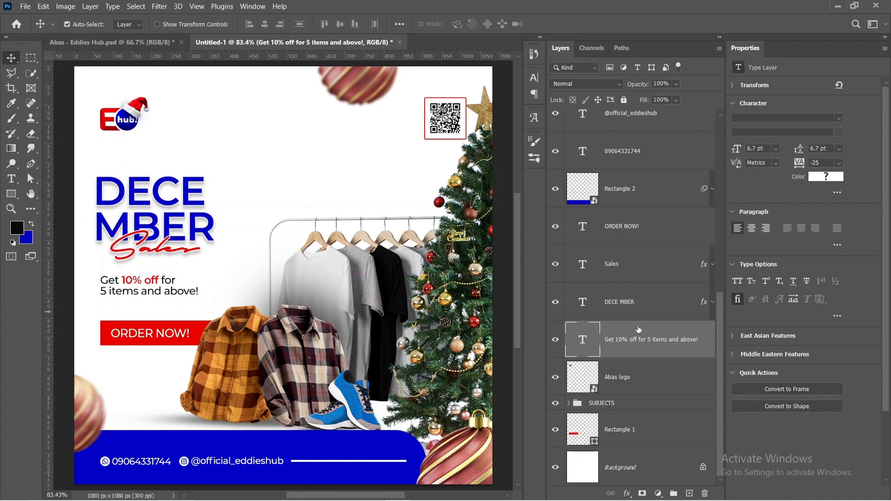
Step: Nudge the DECE MBER and Sales headline together to line up with the left edge of the logo and offer text
left_click(639, 301)
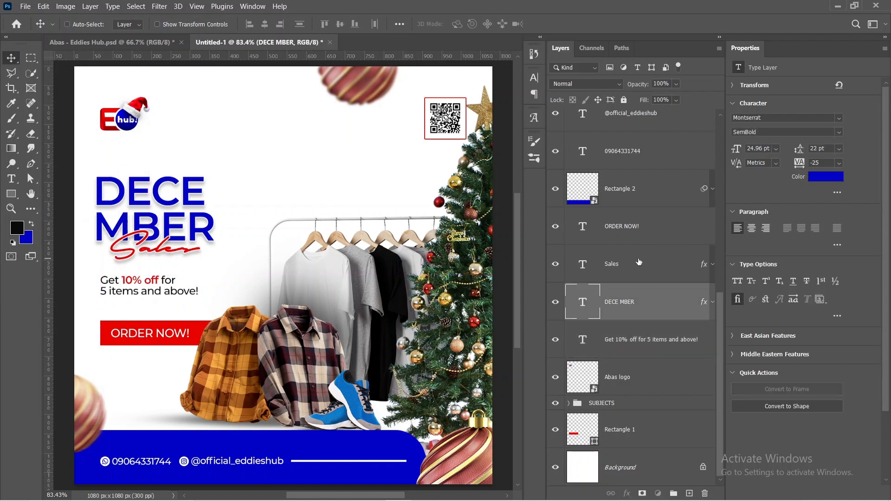
left_click(639, 264, "shift")
left_click_drag(129, 228, 134, 226)
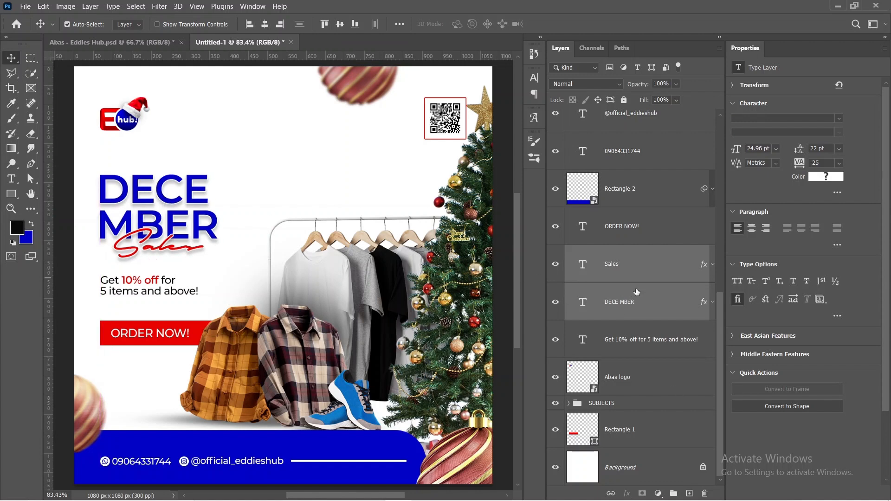
Step: Place the plastic-wrap texture image "22 (1)" from the assets folder over the full canvas at 32% and move its layer directly above Background
scroll(636, 292, "up", 6)
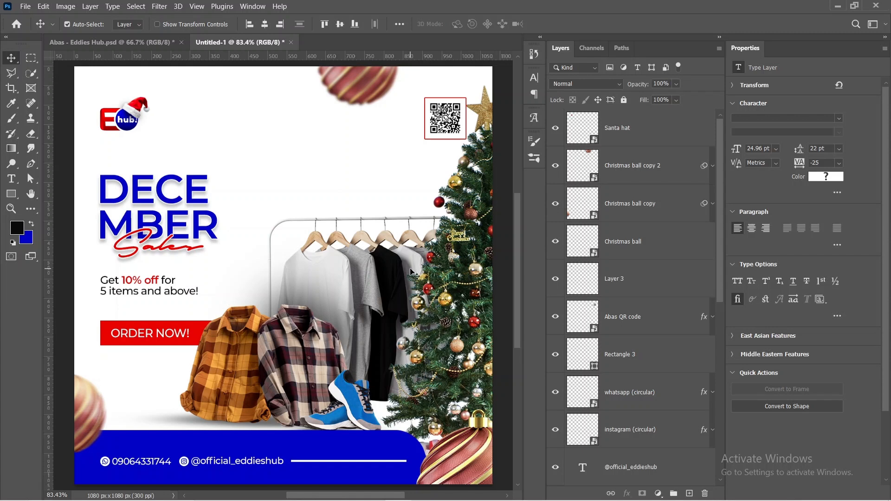
mouse_move(370, 499)
left_click(346, 490)
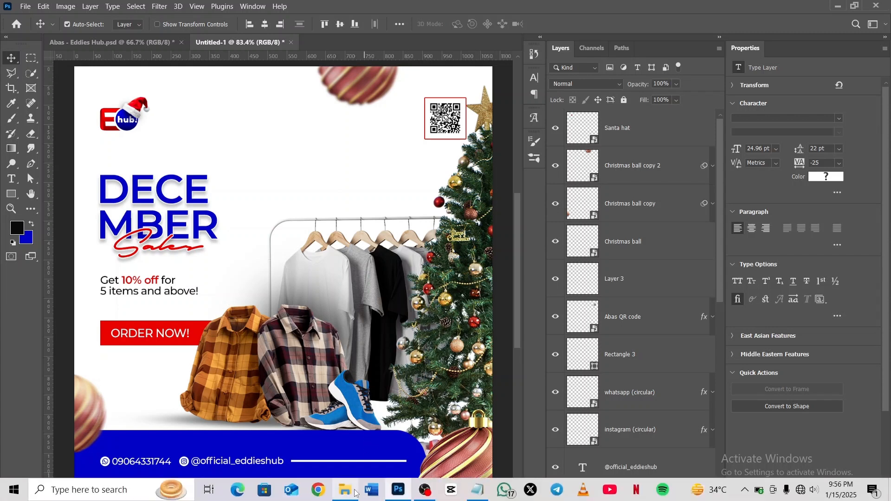
left_click_drag(305, 160, 139, 244)
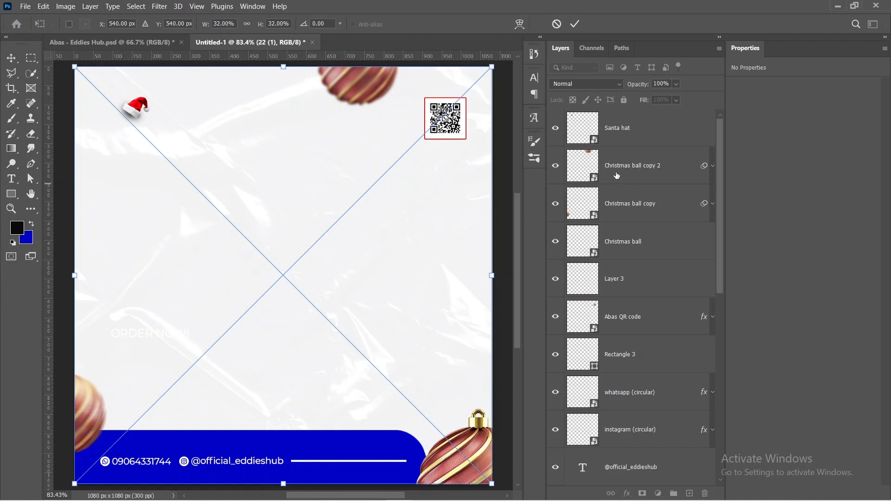
scroll(639, 155, "down", 10)
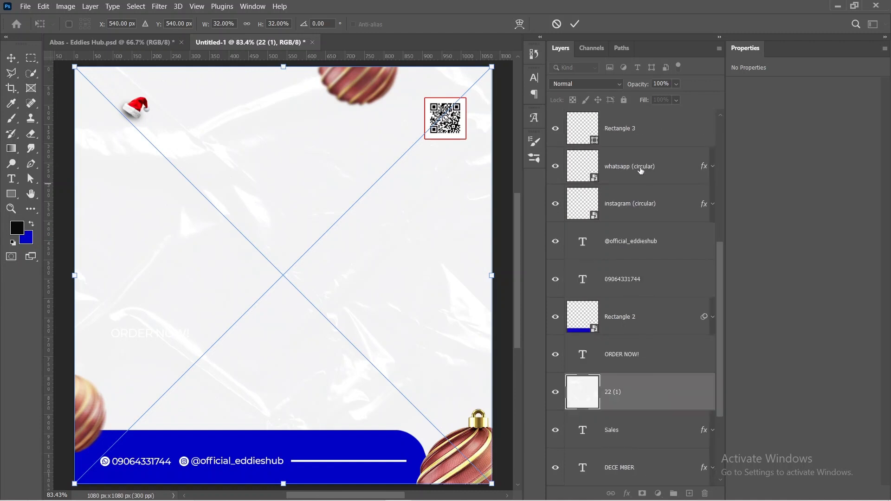
left_click_drag(645, 265, 645, 460)
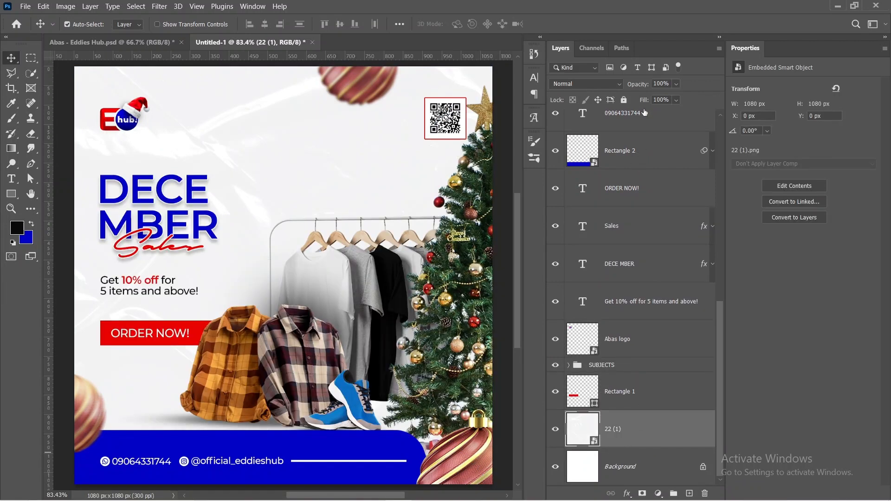
Step: Lower the plastic-wrap texture layer's opacity to 77% and check the background by toggling the Background layer's visibility
left_click_drag(643, 85, 637, 87)
left_click(555, 466)
left_click(555, 466)
Step: Organize all layers into groups named TOP STUFF, BALLS, FOOTER, SUBJECTS, TEXT and GB
scroll(650, 441, "up", 10)
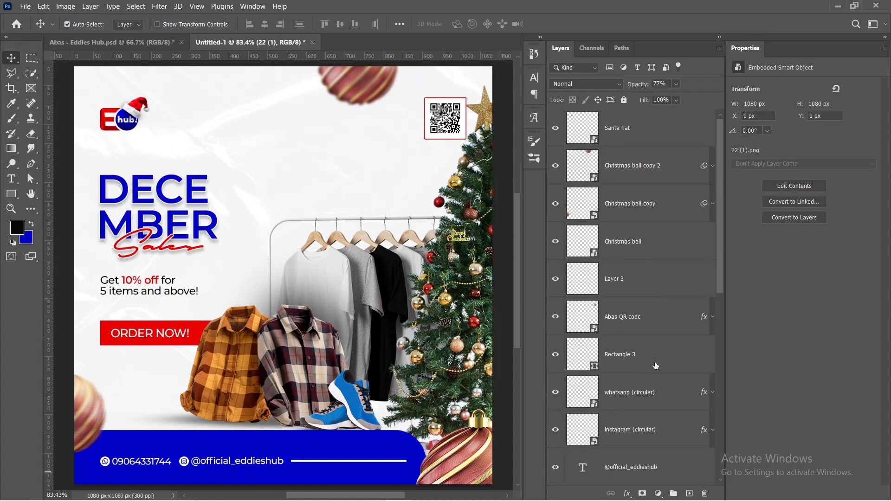
scroll(656, 366, "down", 10)
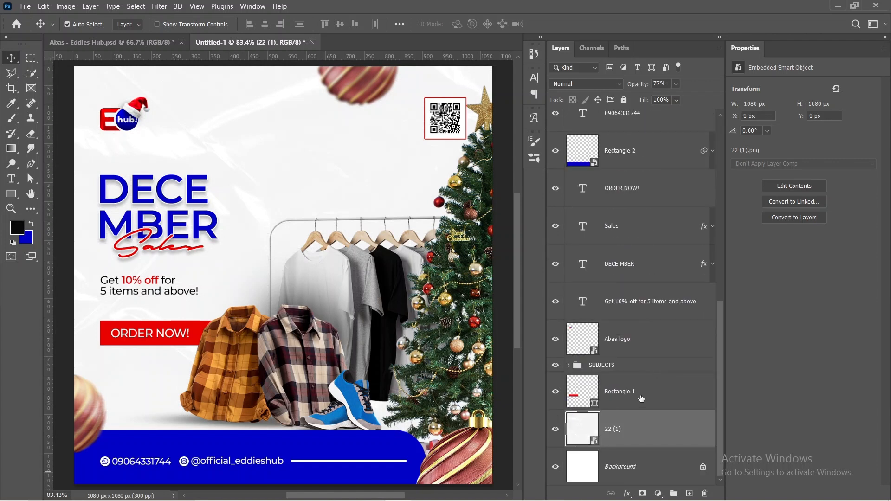
scroll(640, 399, "up", 10)
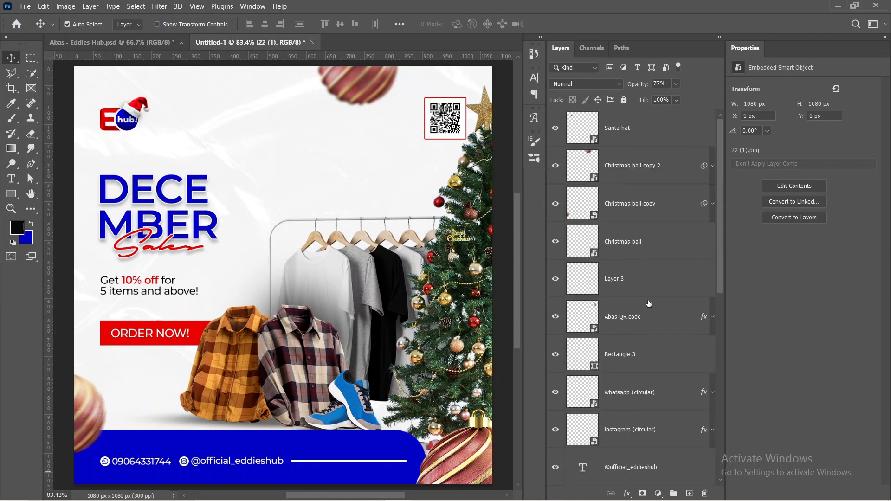
scroll(648, 304, "down", 10)
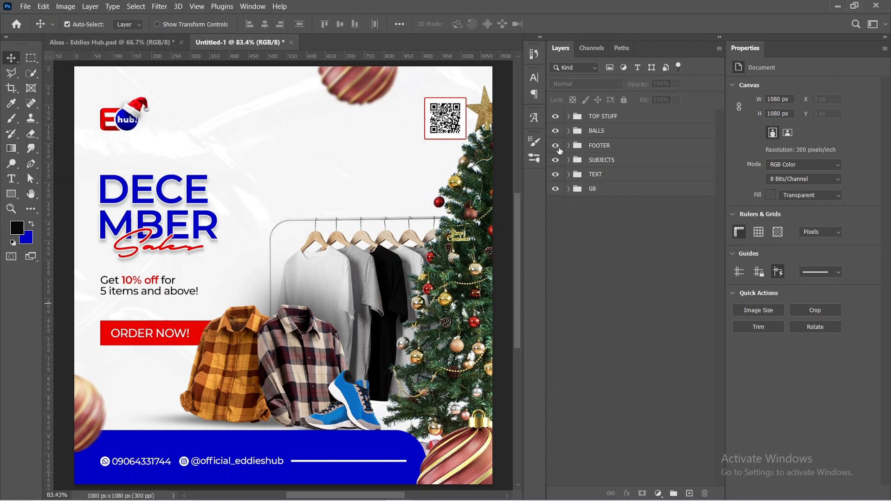
Step: Stamp all visible layers into a new layer above the TOP STUFF group and convert it to a Smart Object
left_click(614, 119)
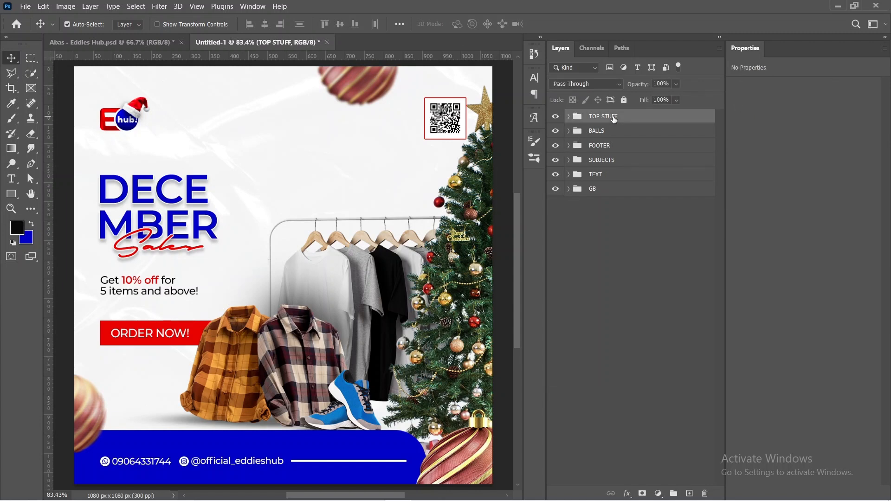
key("ctrl")
key("ctrl+shift+alt+e")
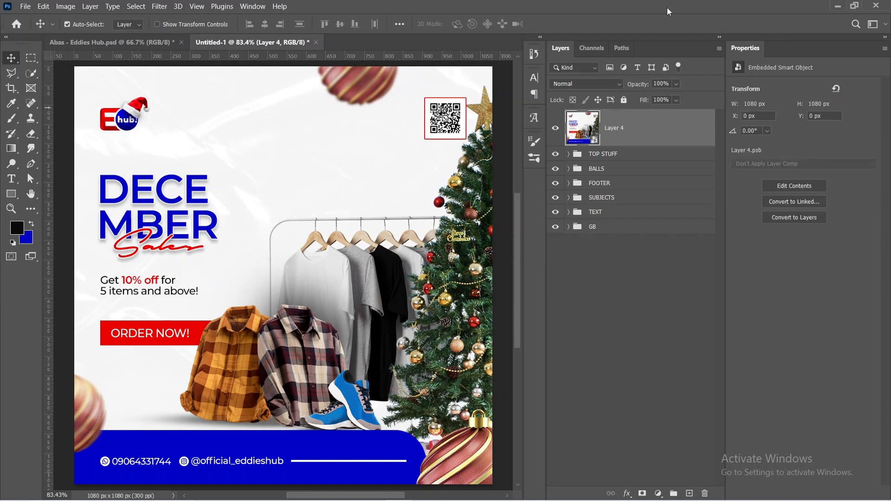
right_click(661, 125)
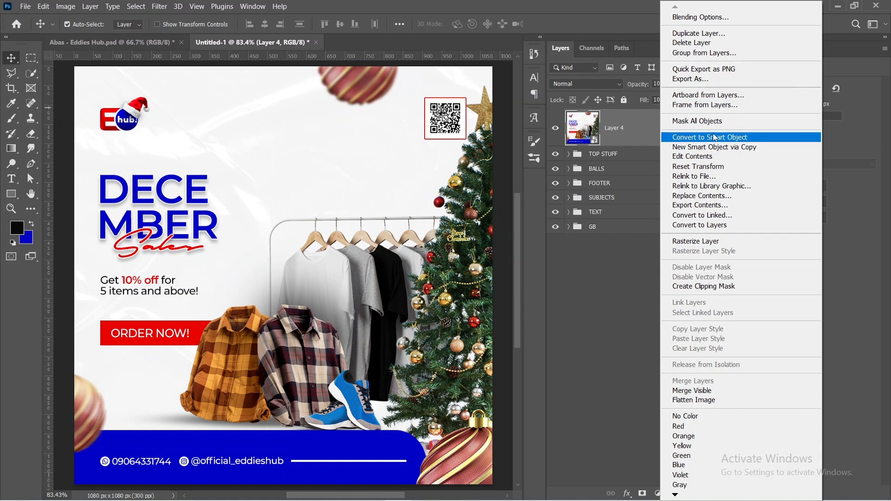
left_click(607, 281)
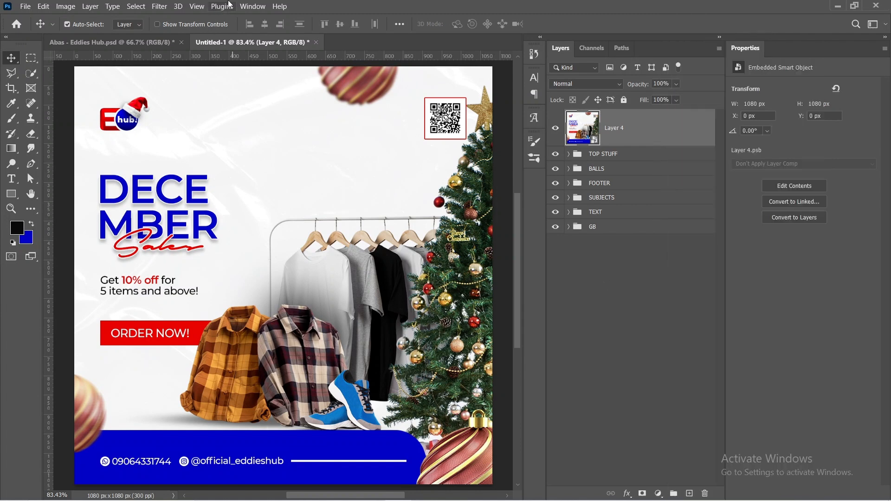
Step: Start a Camera Raw Filter on the merged layer with Exposure -0.20, Contrast +14, Highlights -13 and Shadows +12
left_click(159, 6)
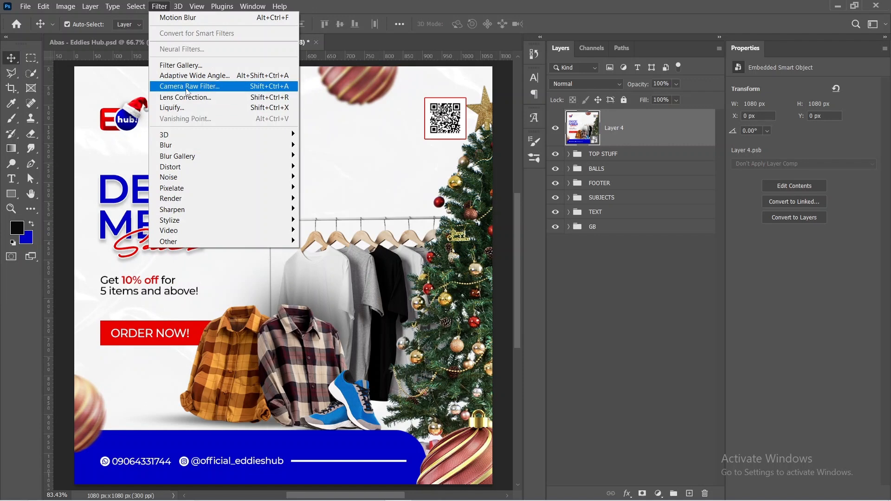
left_click(188, 87)
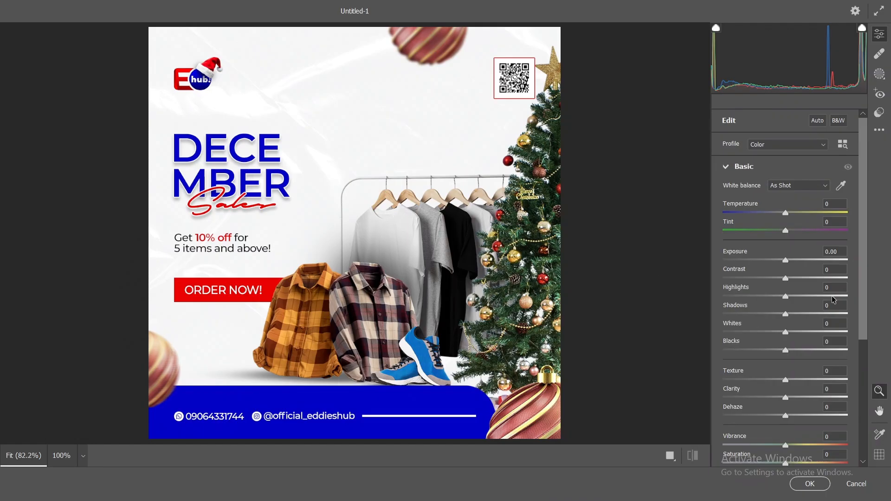
left_click(785, 261)
left_click_drag(784, 262, 784, 264)
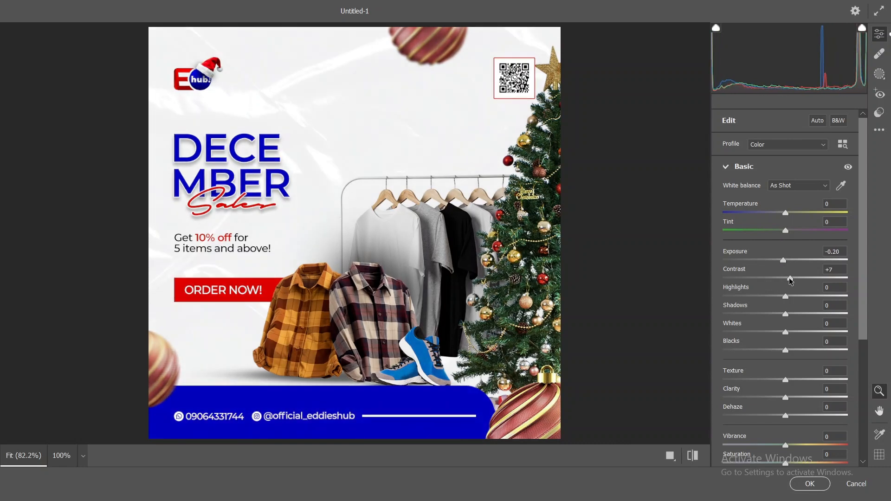
left_click_drag(786, 281, 796, 315)
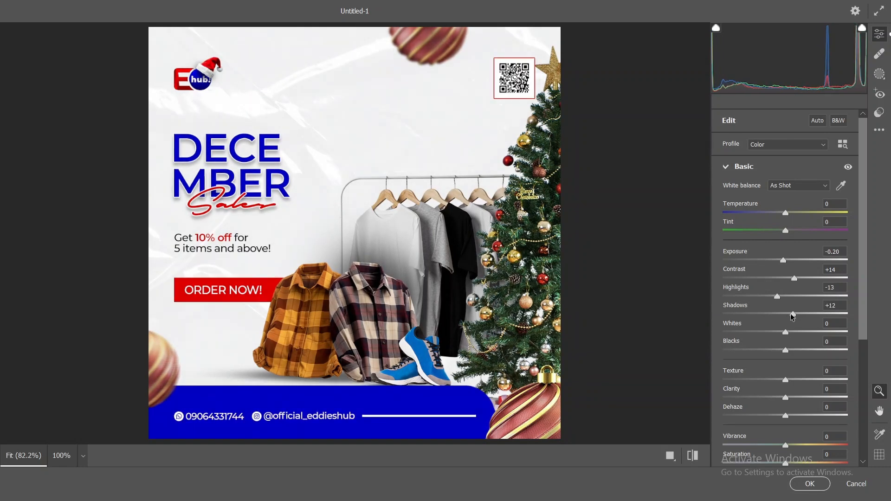
Step: Set Texture to +18, Clarity to +11, Vibrance to +10, Saturation to +3 and Sharpening to 6 in the Camera Raw Filter
left_click_drag(786, 380, 794, 398)
scroll(775, 392, "down", 2)
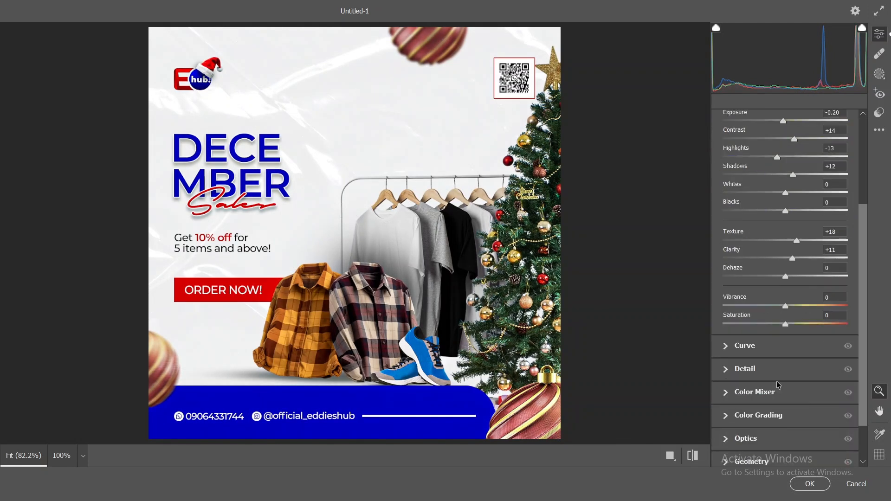
left_click_drag(787, 305, 789, 323)
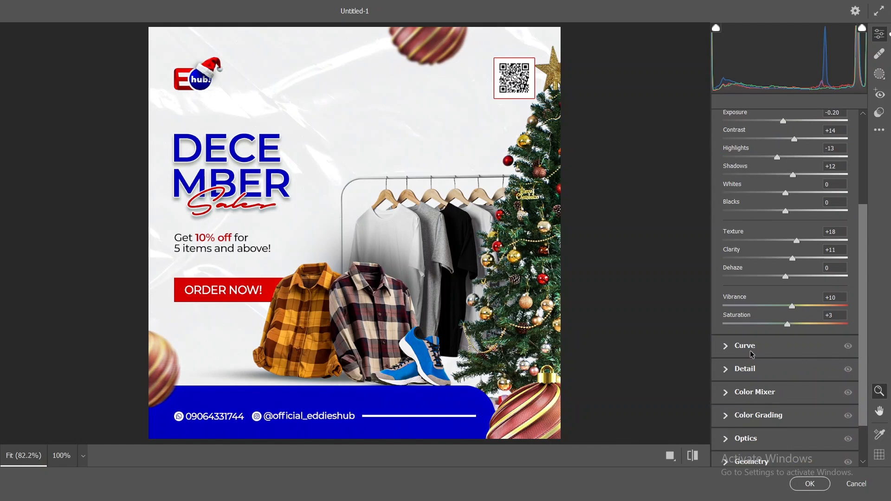
left_click(765, 371)
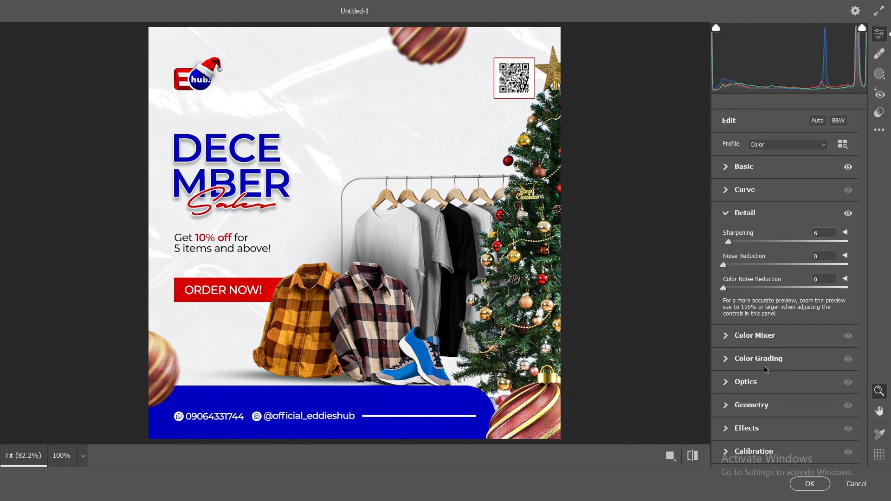
Step: Add Camera Raw effects with Grain at 10 and Vignetting at -15
left_click(744, 428)
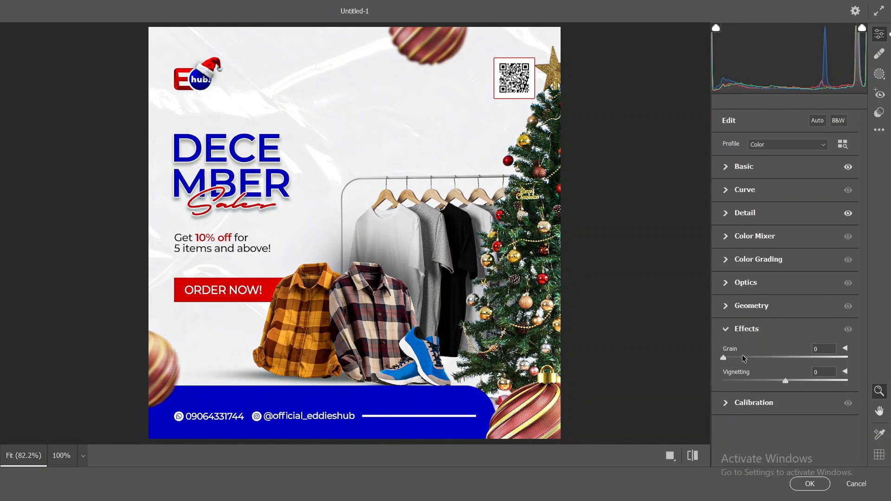
left_click(742, 357)
left_click(775, 379)
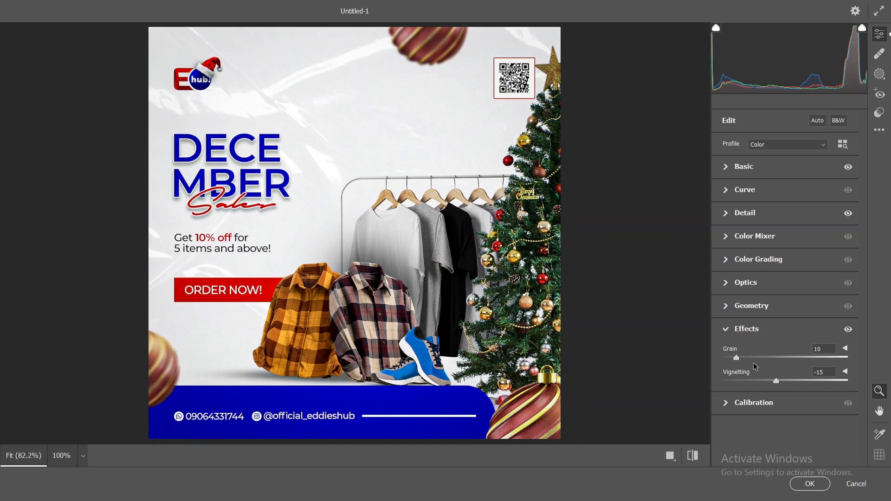
Step: Increase the saturation of the Reds in the Color Mixer and apply the Camera Raw Filter
left_click(762, 237)
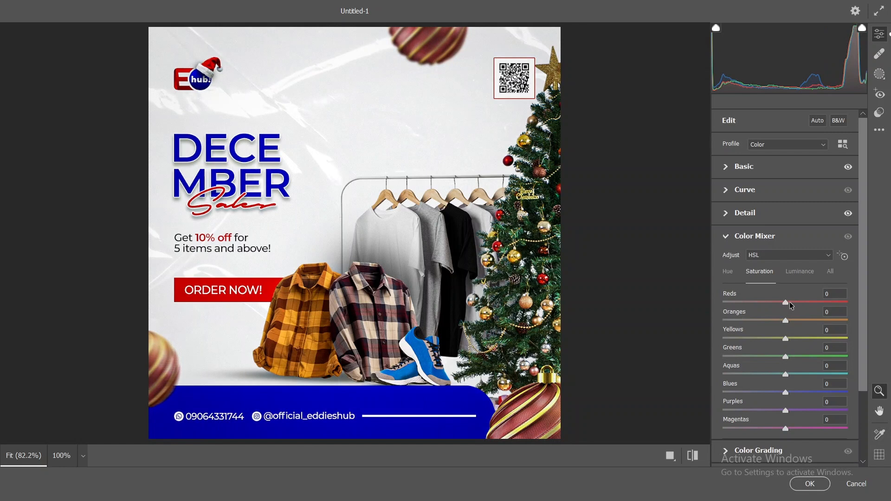
left_click_drag(785, 302, 801, 302)
left_click(810, 483)
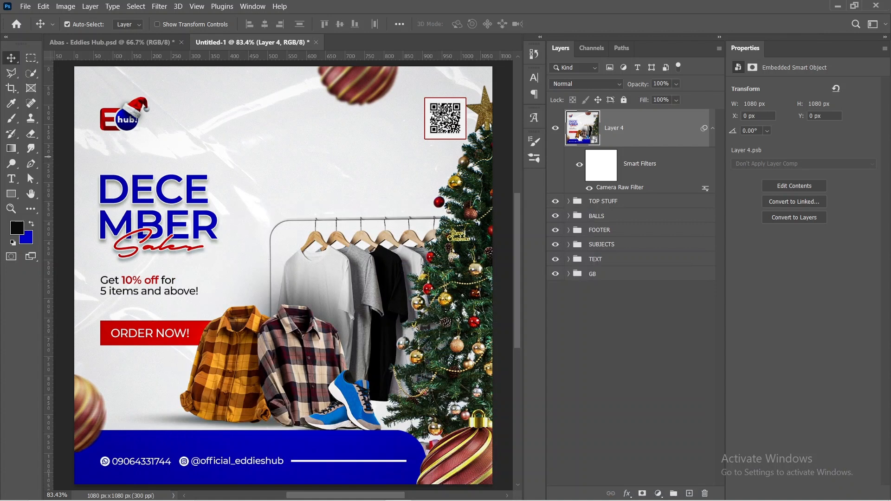
Step: Compare the flyer before and after the color grading by toggling the merged layer's visibility
left_click(557, 129)
left_click(557, 129)
left_click(557, 129)
left_click(557, 128)
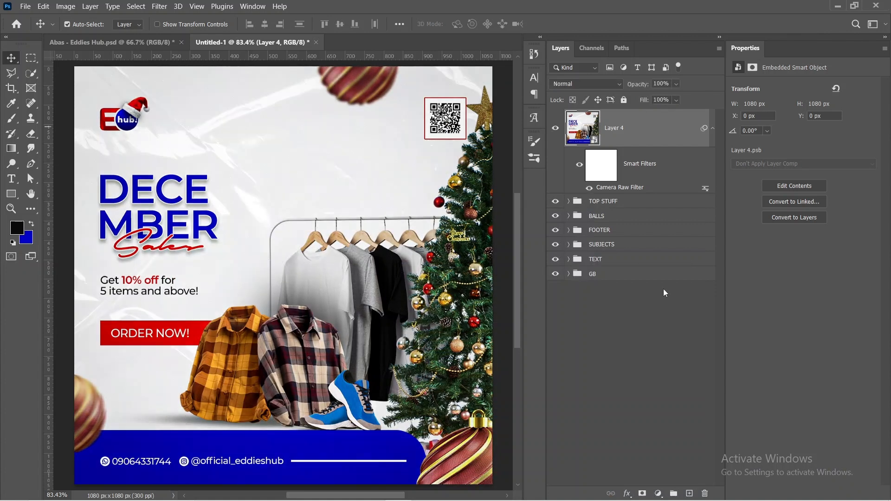